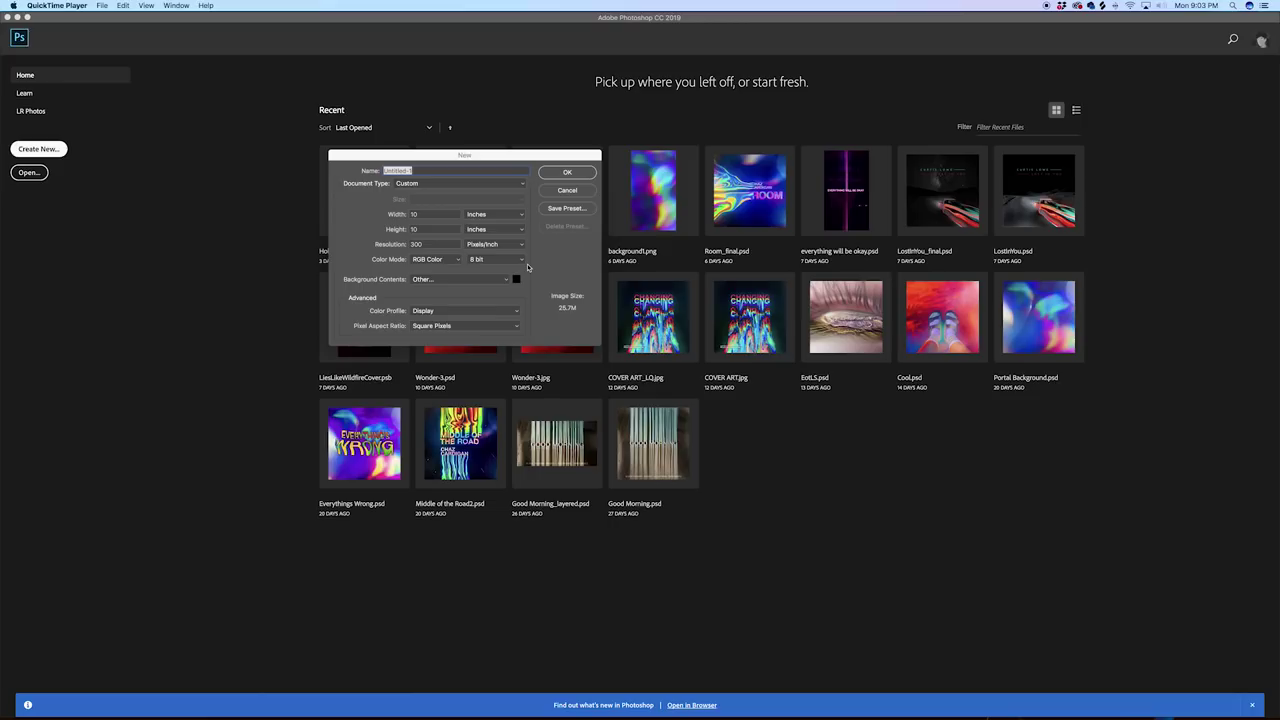
Step: Create the 10 by 10 inch, 300 pixels/inch RGB document with a black background and set the Type tool's font size to 72 pt
left_click(584, 176)
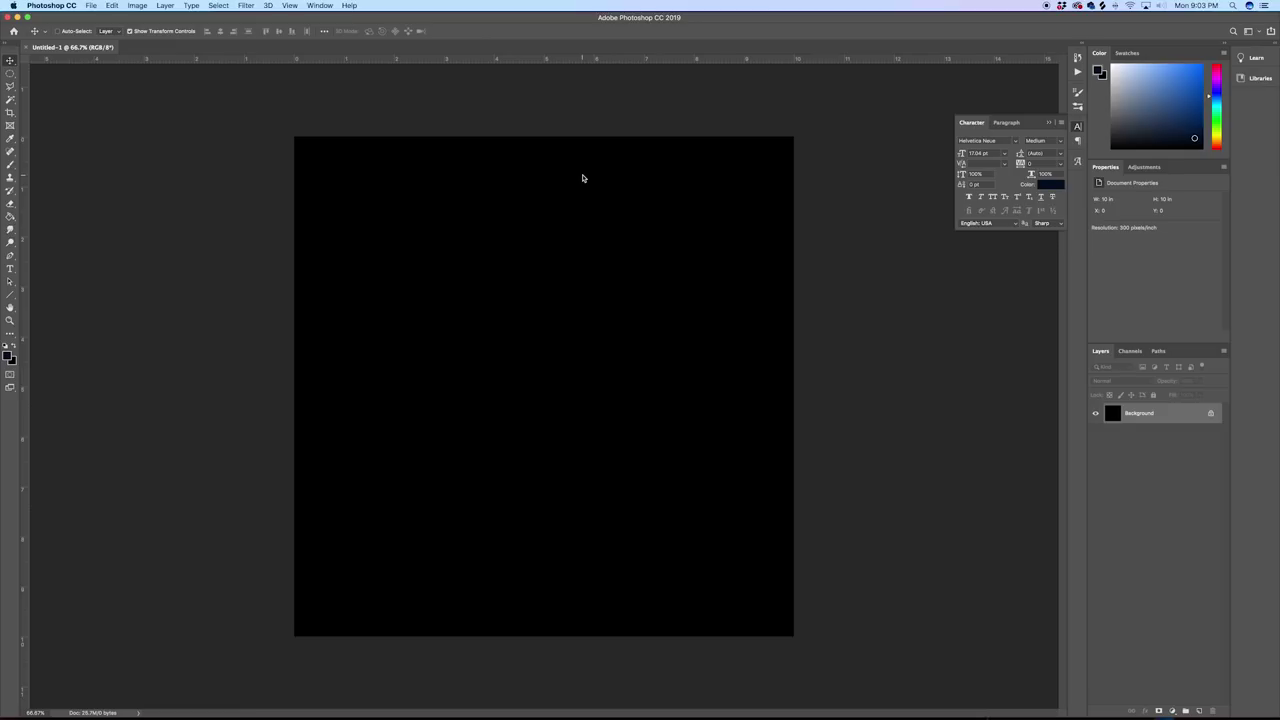
left_click(11, 269)
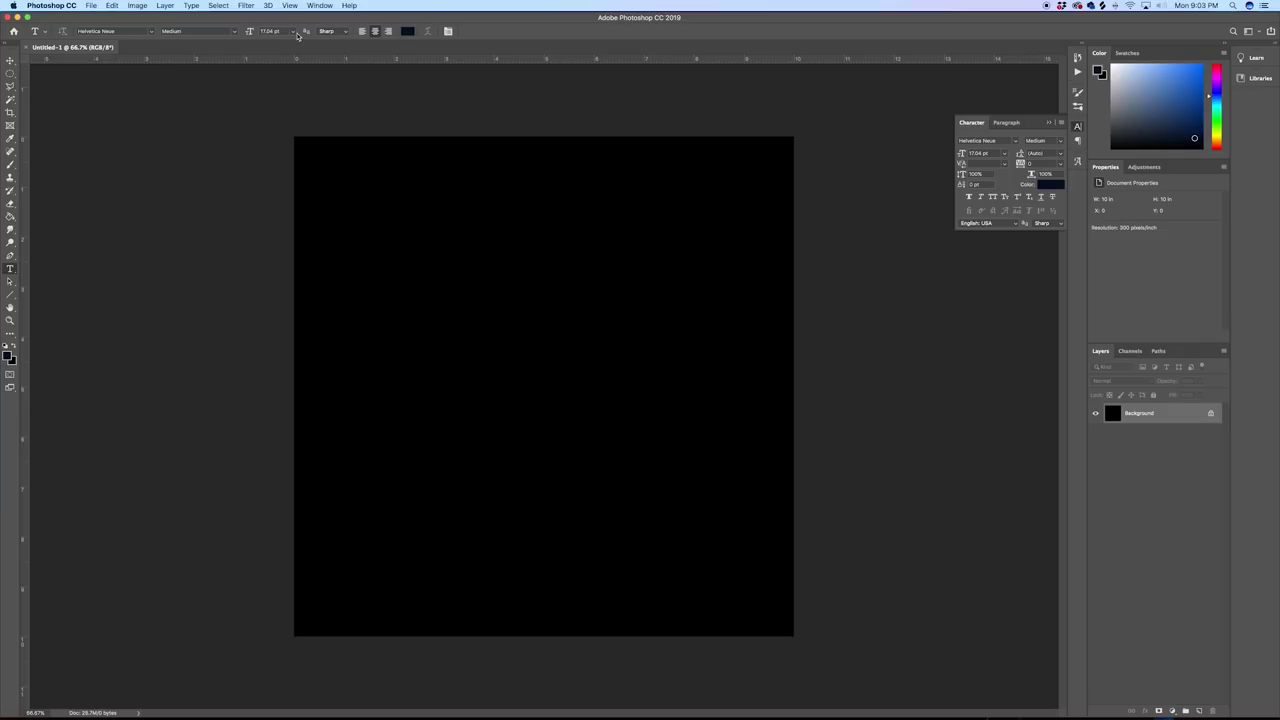
left_click(294, 32)
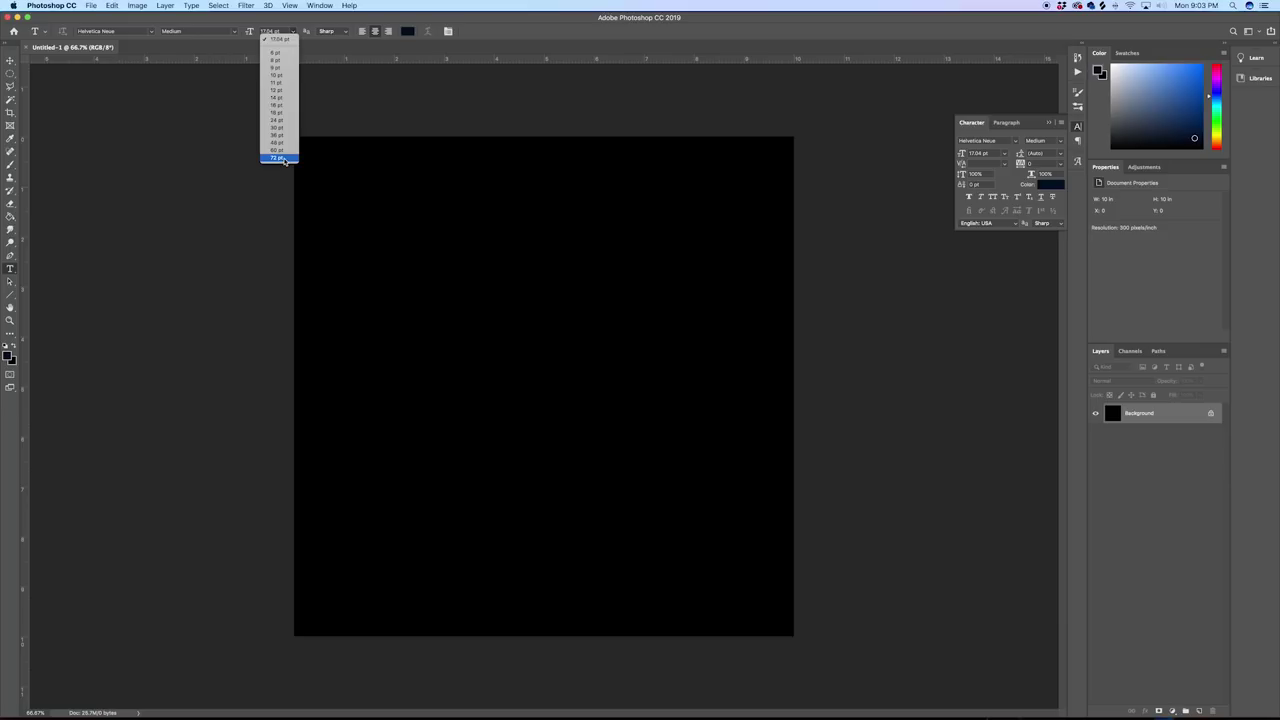
left_click(279, 158)
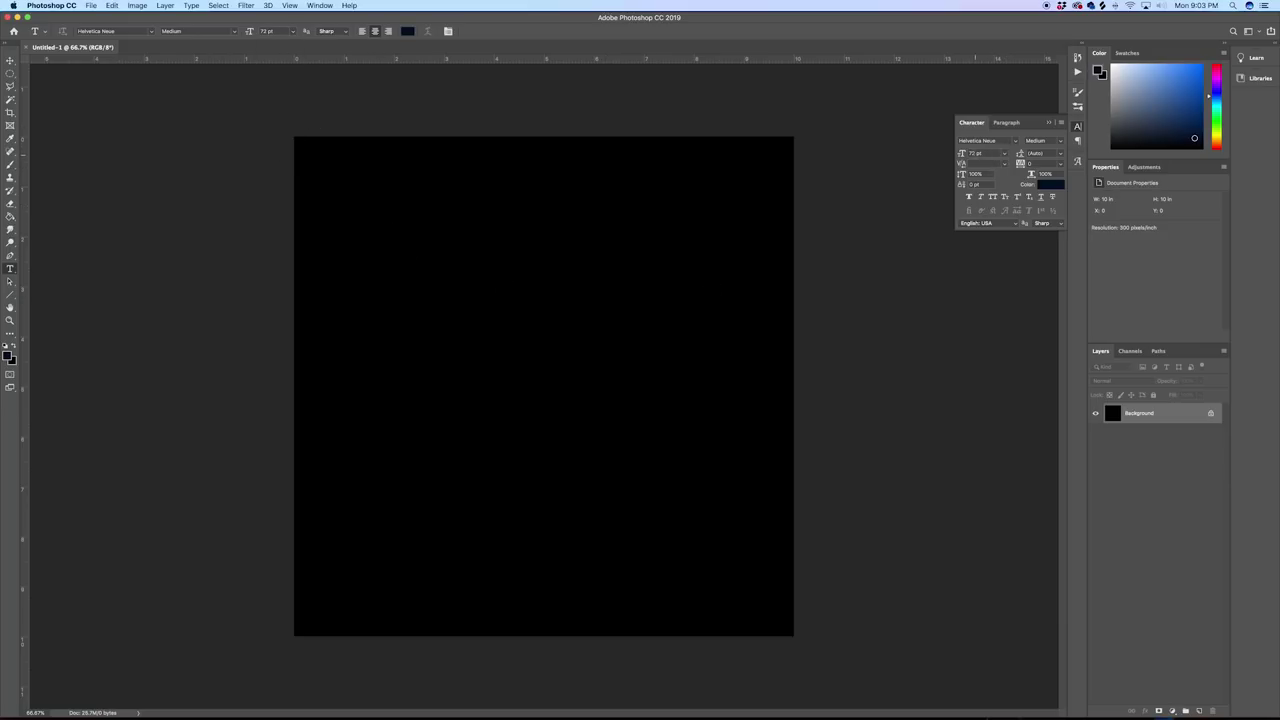
left_click(975, 153)
Step: Set the Type tool's text color to white (ffffff)
left_click(10, 61)
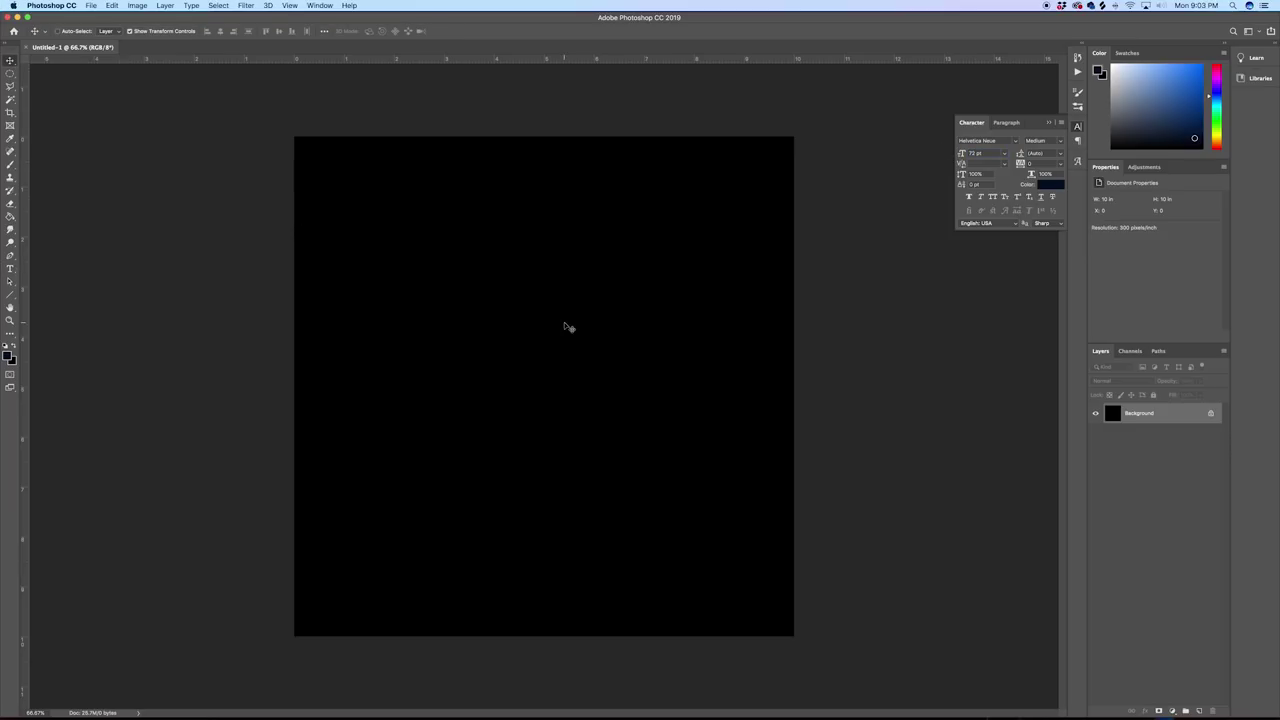
left_click(10, 269)
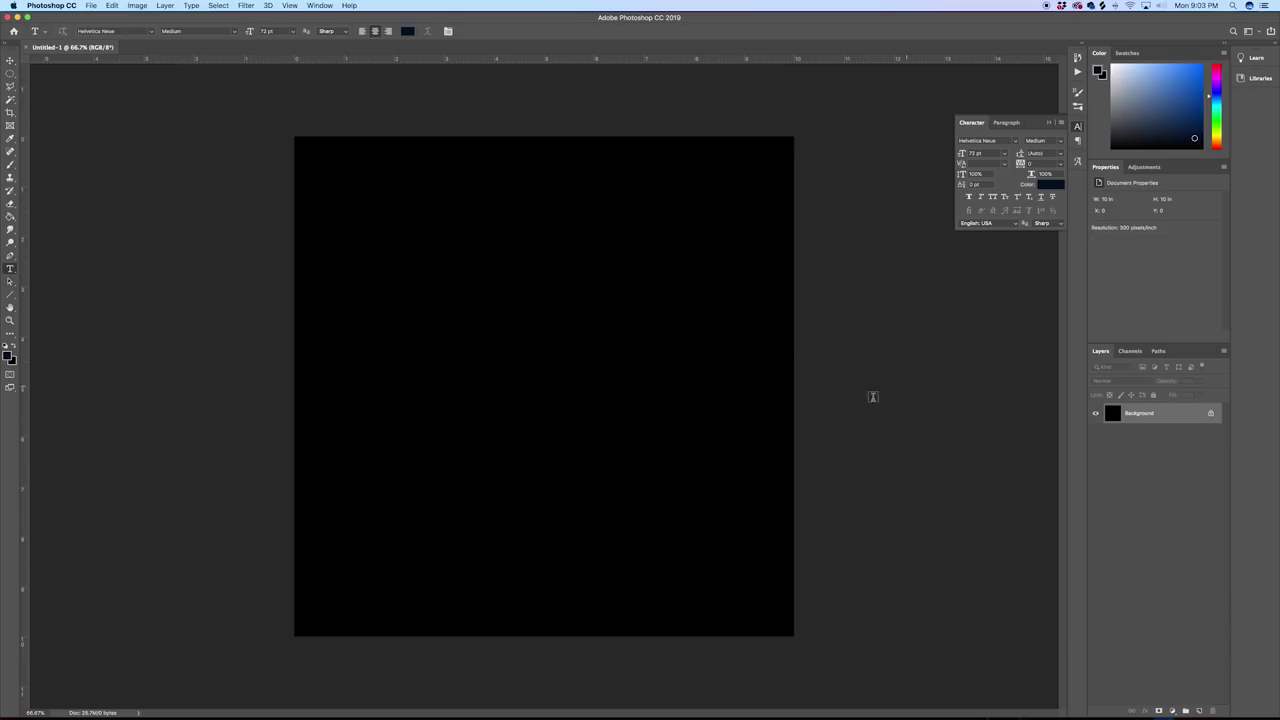
left_click(407, 31)
type("ffffff")
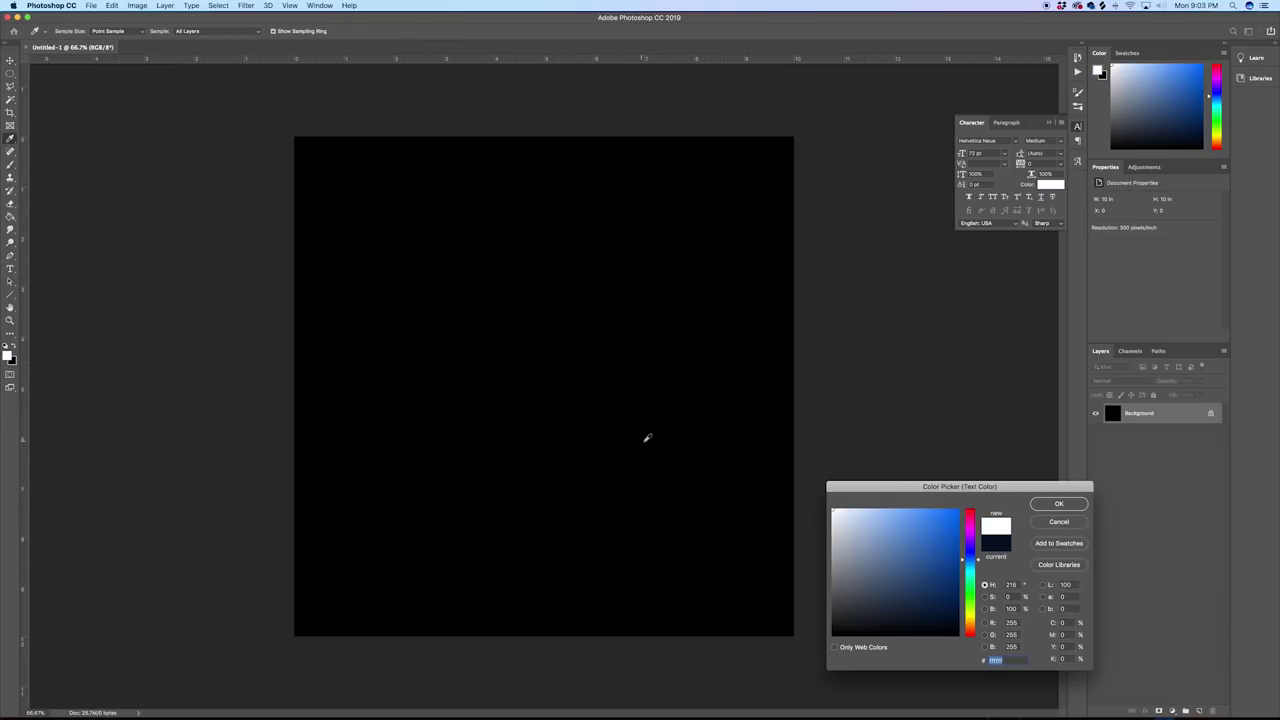
left_click(1085, 505)
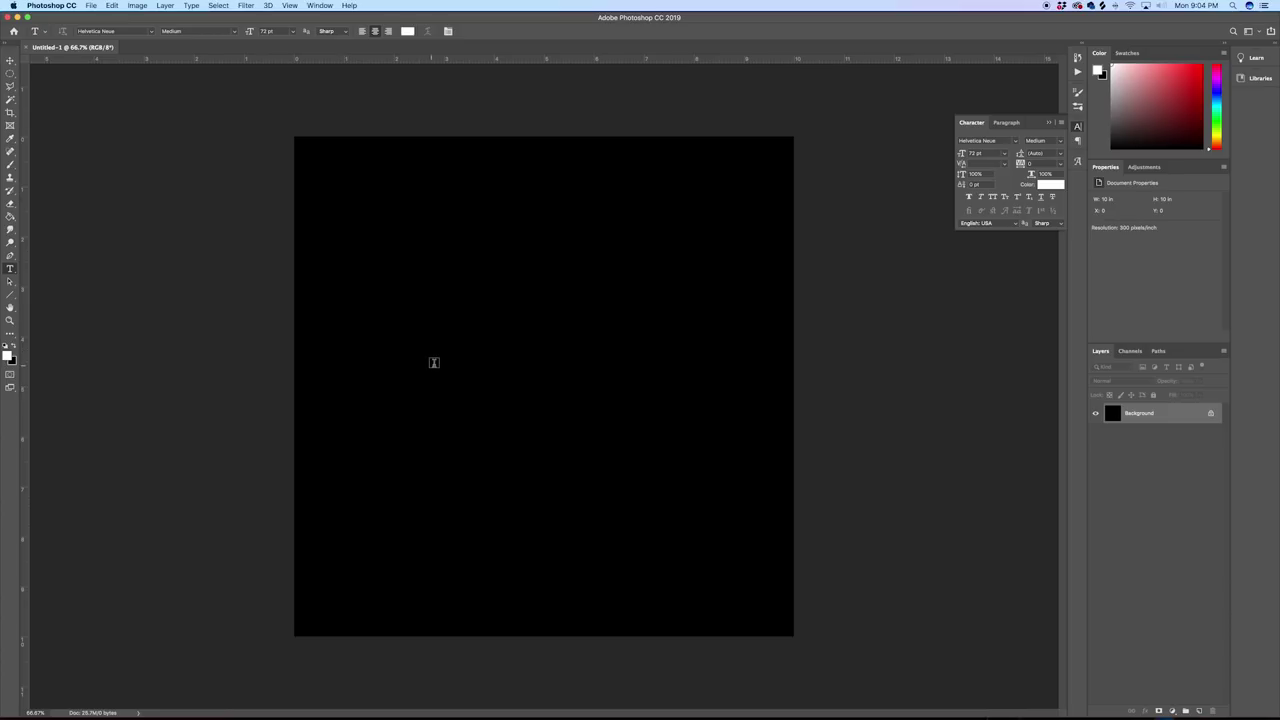
Step: Add the text "I LIKE BALLS" and move it to the middle of the black canvas
left_click(464, 372)
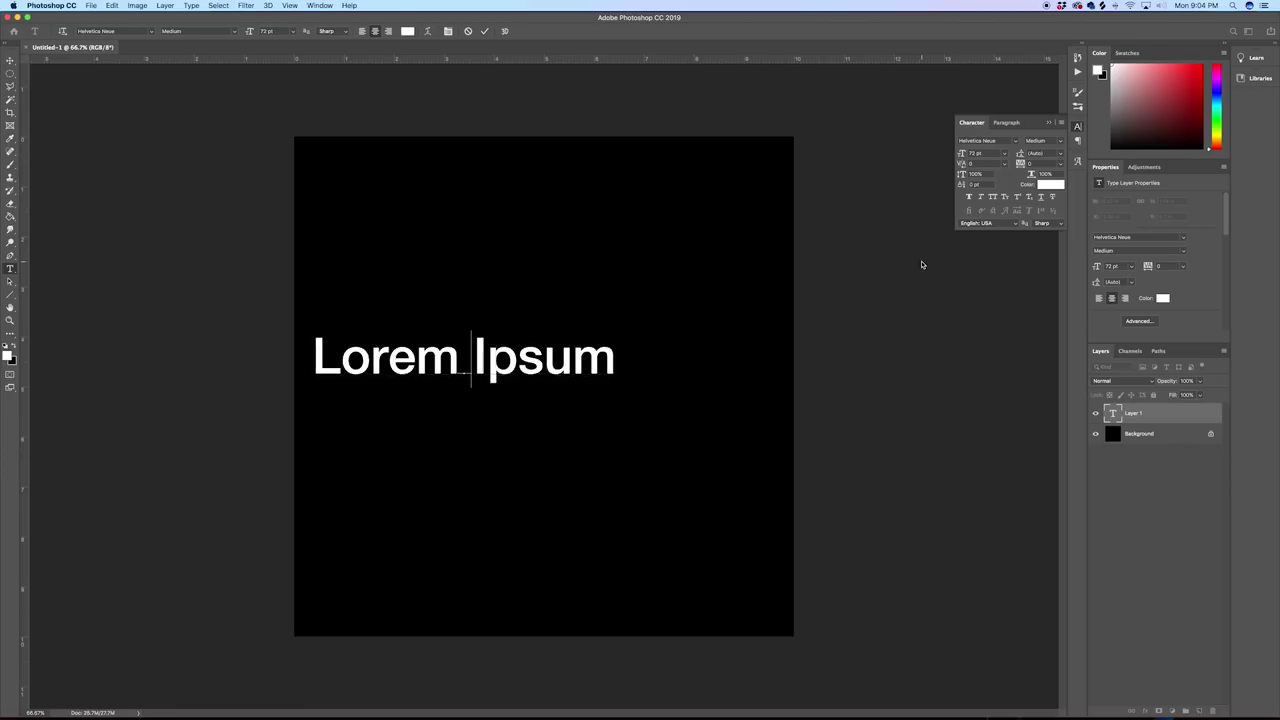
type("I LIKE BALL>")
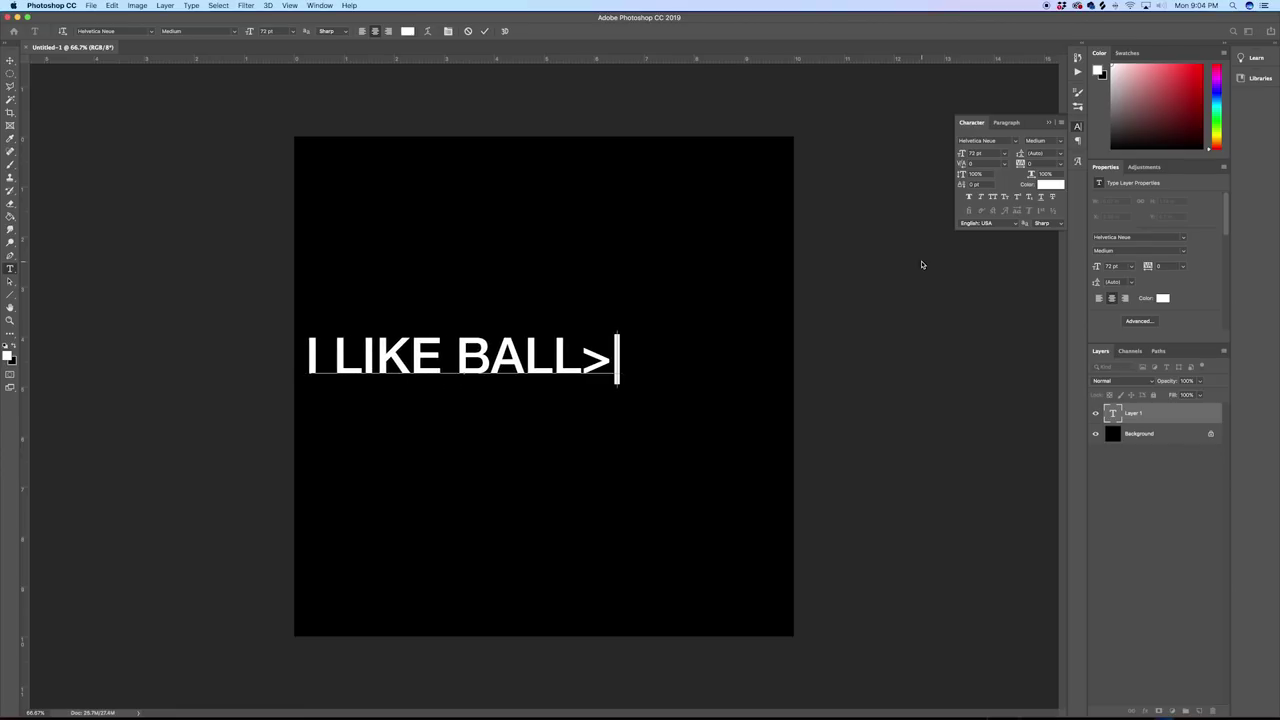
key("BackSpace")
type("S")
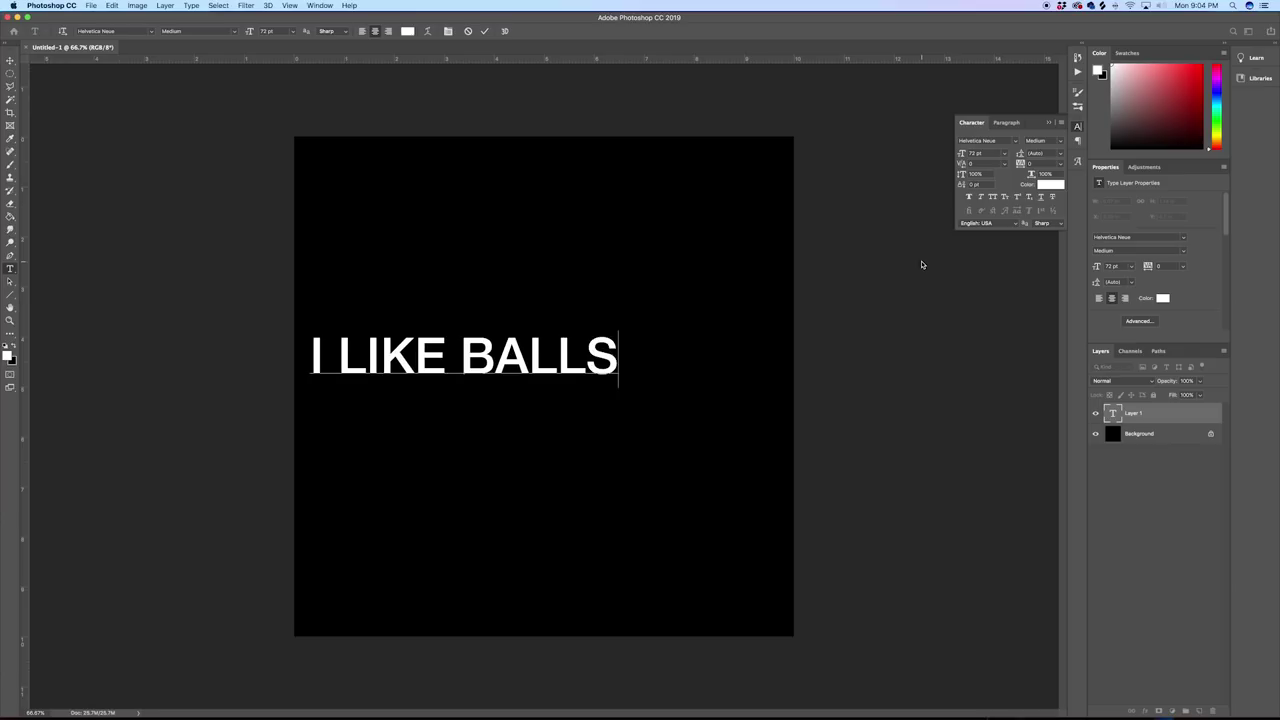
key("Return")
type("\\")
key("BackSpace")
key("BackSpace")
left_click(10, 60)
left_click_drag(506, 370, 595, 390)
Step: Set the text's font style to Bold, then enlarge it to about 81 pt and reposition it near the canvas's middle
left_click(1061, 142)
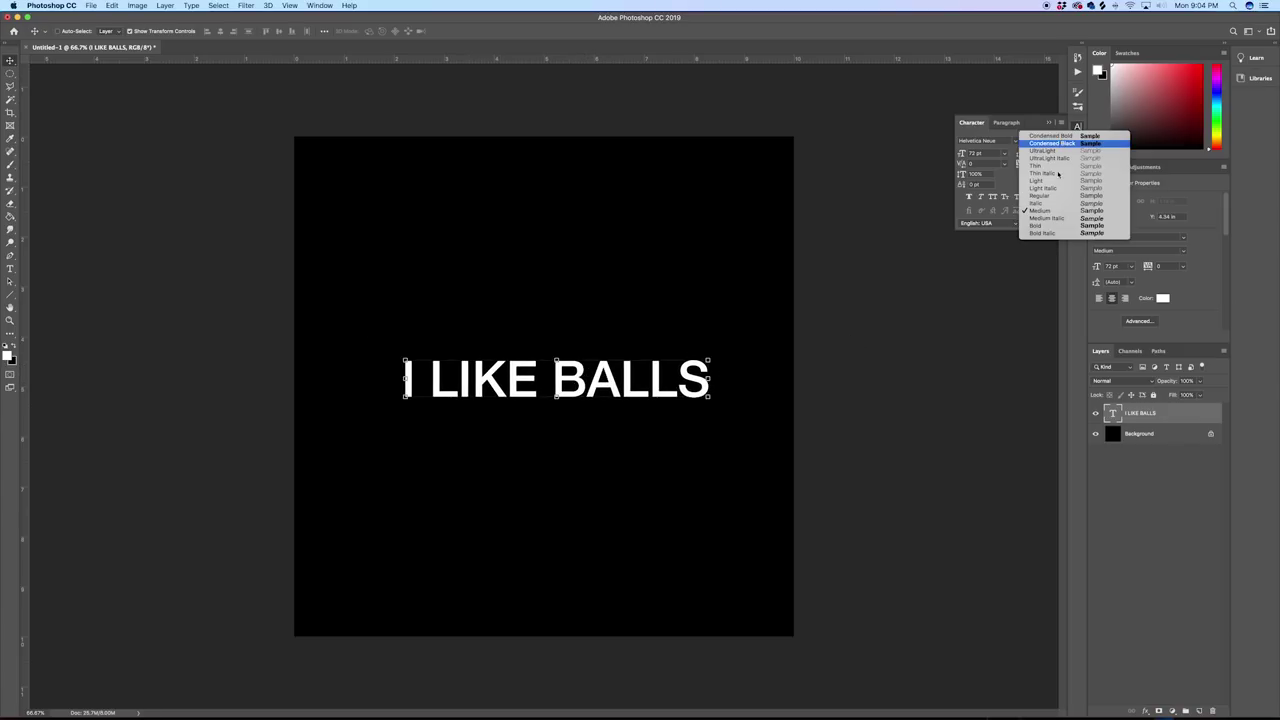
left_click(1050, 230)
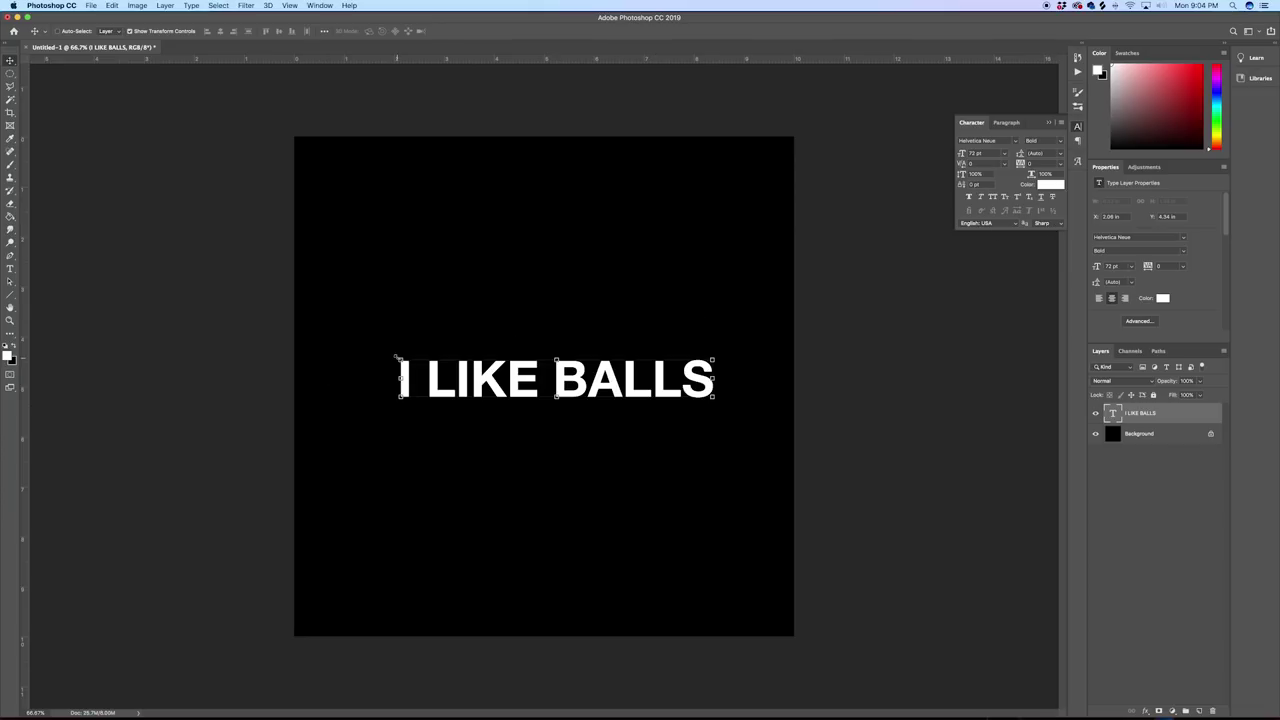
left_click(397, 357)
left_click_drag(397, 355, 363, 323)
key("Return")
mouse_move(563, 384)
left_mouse_down()
mouse_move(577, 340)
mouse_move(577, 376)
left_mouse_up()
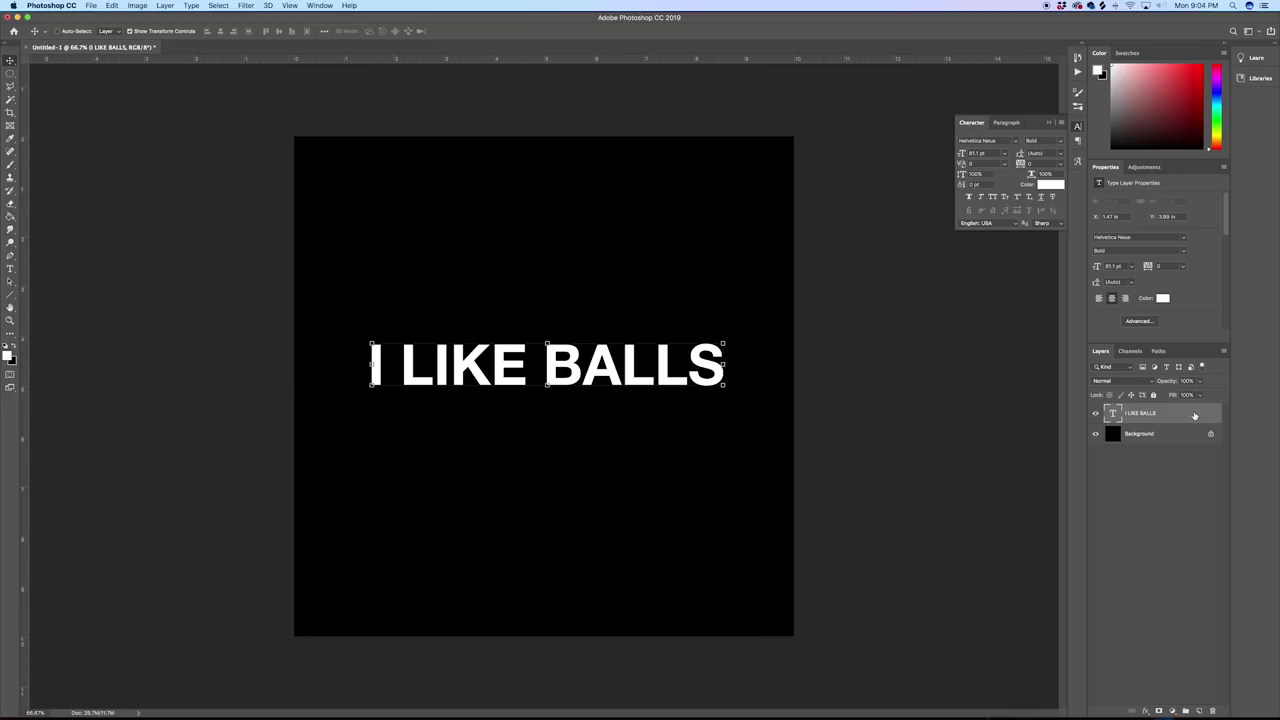
Step: Set the text's kerning to Optical
left_click(1005, 165)
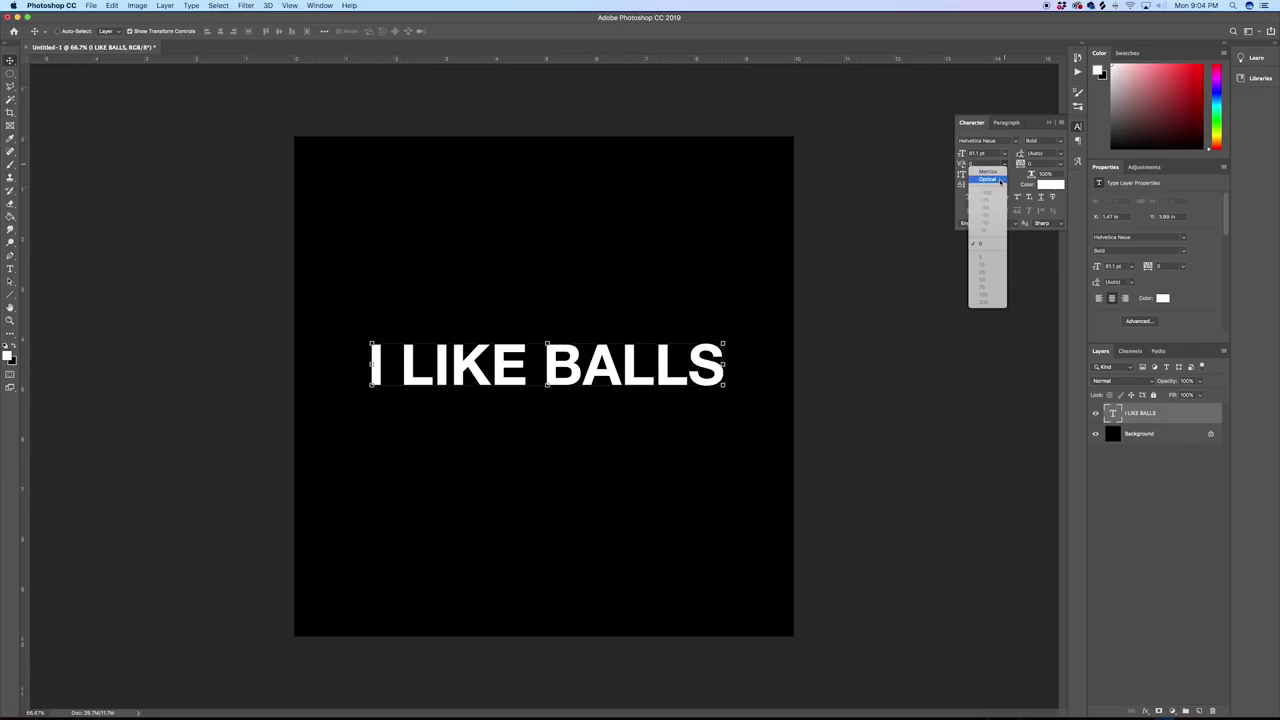
left_click(1000, 180)
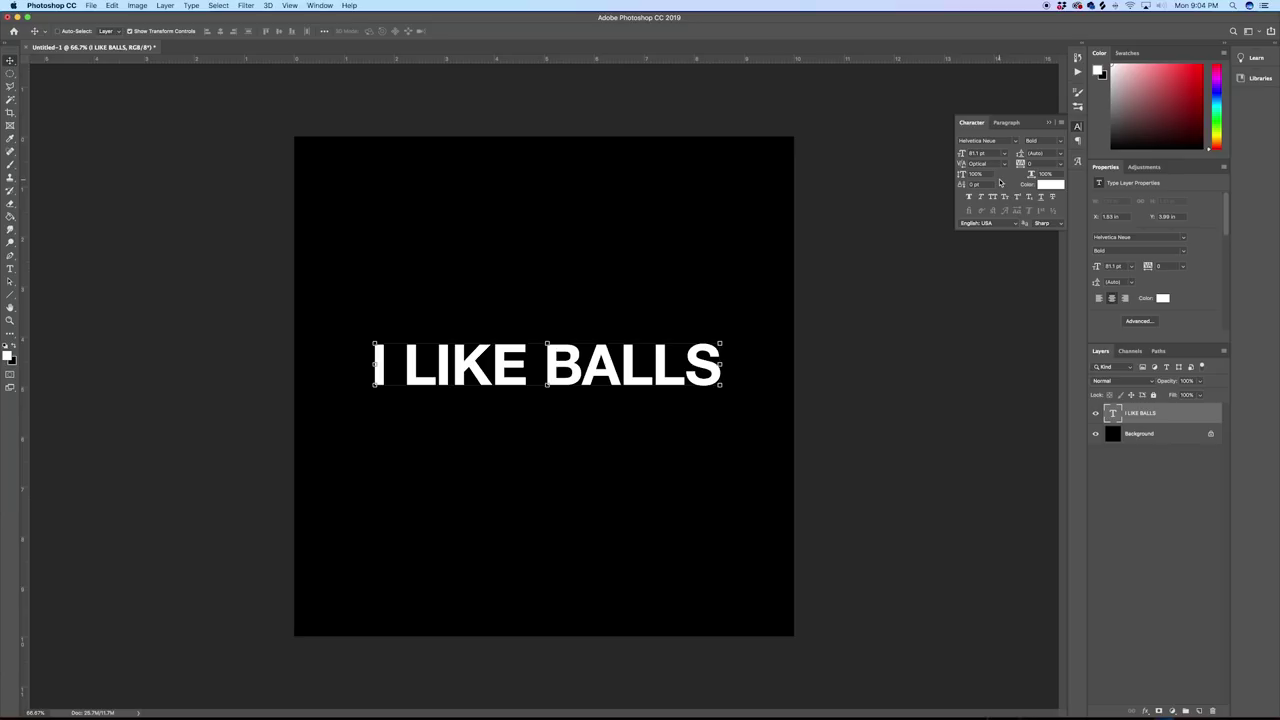
left_click(1005, 165)
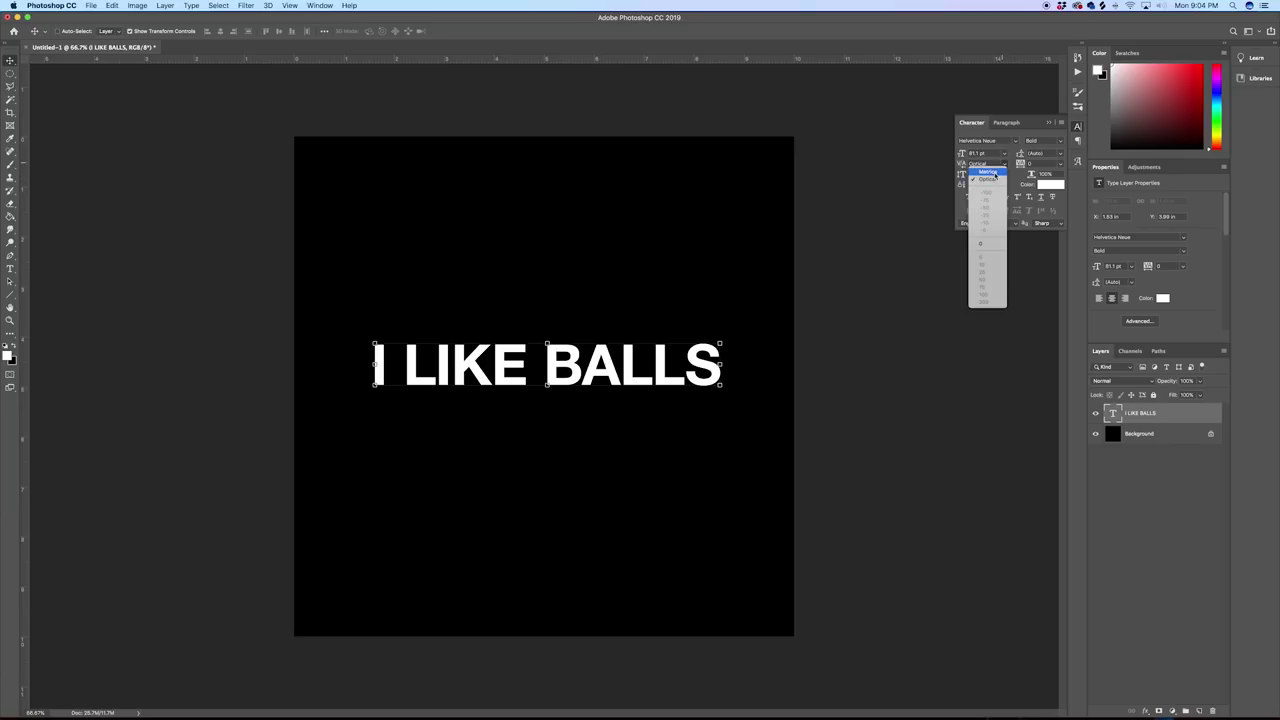
left_click(1004, 167)
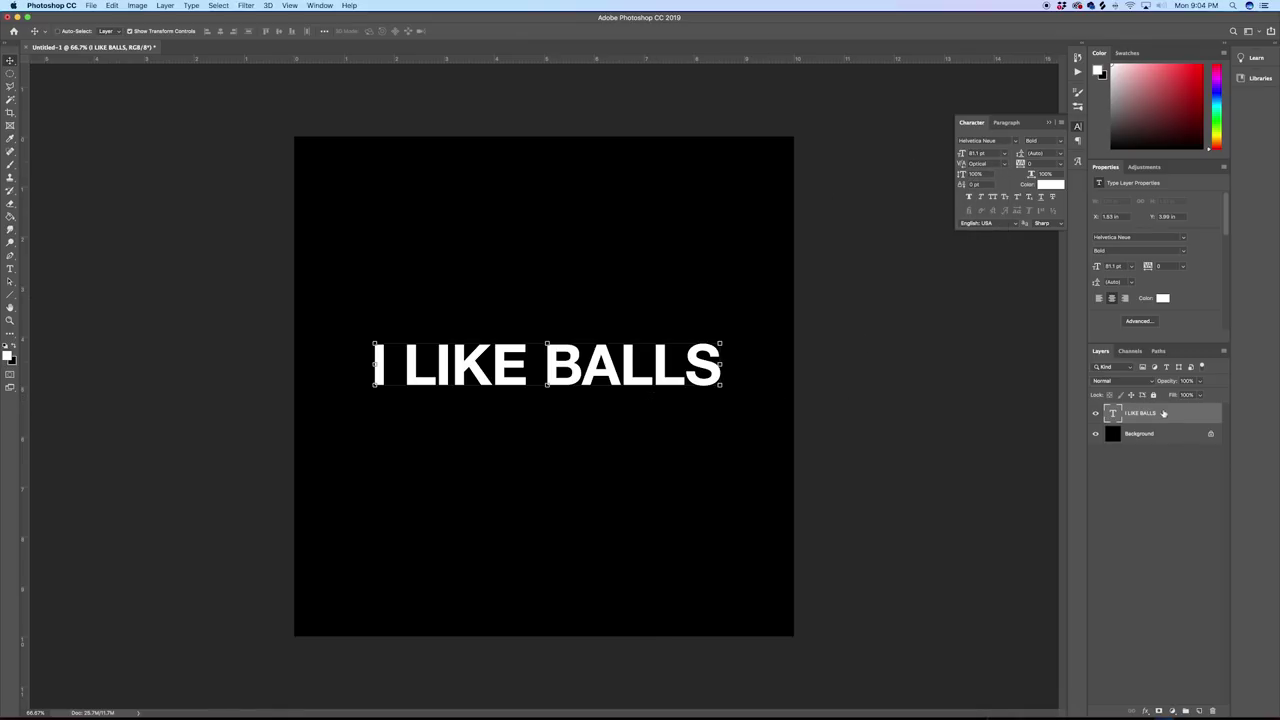
Step: Rasterize the I LIKE BALLS type layer and duplicate it twice
right_click(1166, 416)
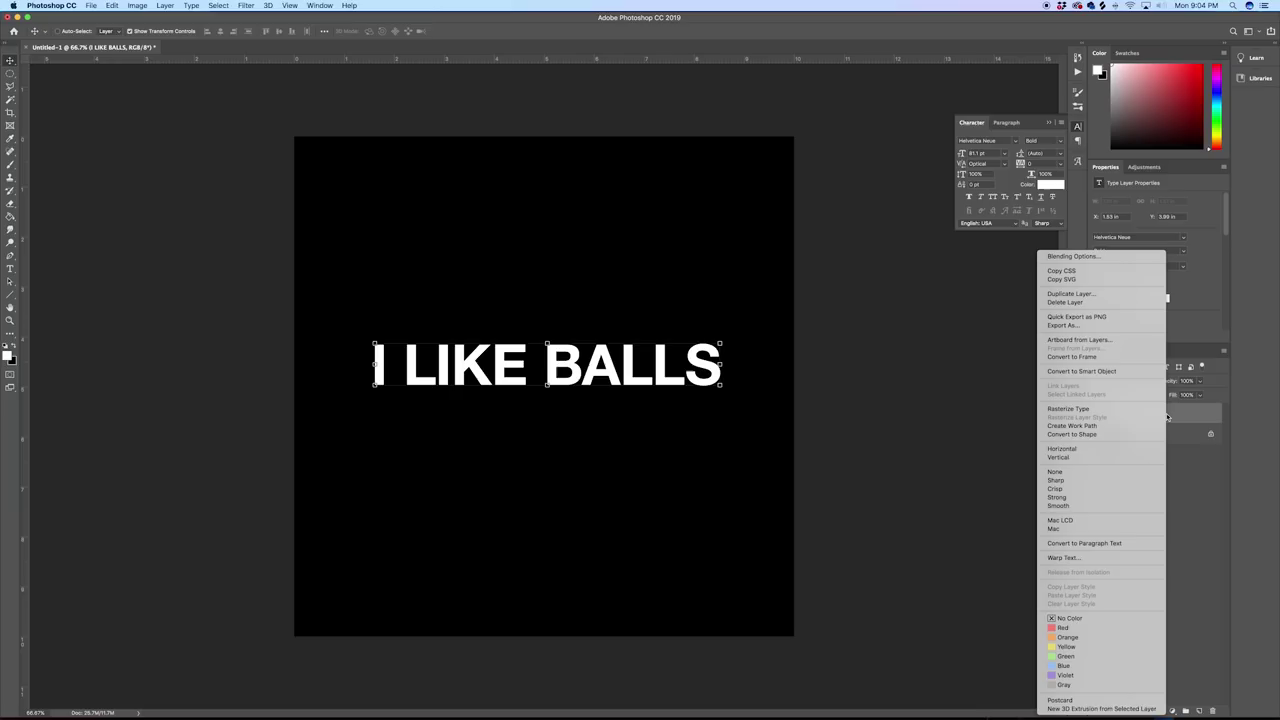
left_click(1100, 409)
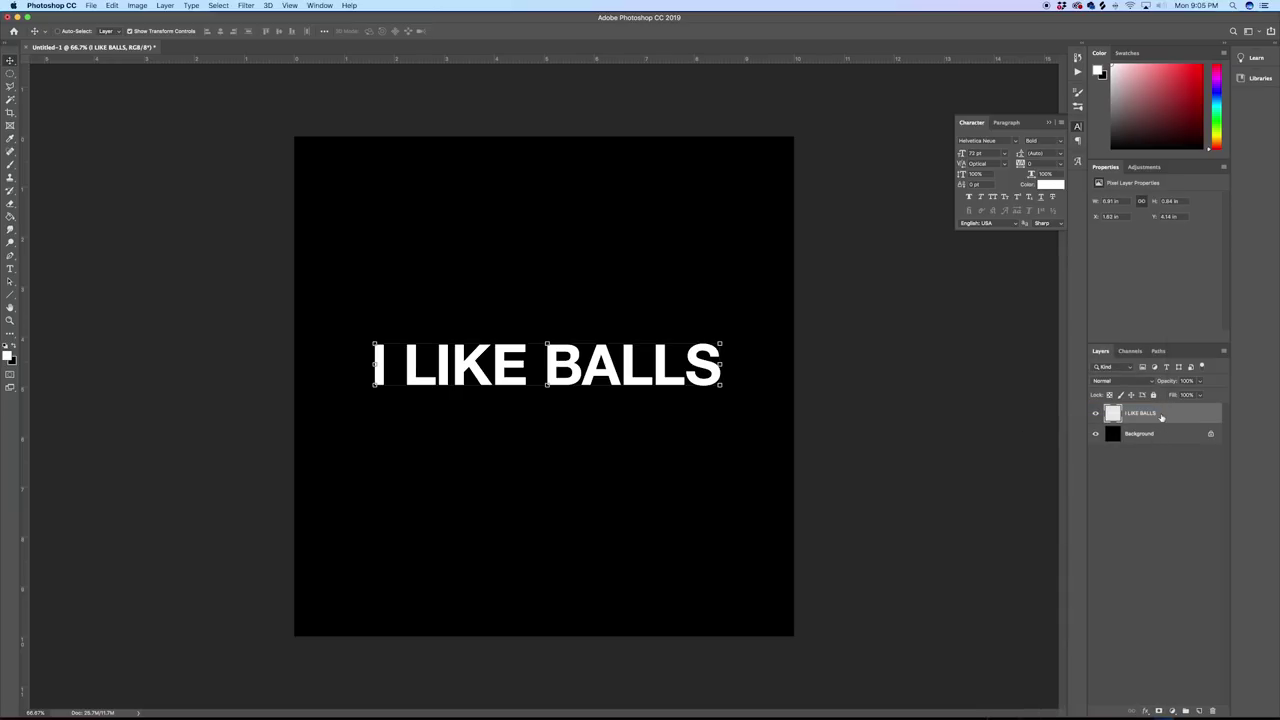
key("super+j")
double_click(1143, 414)
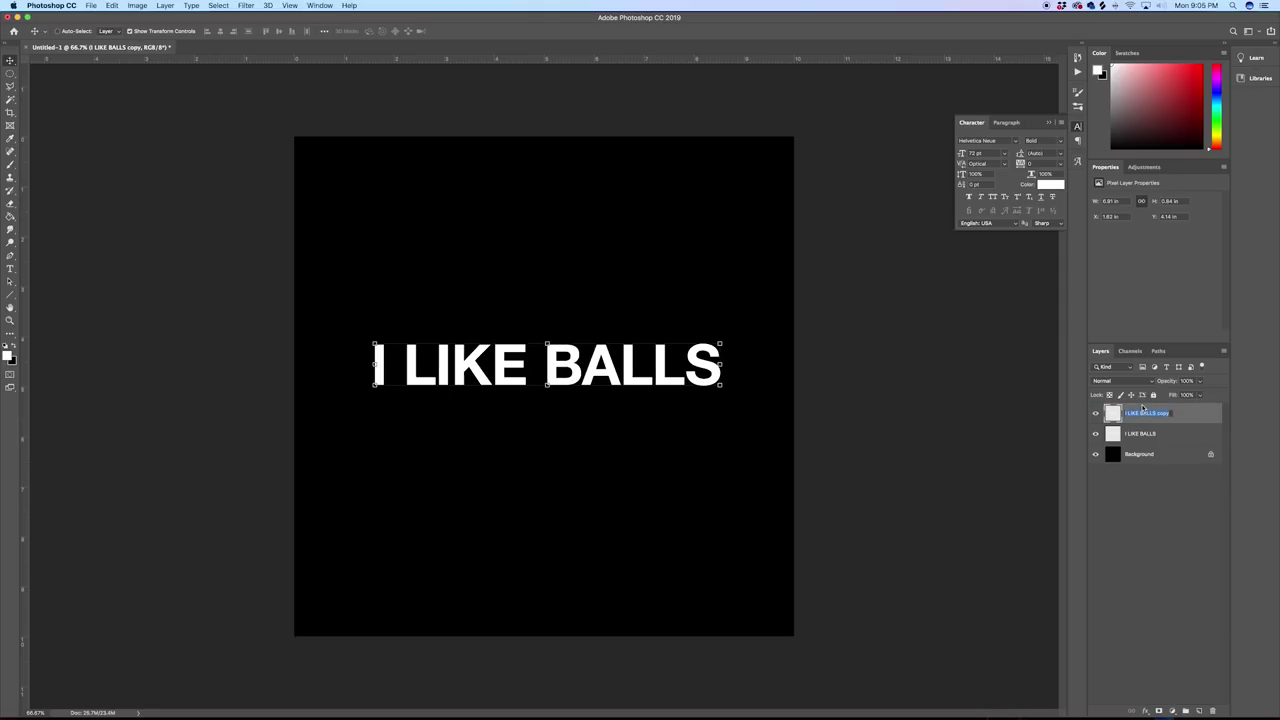
left_click(1193, 411)
key("super+j")
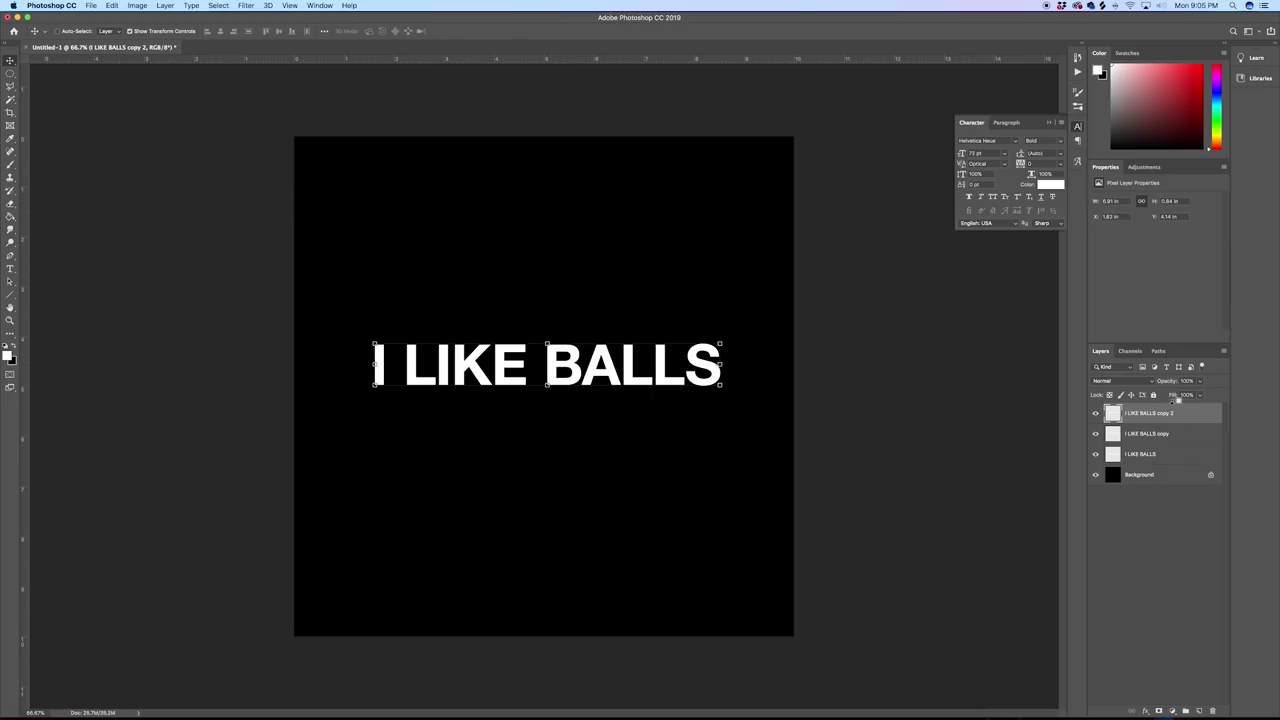
Step: Restrict the original I LIKE BALLS layer to the red channel by disabling G and B in its blending options
double_click(1146, 455)
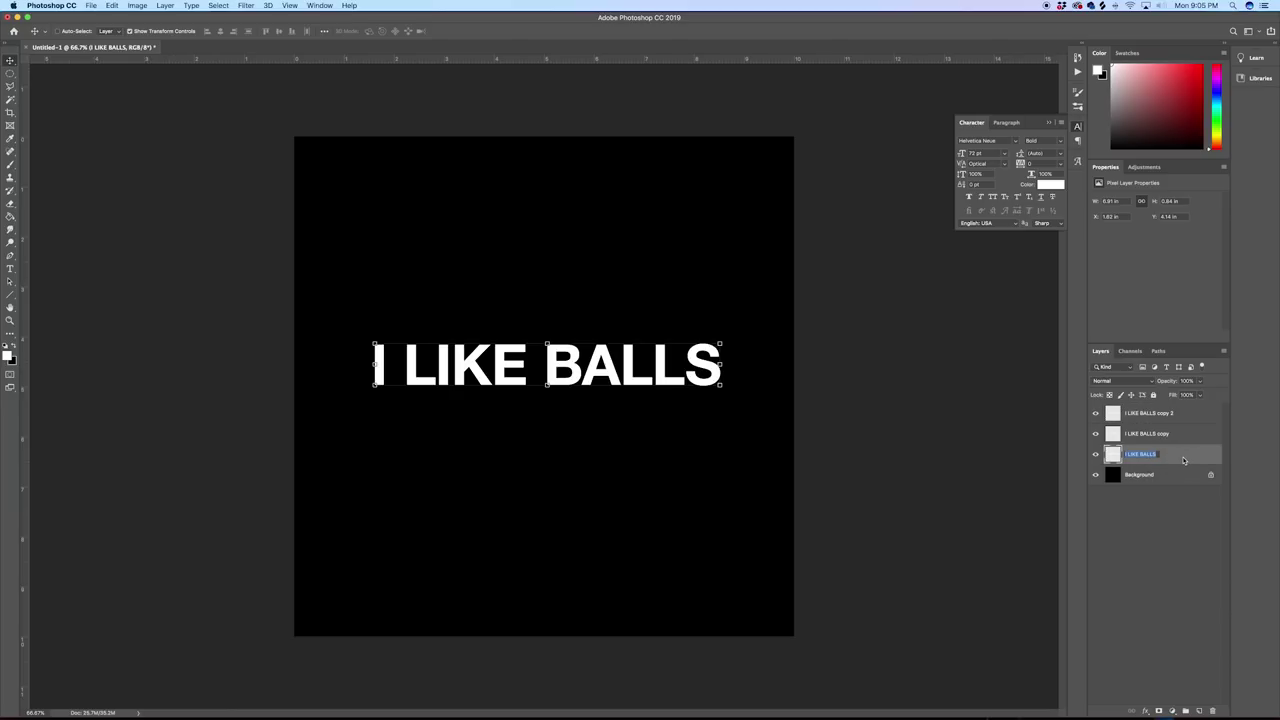
double_click(1184, 459)
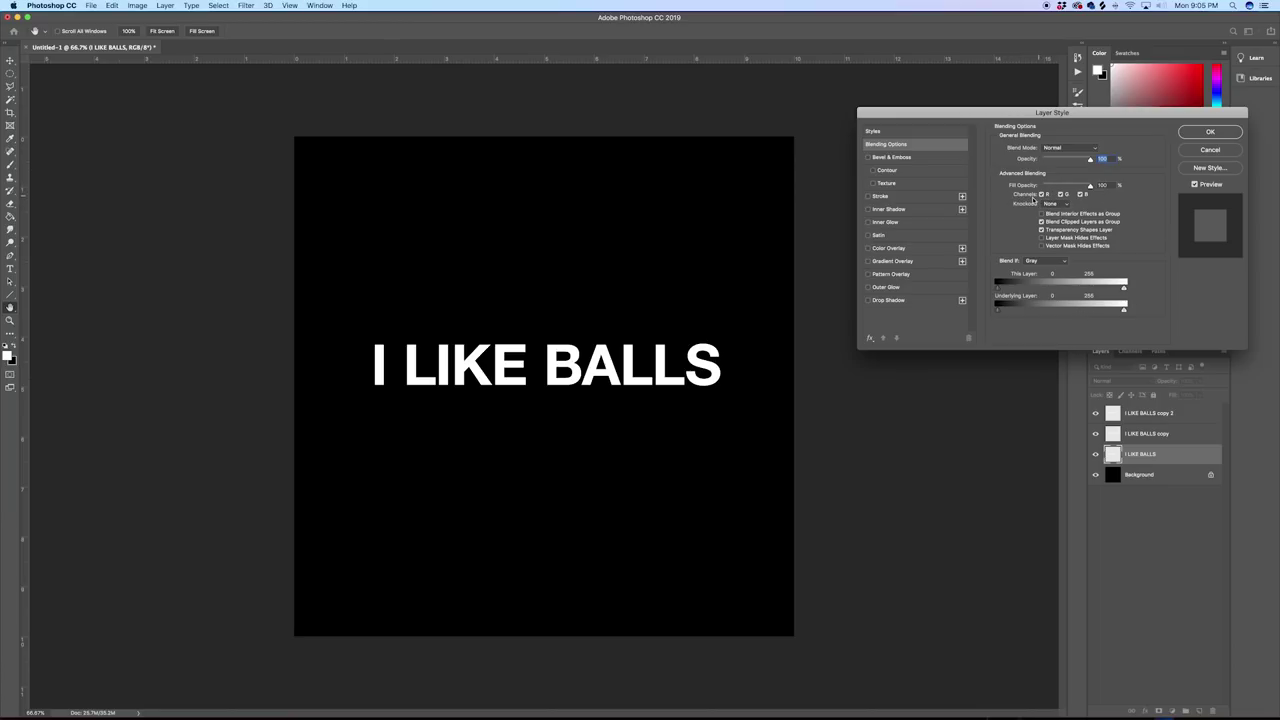
left_click(1063, 196)
left_click(1210, 131)
Step: Restrict the I LIKE BALLS copy layer to the green channel by disabling R and B in its blending options
left_click(1189, 433)
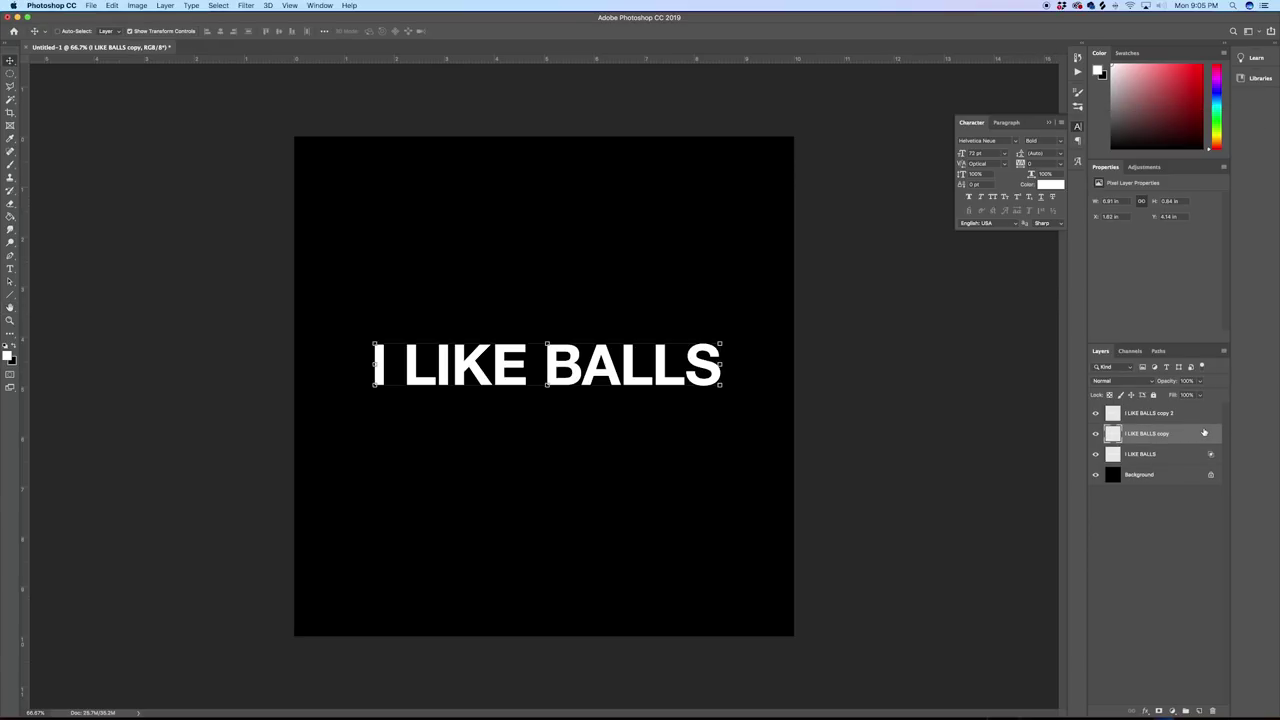
double_click(1204, 432)
left_click(1043, 195)
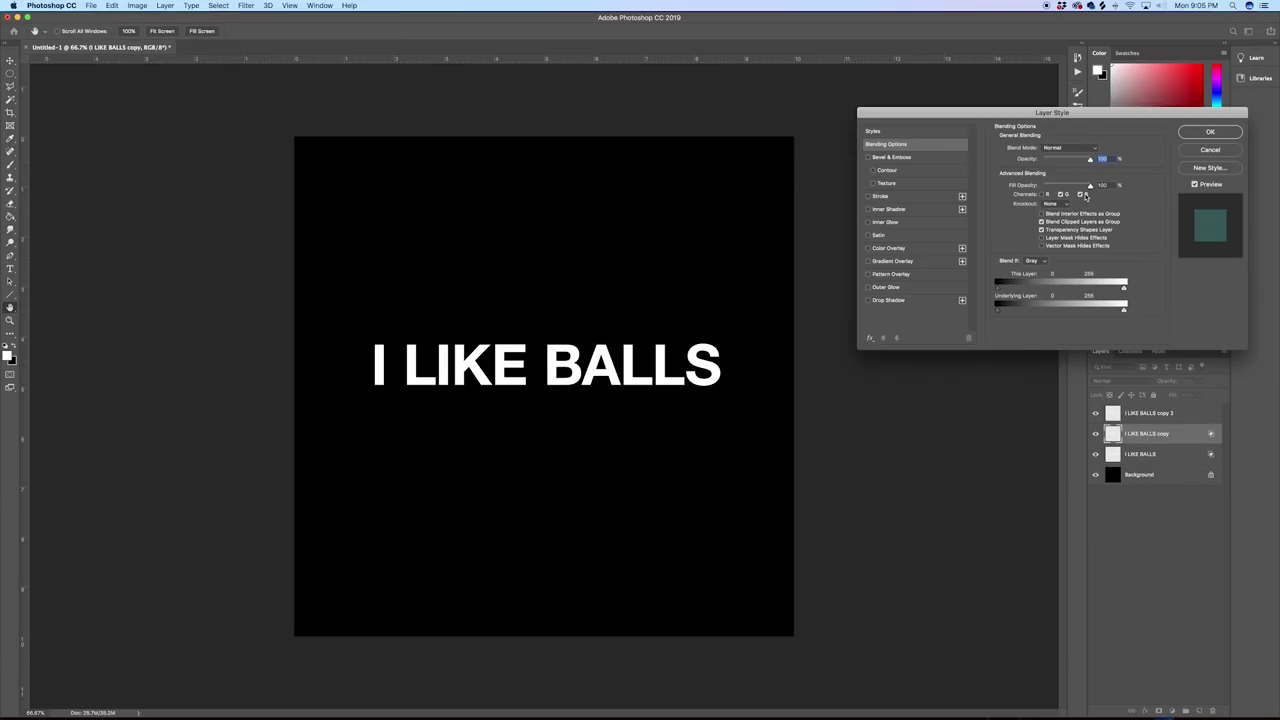
left_click(1084, 196)
left_click(1210, 131)
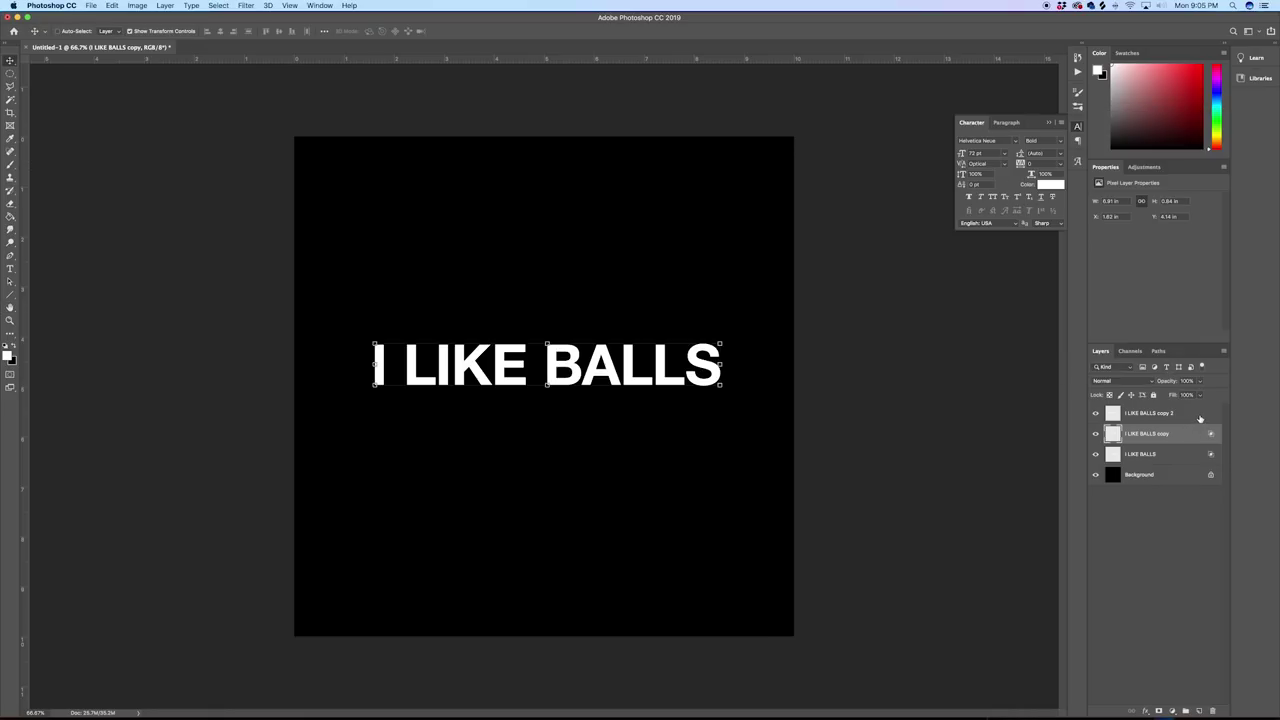
Step: Restrict the I LIKE BALLS copy 2 layer to the blue channel by disabling R and G in its blending options
double_click(1200, 416)
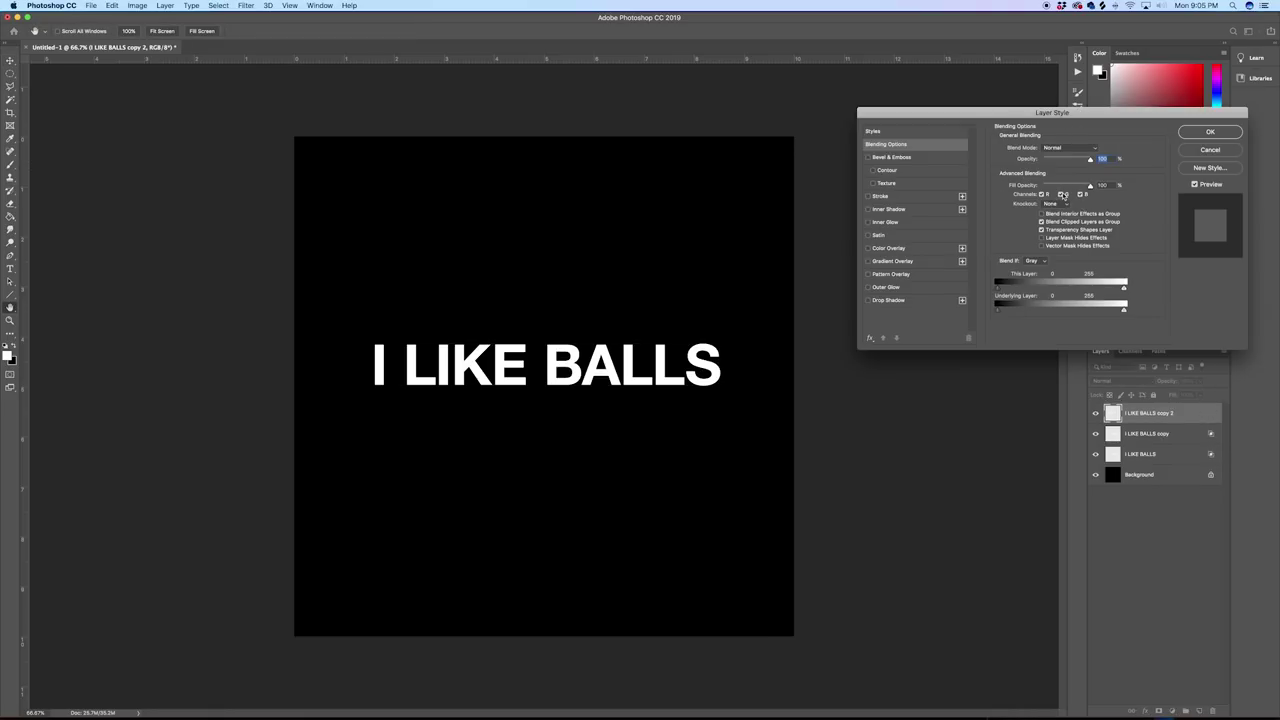
left_click(1063, 195)
left_click(1210, 131)
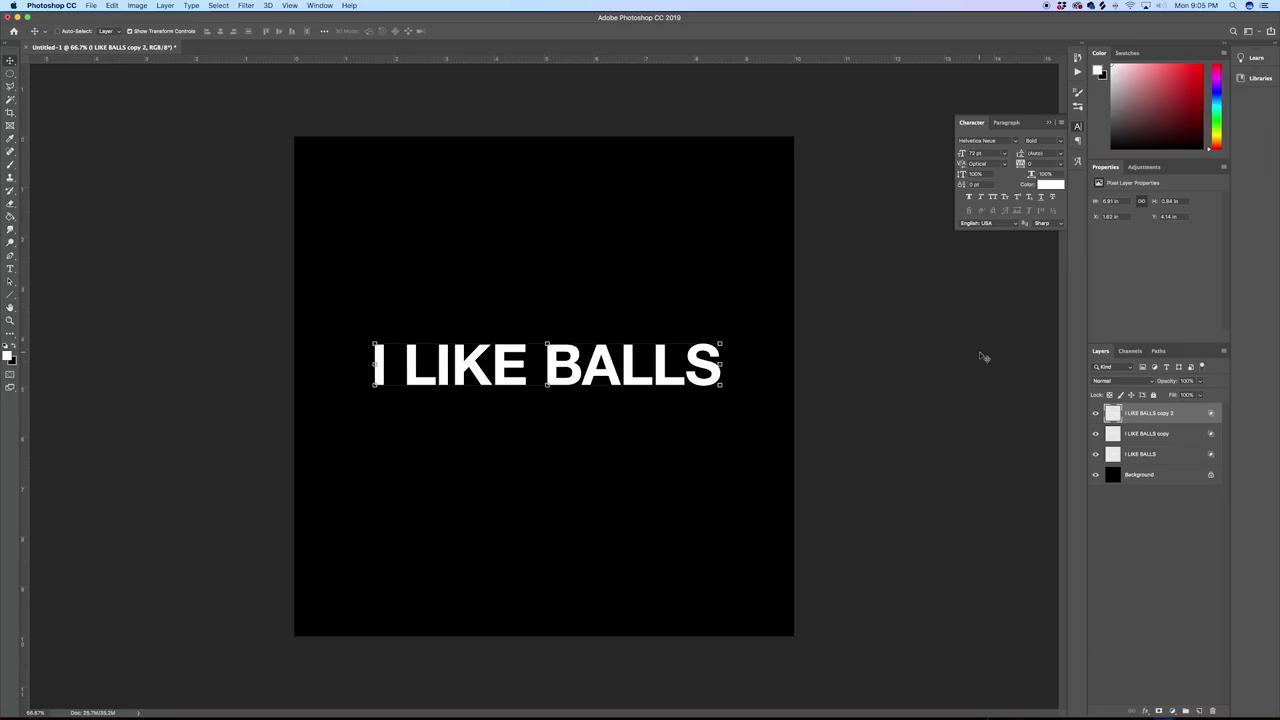
Step: Shift the I LIKE BALLS copy 2 layer up about 0.05 in and the I LIKE BALLS copy layer up about 0.03 in
left_click_drag(664, 374, 664, 371)
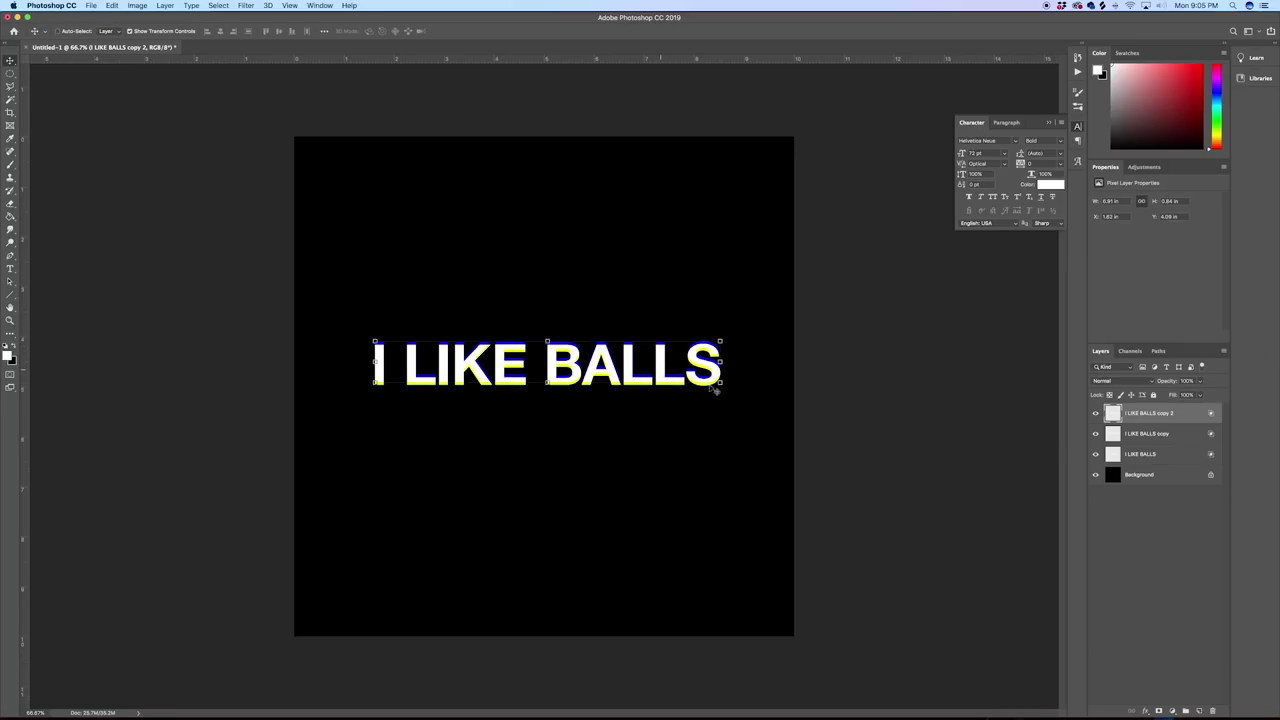
left_click(1154, 435)
scroll(567, 345, "up", 3)
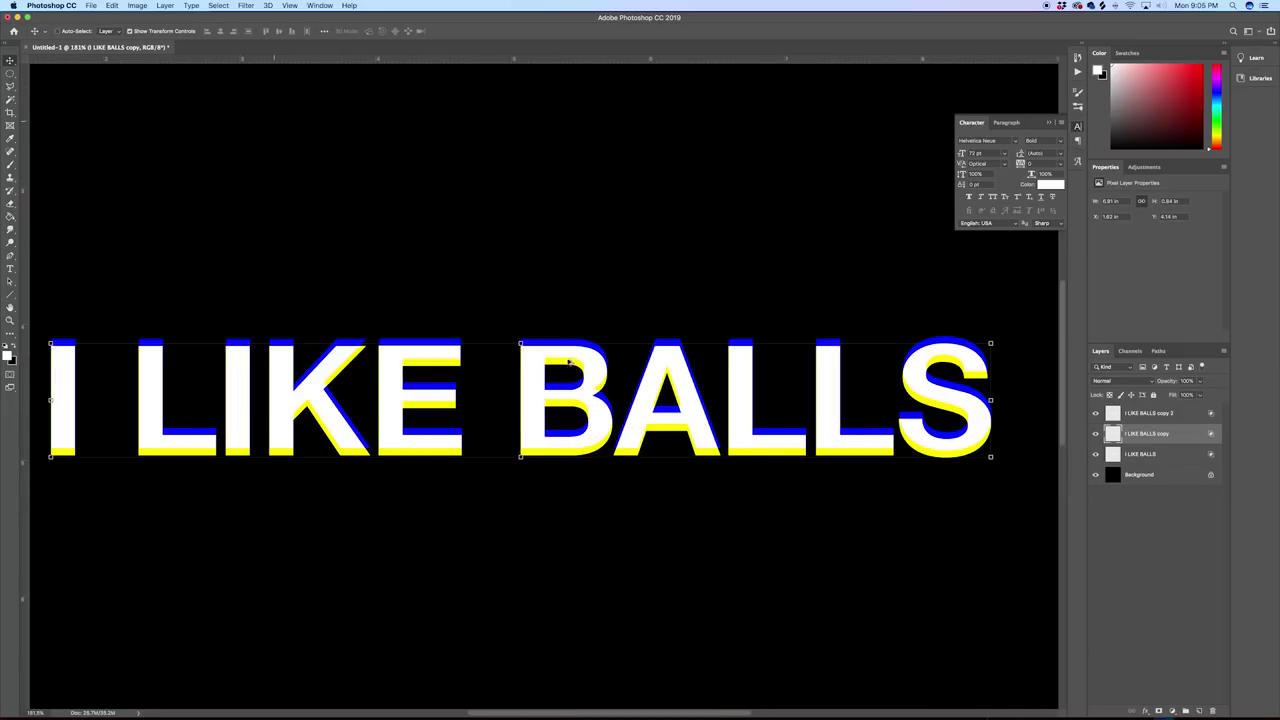
scroll(567, 363, "up", 3)
left_click_drag(623, 447, 624, 449)
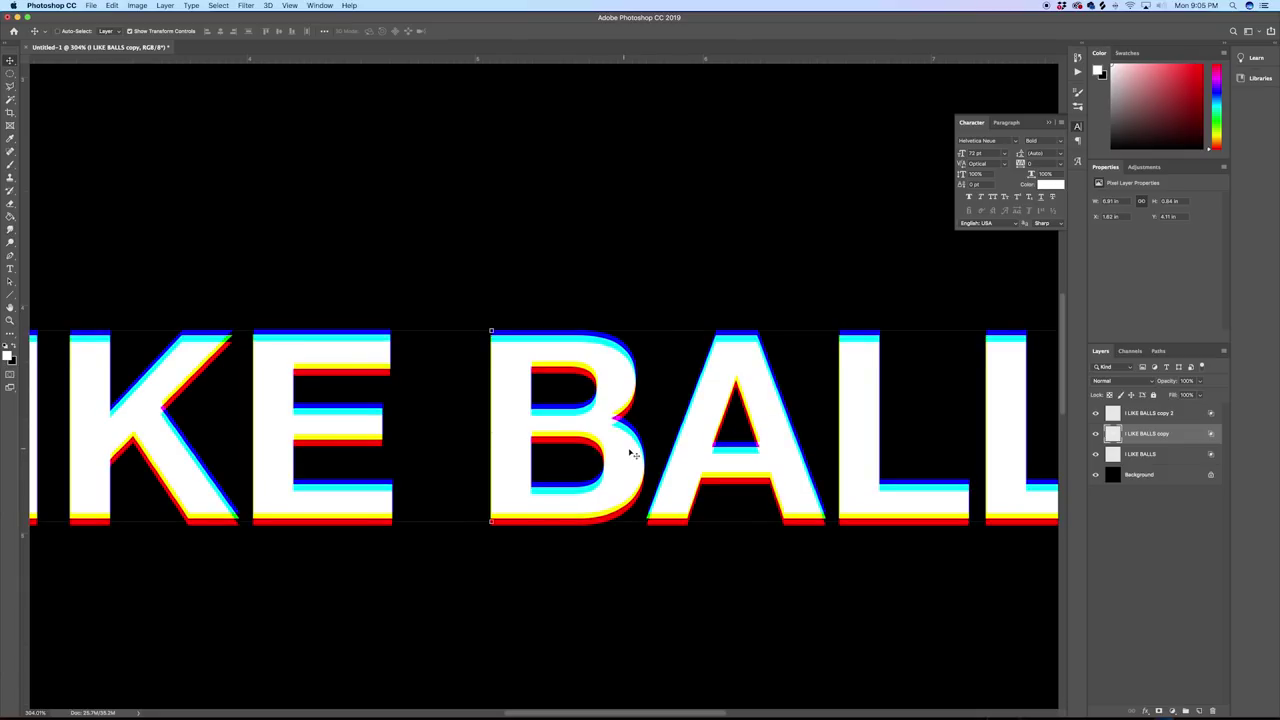
Step: Nudge the I LIKE BALLS copy layer slightly right and down, to about X 1.63 in and Y 4.13 in
scroll(884, 445, "down", 6)
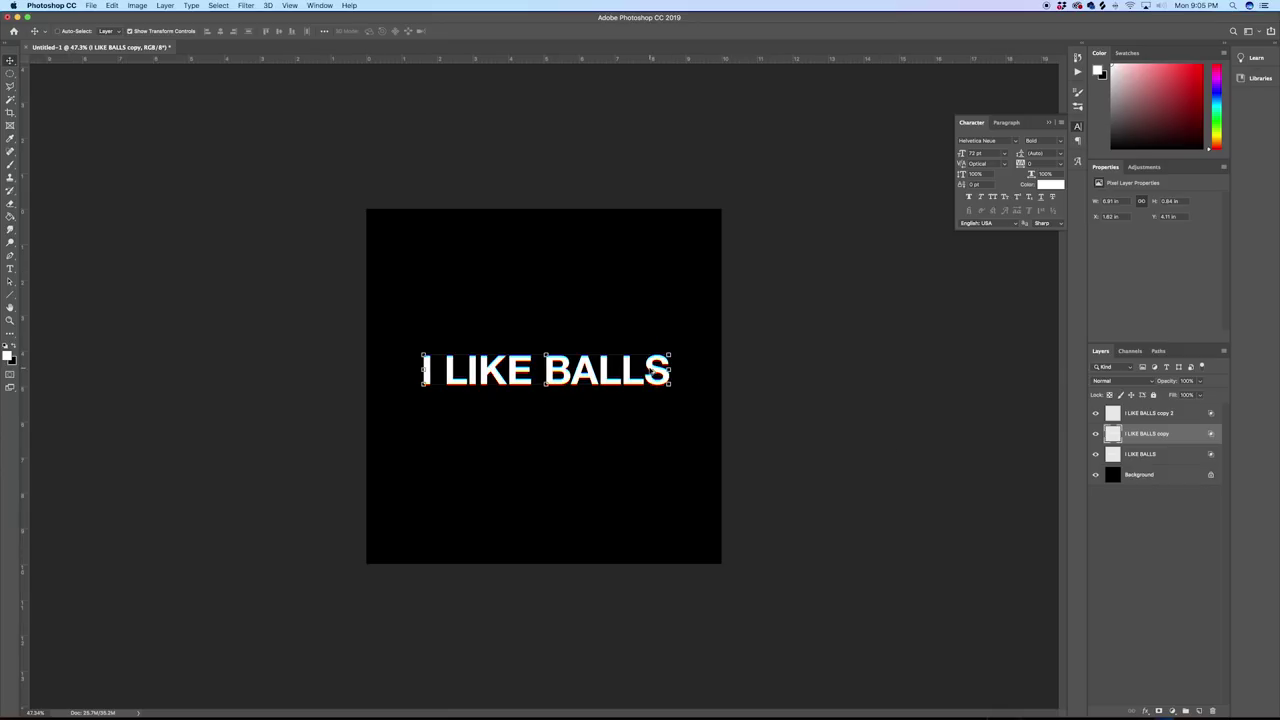
scroll(656, 374, "up", 3)
scroll(730, 389, "up", 4)
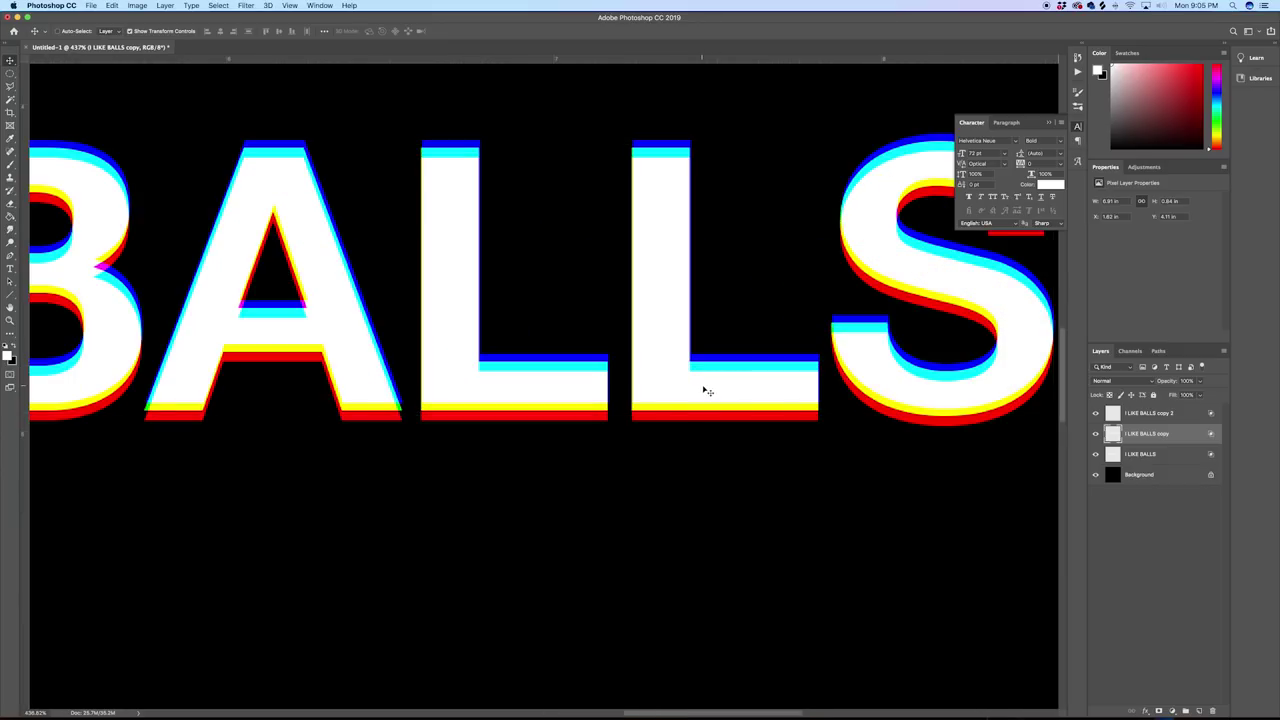
left_click_drag(703, 389, 709, 391)
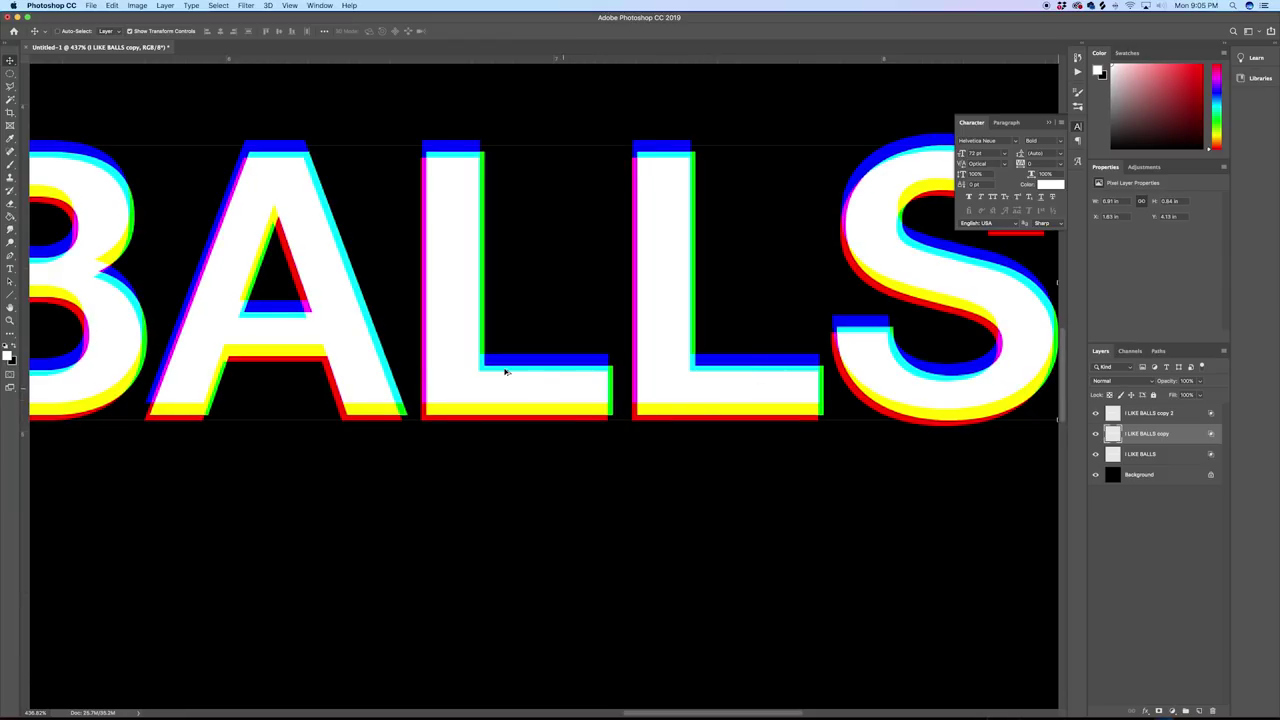
Step: Turn off the transform controls and select the three I LIKE BALLS text layers
scroll(271, 266, "down", 5)
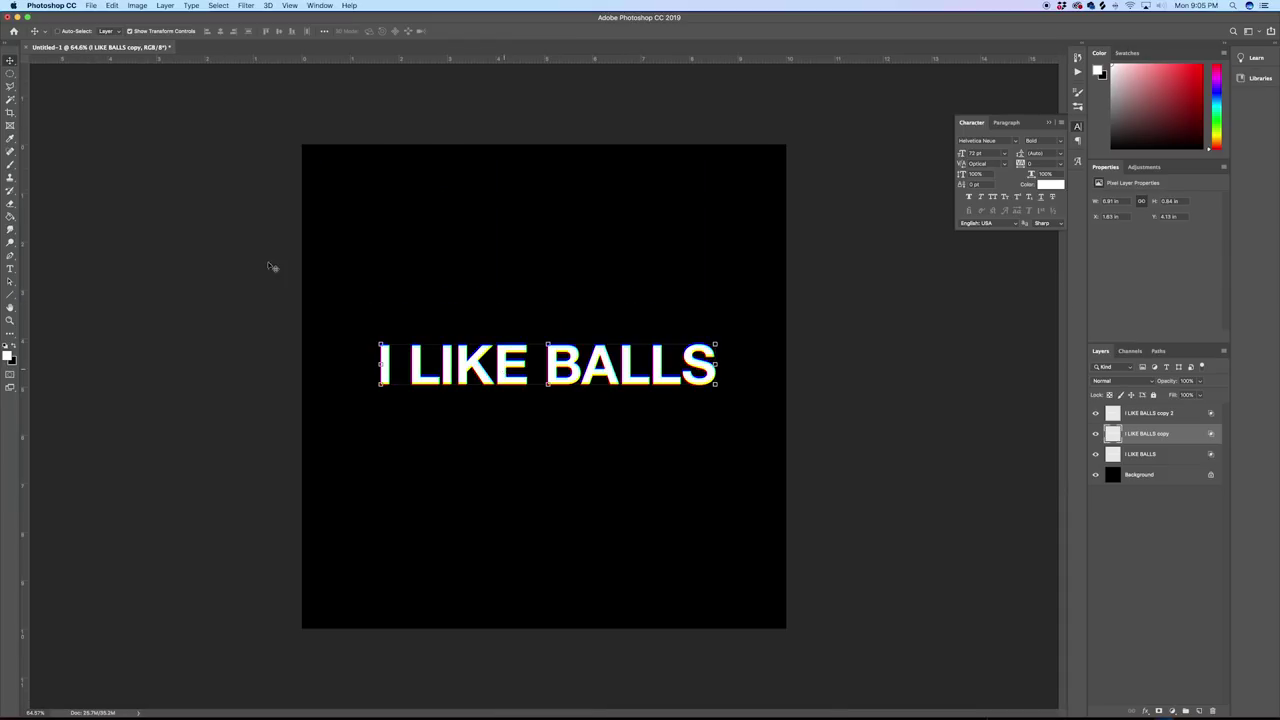
left_click(129, 31)
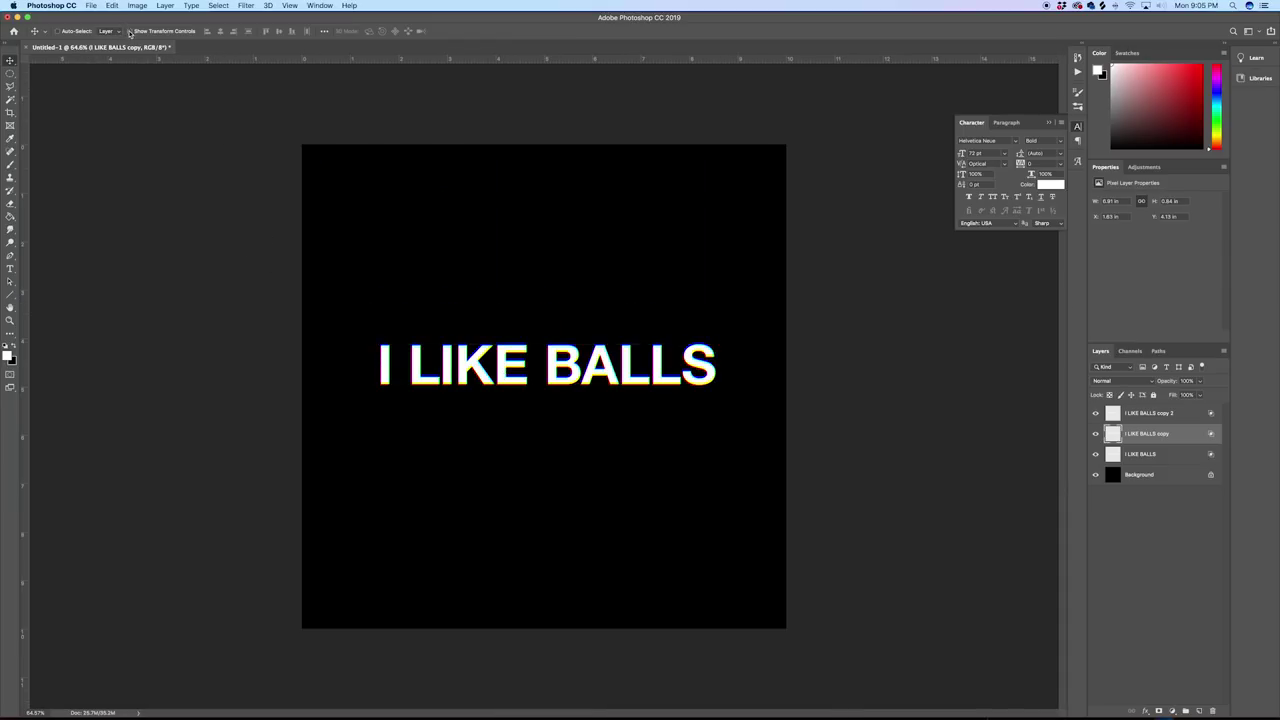
left_click(1174, 414)
left_click(1171, 455, "shift")
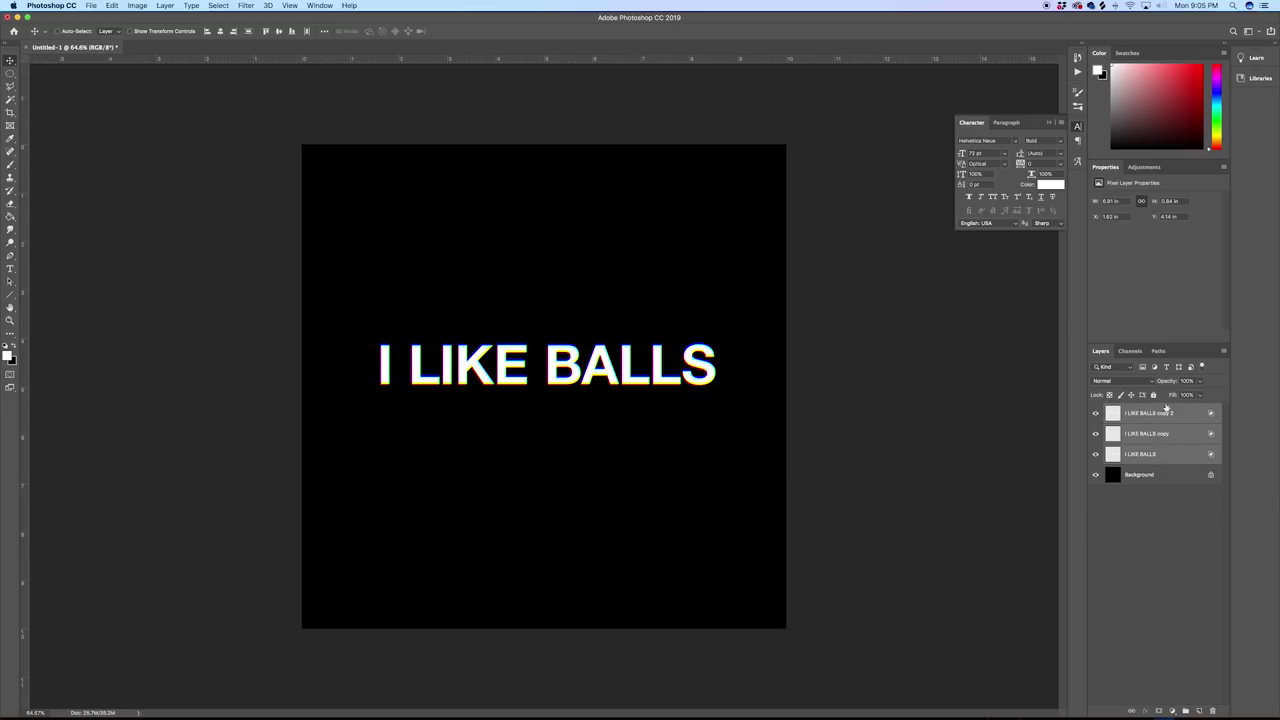
Step: Stamp the three text layers into one new merged layer on top with the Background and originals hidden, and show the Background again
left_click(1095, 475)
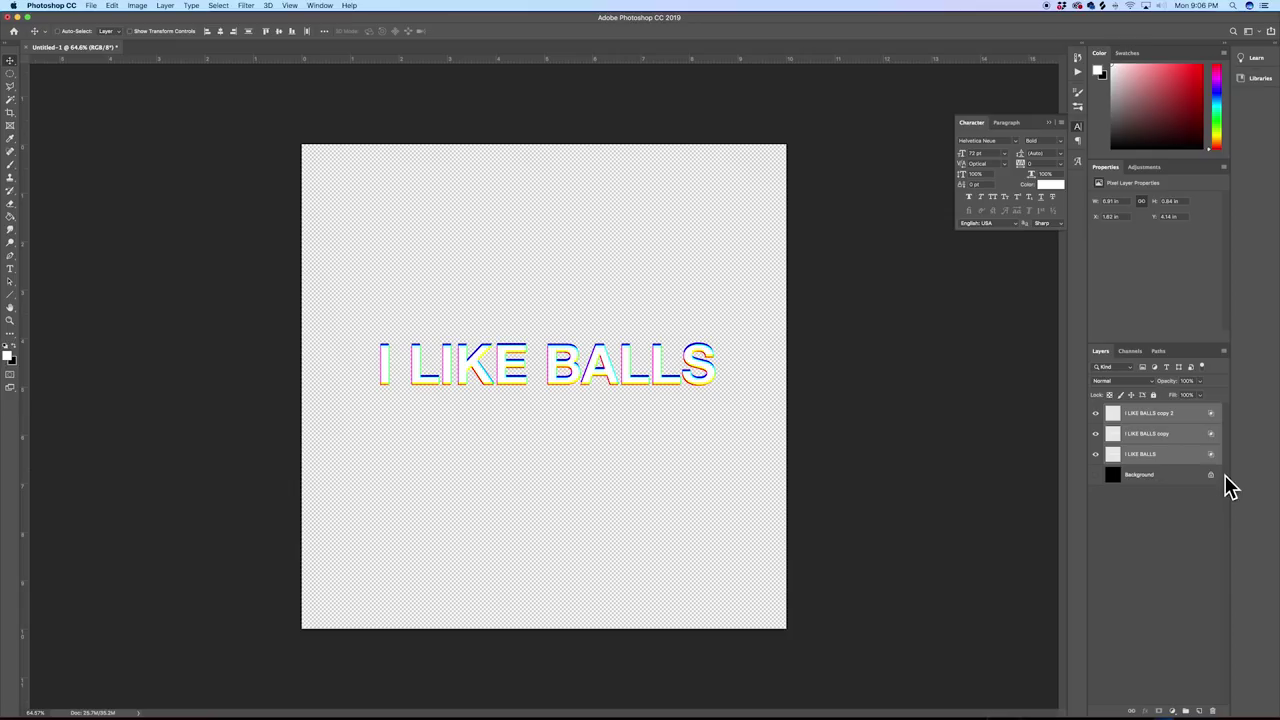
left_click(1168, 414)
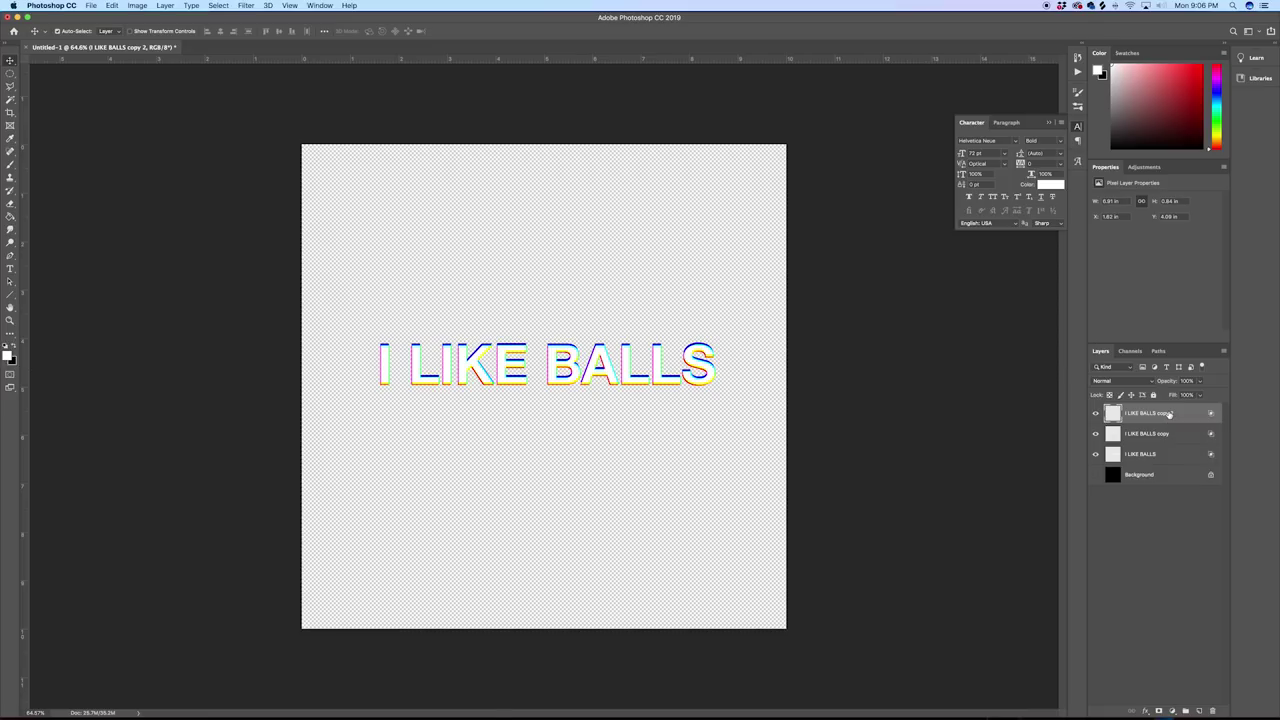
key("super+alt+shift+n")
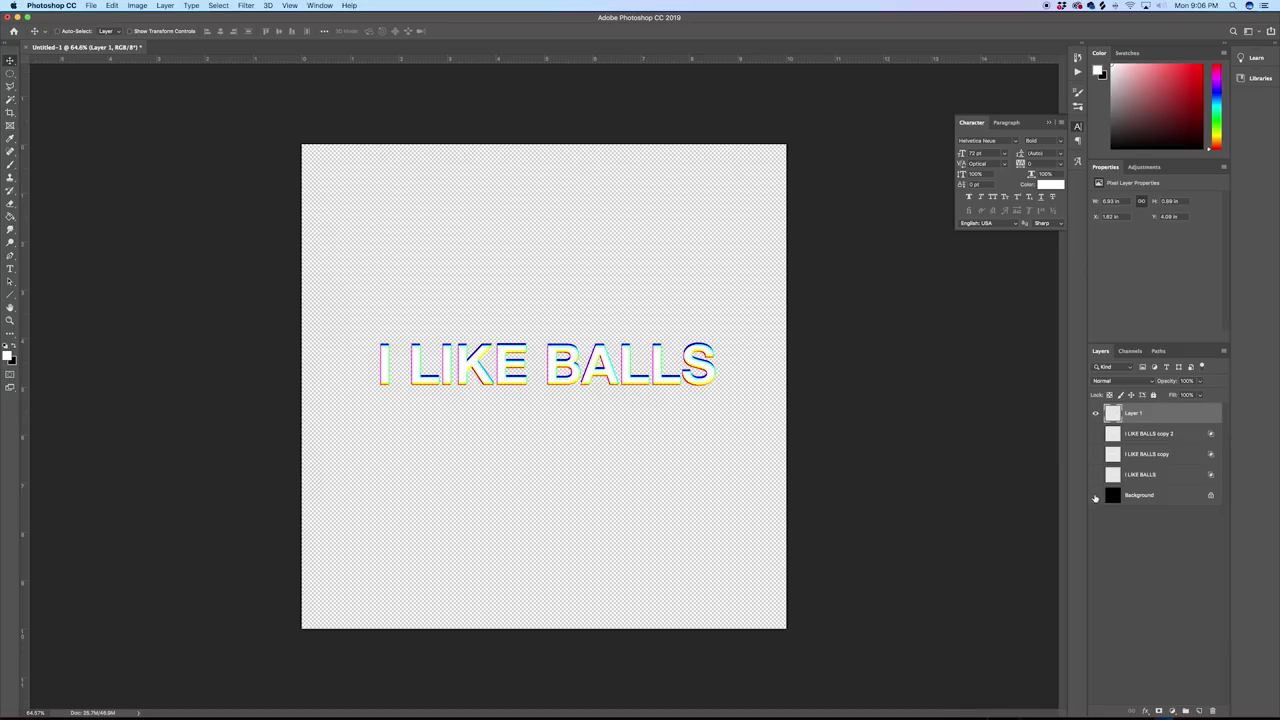
left_click(1095, 495)
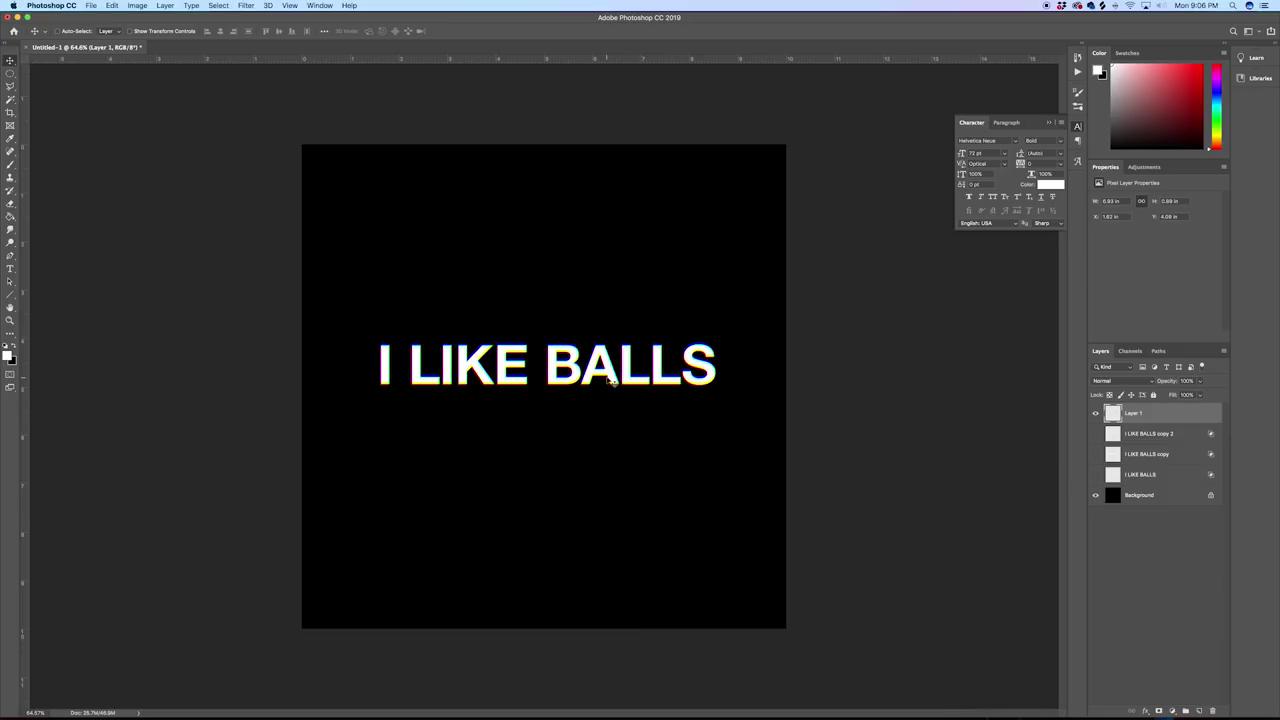
Step: Move the merged text up about 1.58 in and select a thin rectangular strip along the bottom edge of its letters
left_click_drag(610, 380, 623, 286)
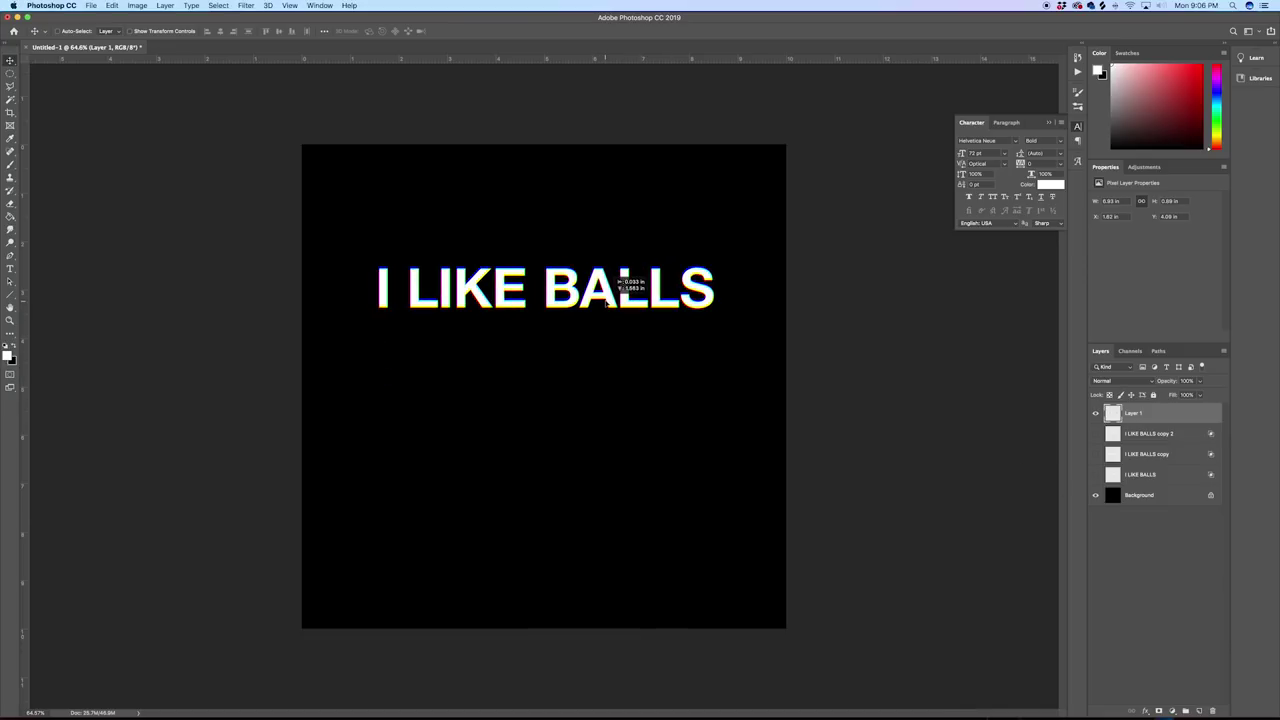
left_click(10, 75)
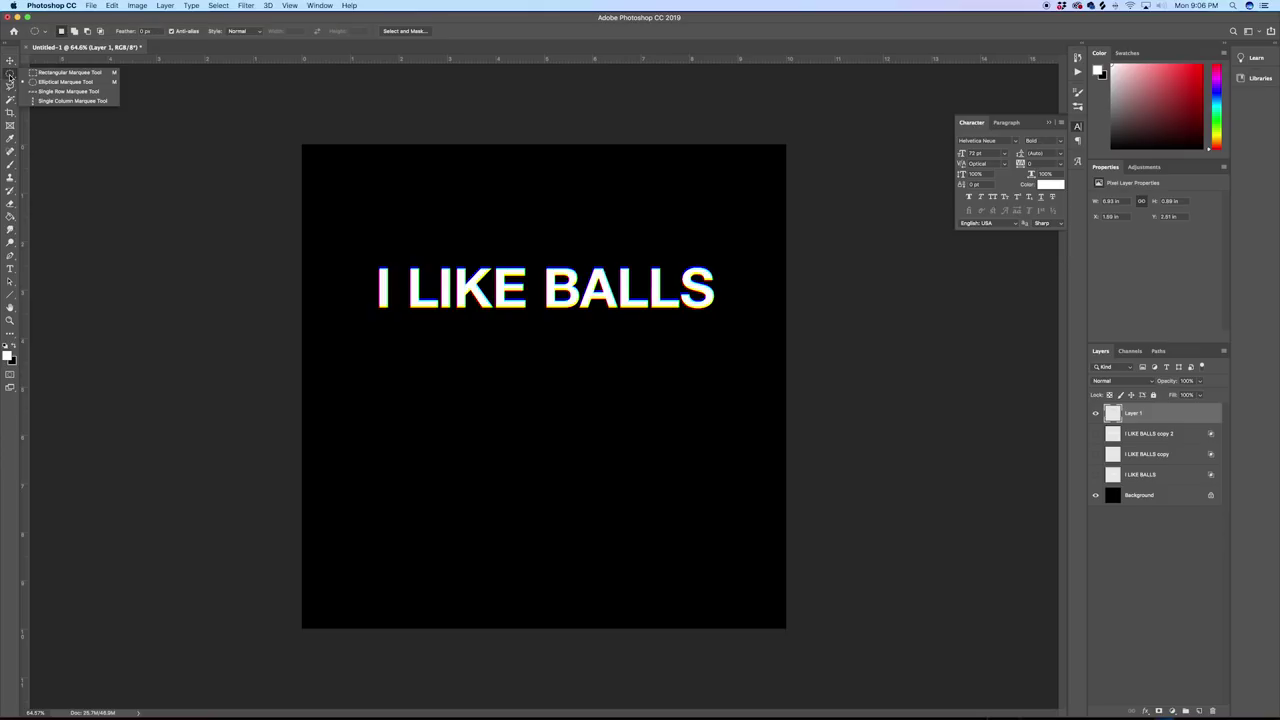
left_click(62, 72)
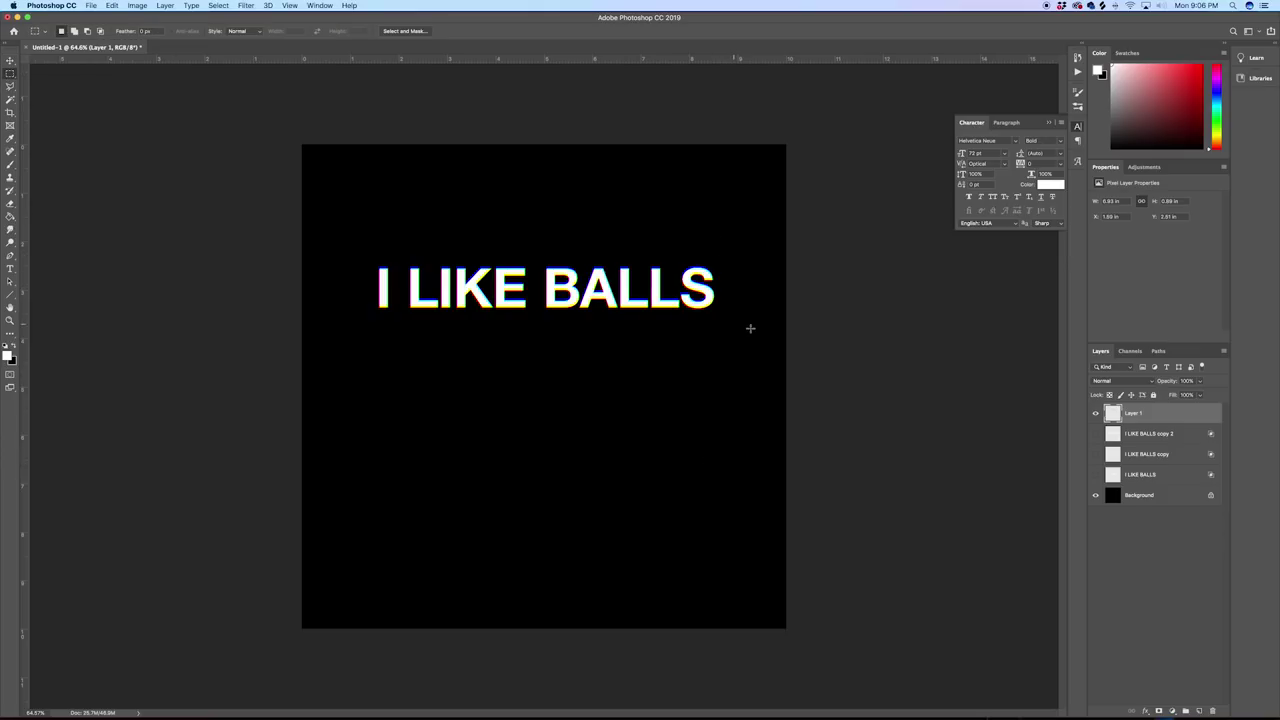
left_click_drag(751, 328, 720, 310)
key("v")
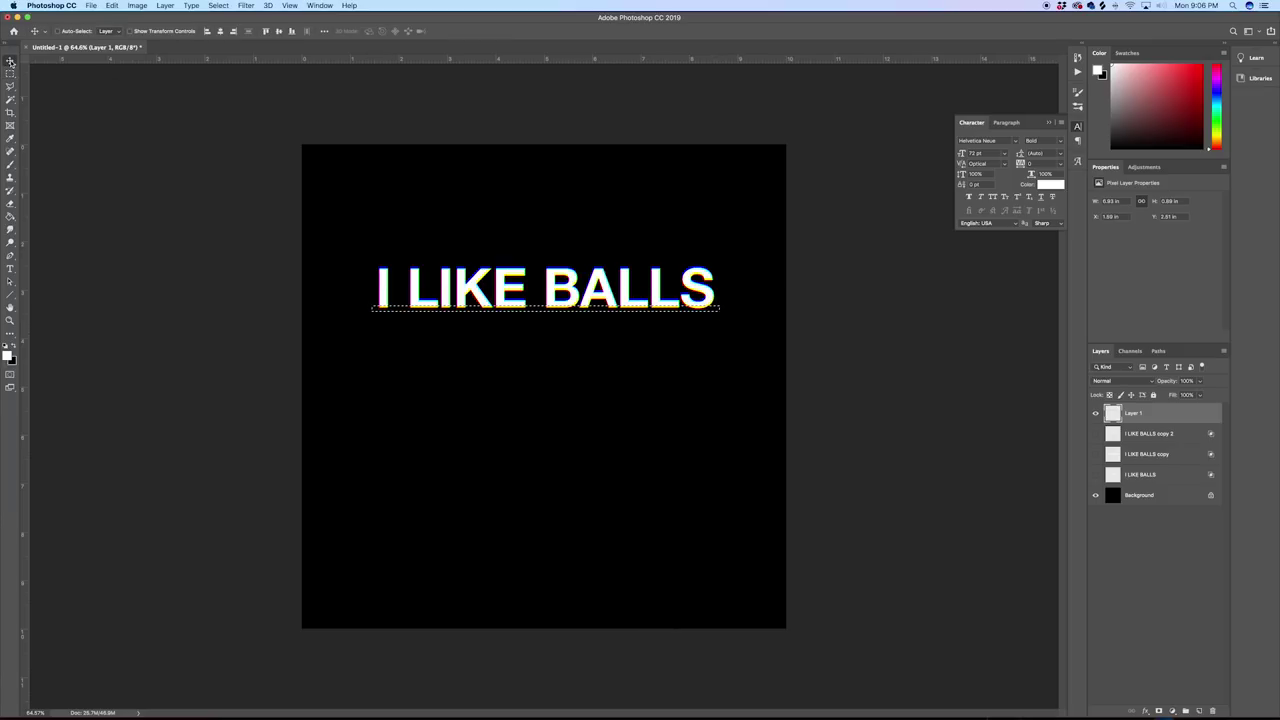
Step: Stretch the selected strip straight down past the canvas's lower edge, apply the transform and deselect
left_click(167, 31)
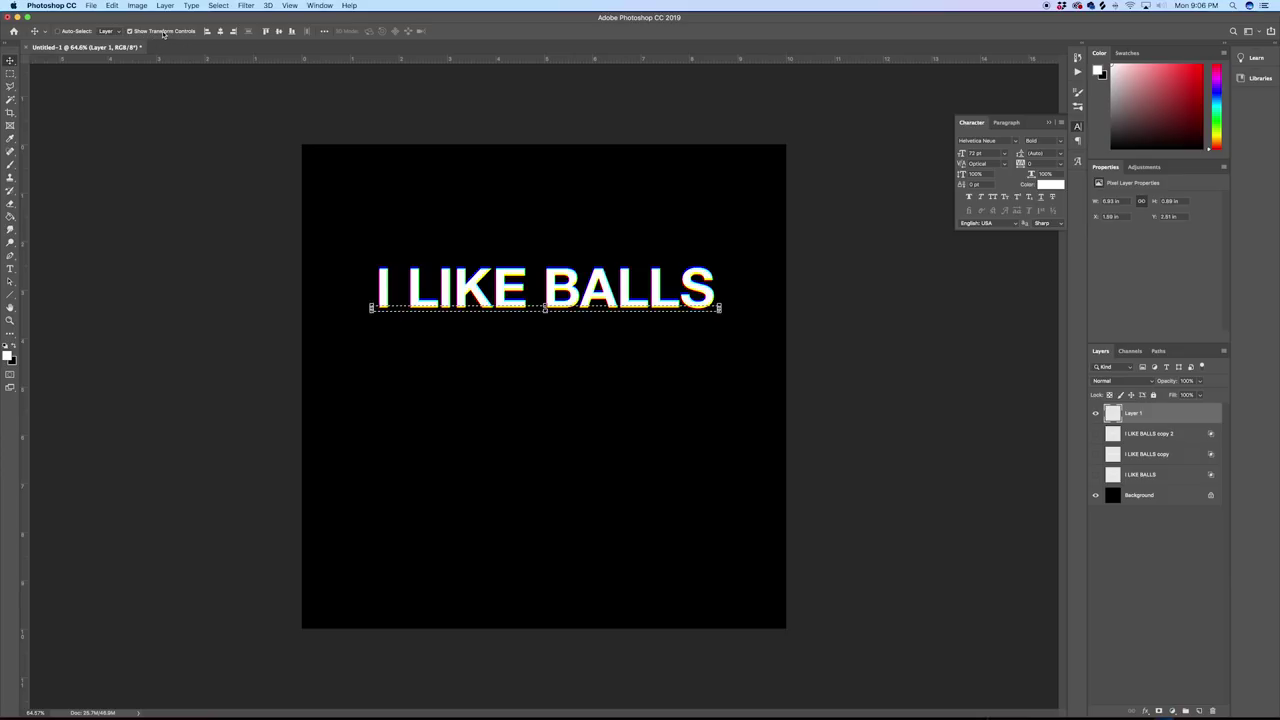
mouse_move(545, 310)
left_mouse_down()
mouse_move(545, 640)
mouse_move(537, 570)
left_mouse_up()
scroll(537, 570, "down", 5)
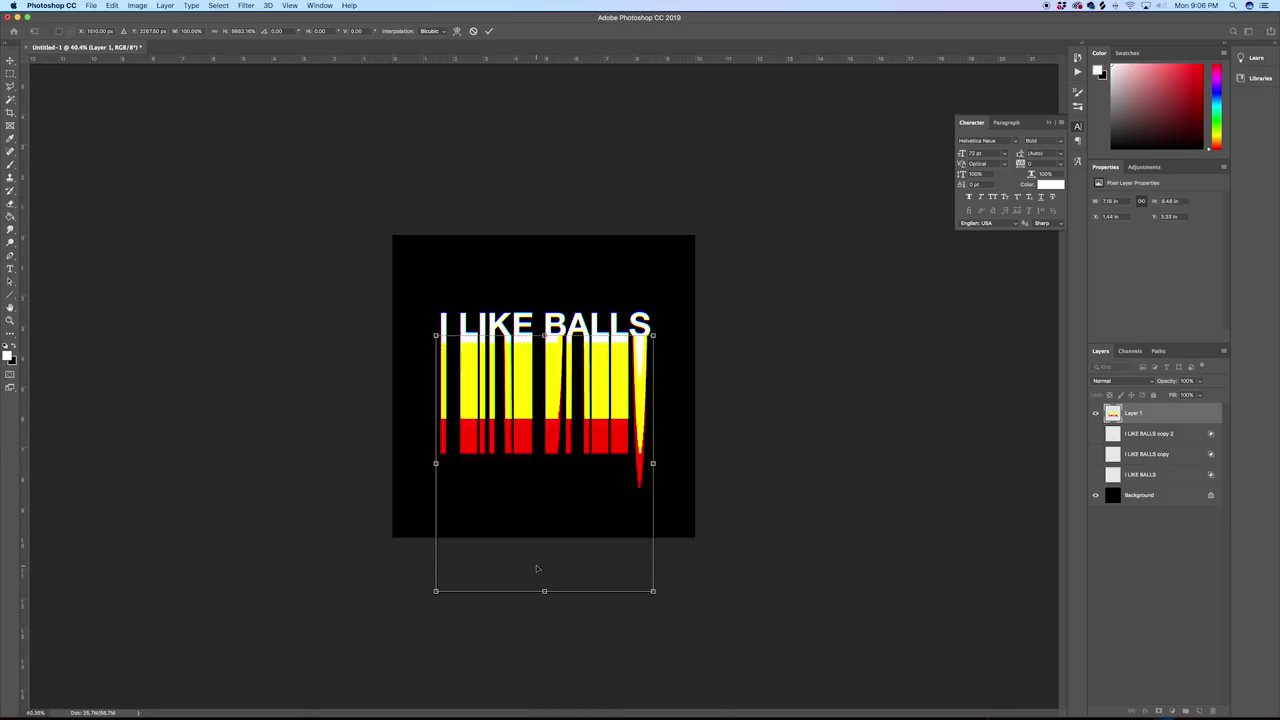
left_click_drag(544, 465, 560, 708)
key("Return")
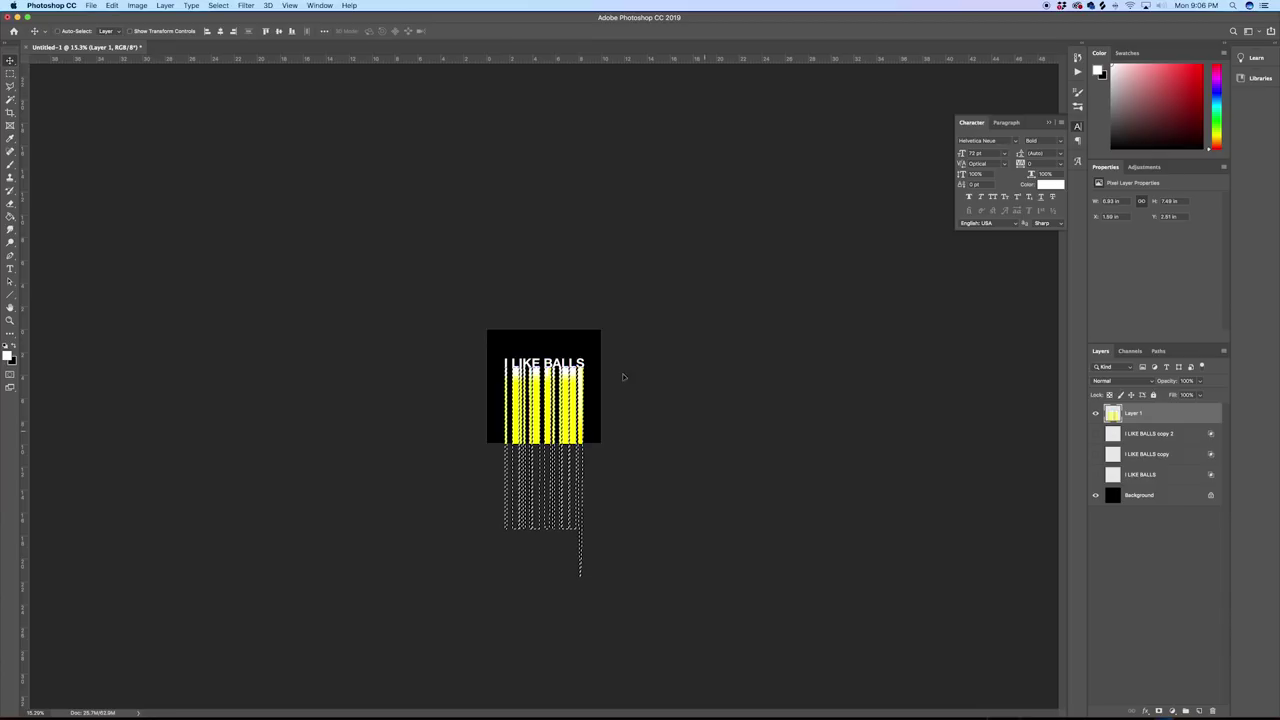
key("super+d")
Step: Duplicate Layer 1 twice to get three stacked copies of the stretched text
scroll(541, 399, "up", 5)
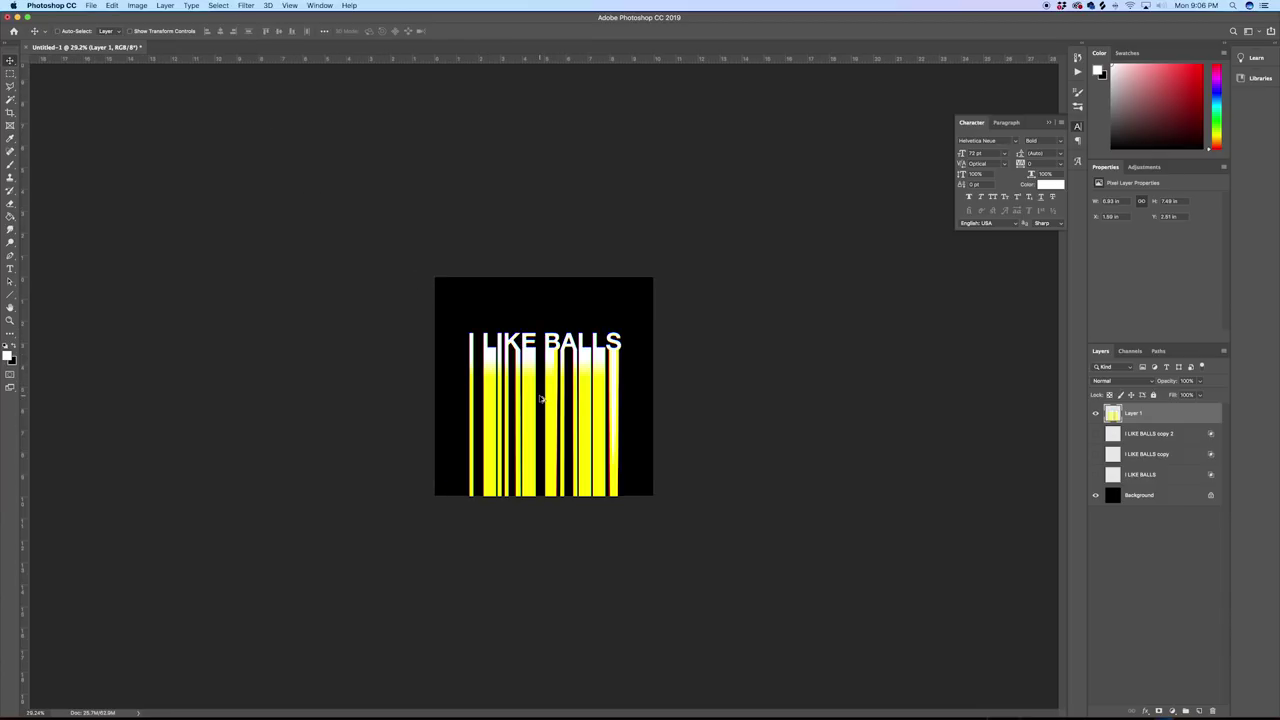
scroll(540, 399, "up", 3)
scroll(540, 399, "down", 3)
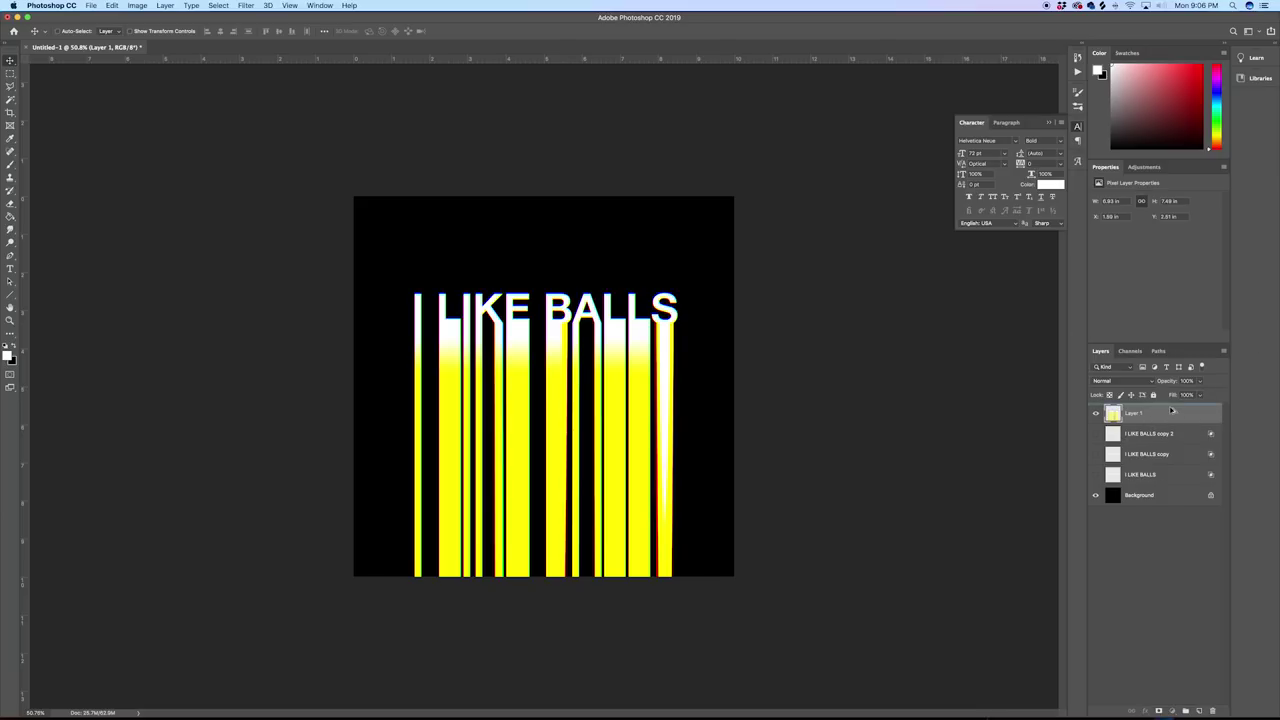
key("super+j")
double_click(1166, 414)
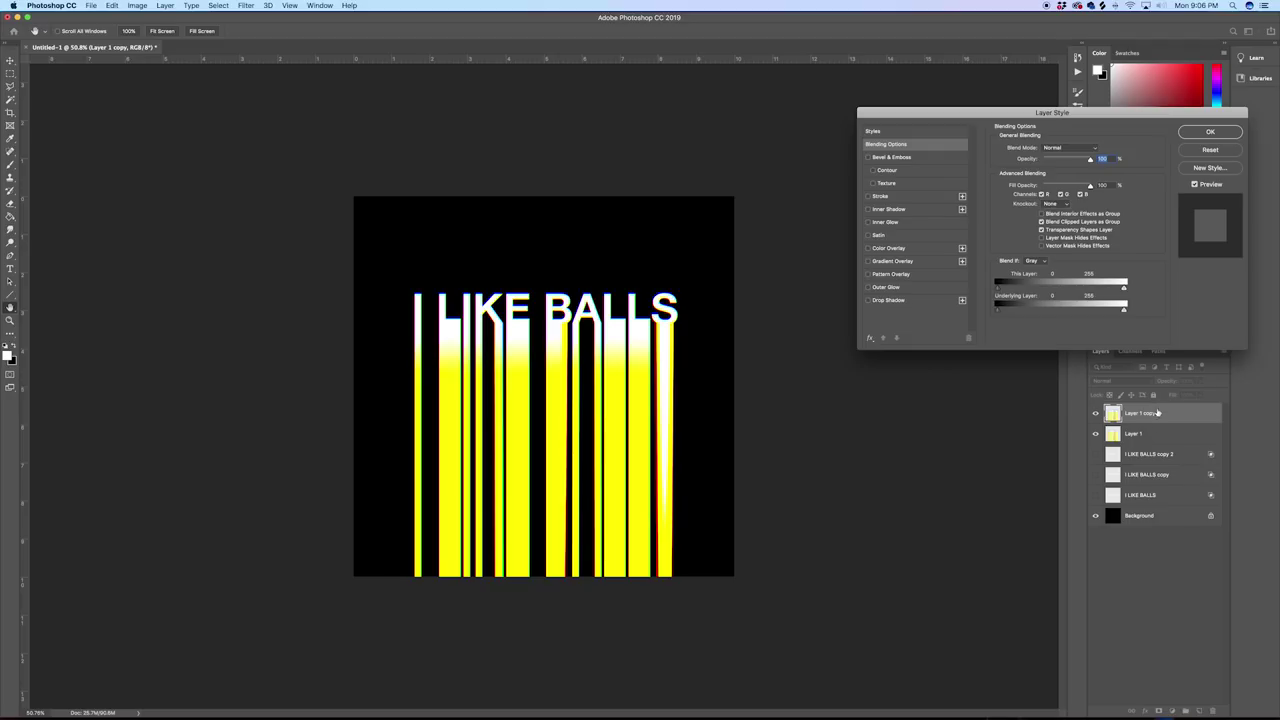
left_click(1210, 149)
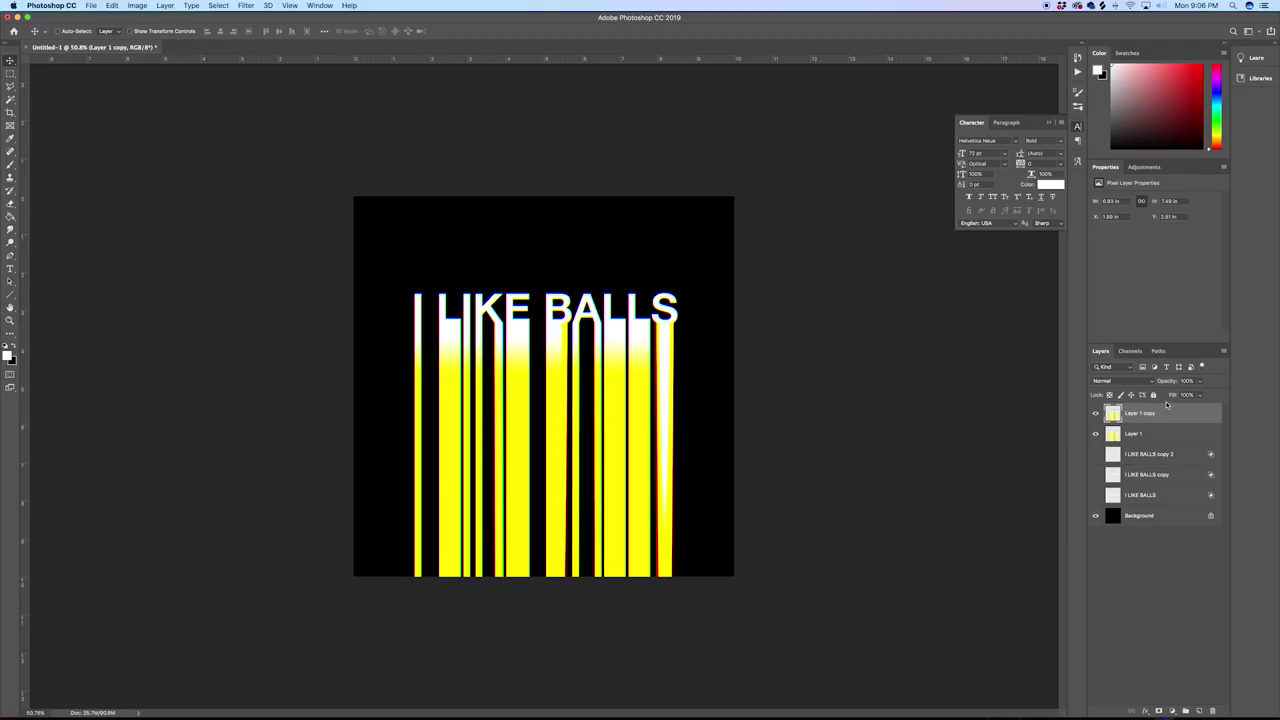
key("super+j")
Step: Restrict Layer 1 to the red channel by disabling G and B in its blending options
left_click(1160, 458)
double_click(1166, 457)
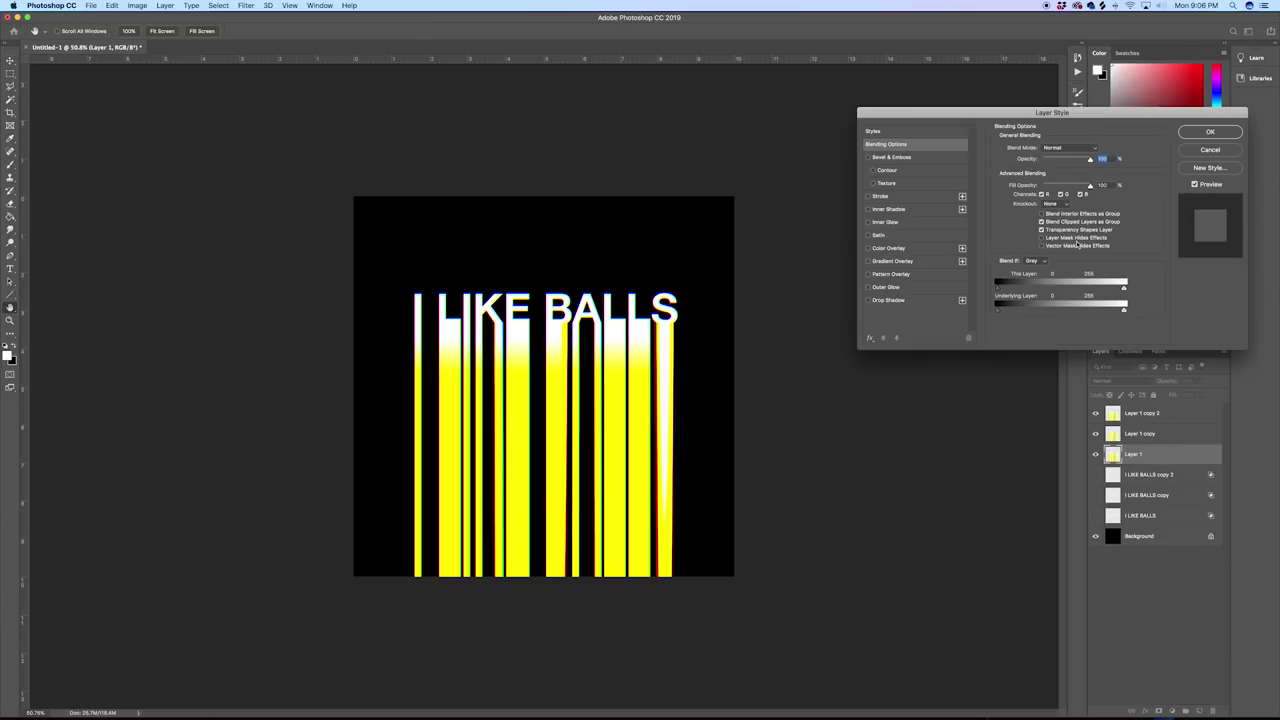
left_click(1061, 194)
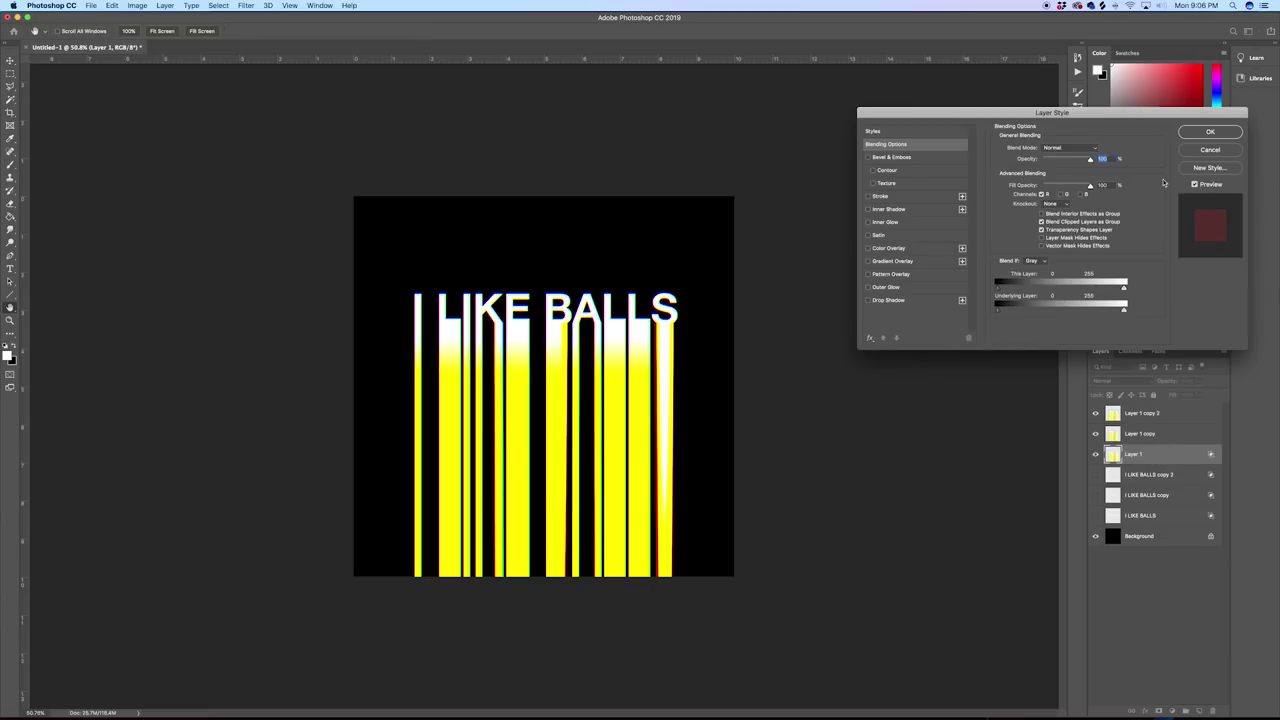
left_click(1206, 132)
Step: Restrict Layer 1 copy to the green channel by disabling R and B in its blending options
double_click(1170, 435)
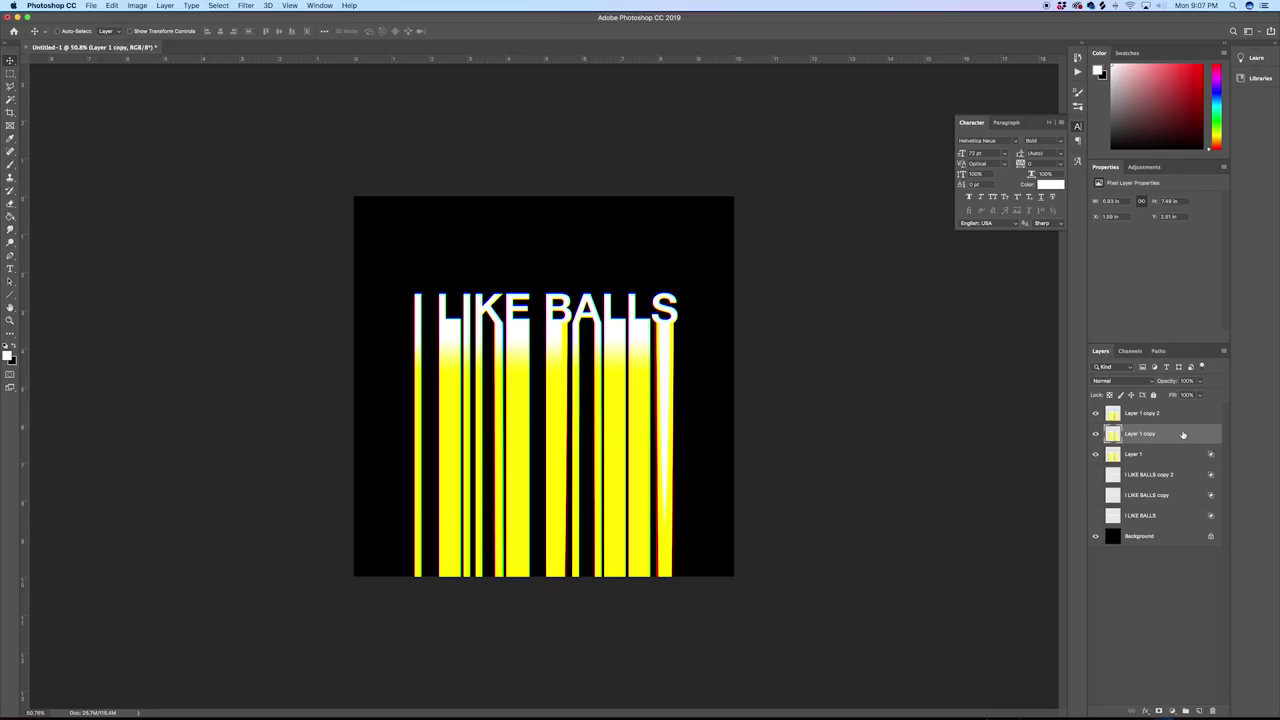
left_click(1043, 194)
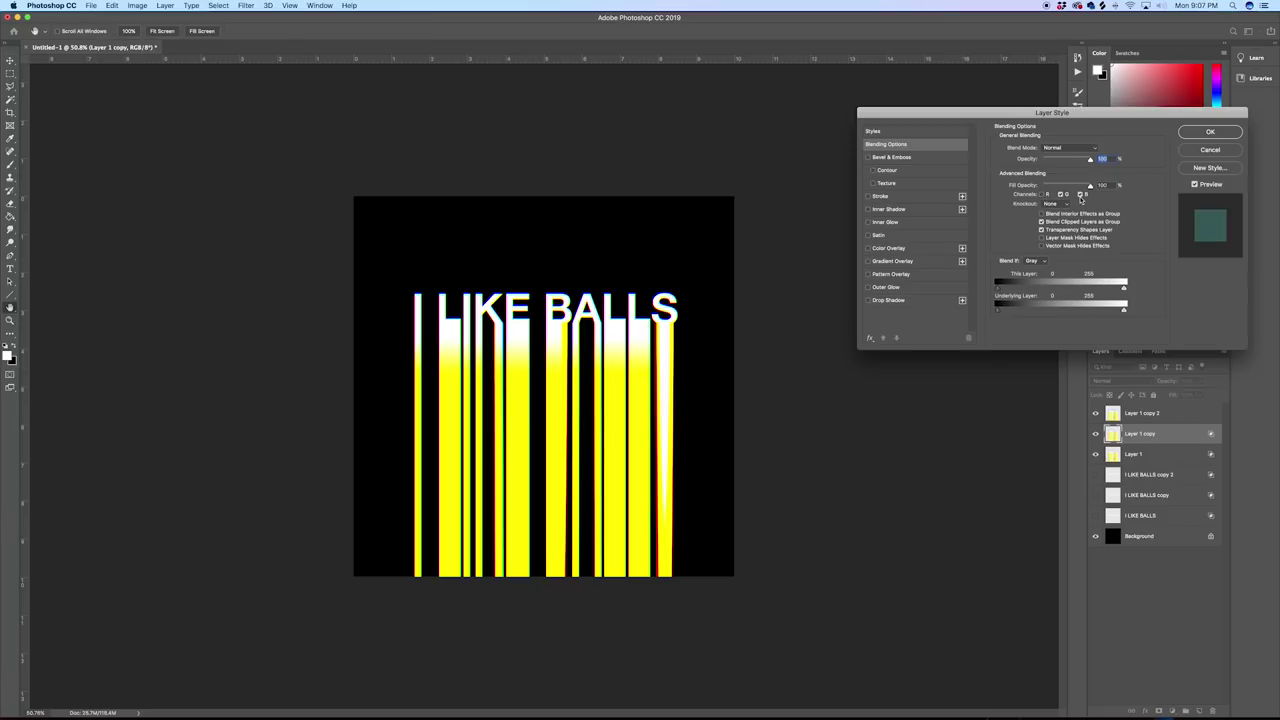
left_click(1208, 132)
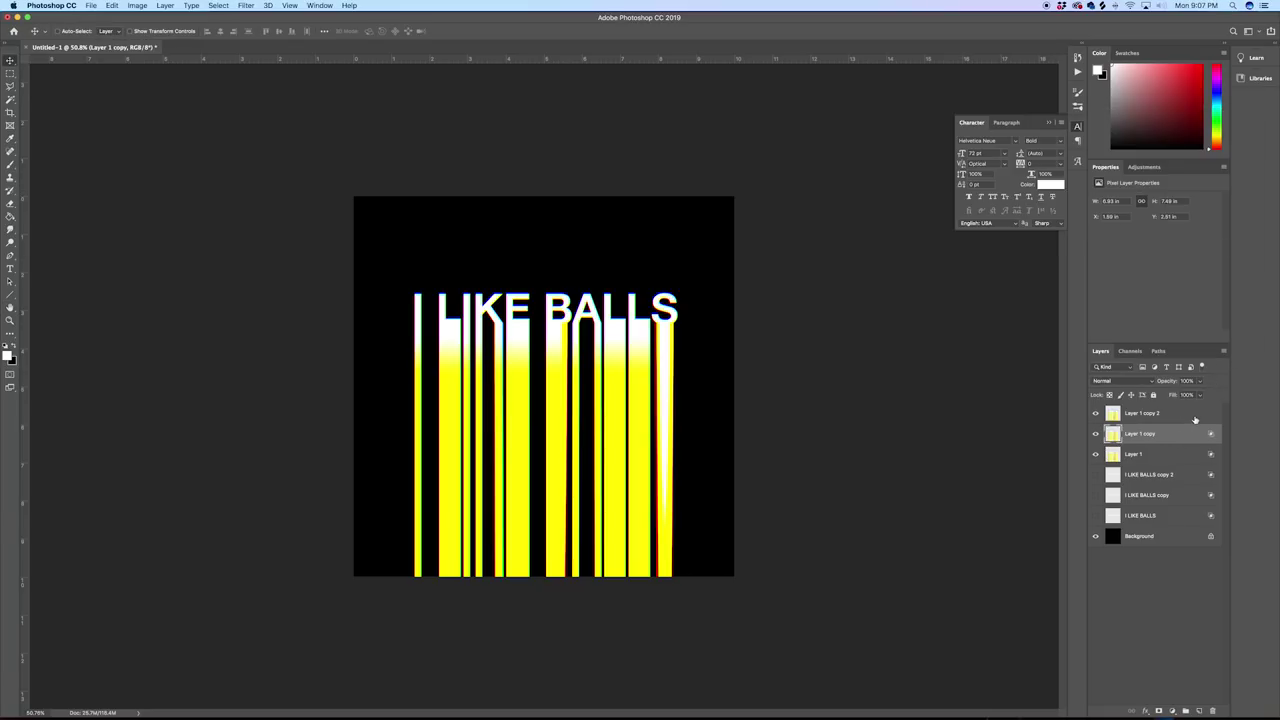
Step: Restrict Layer 1 copy 2 to the blue channel by disabling R and G in its blending options
double_click(1194, 418)
left_click(1043, 194)
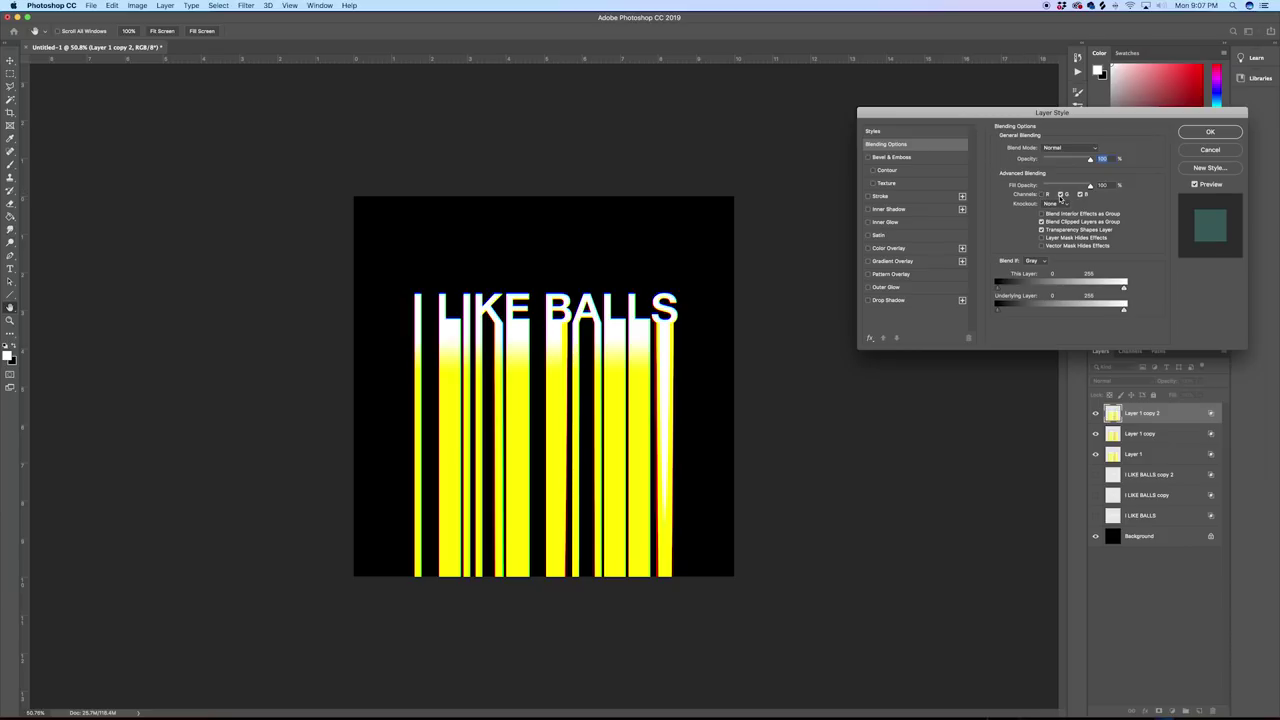
left_click(1063, 195)
left_click(1207, 132)
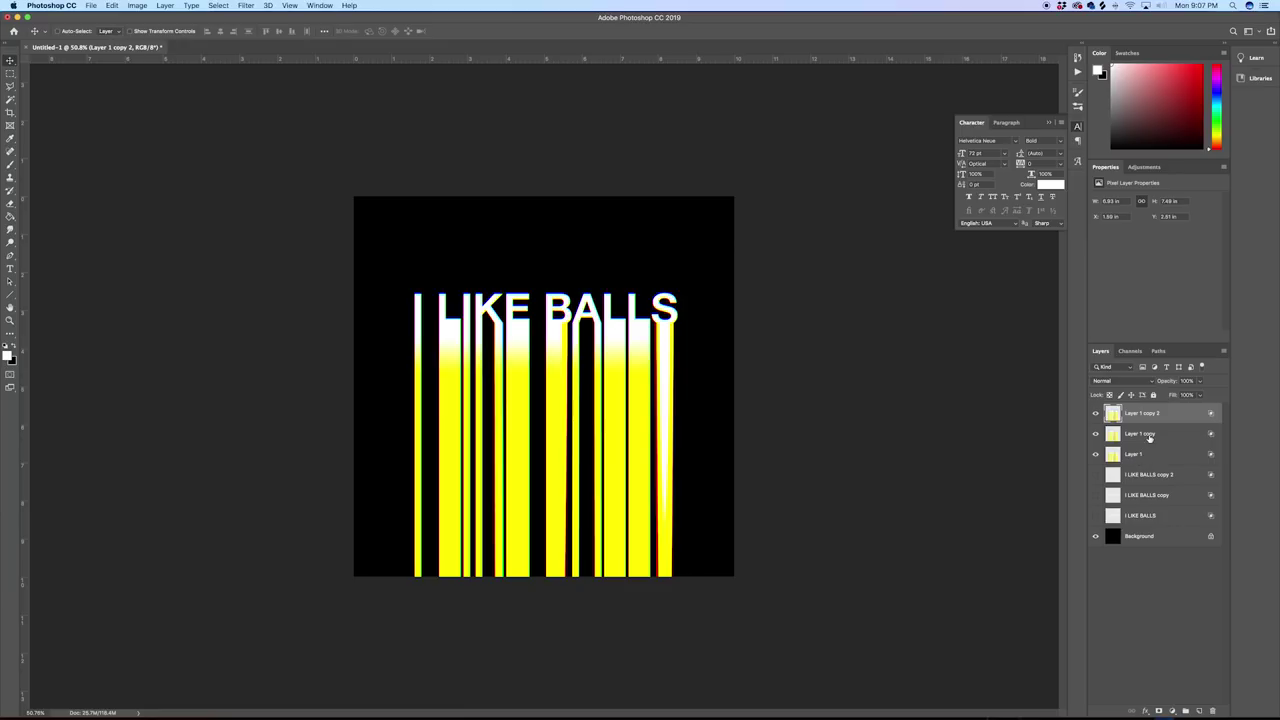
Step: Shift the Layer 1 copy layer up about 0.03 in to offset its green channel from the other copies
left_click(1144, 455)
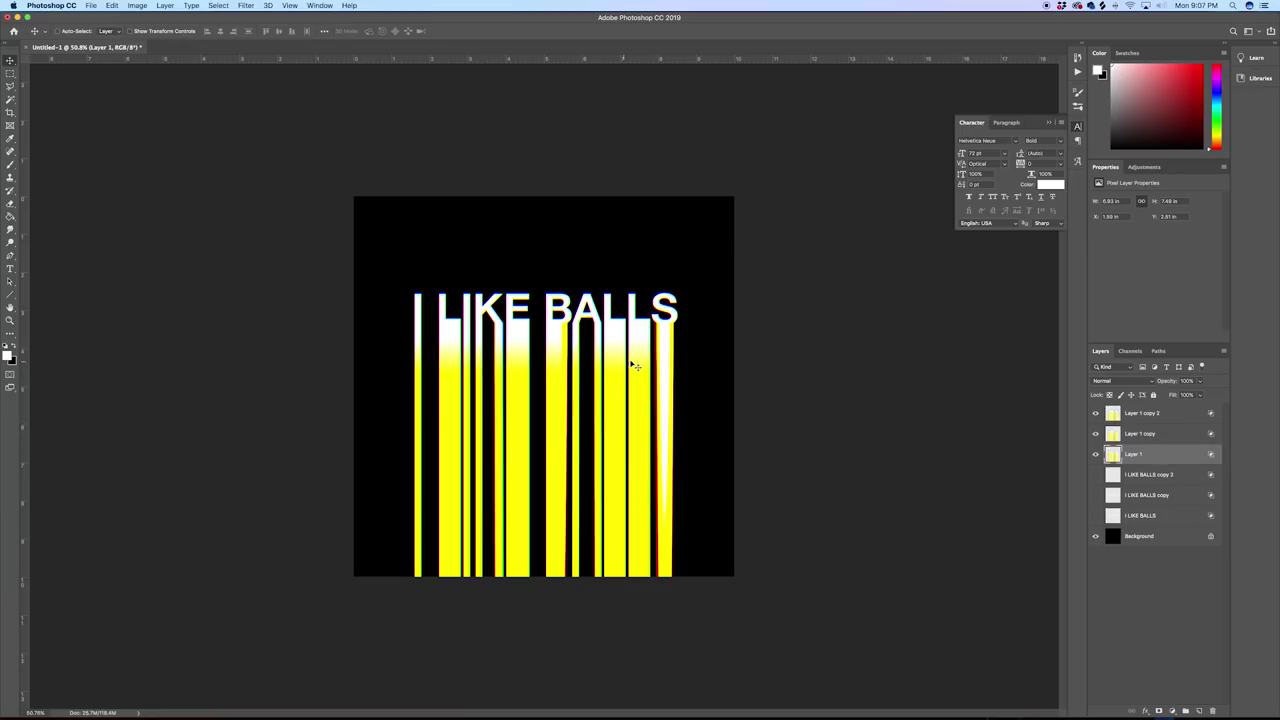
left_click(1150, 434)
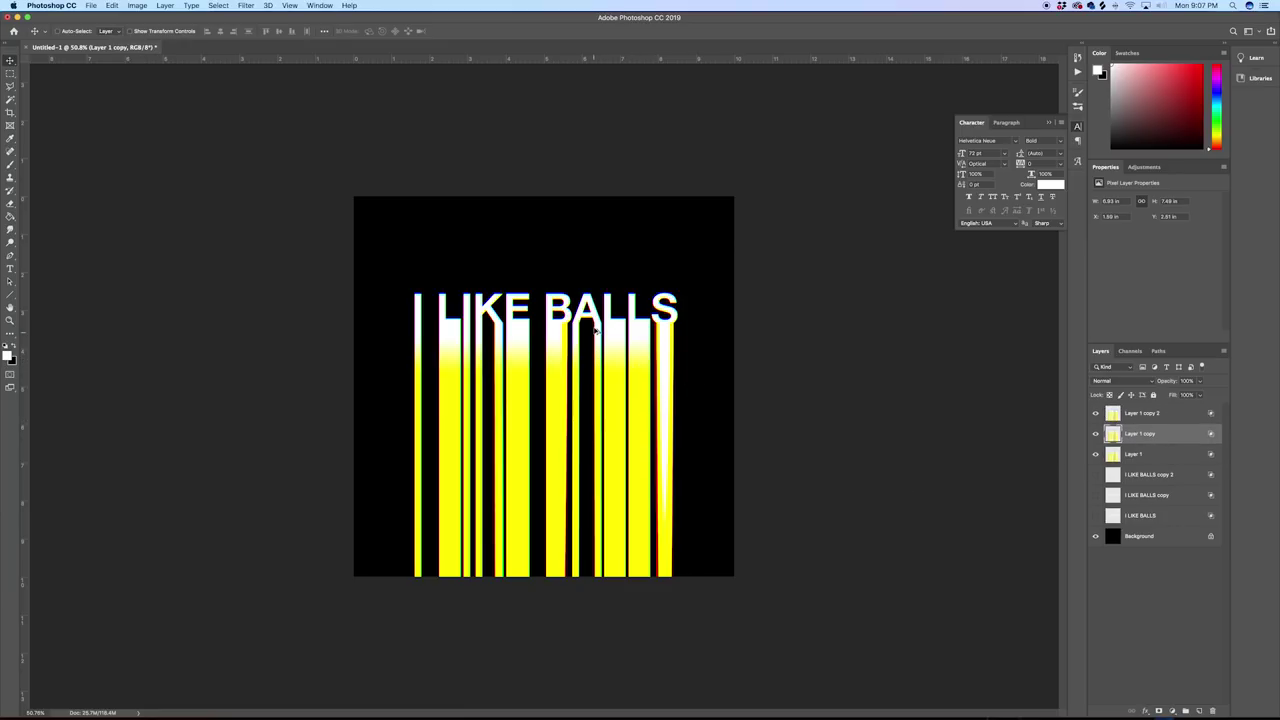
scroll(594, 331, "up", 5)
scroll(590, 330, "up", 4)
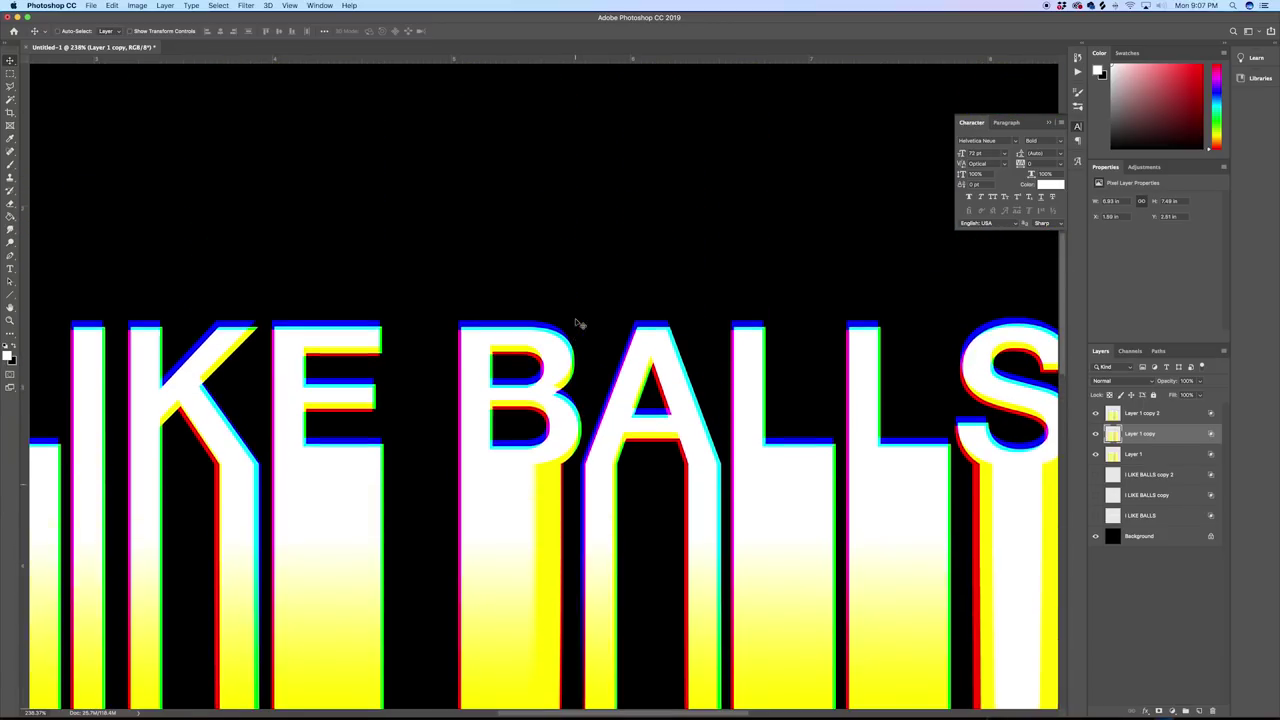
scroll(578, 324, "up", 4)
scroll(646, 443, "down", 5)
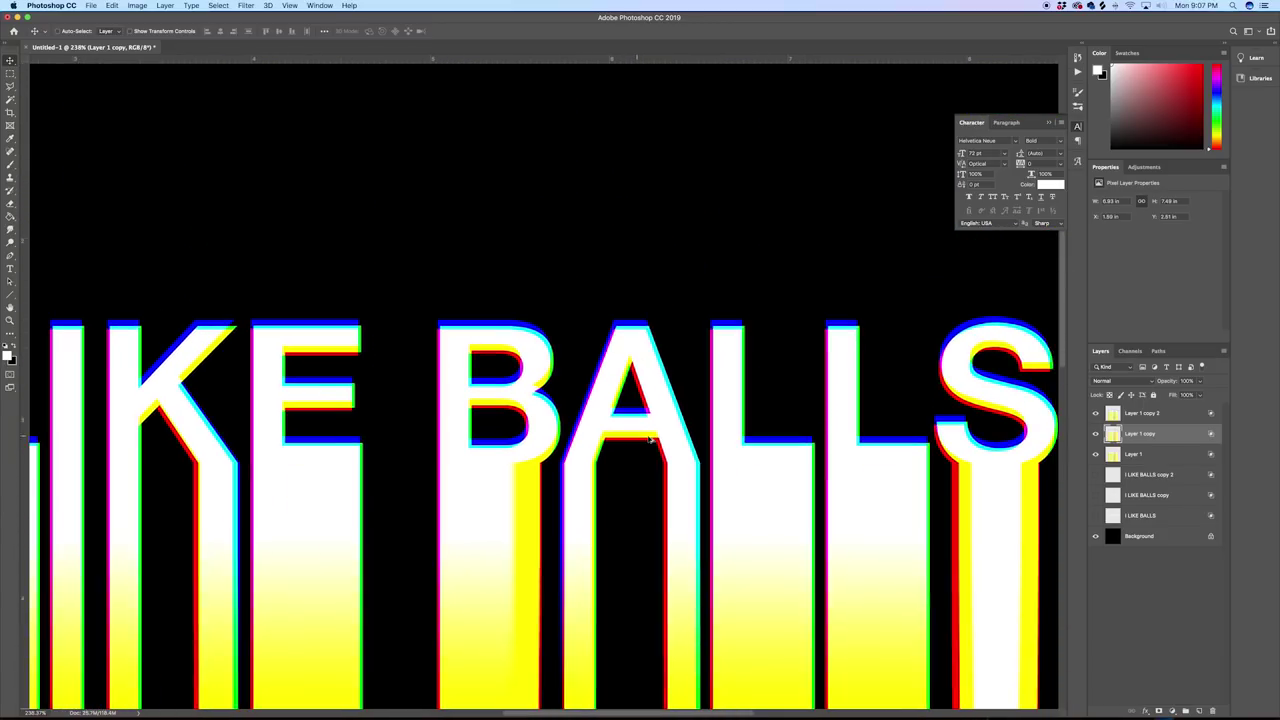
scroll(648, 440, "down", 3)
mouse_move(652, 420)
left_mouse_down()
mouse_move(663, 408)
mouse_move(657, 421)
left_mouse_up()
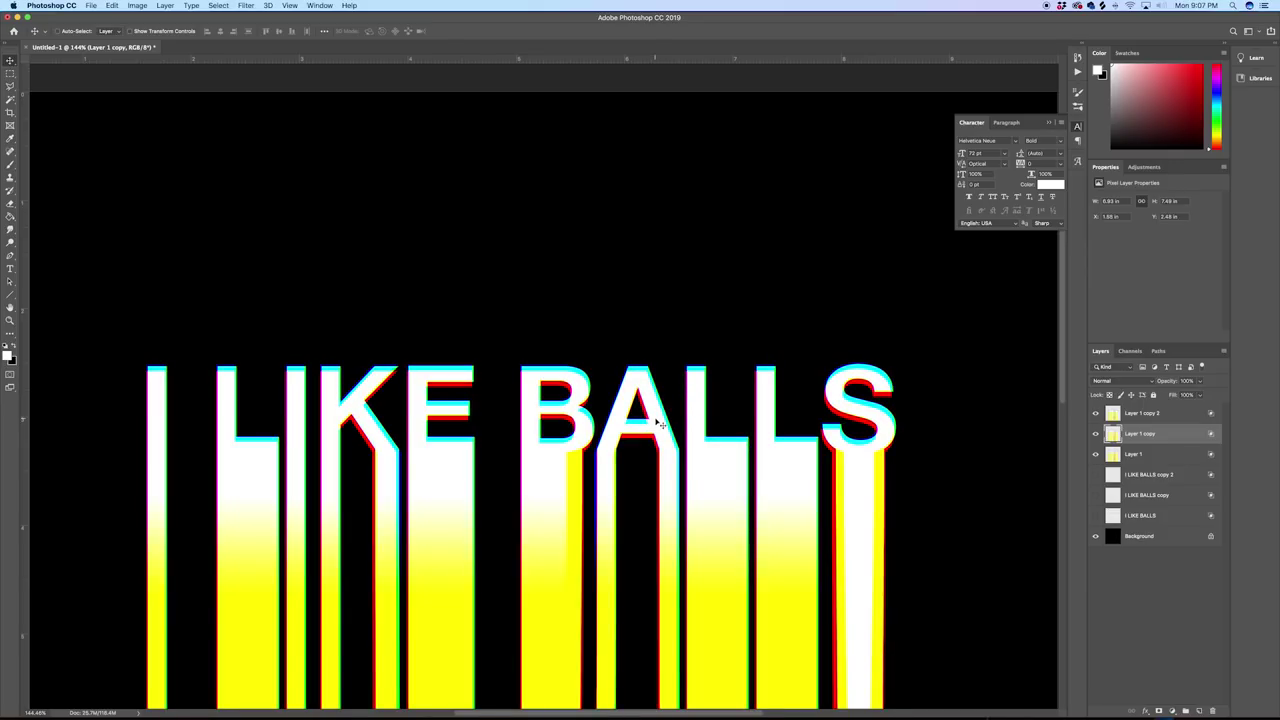
scroll(674, 426, "down", 3)
scroll(674, 426, "up", 3)
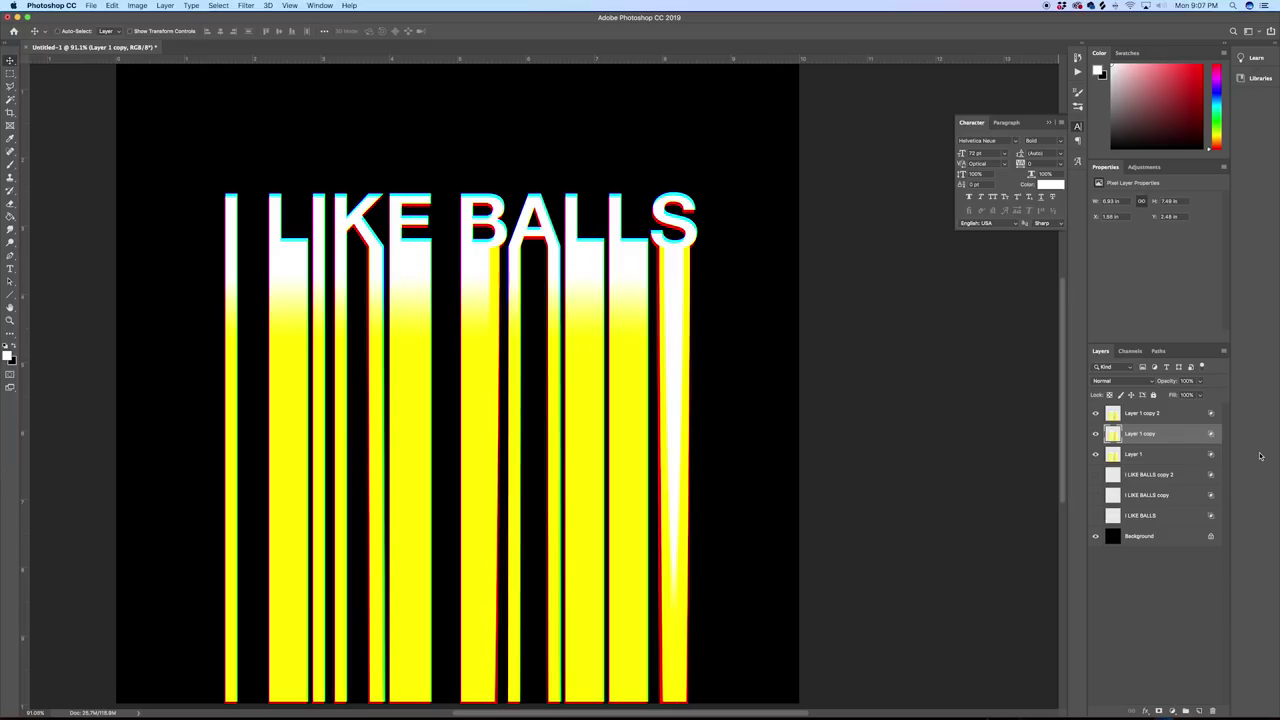
Step: Select the Layer 1 copy 2 layer and open it in the Liquify filter
left_click(1181, 414)
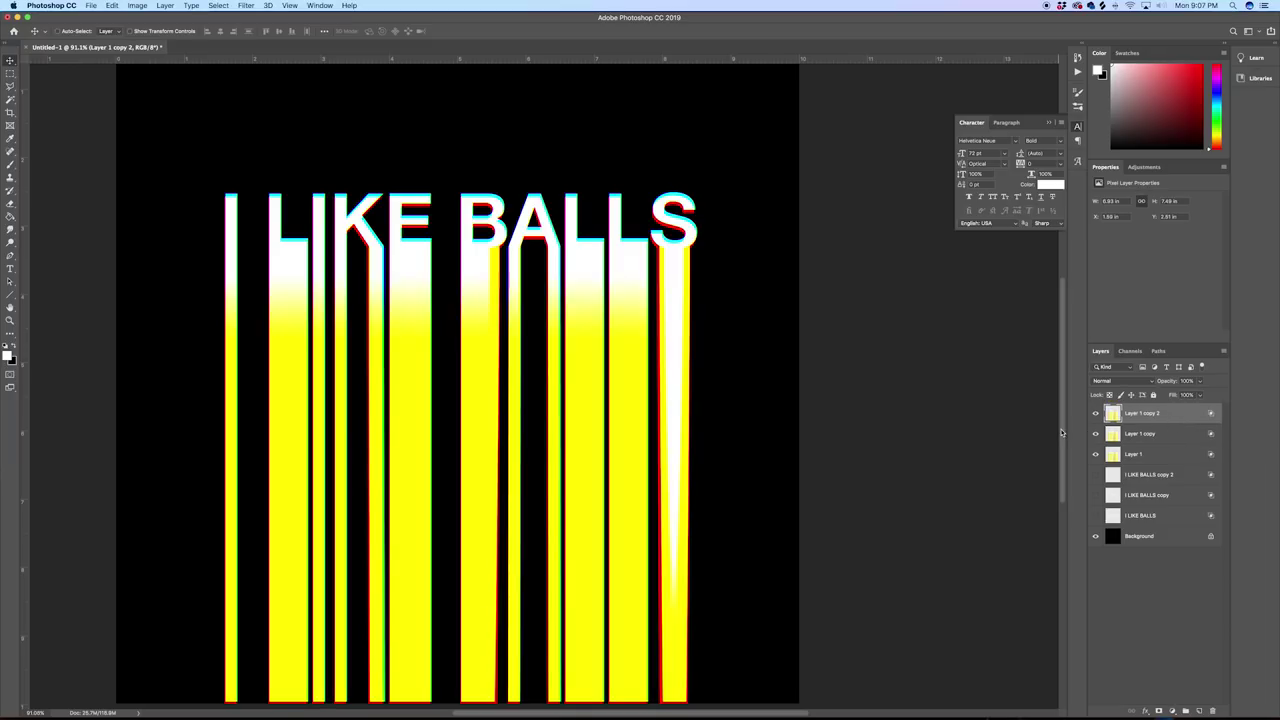
key("shift+Up")
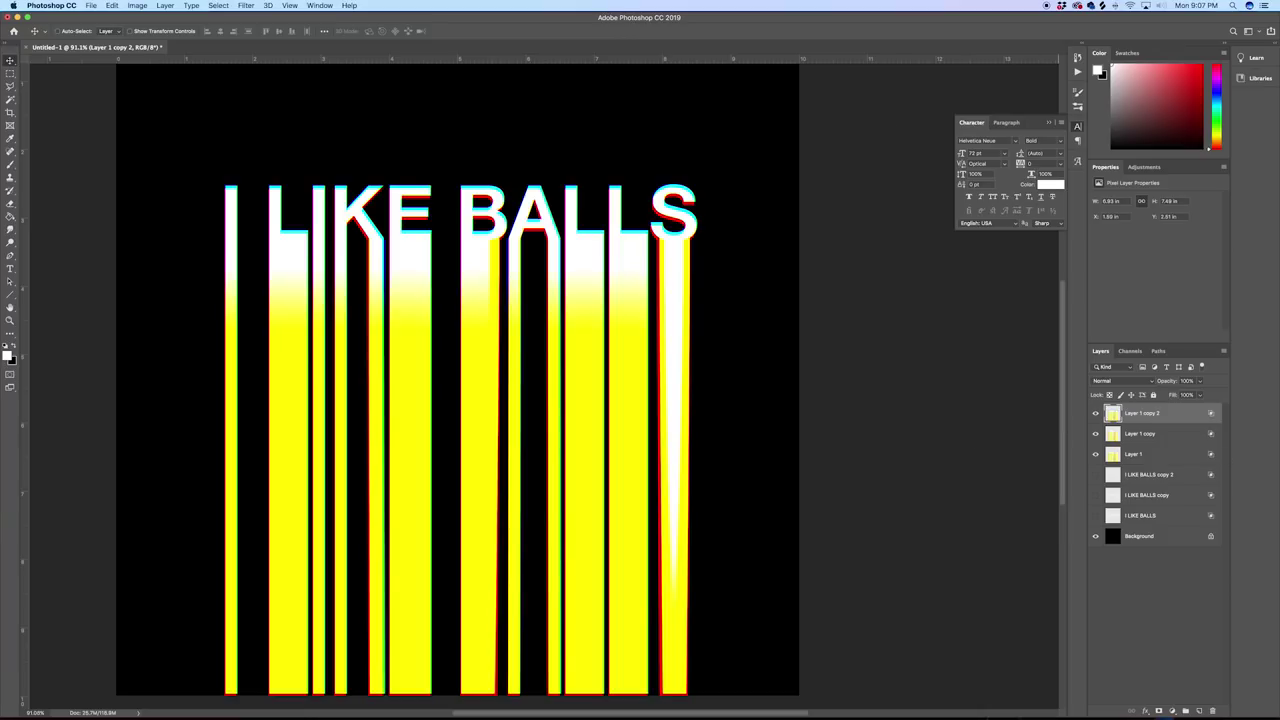
left_click(244, 5)
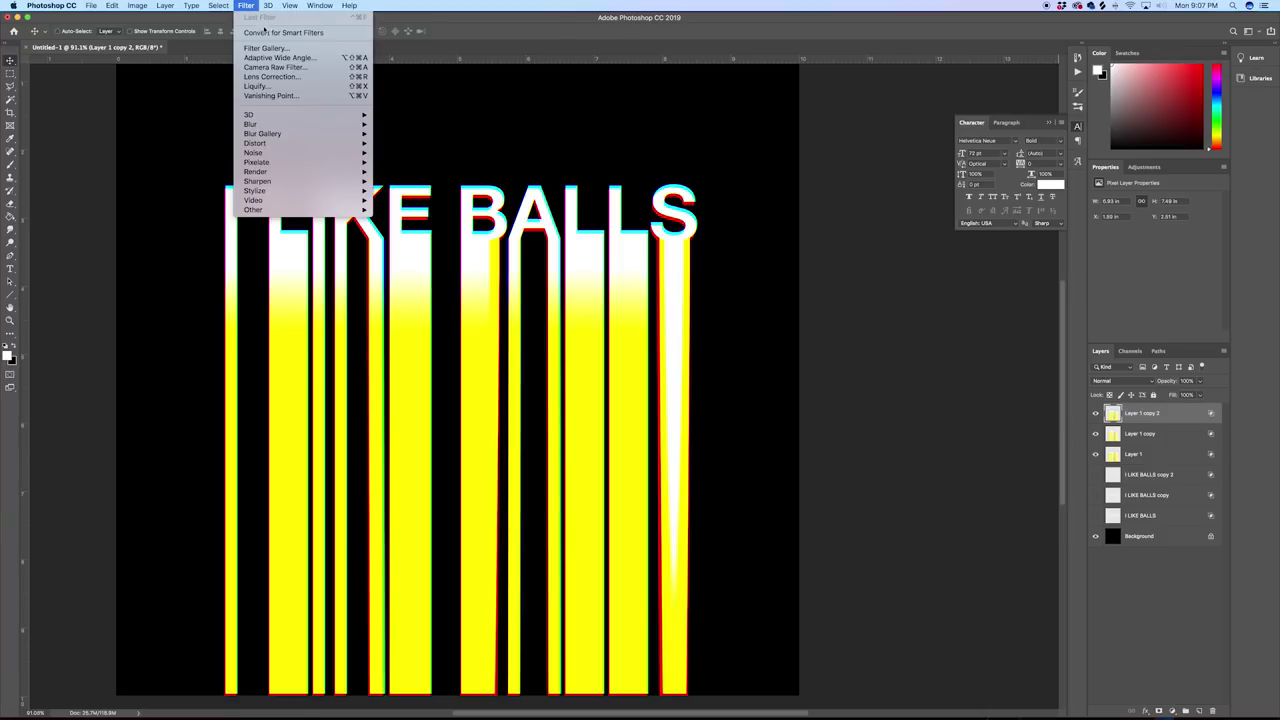
left_click(278, 89)
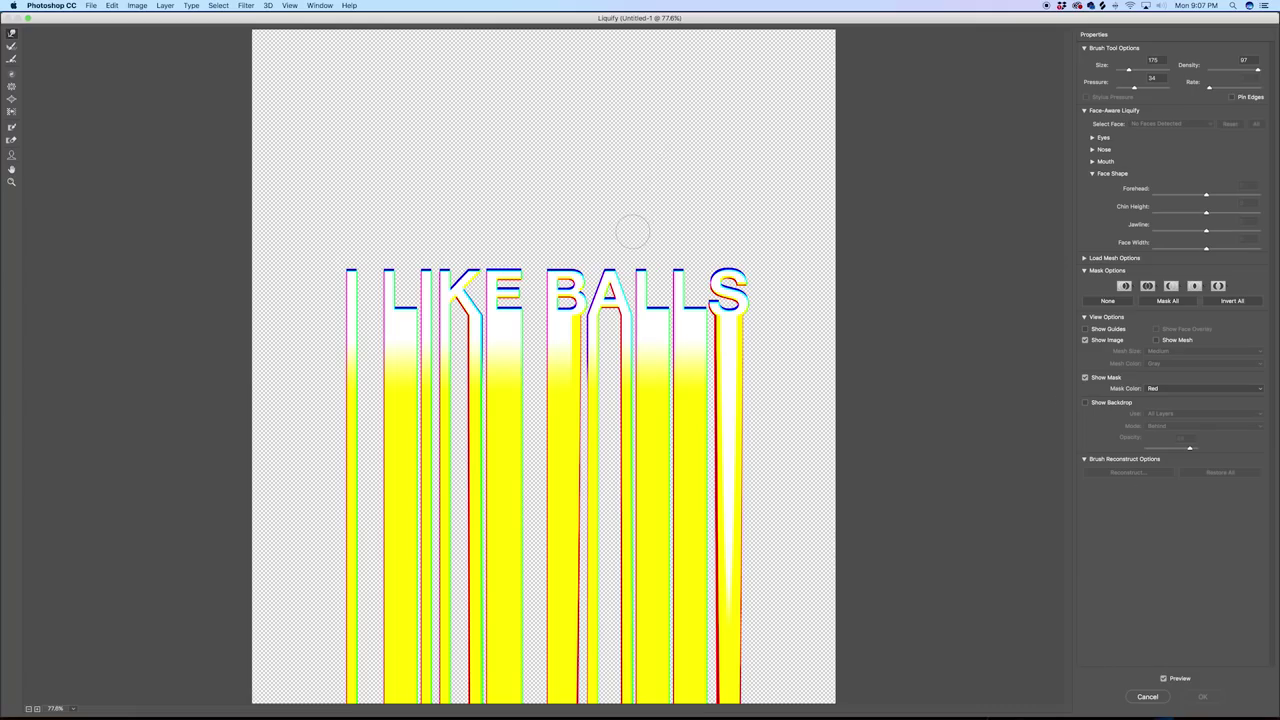
Step: Enlarge the Forward Warp brush to 1100 and push the stretched letter trails sideways into broad waves
key("bracketright")
key("bracketright")
key("bracketright")
key("bracketright")
key("bracketright")
key("bracketright")
key("bracketright")
key("bracketright")
left_click_drag(378, 442, 525, 448)
left_click_drag(748, 447, 640, 565)
left_click_drag(585, 610, 625, 625)
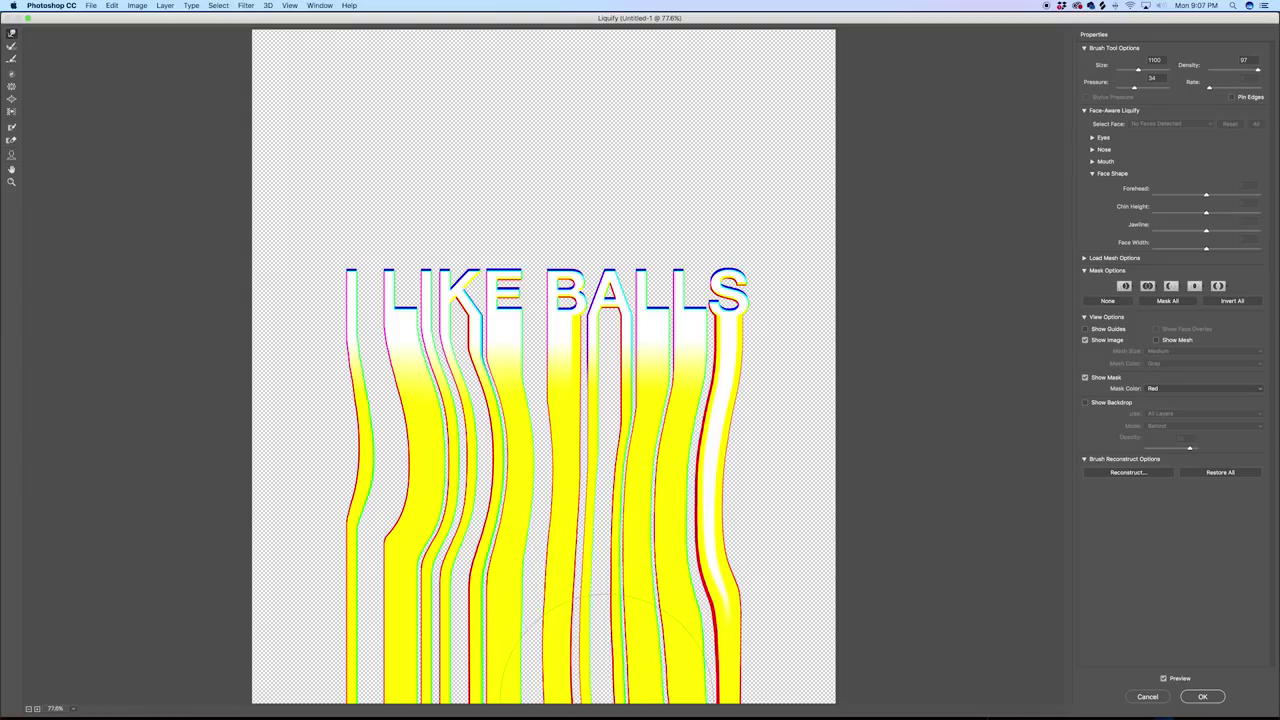
Step: Deepen the waves along the middle and lower parts of the letter trails with the 1100 Forward Warp brush
mouse_move(420, 665)
left_mouse_down()
mouse_move(480, 677)
mouse_move(390, 590)
mouse_move(470, 610)
mouse_move(550, 528)
mouse_move(680, 670)
mouse_move(635, 690)
left_mouse_up()
mouse_move(546, 399)
left_mouse_down()
mouse_move(480, 505)
mouse_move(475, 660)
left_mouse_up()
mouse_move(636, 440)
left_mouse_down()
mouse_move(625, 590)
mouse_move(668, 610)
left_mouse_up()
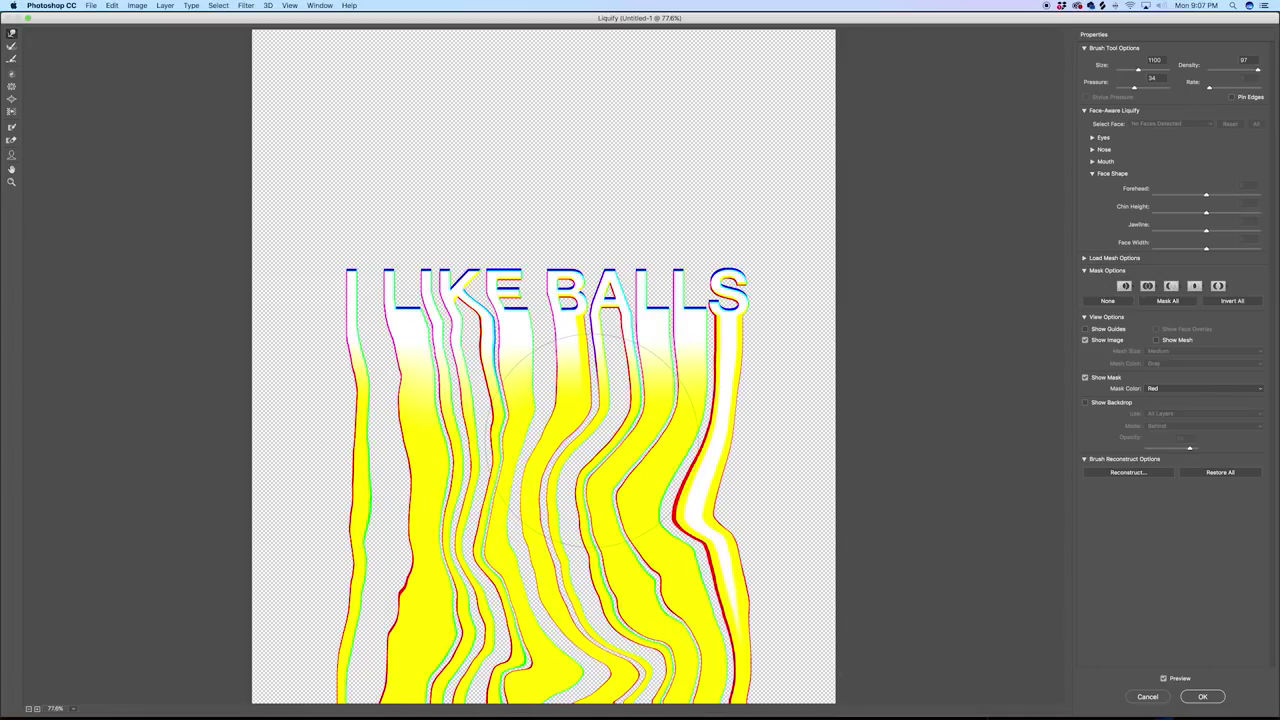
scroll(593, 448, "down", 2)
mouse_move(586, 437)
left_mouse_down()
mouse_move(707, 586)
mouse_move(522, 592)
left_mouse_up()
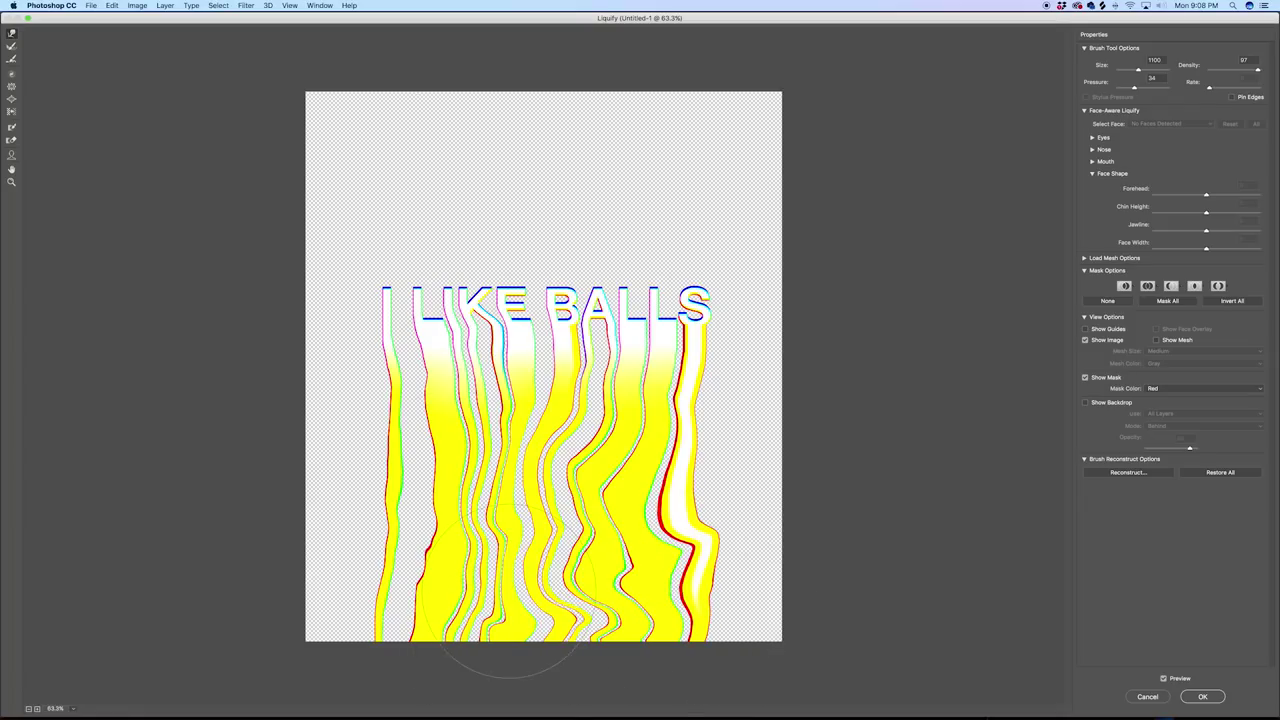
mouse_move(395, 469)
left_mouse_down()
mouse_move(535, 499)
mouse_move(547, 609)
mouse_move(519, 499)
mouse_move(398, 629)
mouse_move(397, 654)
mouse_move(460, 607)
mouse_move(465, 484)
mouse_move(375, 556)
left_mouse_up()
left_click_drag(286, 530, 440, 676)
left_click_drag(626, 592, 634, 694)
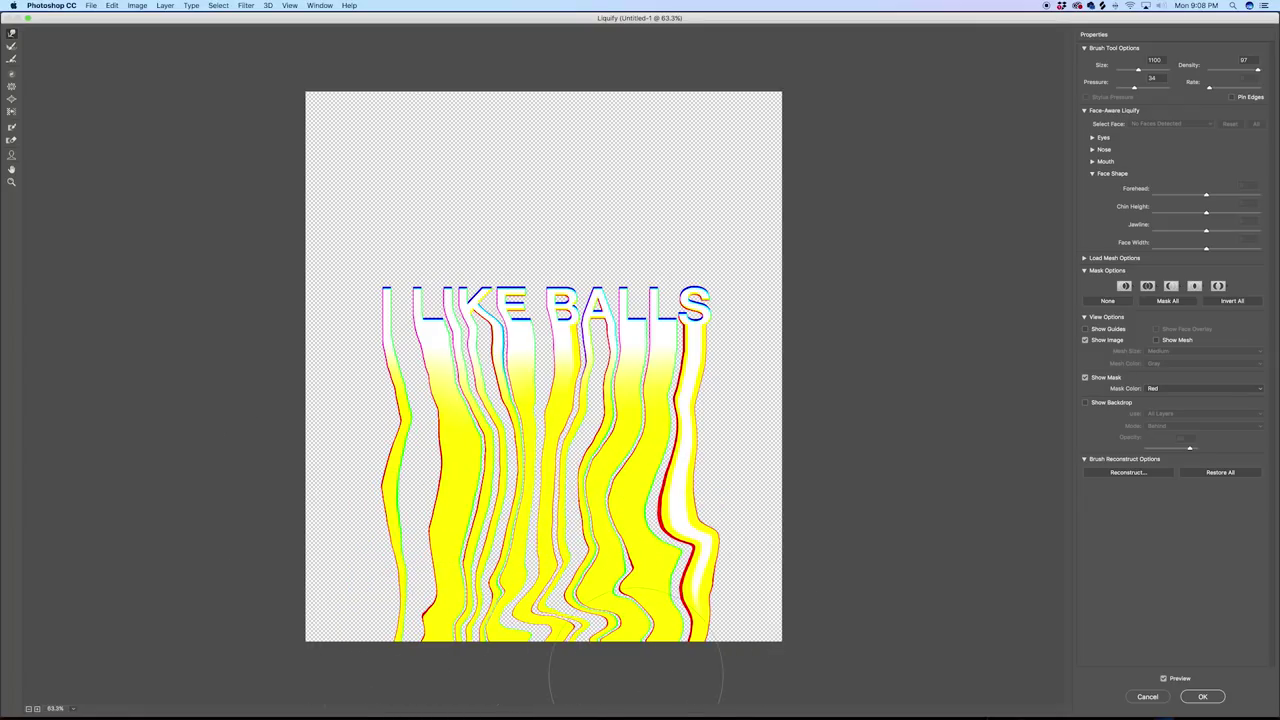
mouse_move(545, 430)
left_mouse_down()
mouse_move(590, 500)
mouse_move(540, 420)
mouse_move(509, 400)
left_mouse_up()
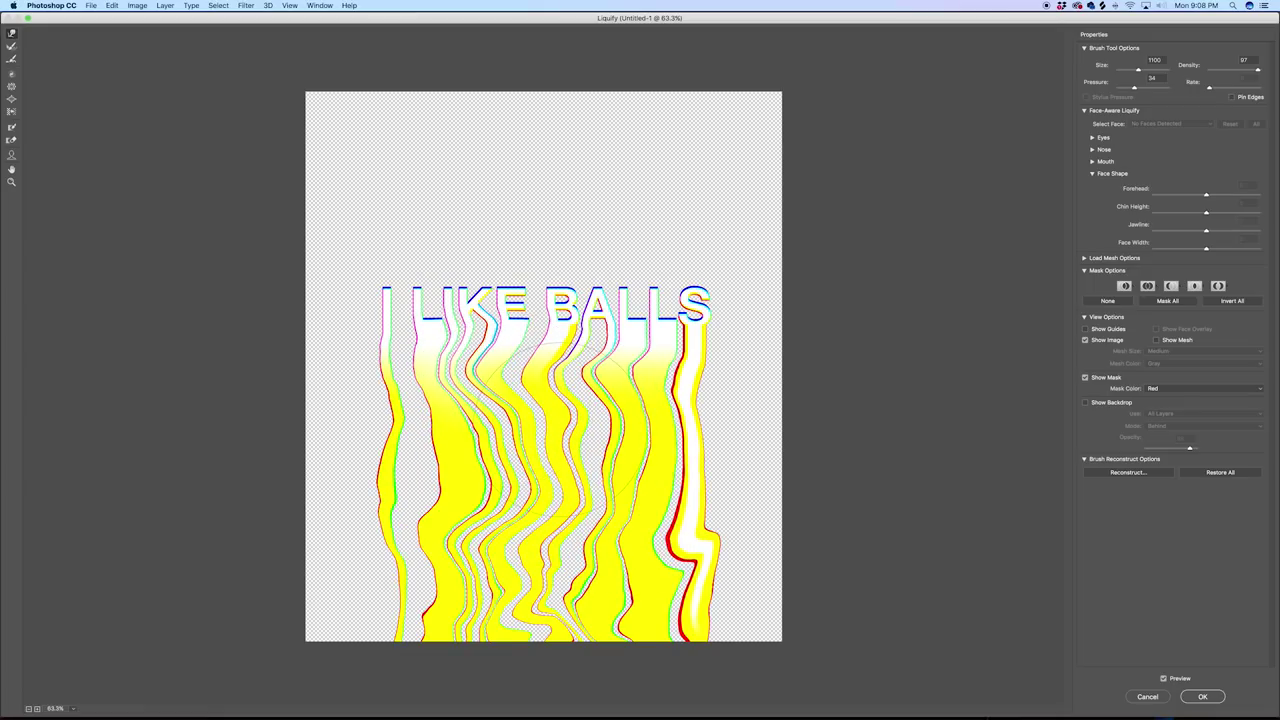
Step: Add tighter ripples to the middle and lower letter trails using smaller Forward Warp brush sizes such as 400 and 175
key("bracketleft")
key("bracketleft")
key("bracketleft")
mouse_move(650, 453)
left_mouse_down()
mouse_move(368, 462)
mouse_move(440, 487)
mouse_move(600, 482)
mouse_move(690, 497)
mouse_move(660, 532)
mouse_move(620, 542)
mouse_move(452, 542)
mouse_move(445, 557)
mouse_move(455, 617)
mouse_move(600, 592)
mouse_move(655, 612)
mouse_move(420, 630)
mouse_move(600, 630)
left_mouse_up()
key("]")
key("bracketleft")
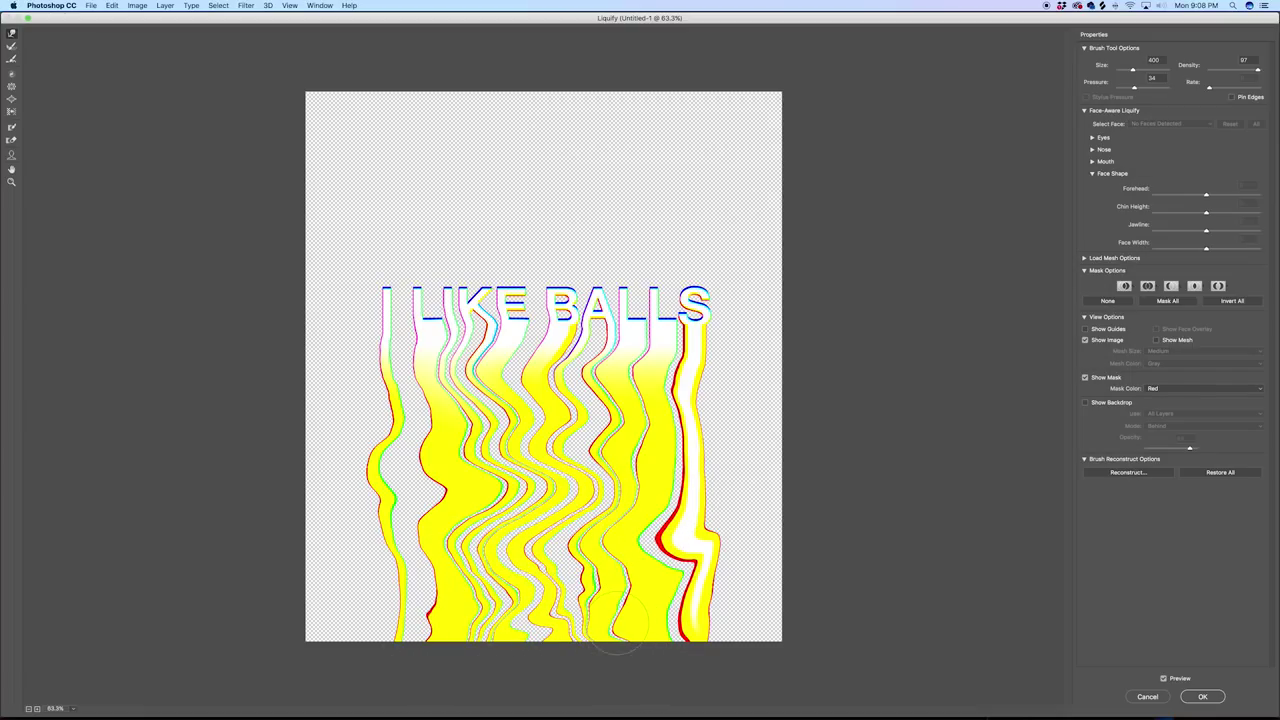
mouse_move(479, 496)
left_mouse_down()
mouse_move(658, 490)
mouse_move(471, 448)
mouse_move(333, 453)
left_mouse_up()
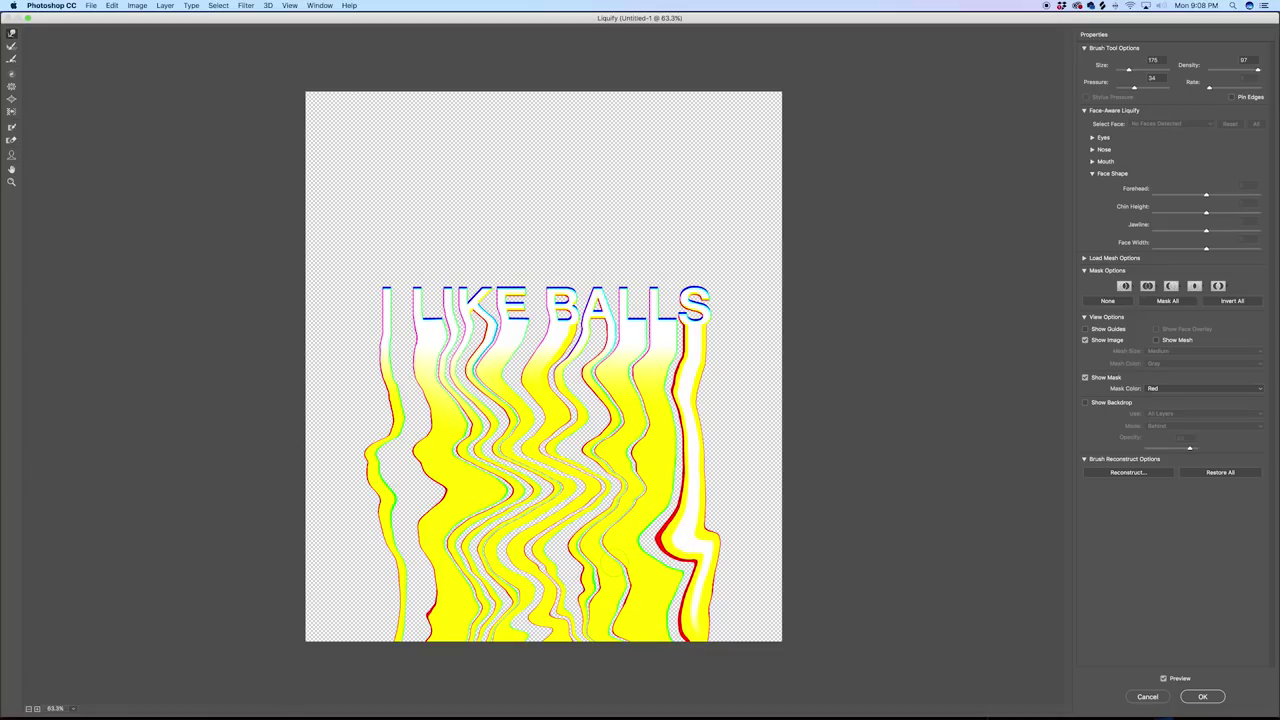
left_click_drag(461, 583, 742, 588)
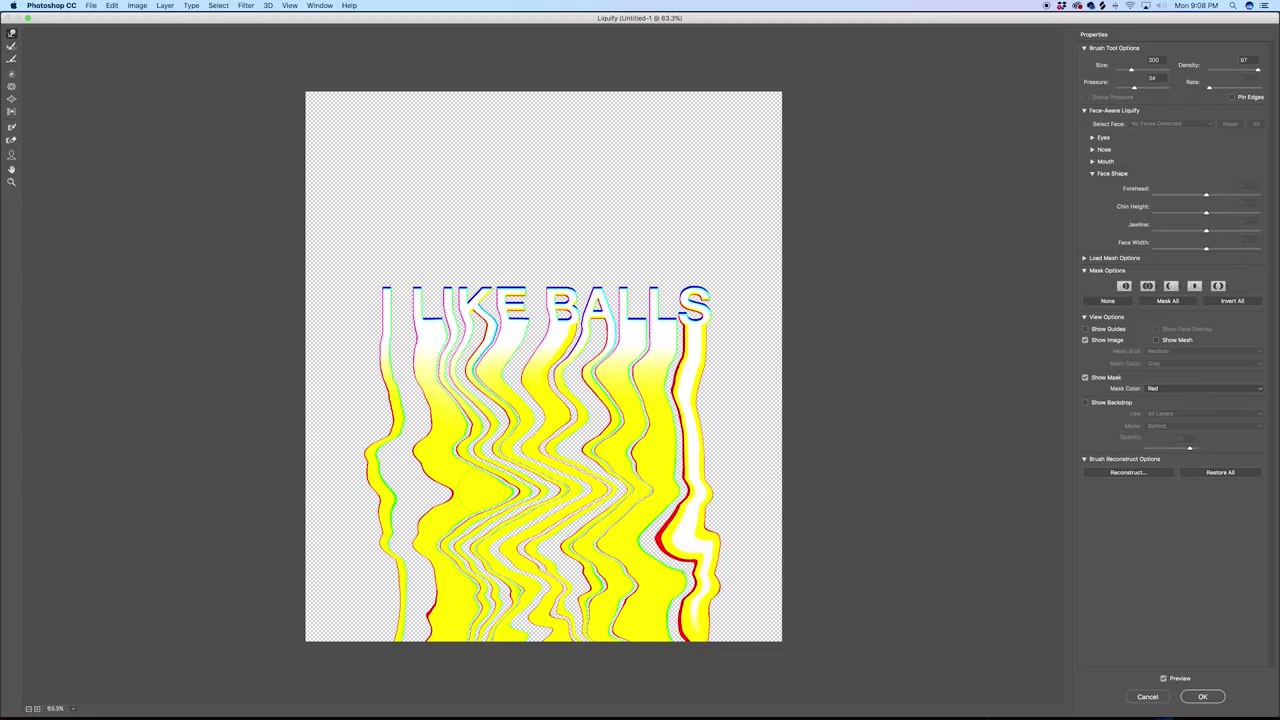
Step: Enlarge the Forward Warp brush to 600 and bend the lower ends of the letter trails further
key("bracketright")
key("bracketright")
key("bracketright")
key("bracketright")
key("bracketright")
key("bracketright")
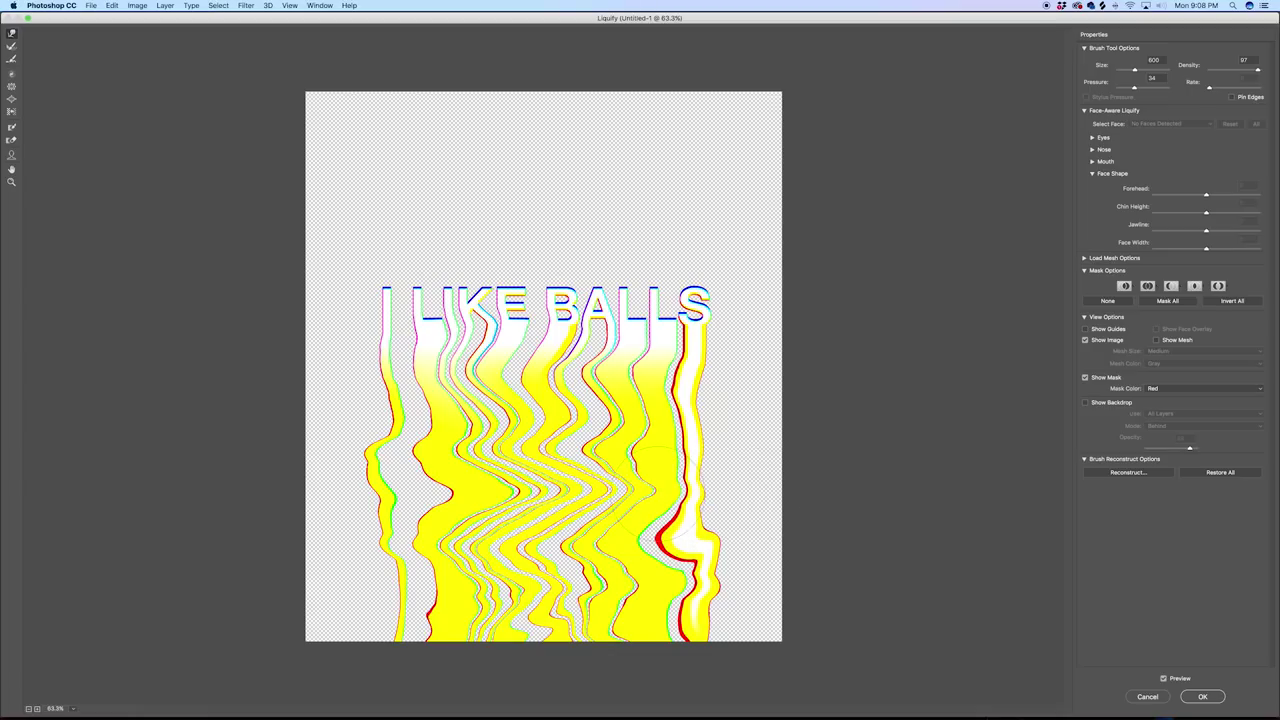
mouse_move(612, 494)
left_mouse_down()
mouse_move(385, 490)
mouse_move(370, 598)
mouse_move(640, 656)
mouse_move(715, 640)
mouse_move(690, 668)
mouse_move(589, 636)
left_mouse_up()
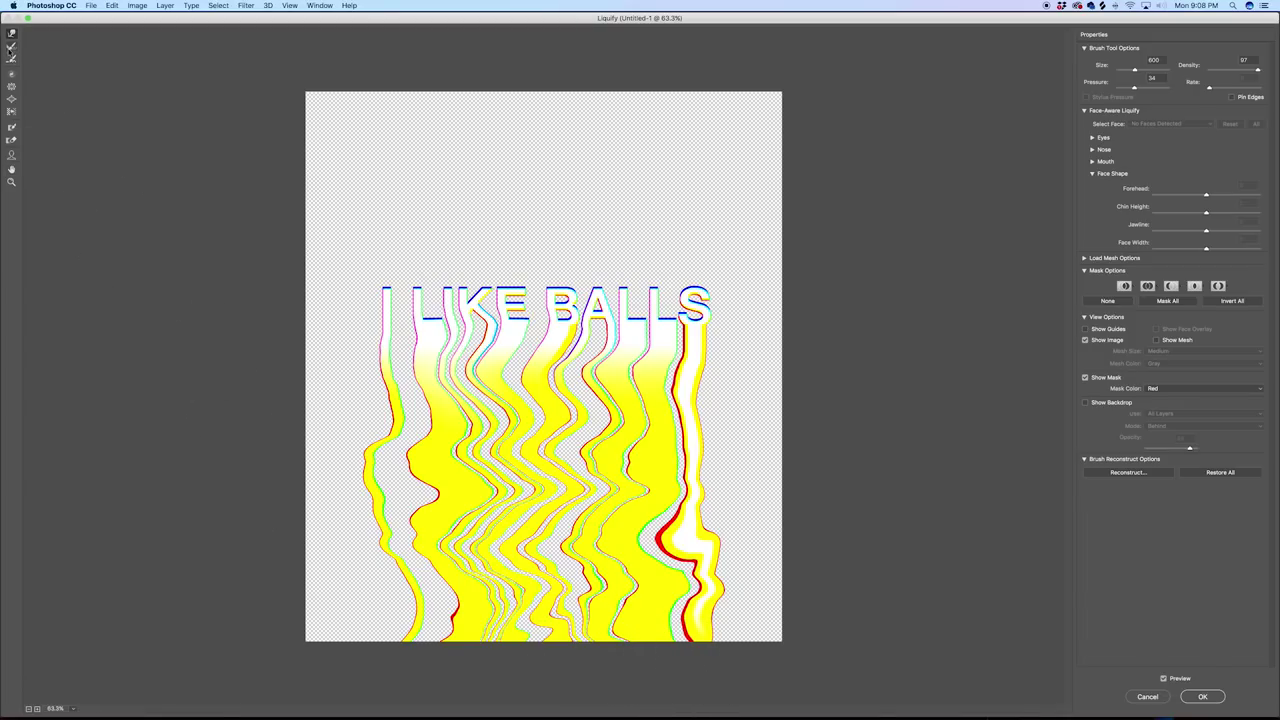
Step: Soften the lower trails with the Reconstruct tool at size 2000 and pressure 24, and apply the Liquify distortion
left_click(11, 46)
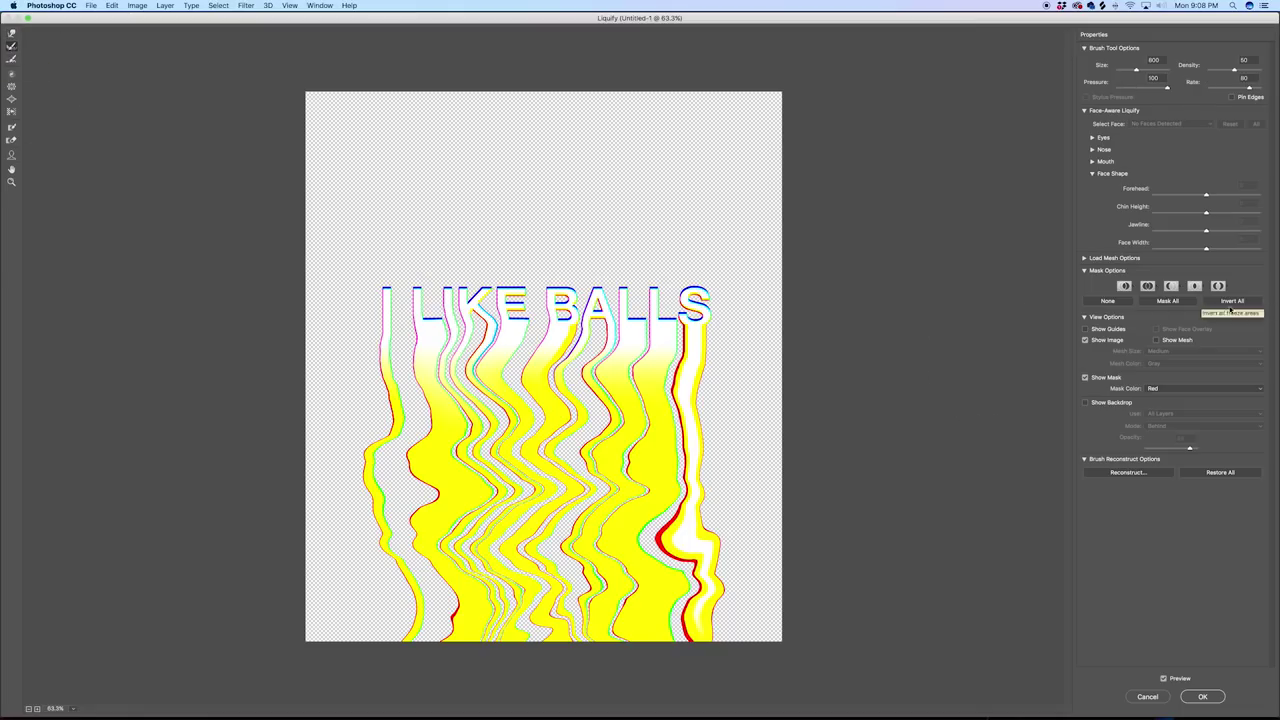
key("]")
key("]")
key("]")
key("]")
key("]")
key("]")
key("]")
key("]")
mouse_move(614, 508)
left_mouse_down()
mouse_move(558, 548)
mouse_move(471, 503)
mouse_move(428, 560)
mouse_move(433, 496)
mouse_move(438, 563)
mouse_move(500, 636)
mouse_move(496, 708)
mouse_move(596, 653)
mouse_move(603, 673)
mouse_move(521, 670)
left_mouse_up()
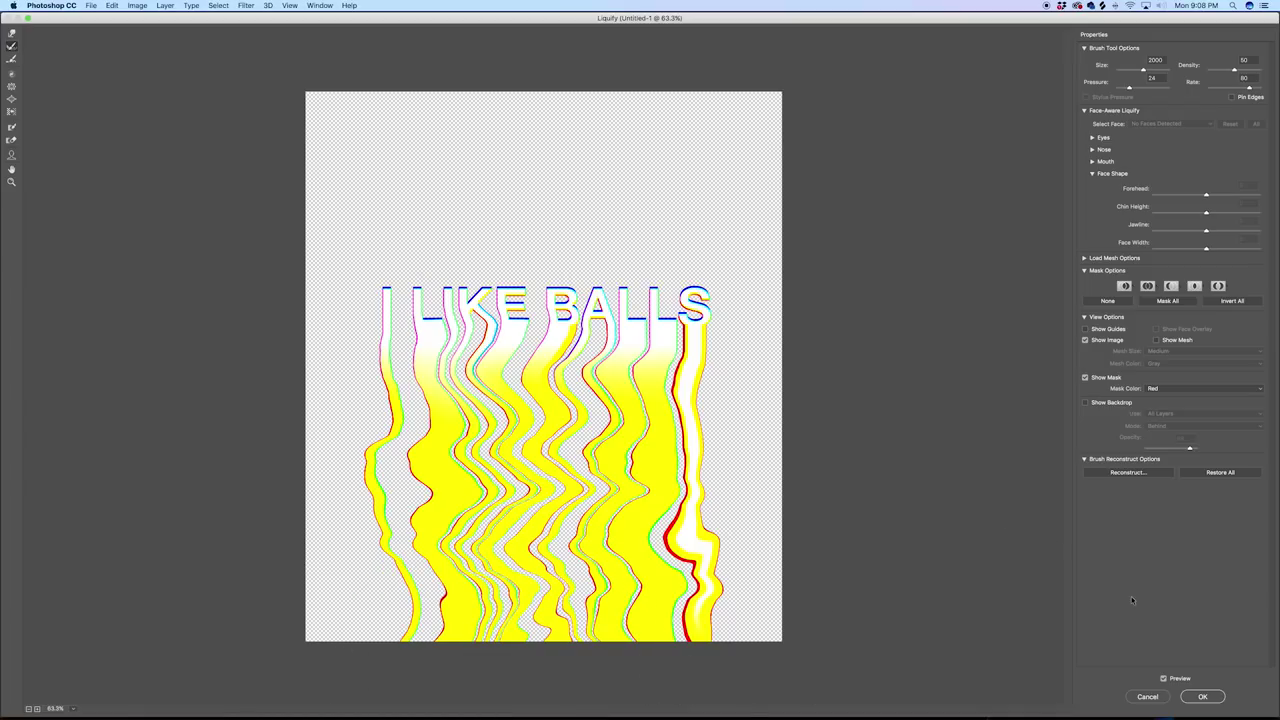
left_click(1221, 697)
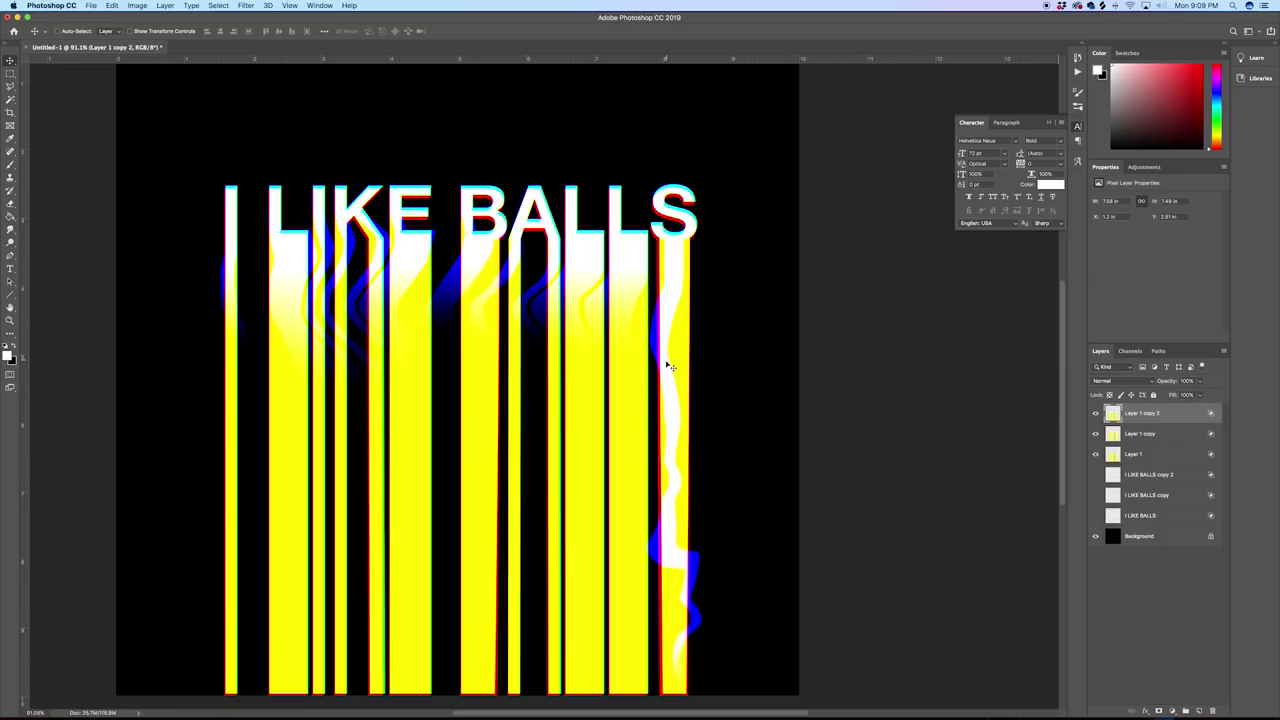
Step: View the distorted Layer 1 copy 2 on its own by temporarily hiding Layer 1 copy and Layer 1
left_click(1095, 434)
left_click(1095, 454)
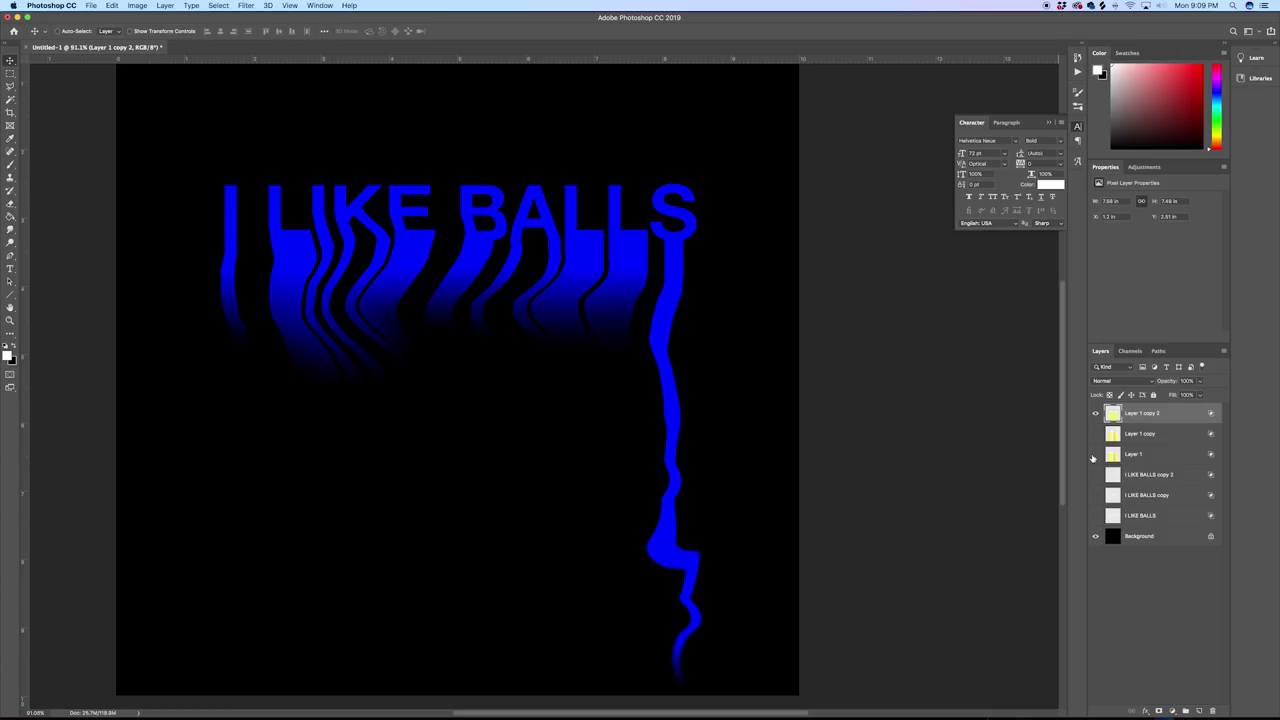
left_click(1095, 454)
left_click(1095, 434)
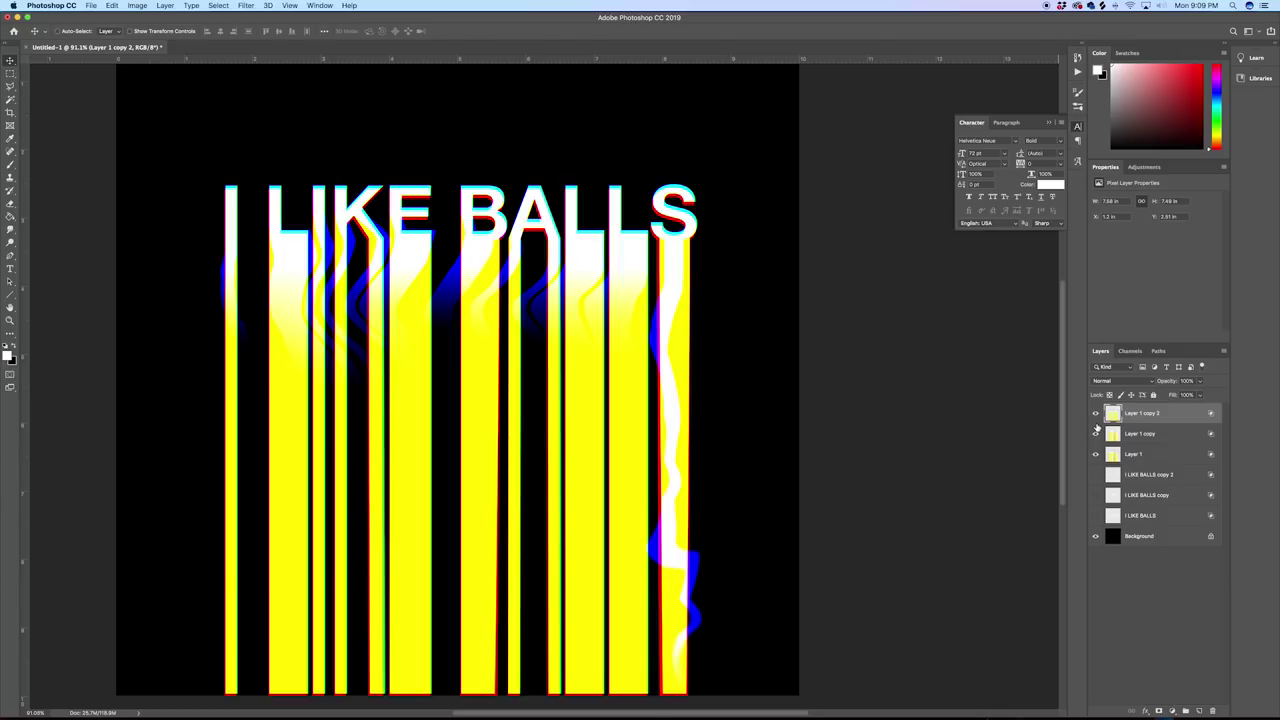
Step: Select Layer 1 copy, hide Layer 1 copy 2, and repeat the last Liquify distortion on the selected layer
left_click(1126, 433)
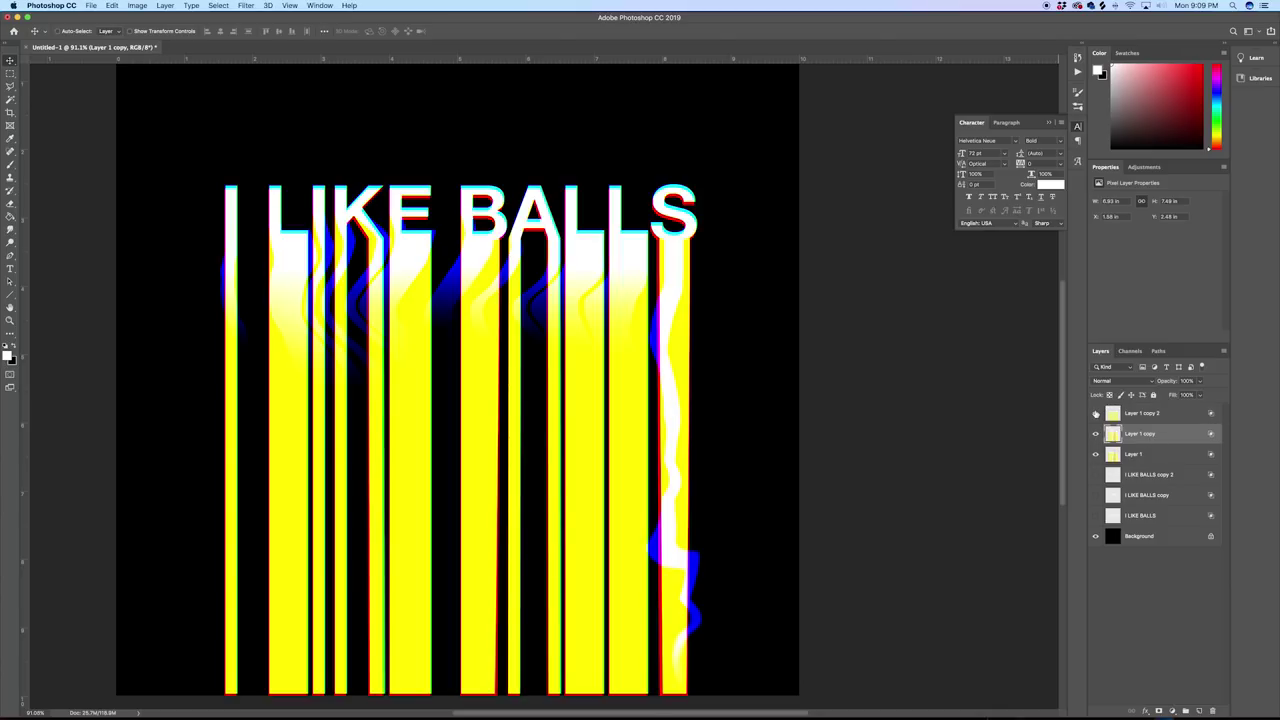
left_click(1095, 413)
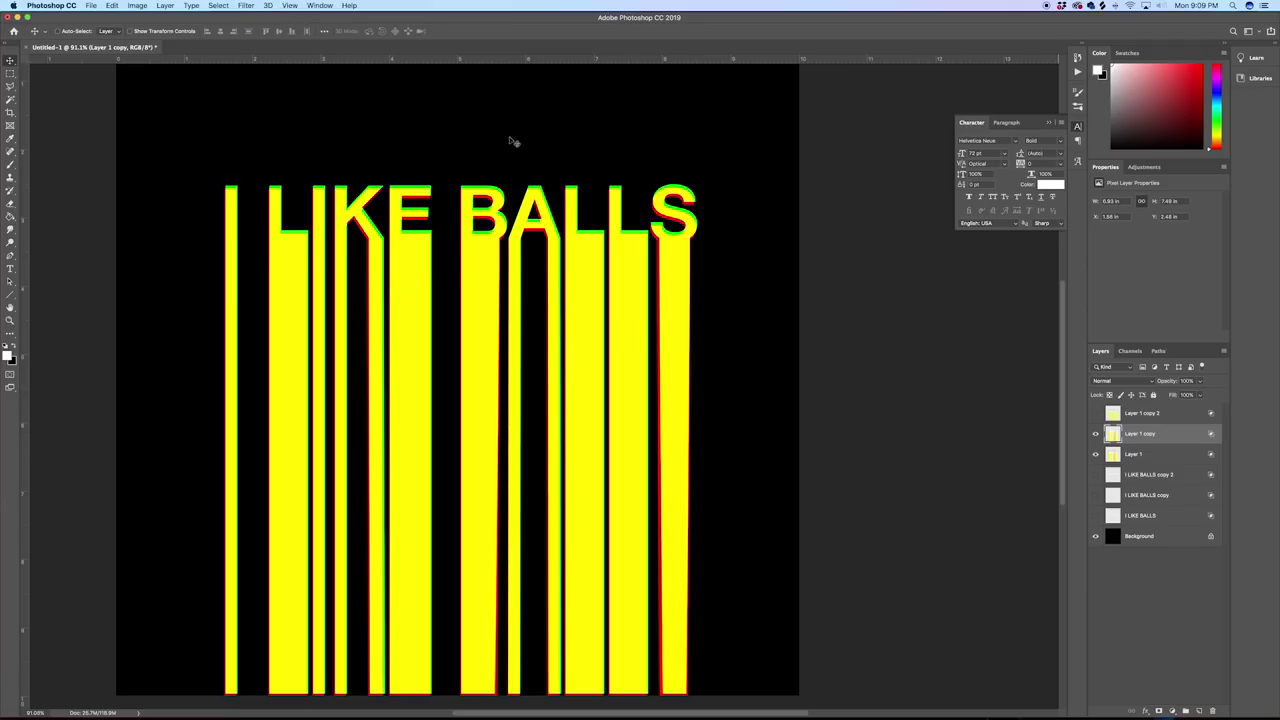
left_click(246, 5)
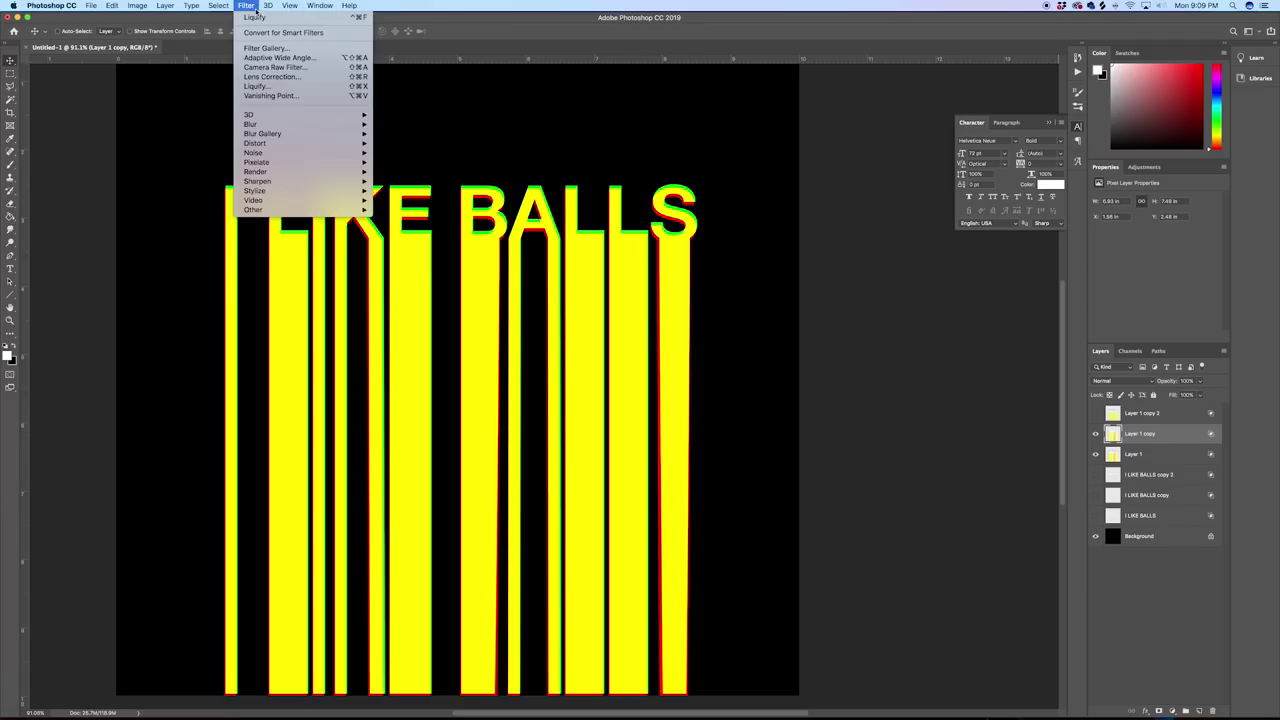
left_click(246, 5)
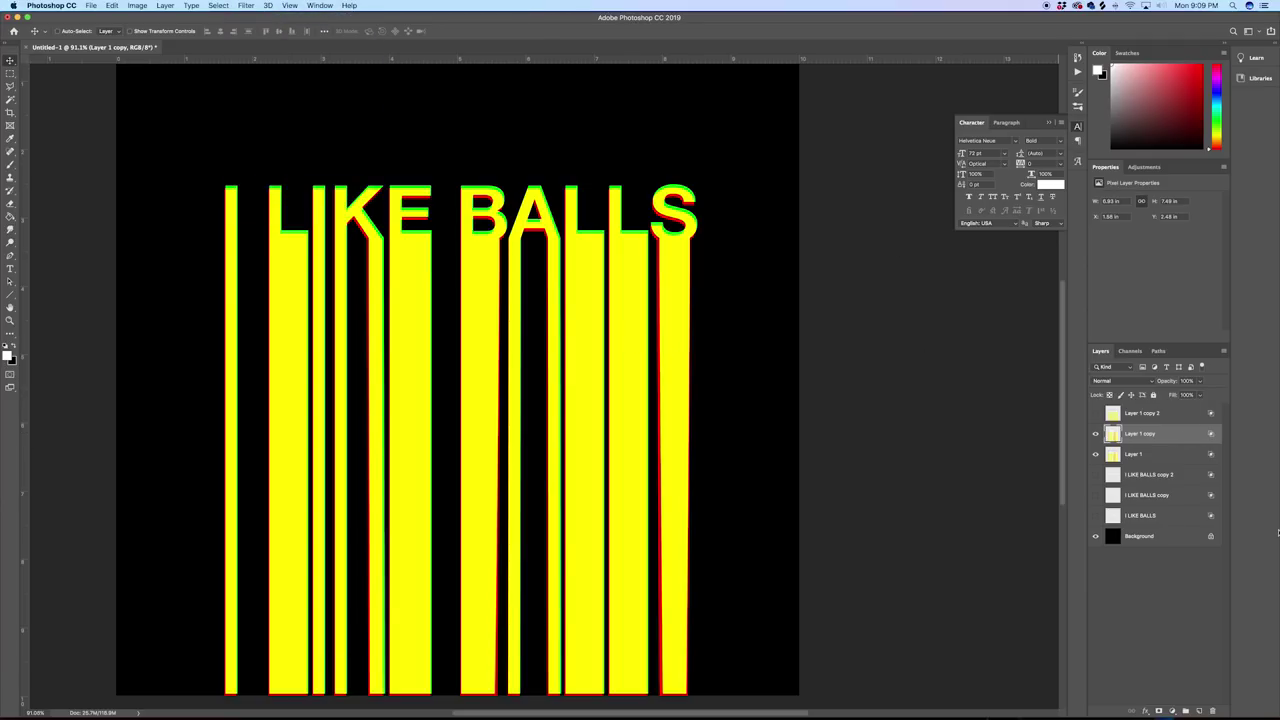
Step: Select Layer 1, make both Layer 1 copies visible, and repeat the last Liquify distortion on Layer 1
left_click(1095, 434)
left_click(1095, 435)
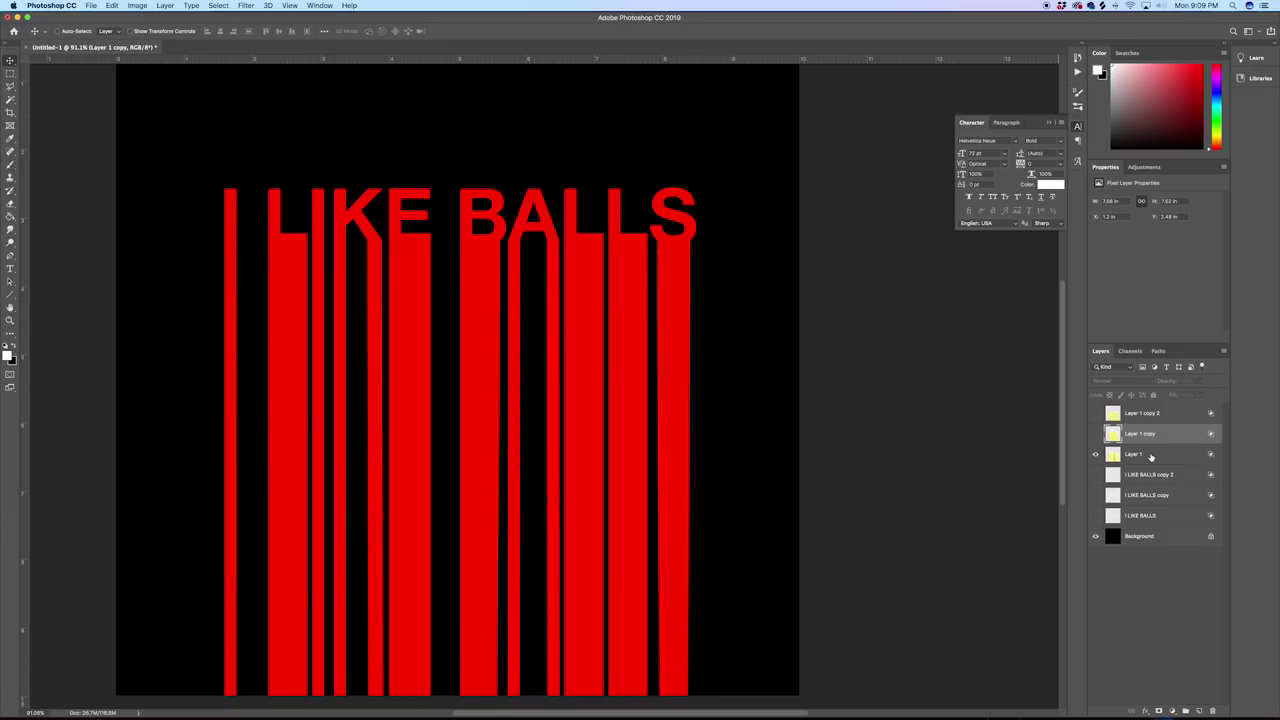
left_click(1150, 456)
left_click(1095, 414)
left_click(1096, 434)
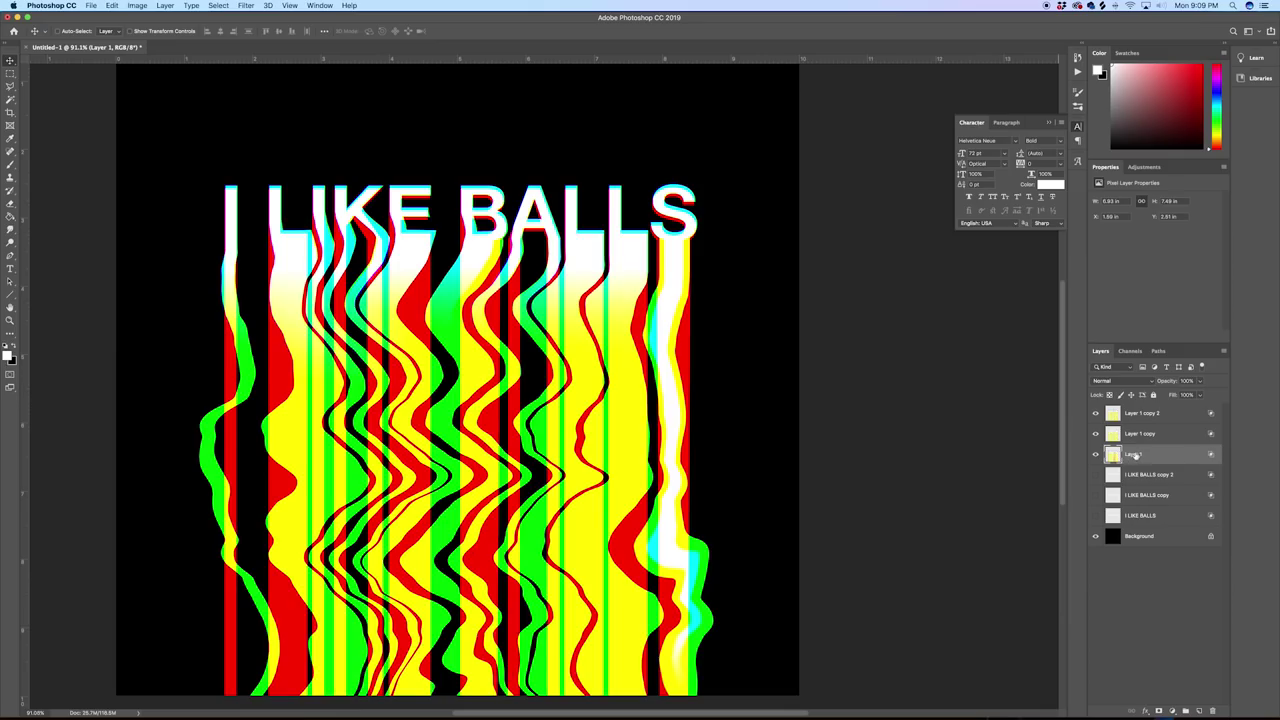
left_click(245, 6)
left_click(271, 21)
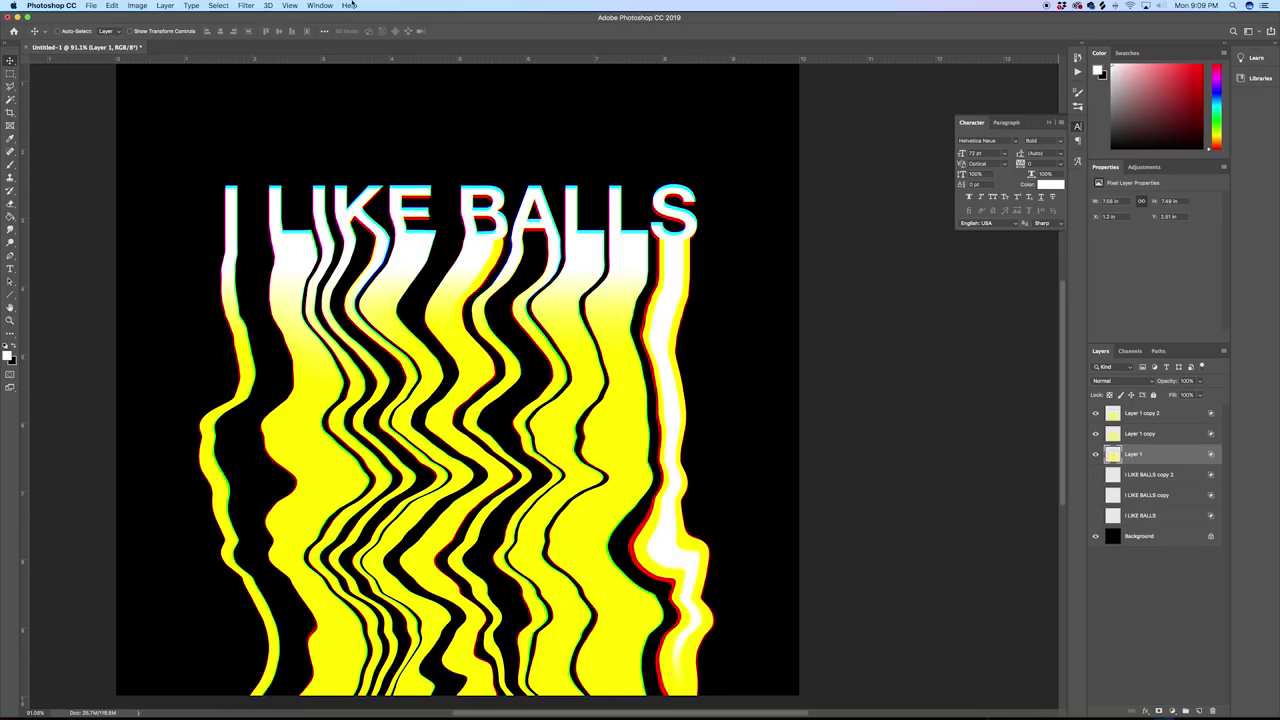
Step: Try repeating the last Liquify distortion on Layer 1 once more, and undo it
left_click(237, 6)
left_click(263, 18)
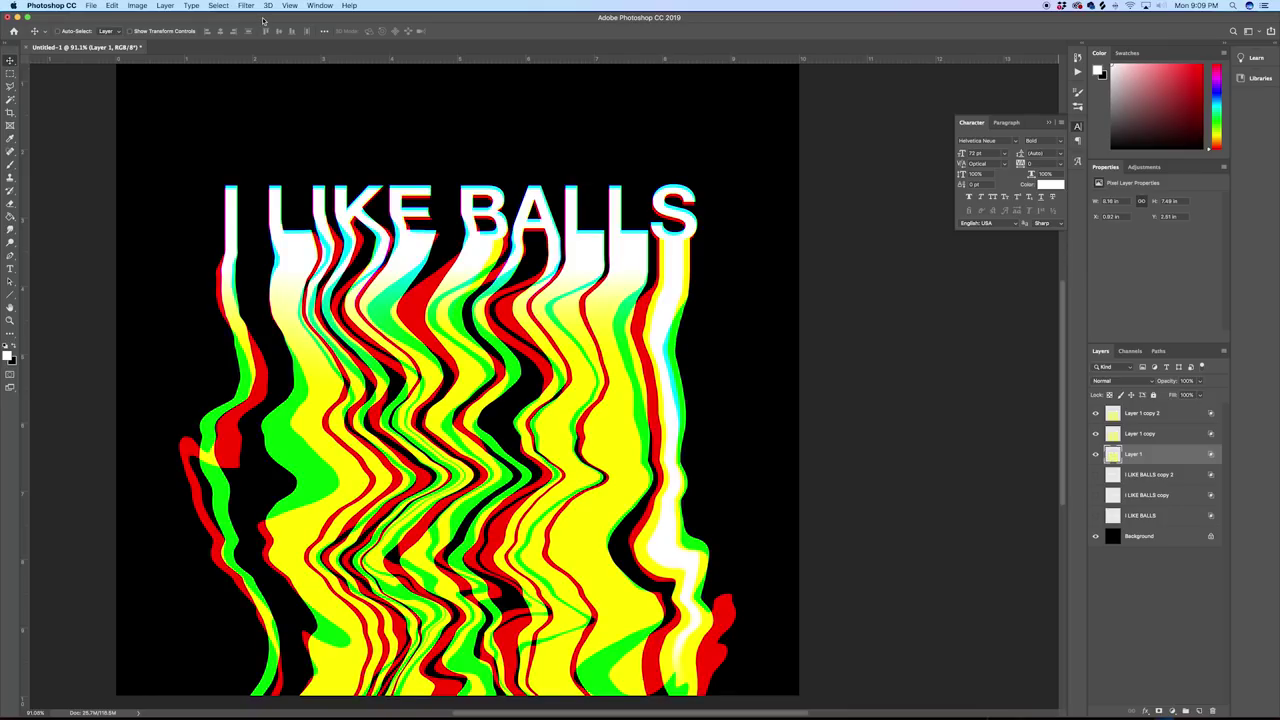
scroll(600, 189, "down", 5)
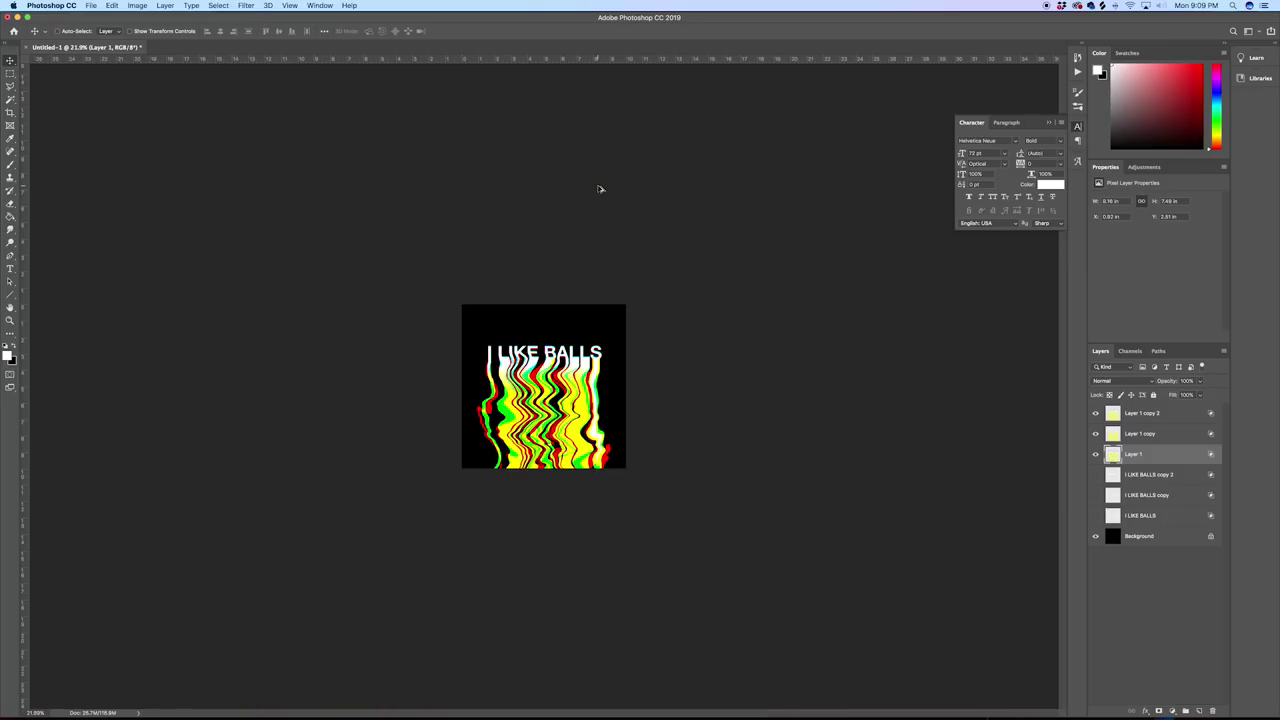
key("super+z")
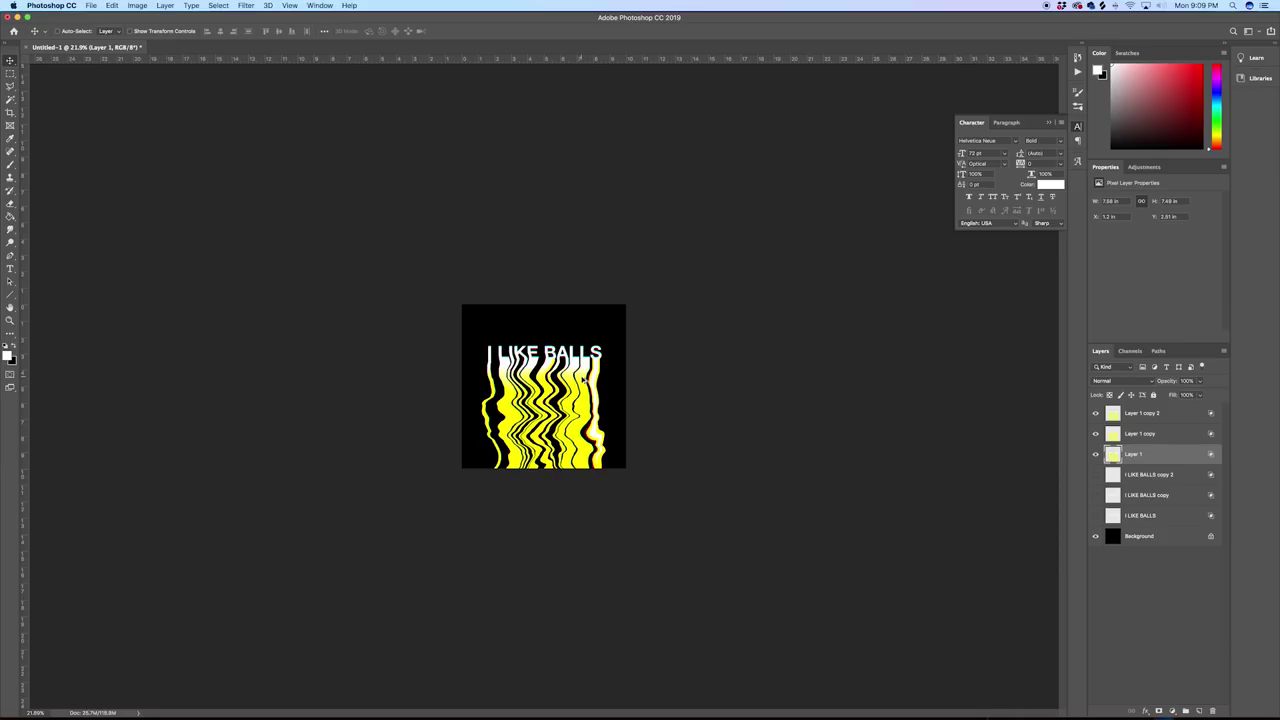
Step: Select the Layer 1 copy layer and open it in the Liquify filter for separate editing
scroll(585, 380, "up", 2)
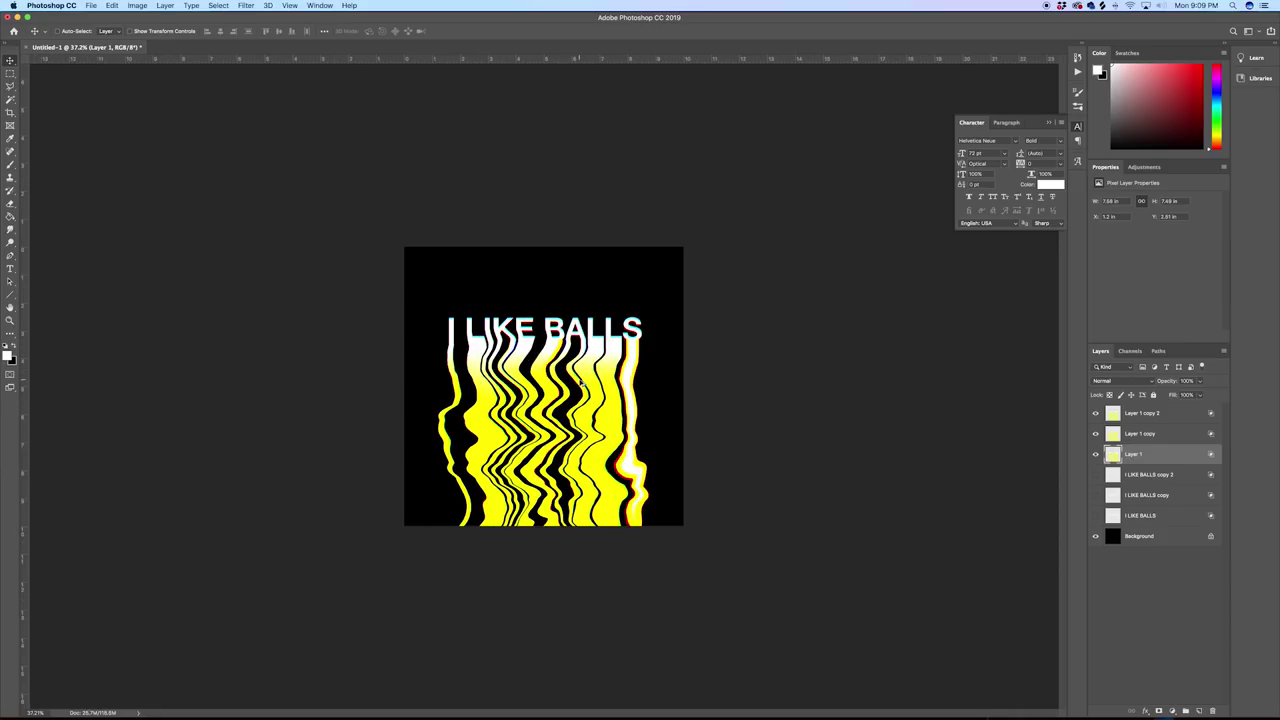
left_click(1160, 434)
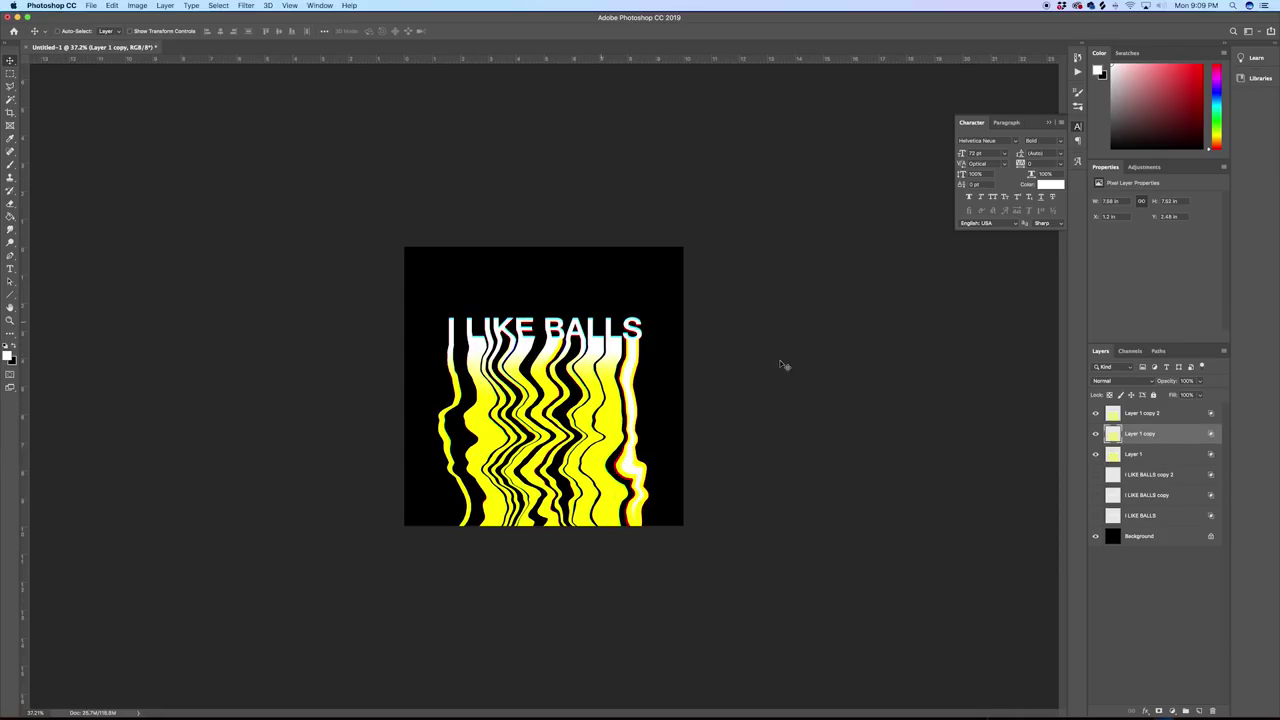
left_click(243, 4)
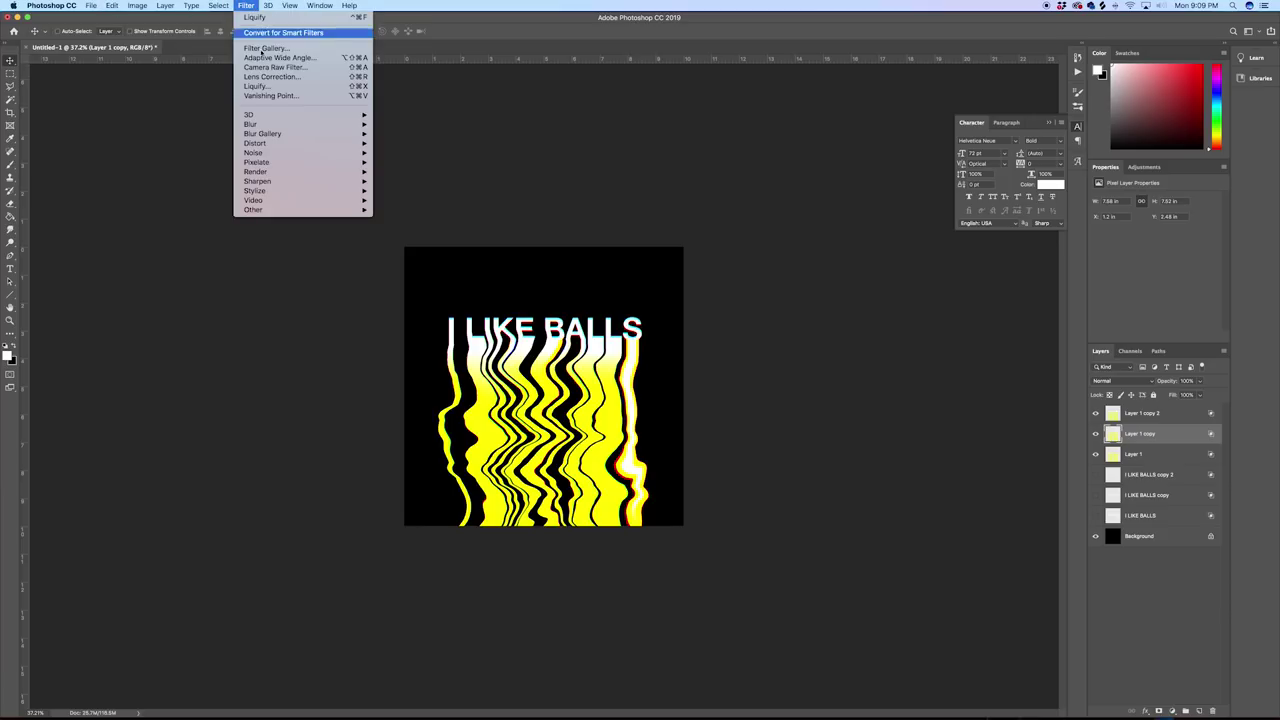
left_click(257, 86)
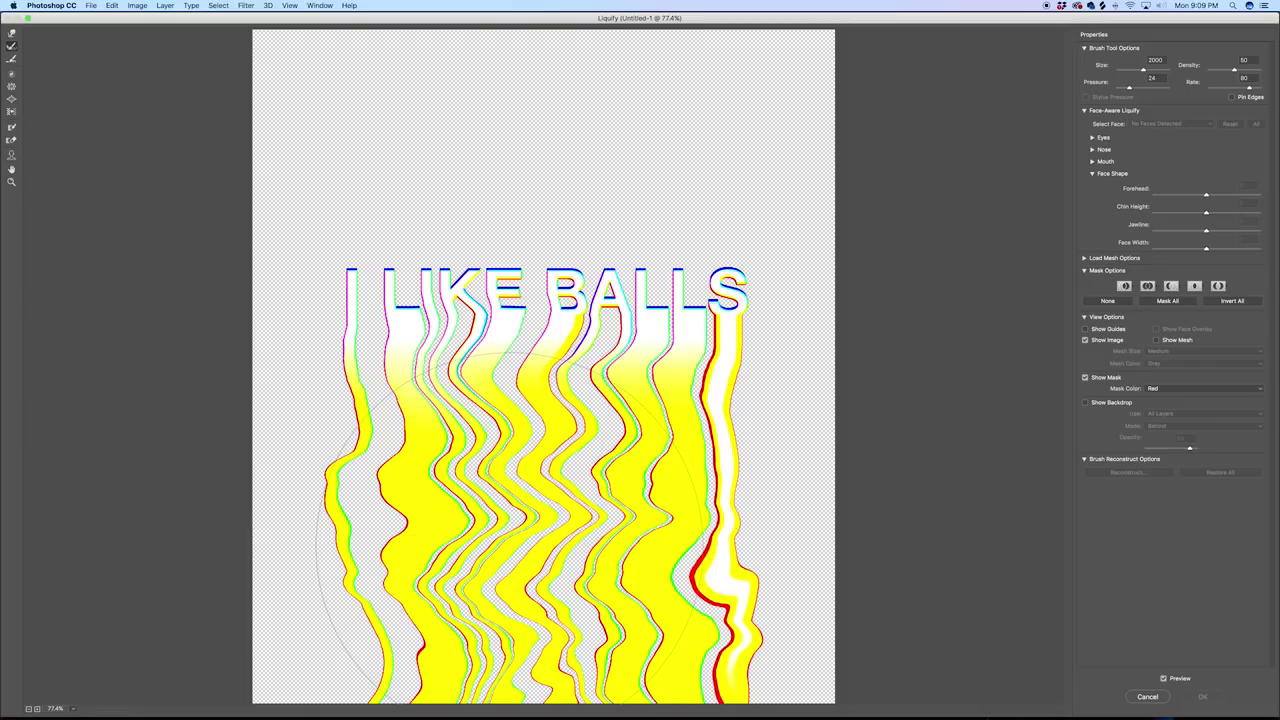
Step: Set the Forward Warp brush to 1200, nudge the letters and trails of Layer 1 copy slightly, and apply the Liquify
key("w")
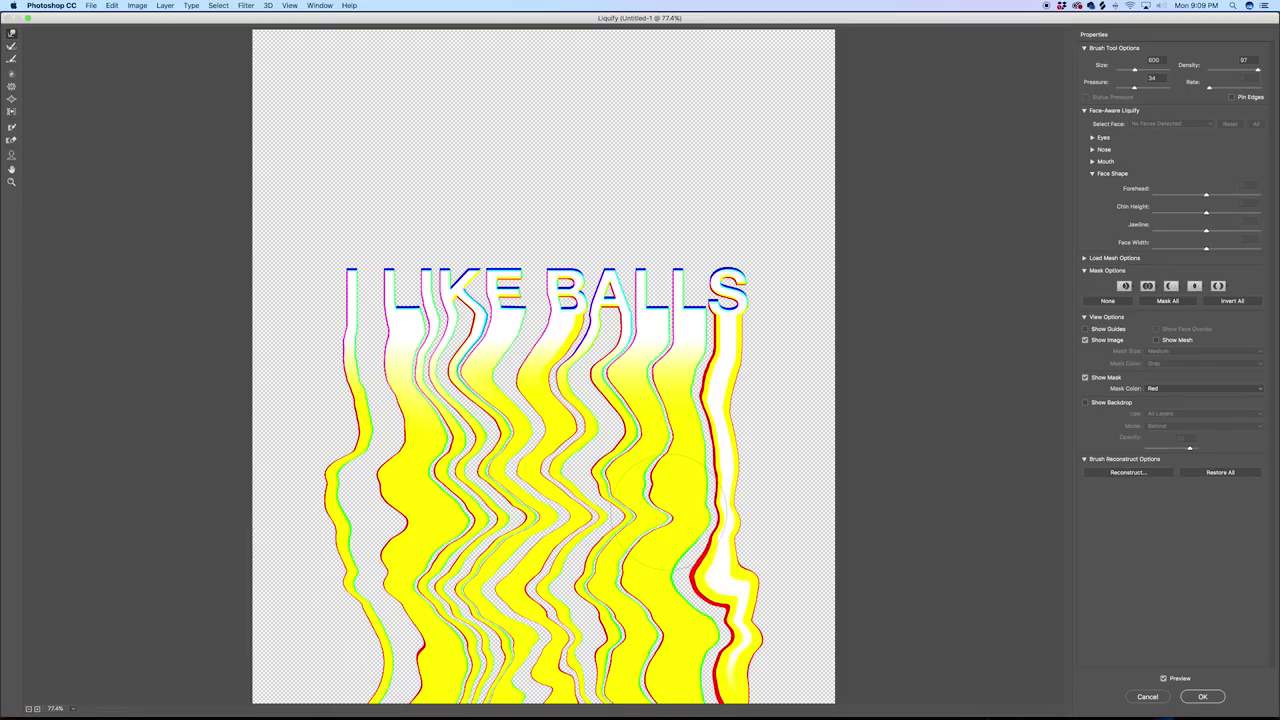
key("bracketright")
key("bracketright")
key("bracketright")
key("bracketright")
key("bracketright")
key("bracketright")
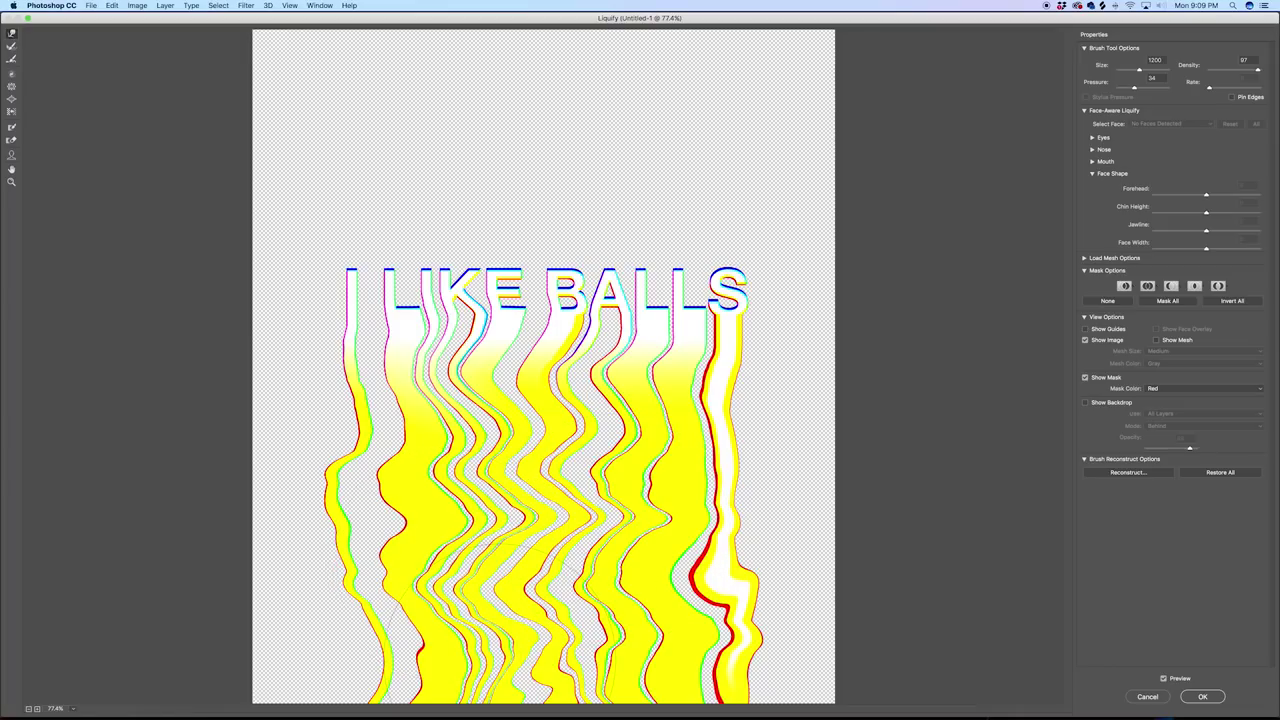
left_click_drag(508, 663, 494, 672)
left_click_drag(676, 694, 665, 693)
left_click_drag(780, 692, 783, 692)
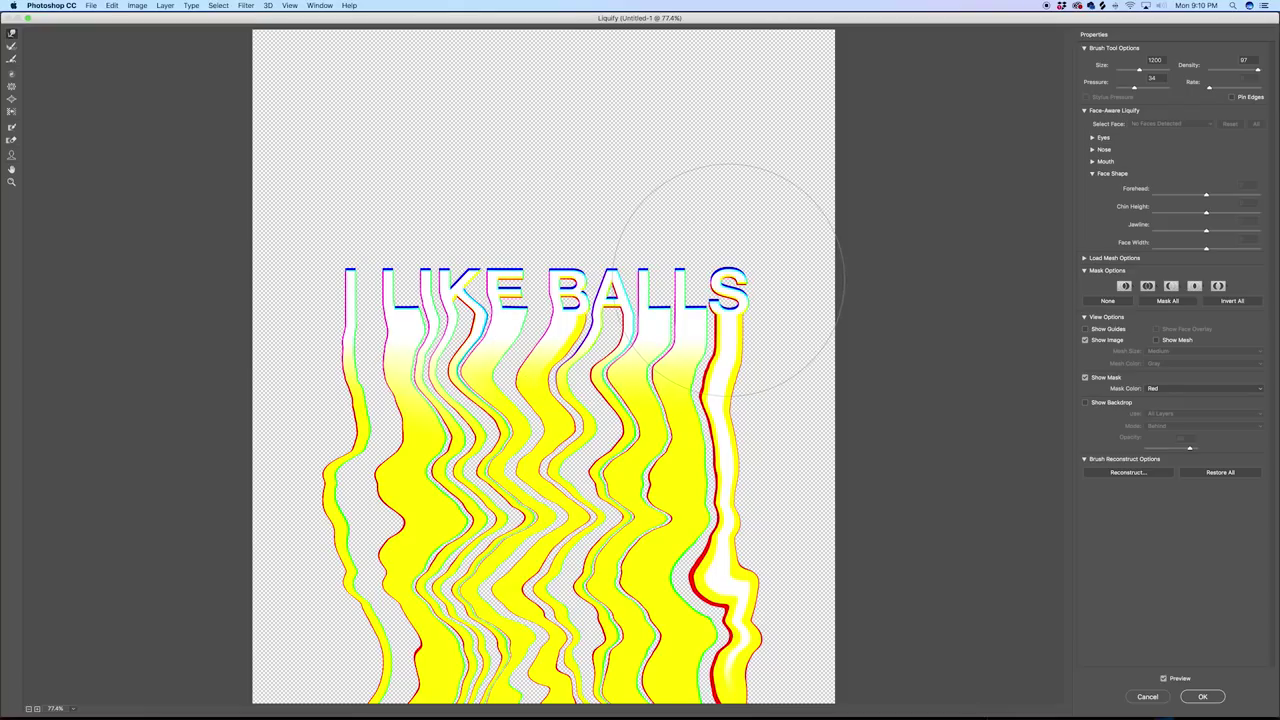
left_click(1206, 697)
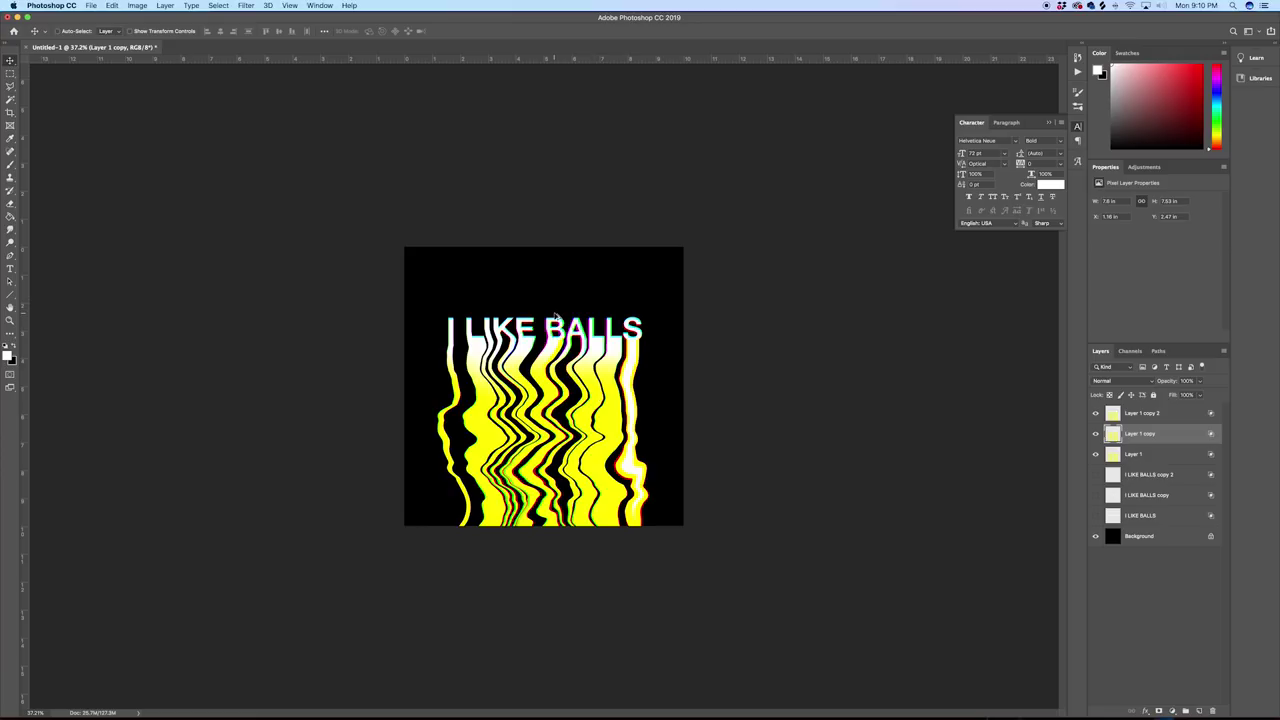
Step: Select the Layer 1 copy 2 layer and open it in the Liquify filter
scroll(555, 316, "up", 3)
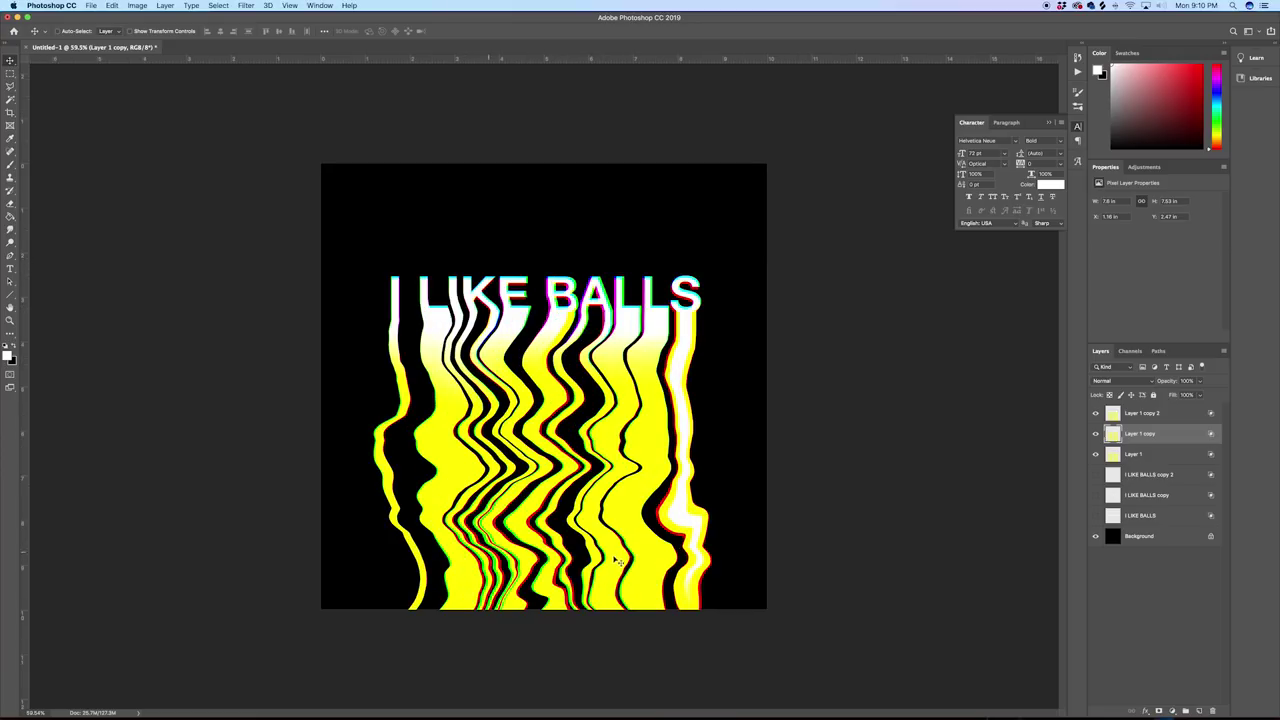
left_click(1133, 415)
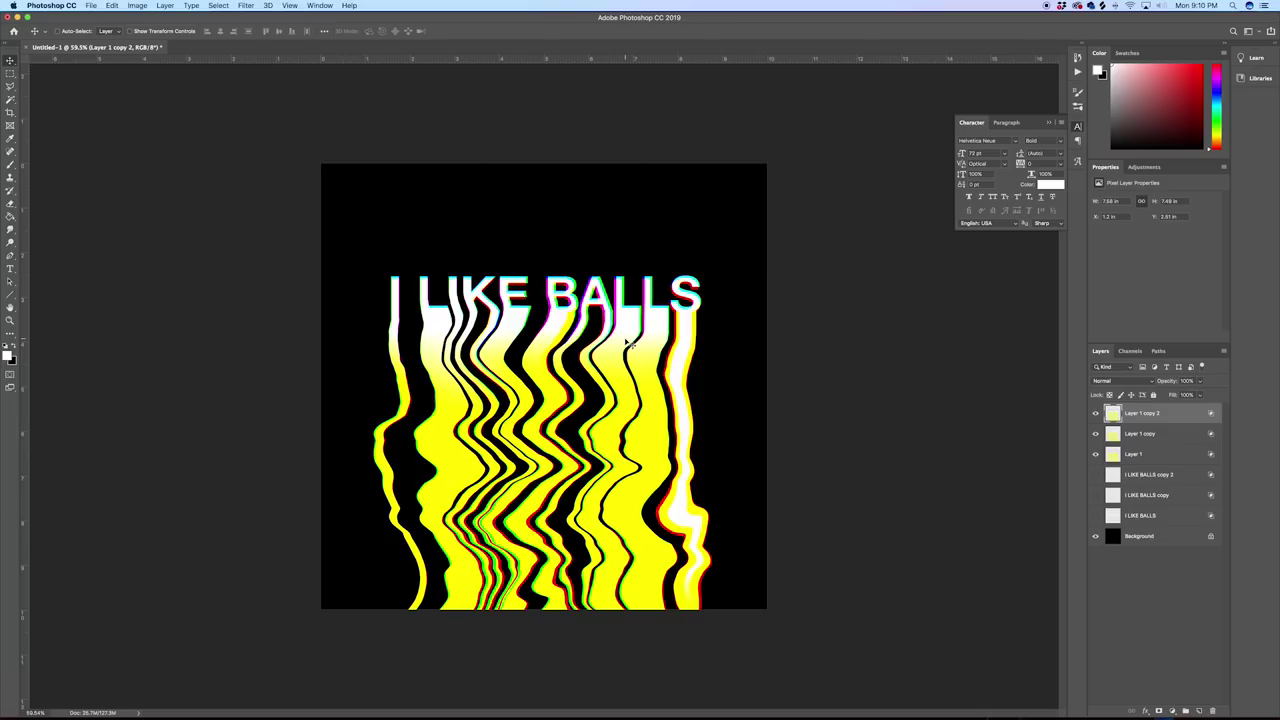
left_click(250, 5)
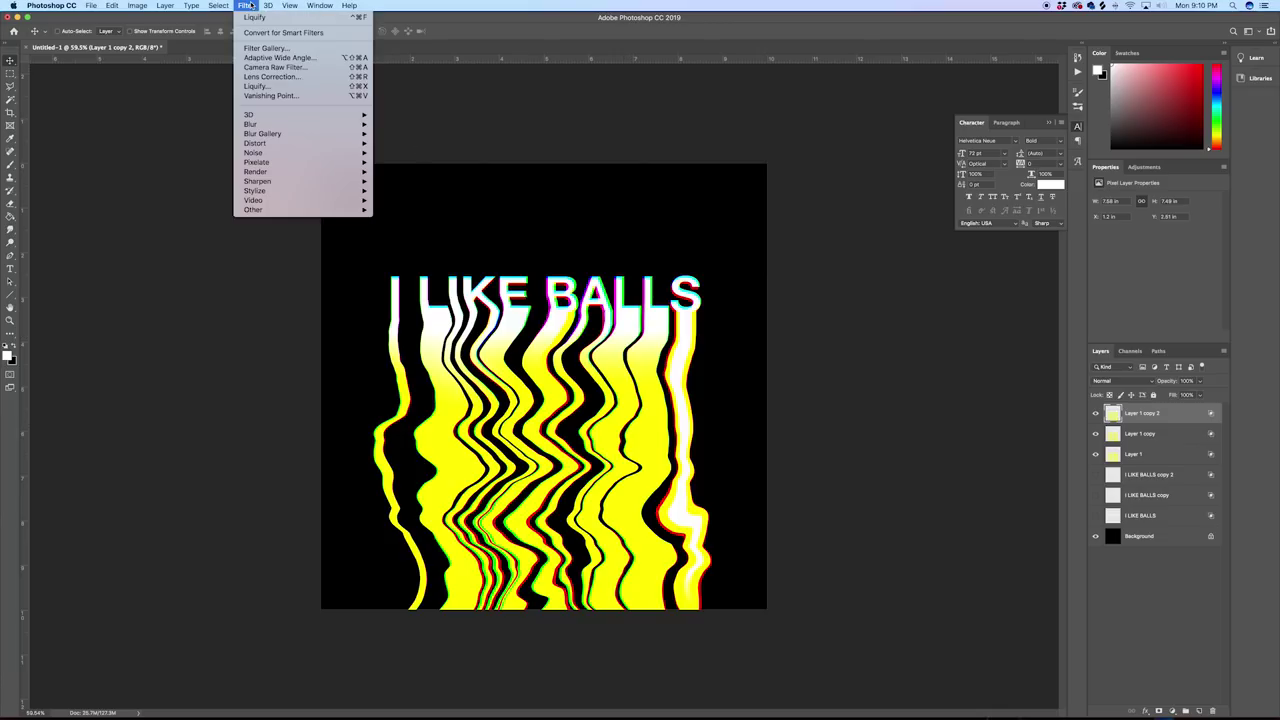
left_click(267, 87)
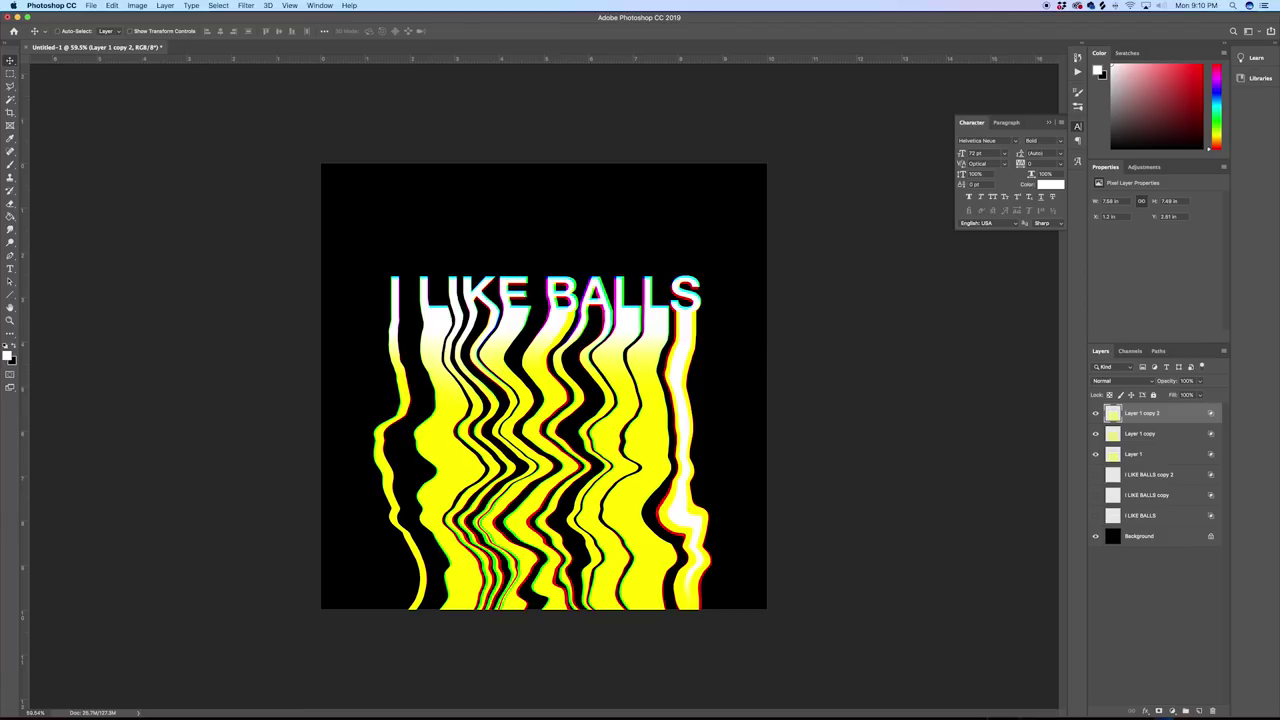
Step: Set the Forward Warp brush to 300 and nudge the upper trails just below all the letters of Layer 1 copy 2 leftward
key("bracketleft")
key("bracketleft")
key("bracketleft")
key("bracketleft")
key("bracketleft")
key("bracketleft")
key("bracketleft")
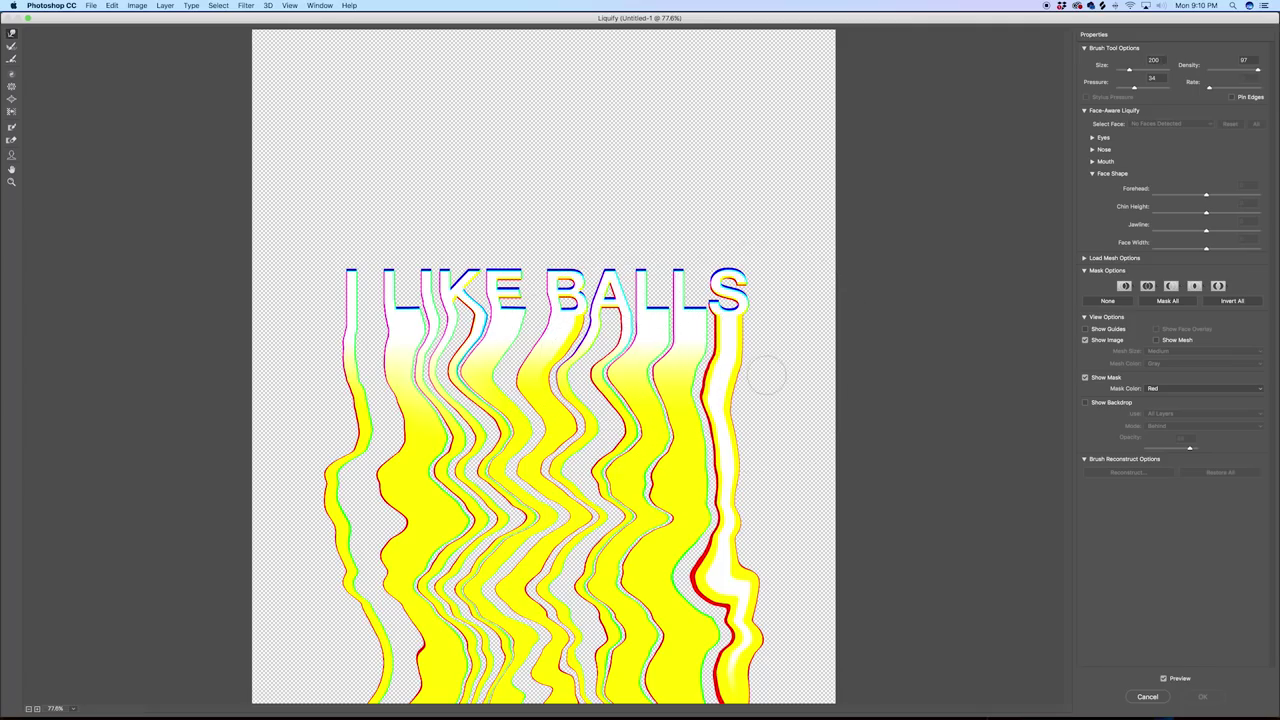
key("bracketright")
left_click_drag(757, 372, 325, 372)
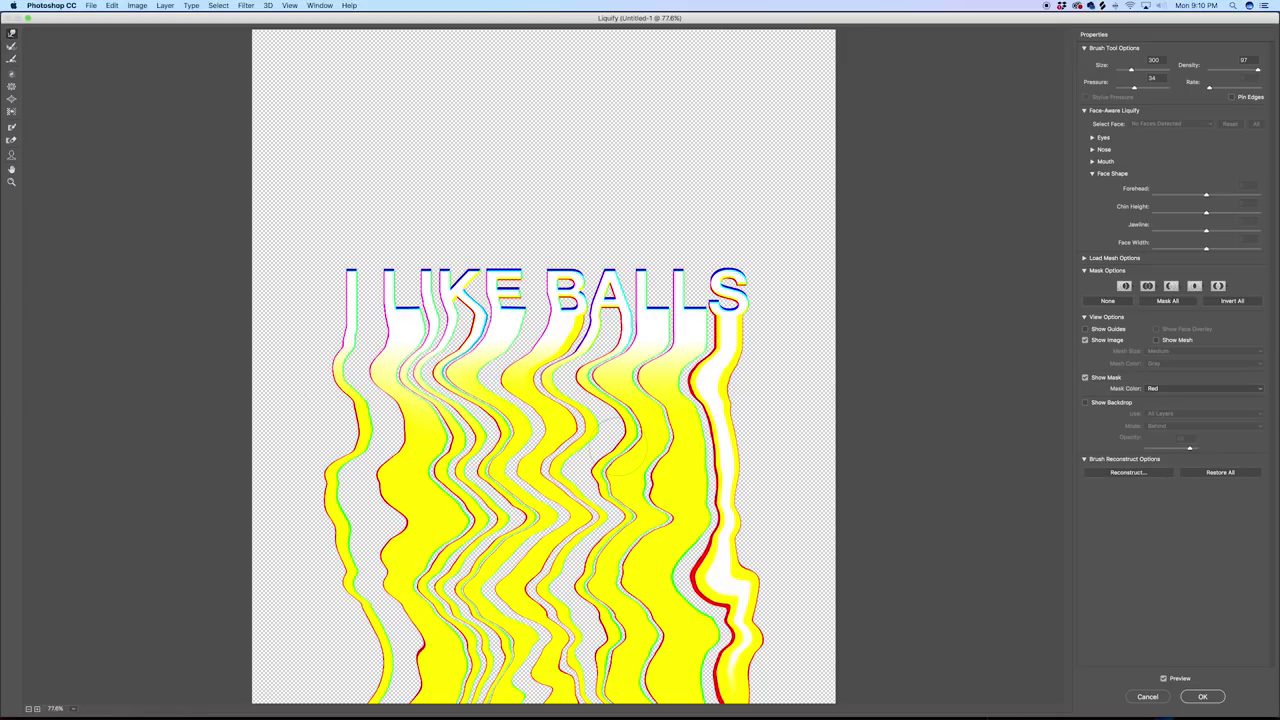
Step: Set the warp brush to 400 and nudge the middle trails and the lower part of the final S trail
left_click_drag(566, 475, 347, 469)
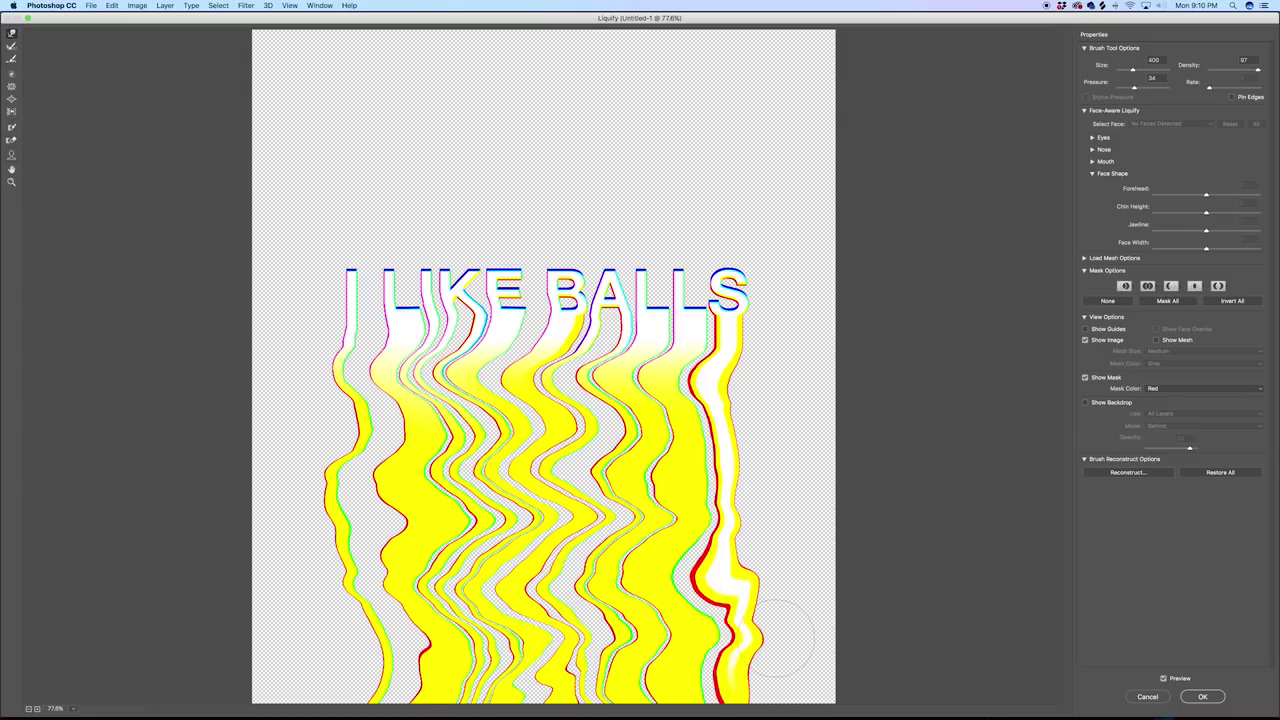
left_click_drag(776, 638, 788, 637)
mouse_move(716, 576)
left_mouse_down()
mouse_move(805, 578)
mouse_move(758, 581)
mouse_move(708, 509)
mouse_move(756, 532)
left_mouse_up()
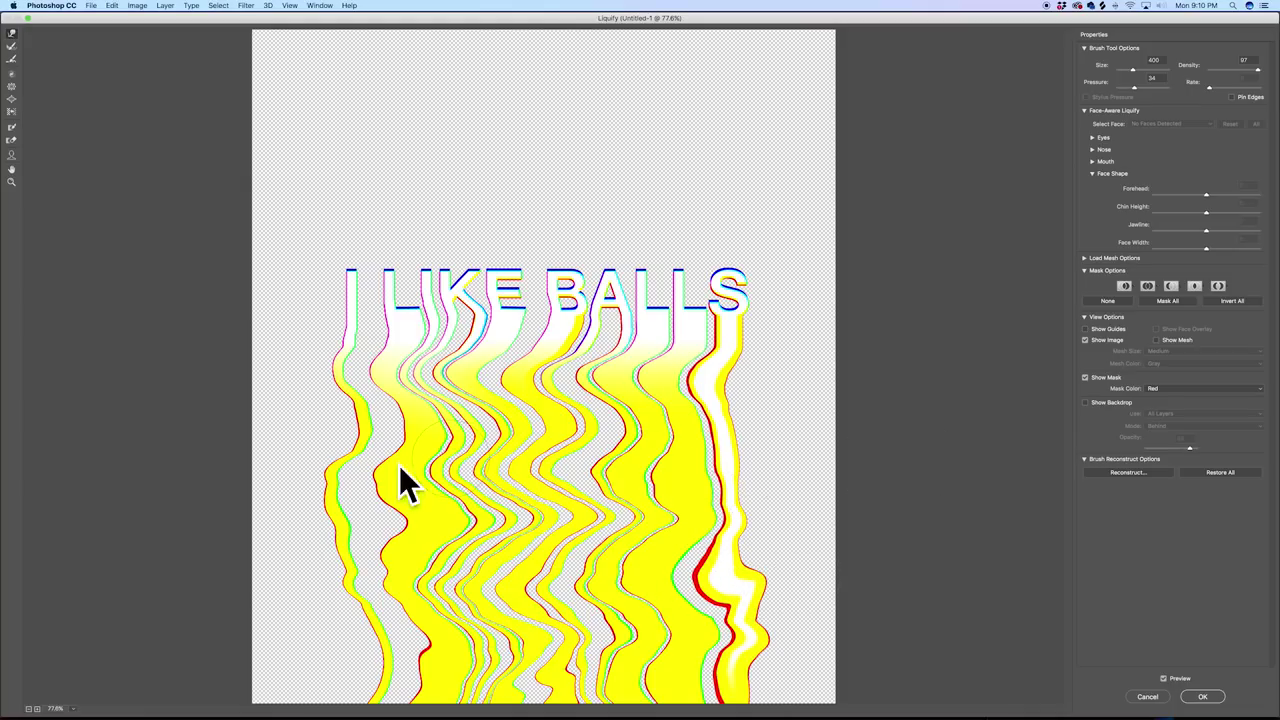
Step: Set the warp brush to 700 and push the trails slightly leftward at mid-height and near the lower part
key("]")
key("]")
key("]")
left_click_drag(428, 480, 343, 486)
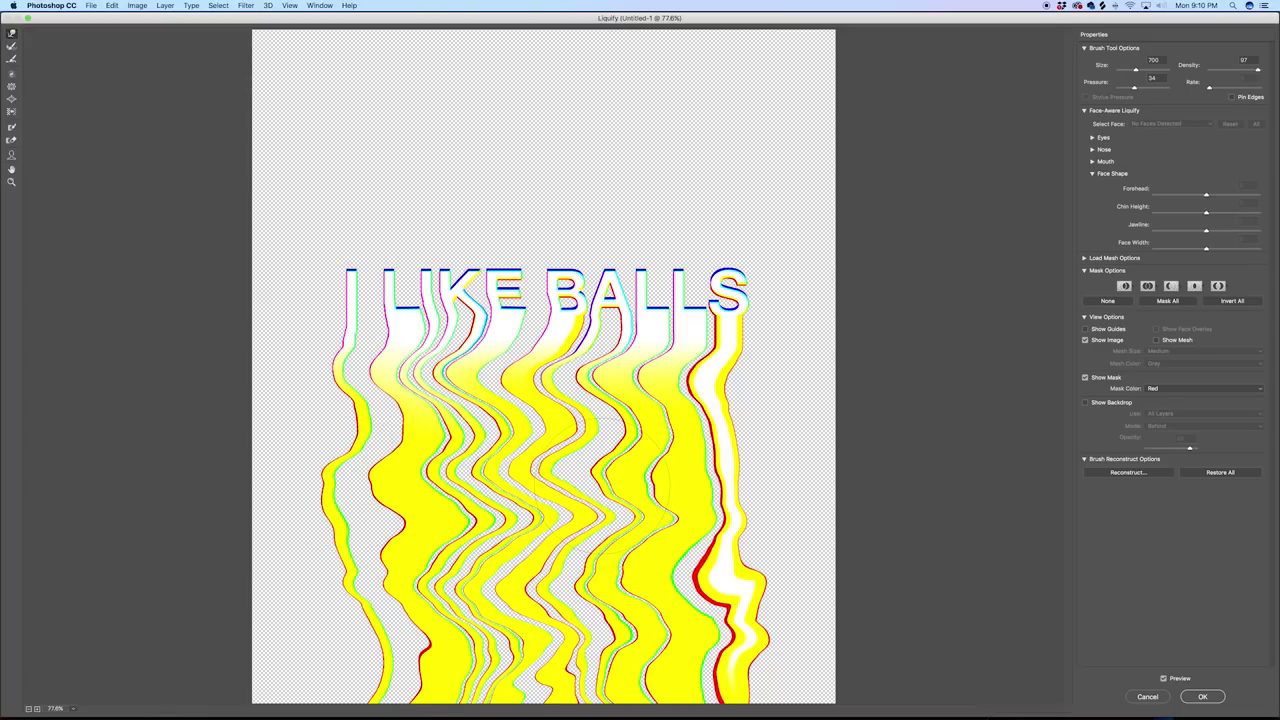
left_click_drag(602, 486, 580, 484)
left_click_drag(470, 588, 408, 608)
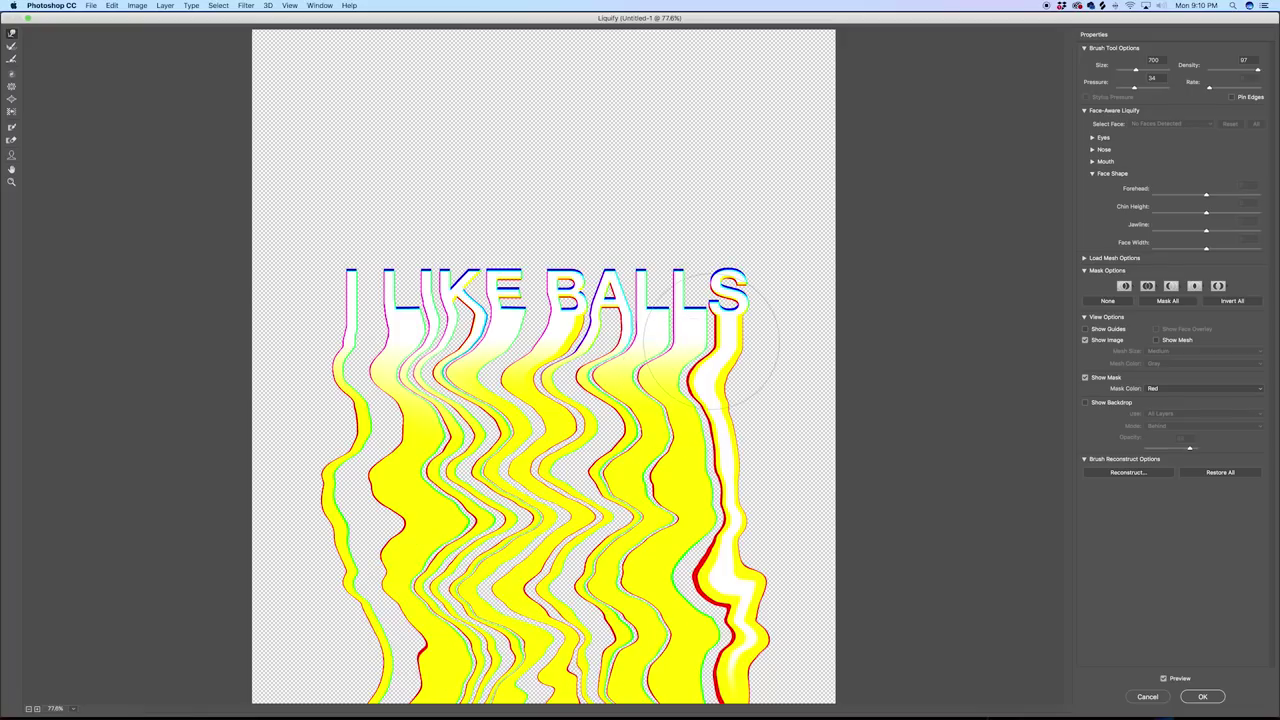
Step: Set the warp brush to 1000, nudge the letters slightly, and apply the Liquify to Layer 1 copy 2
key("bracketright")
key("bracketright")
key("bracketright")
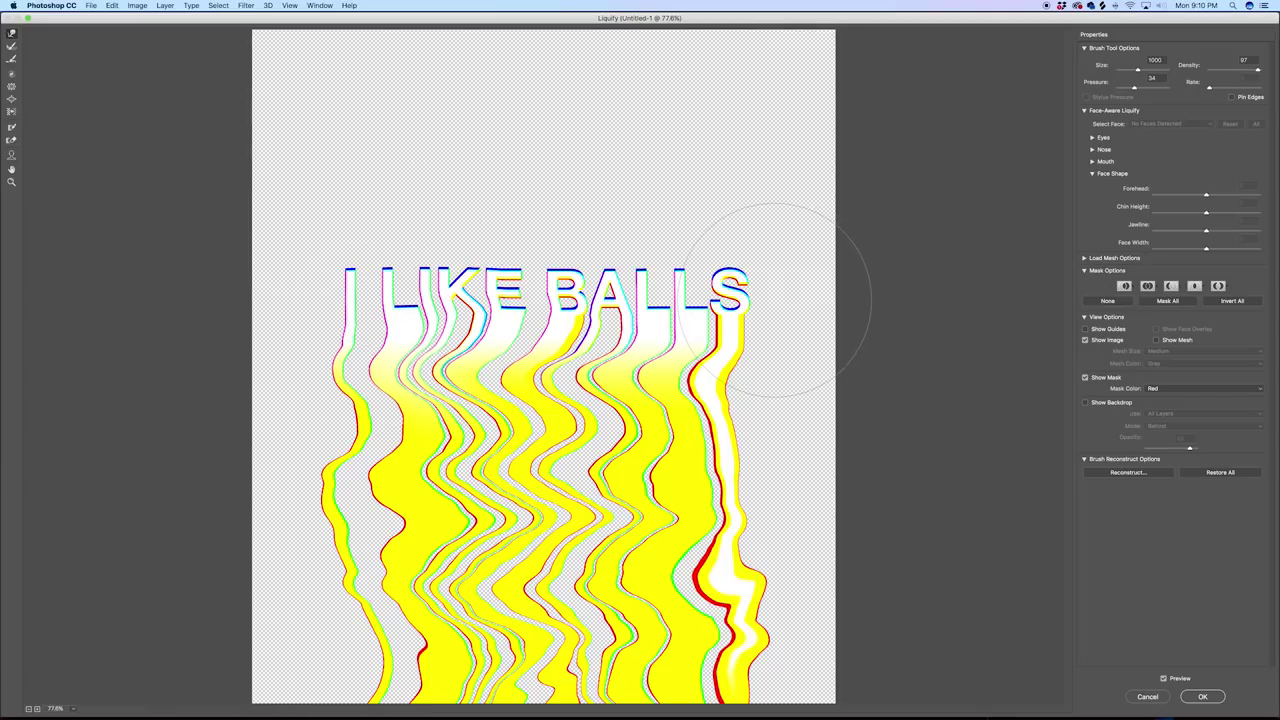
left_click(1201, 696)
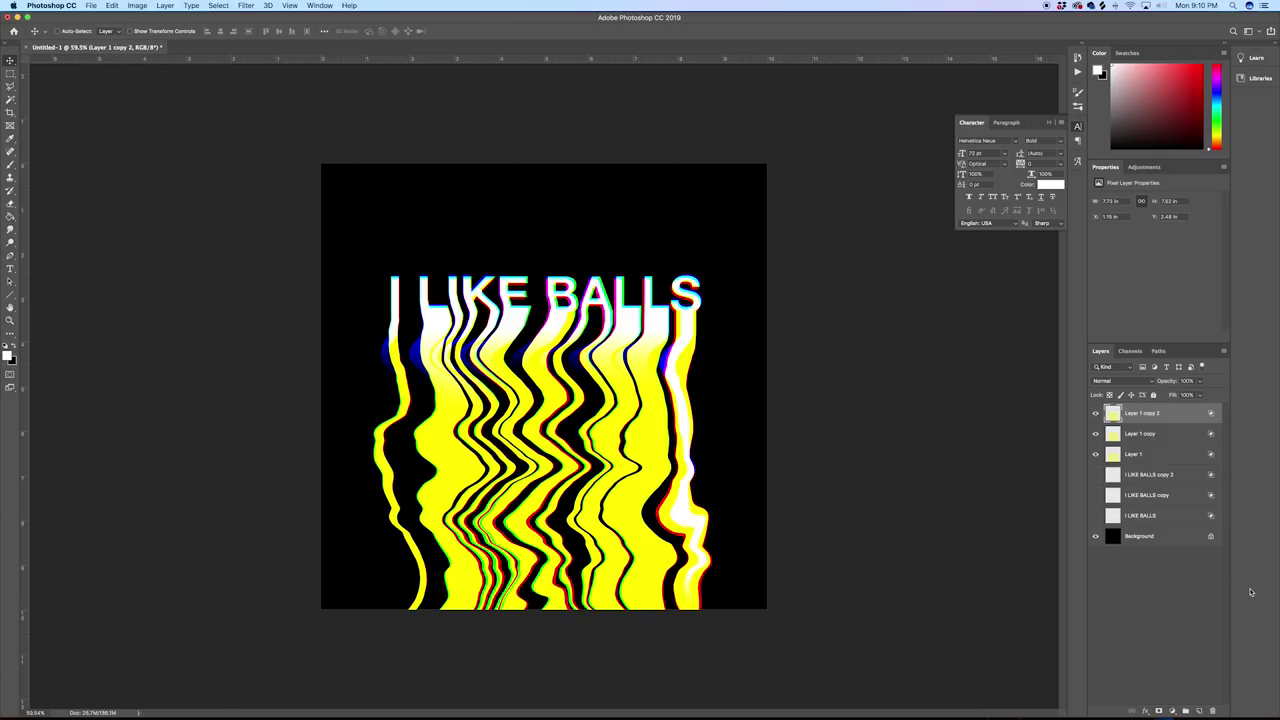
Step: Undo the Liquify on Layer 1 copy 2 and repeat the same distortion on Layer 1 copy instead
key("super+z")
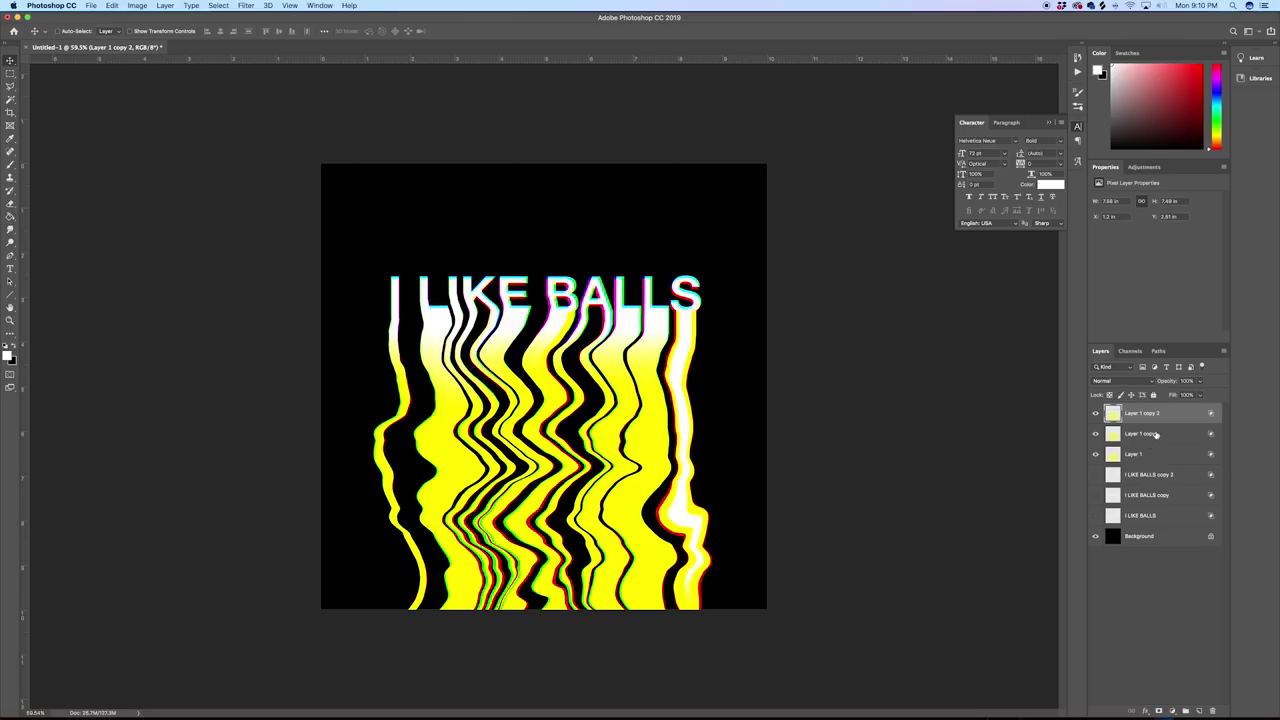
left_click(1156, 434)
left_click(245, 5)
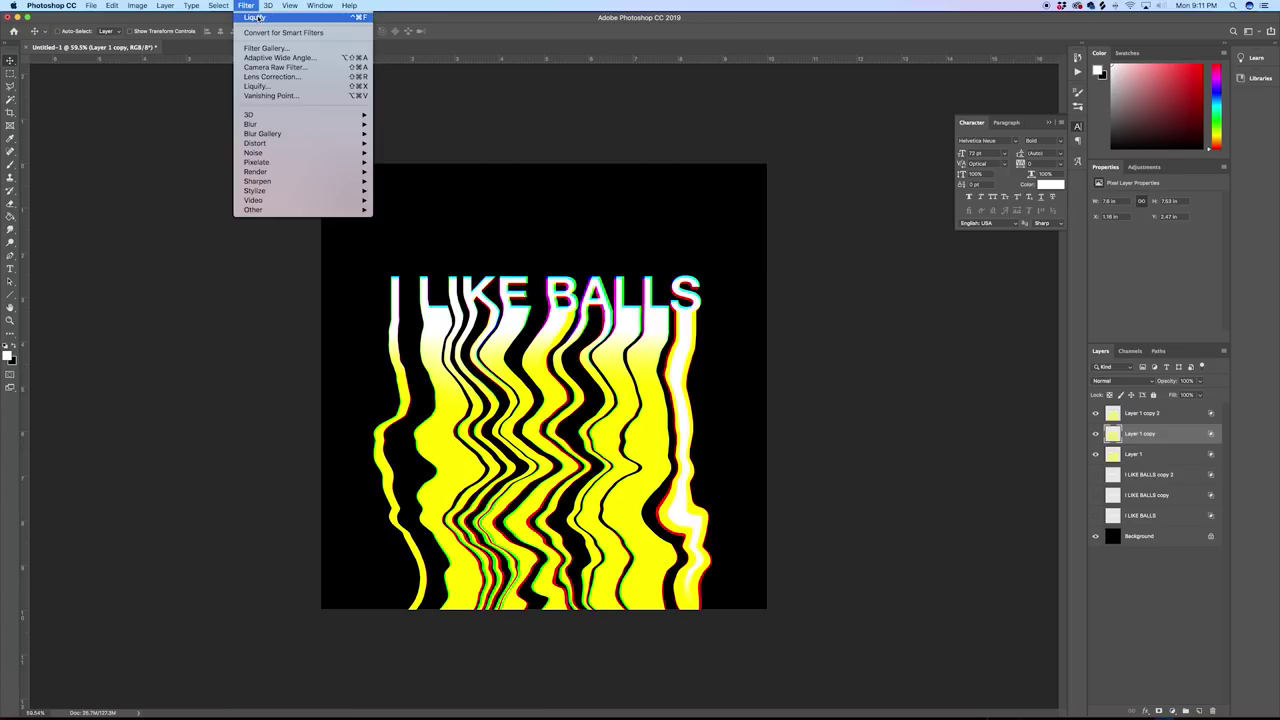
left_click(265, 18)
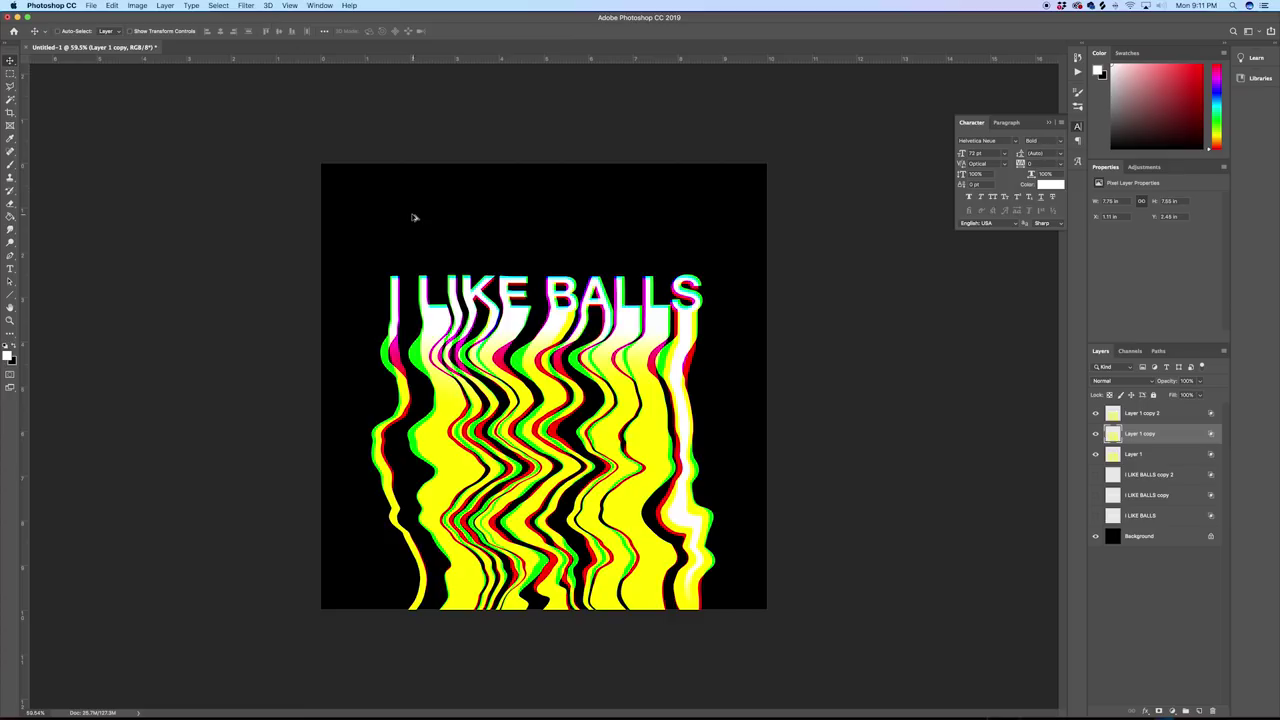
Step: Hide the Background, select Layer 1 copy 2, and stamp the visible layers into a new merged layer above it
scroll(412, 217, "down", 6)
scroll(411, 217, "up", 5)
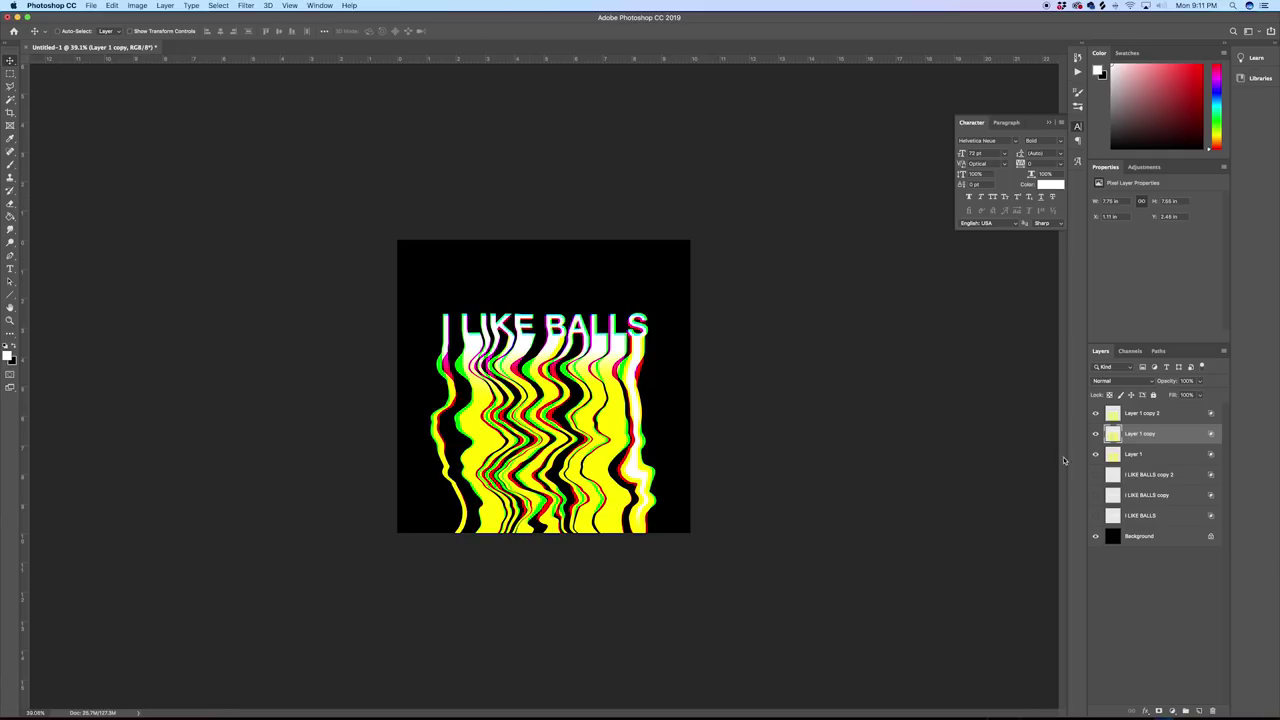
left_click(1095, 537)
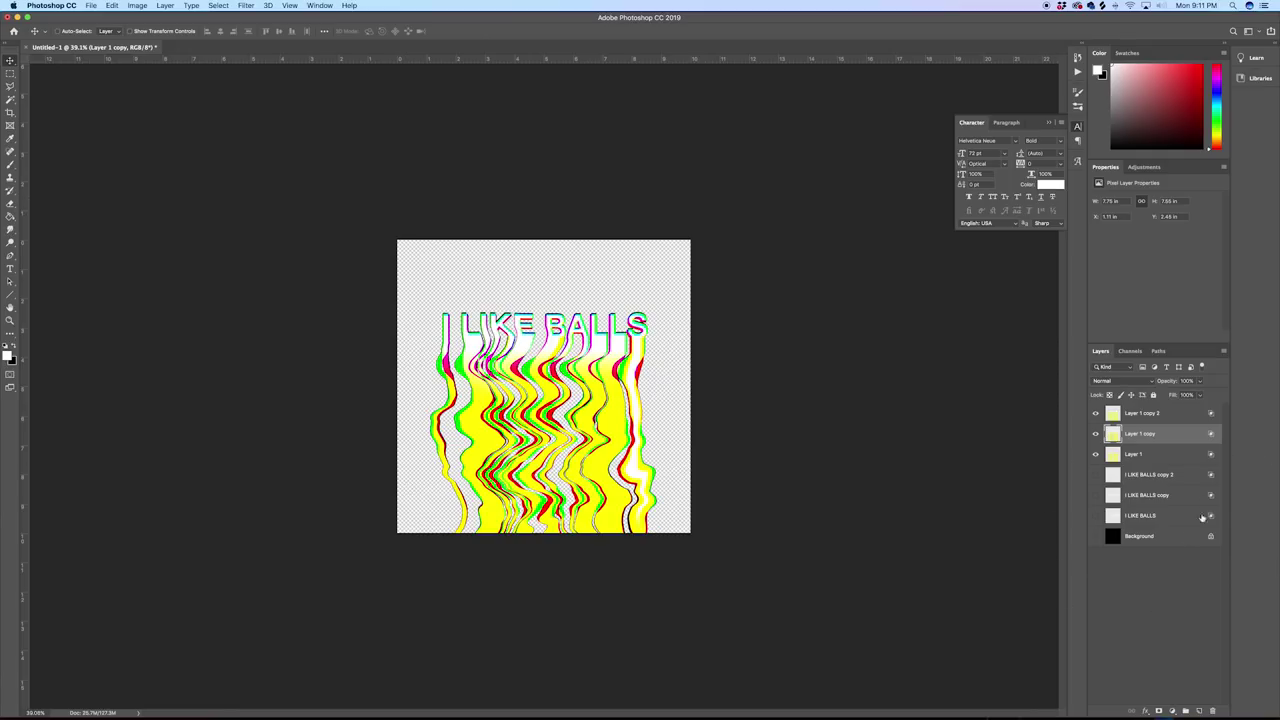
left_click(1155, 418)
key("super+alt+shift+e")
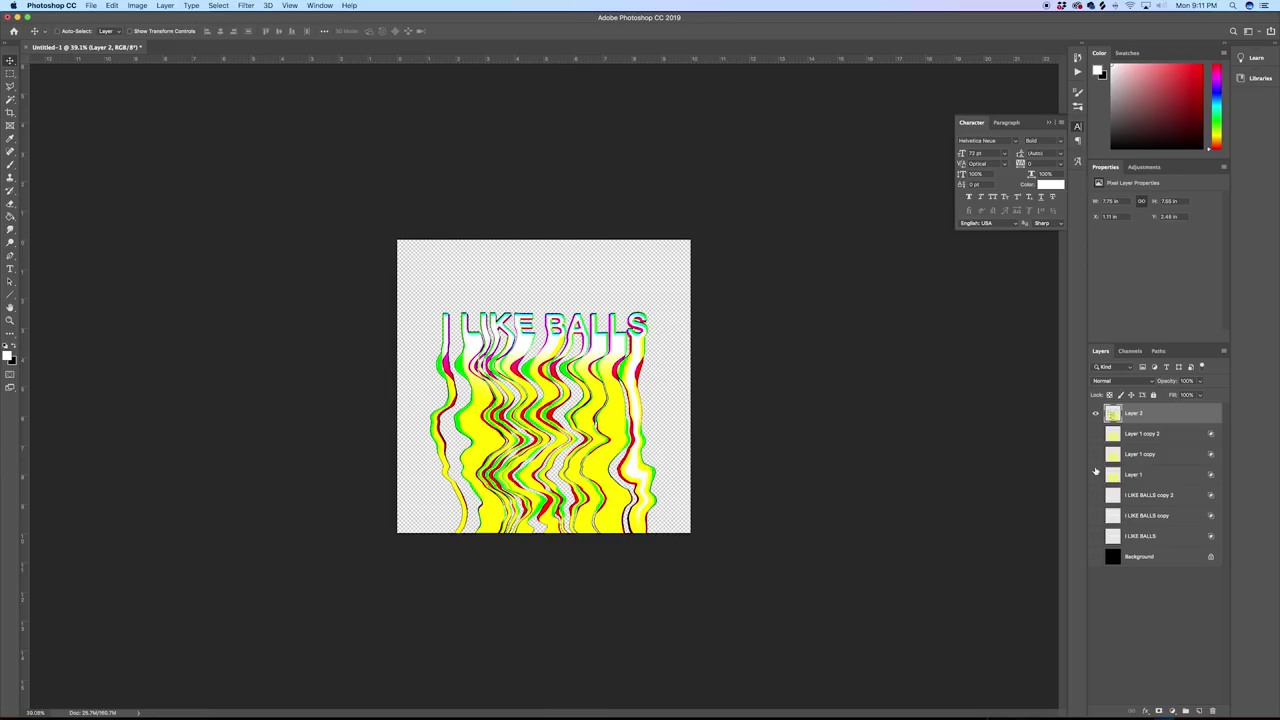
Step: Show the Background again and toggle the merged layer off and on, leaving only these two layers visible
left_click(1095, 556)
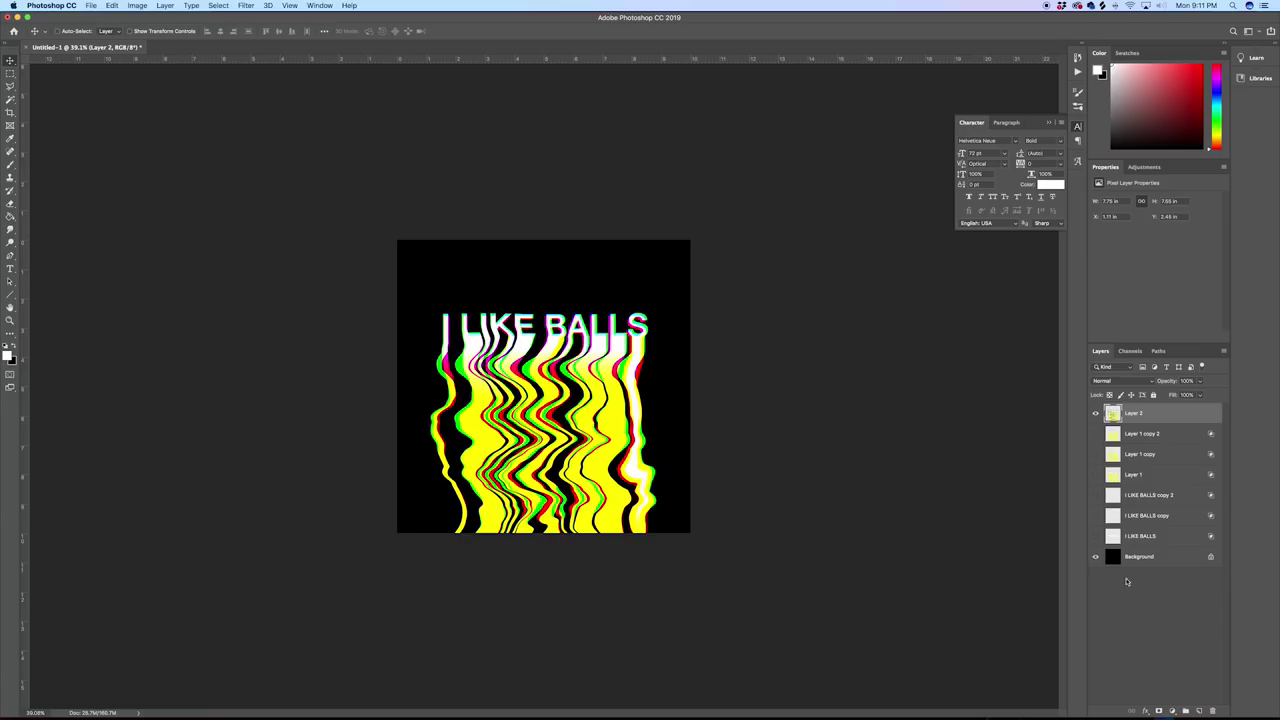
left_click(1095, 413)
left_click(1096, 414)
left_click(249, 5)
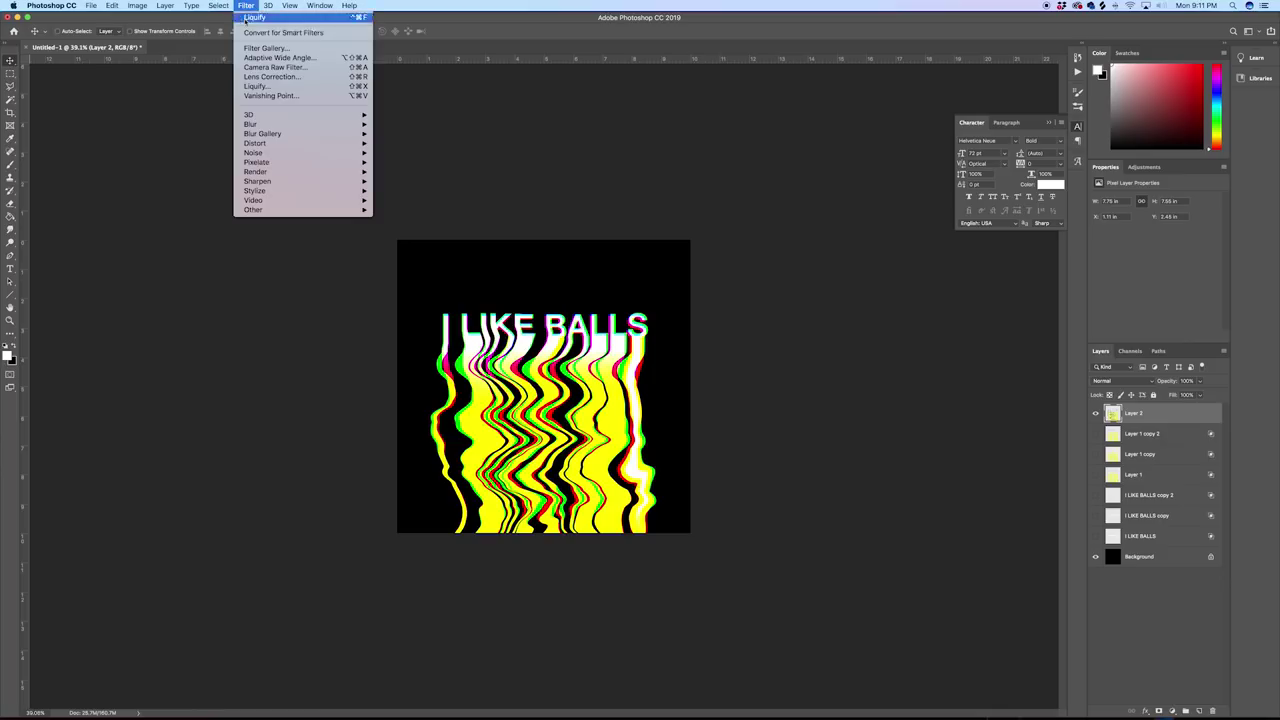
left_click(268, 78)
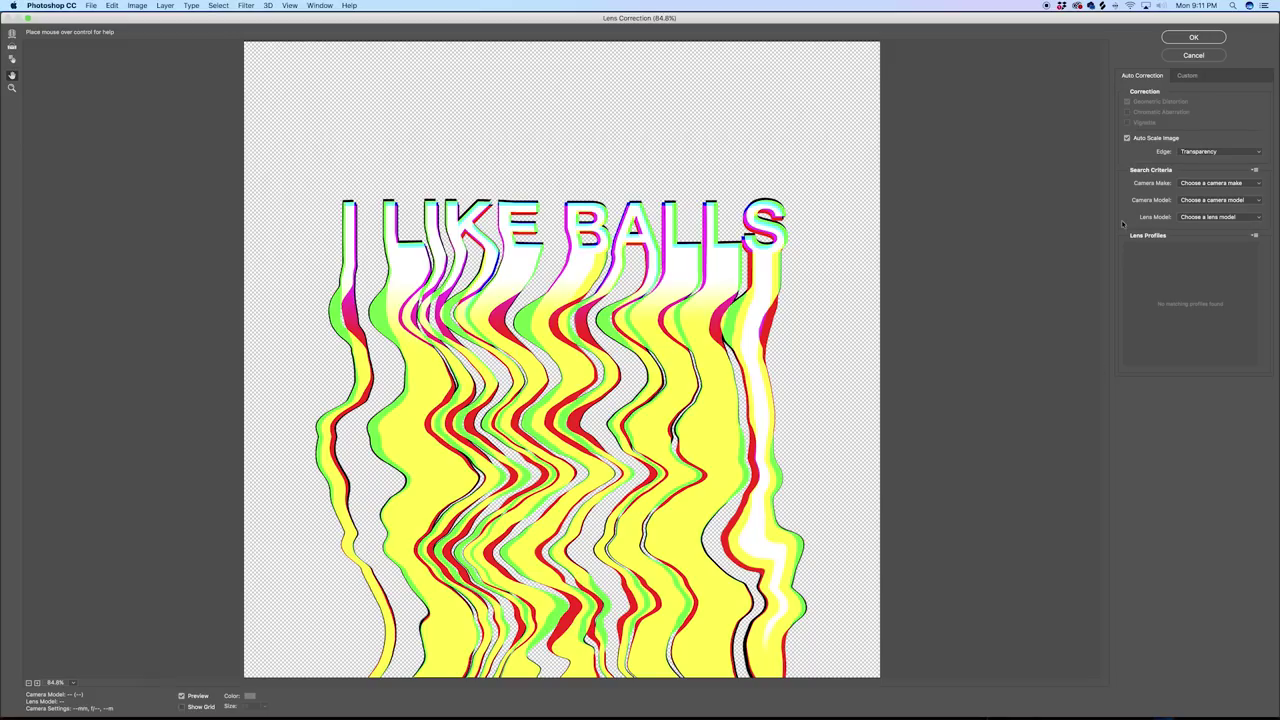
left_click(1193, 55)
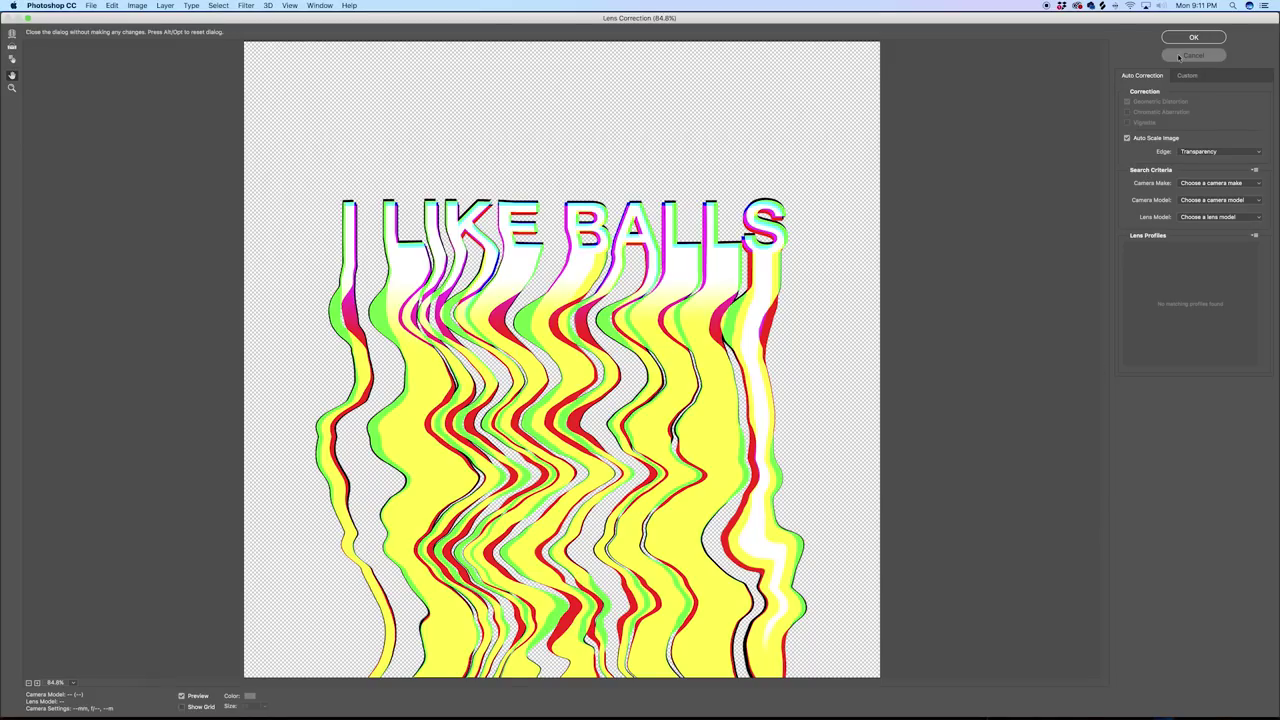
Step: Repeat the last Liquify distortion on the merged Layer 2, and open the layer in the Liquify filter for further editing
left_click(246, 5)
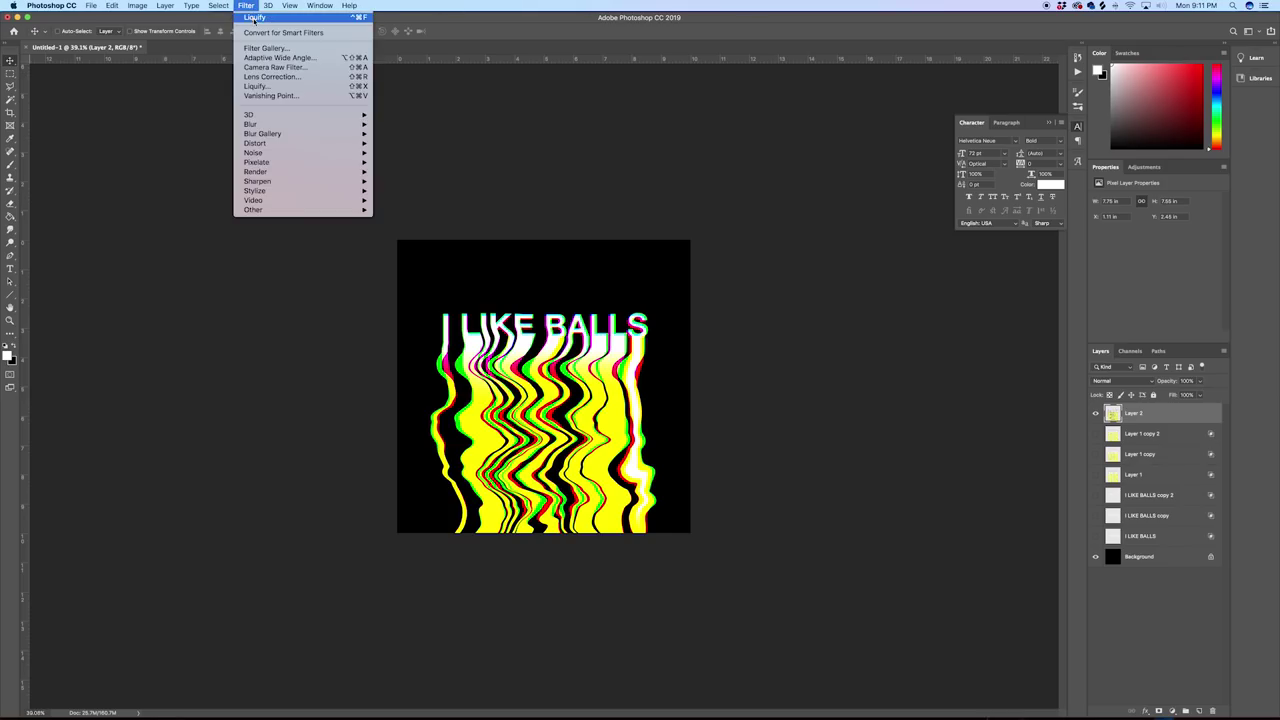
left_click(255, 20)
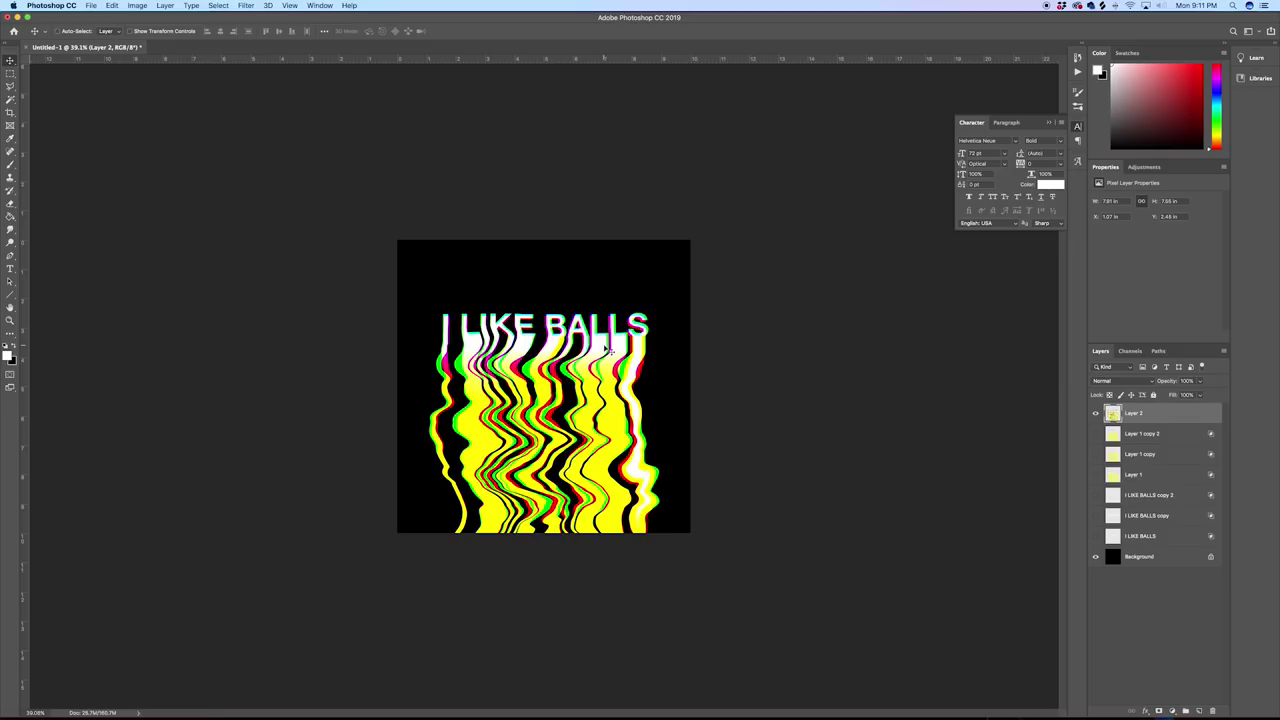
left_click(246, 5)
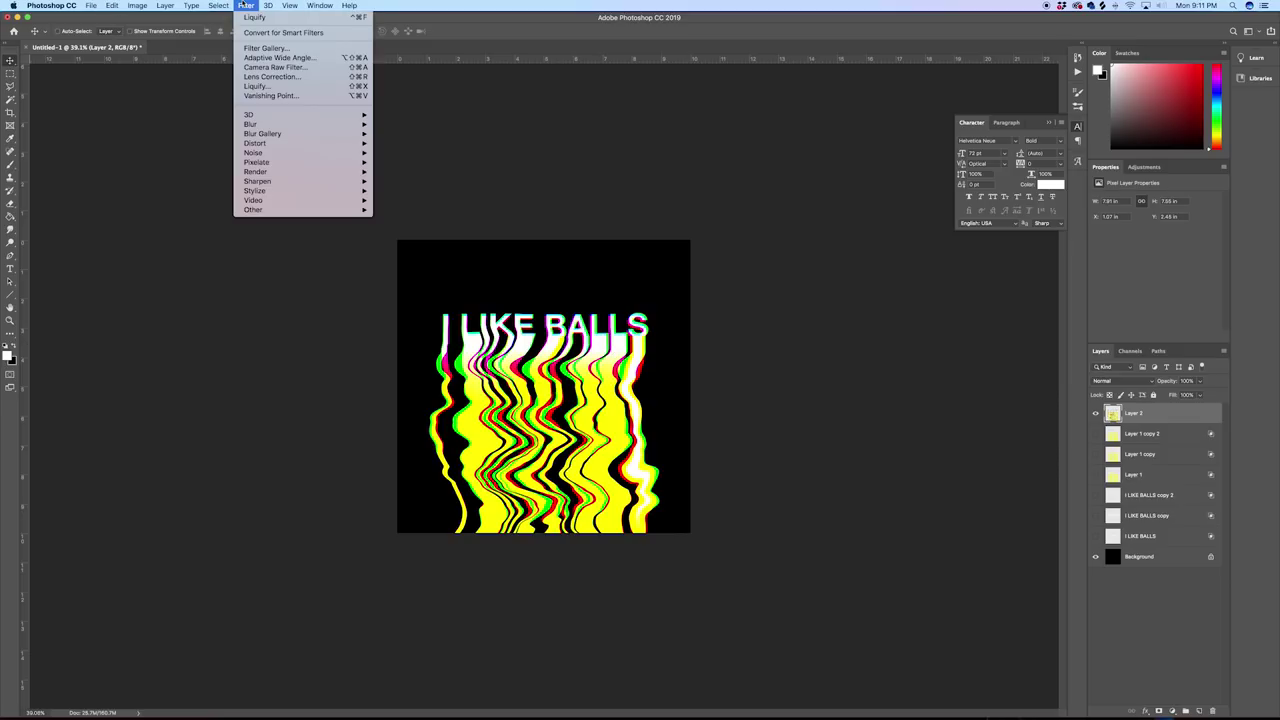
left_click(279, 87)
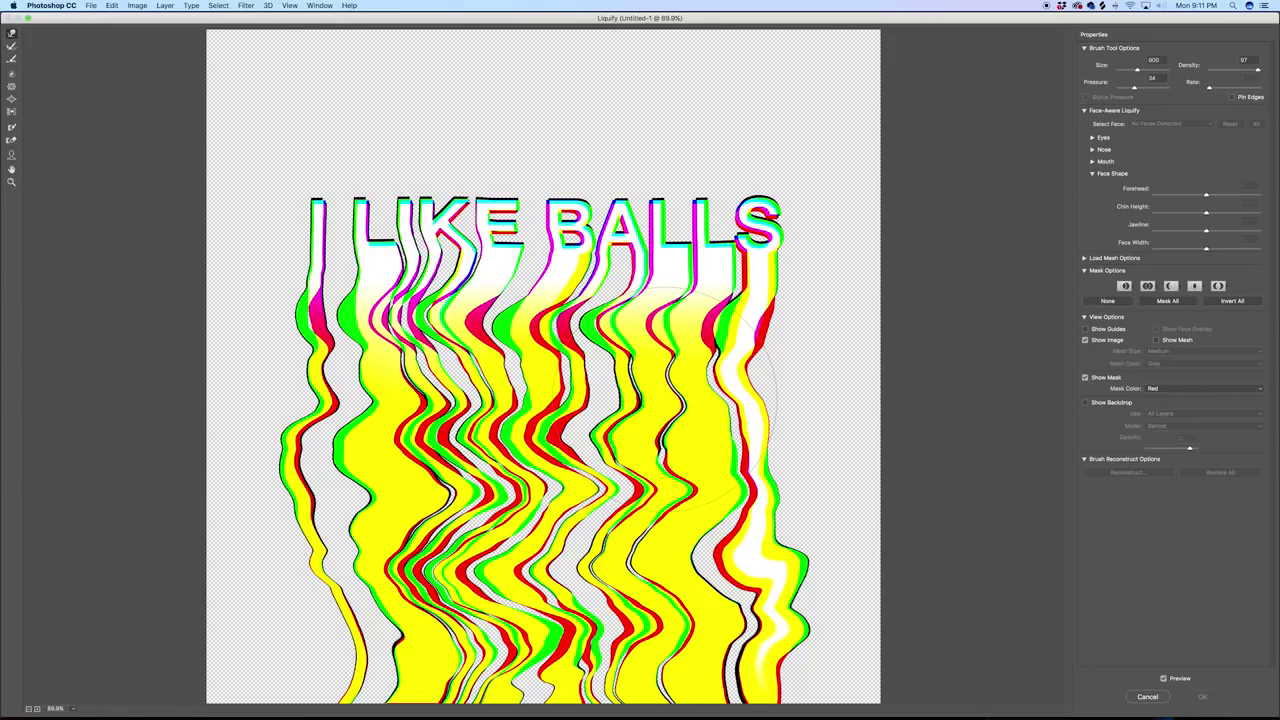
Step: Enlarge the Forward Warp brush to 1900 and push the lower half of Layer 2's trails with broad strokes
key("bracketright")
key("bracketright")
key("bracketright")
key("bracketright")
key("bracketright")
key("bracketright")
key("bracketright")
key("bracketright")
key("bracketright")
key("bracketright")
key("bracketright")
scroll(546, 388, "down", 4)
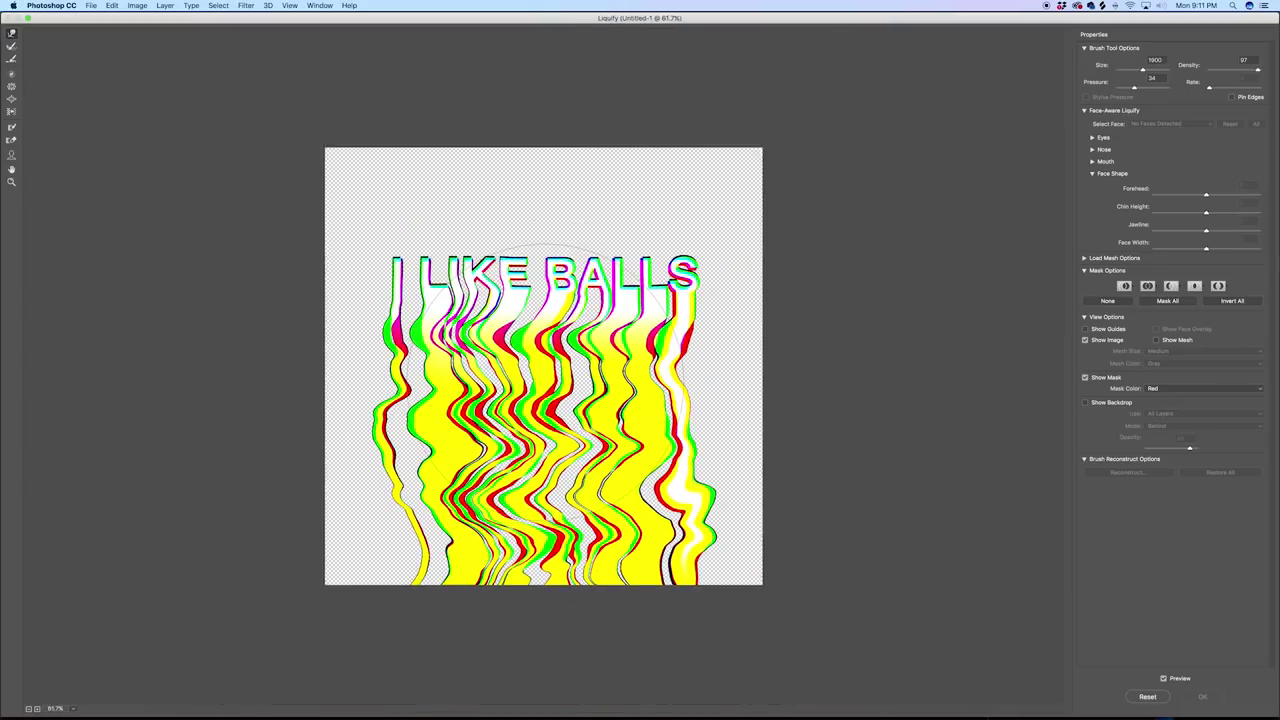
mouse_move(542, 446)
left_mouse_down()
mouse_move(534, 436)
mouse_move(492, 469)
left_mouse_up()
left_click_drag(565, 501, 558, 530)
mouse_move(553, 610)
left_mouse_down()
mouse_move(543, 628)
mouse_move(408, 557)
mouse_move(427, 395)
mouse_move(590, 440)
mouse_move(645, 490)
mouse_move(652, 522)
left_mouse_up()
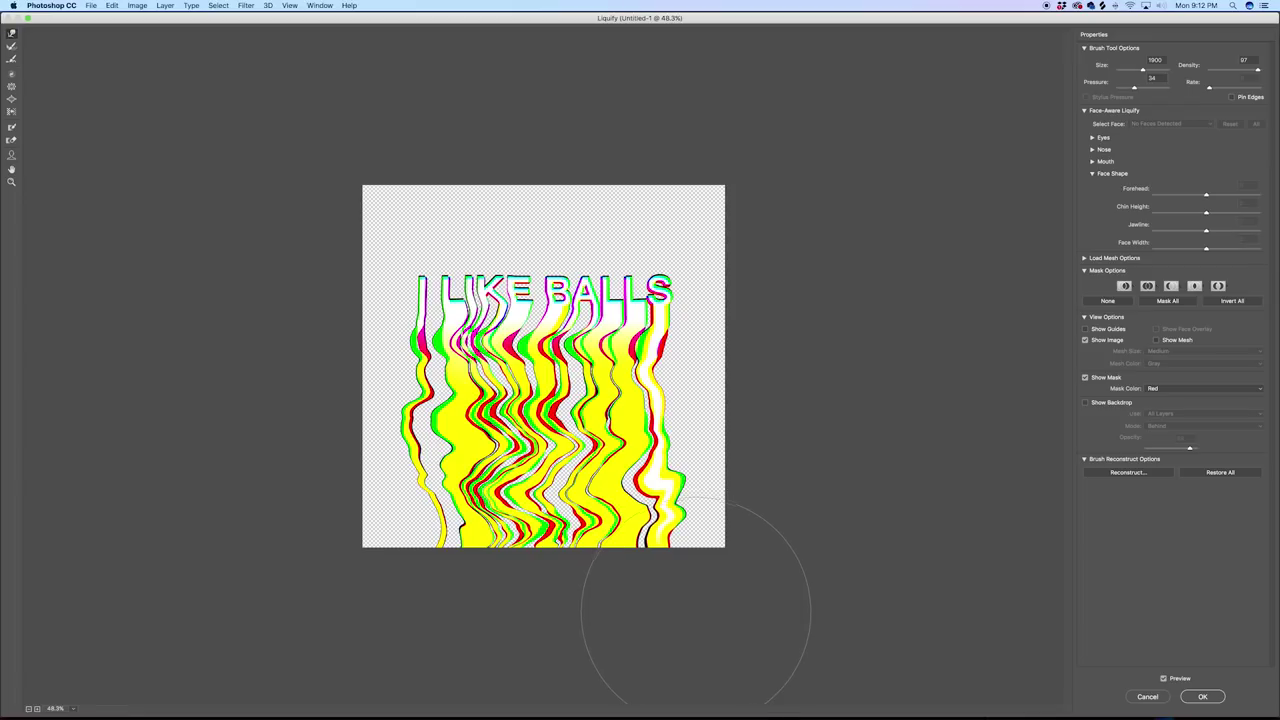
left_click_drag(671, 580, 628, 592)
mouse_move(487, 580)
left_mouse_down()
mouse_move(570, 588)
mouse_move(490, 588)
mouse_move(569, 567)
mouse_move(543, 579)
mouse_move(537, 620)
mouse_move(504, 551)
mouse_move(502, 590)
mouse_move(518, 457)
mouse_move(520, 489)
mouse_move(611, 370)
mouse_move(623, 420)
mouse_move(615, 541)
mouse_move(633, 532)
mouse_move(691, 563)
mouse_move(633, 632)
mouse_move(637, 660)
mouse_move(644, 618)
mouse_move(652, 656)
mouse_move(638, 630)
mouse_move(636, 662)
mouse_move(643, 610)
mouse_move(657, 648)
mouse_move(423, 617)
mouse_move(379, 627)
mouse_move(433, 541)
mouse_move(426, 608)
mouse_move(439, 548)
mouse_move(431, 628)
mouse_move(438, 583)
mouse_move(447, 630)
mouse_move(426, 534)
mouse_move(459, 635)
mouse_move(427, 525)
mouse_move(441, 662)
mouse_move(442, 625)
mouse_move(459, 608)
mouse_move(471, 633)
mouse_move(496, 551)
mouse_move(517, 635)
mouse_move(422, 496)
mouse_move(427, 608)
mouse_move(402, 595)
mouse_move(387, 620)
mouse_move(420, 586)
mouse_move(423, 545)
mouse_move(363, 609)
mouse_move(375, 615)
mouse_move(490, 470)
mouse_move(615, 640)
mouse_move(602, 628)
mouse_move(613, 585)
mouse_move(623, 640)
mouse_move(631, 609)
mouse_move(659, 593)
mouse_move(614, 600)
left_mouse_up()
Step: Reduce the warp brush to 1300 and stretch the lower ends of the trails down past the canvas's bottom edge
key("bracketleft")
key("bracketleft")
key("bracketleft")
key("bracketleft")
key("bracketleft")
key("bracketleft")
mouse_move(438, 538)
left_mouse_down()
mouse_move(429, 571)
mouse_move(446, 557)
mouse_move(440, 580)
mouse_move(390, 530)
mouse_move(394, 557)
mouse_move(466, 610)
left_mouse_up()
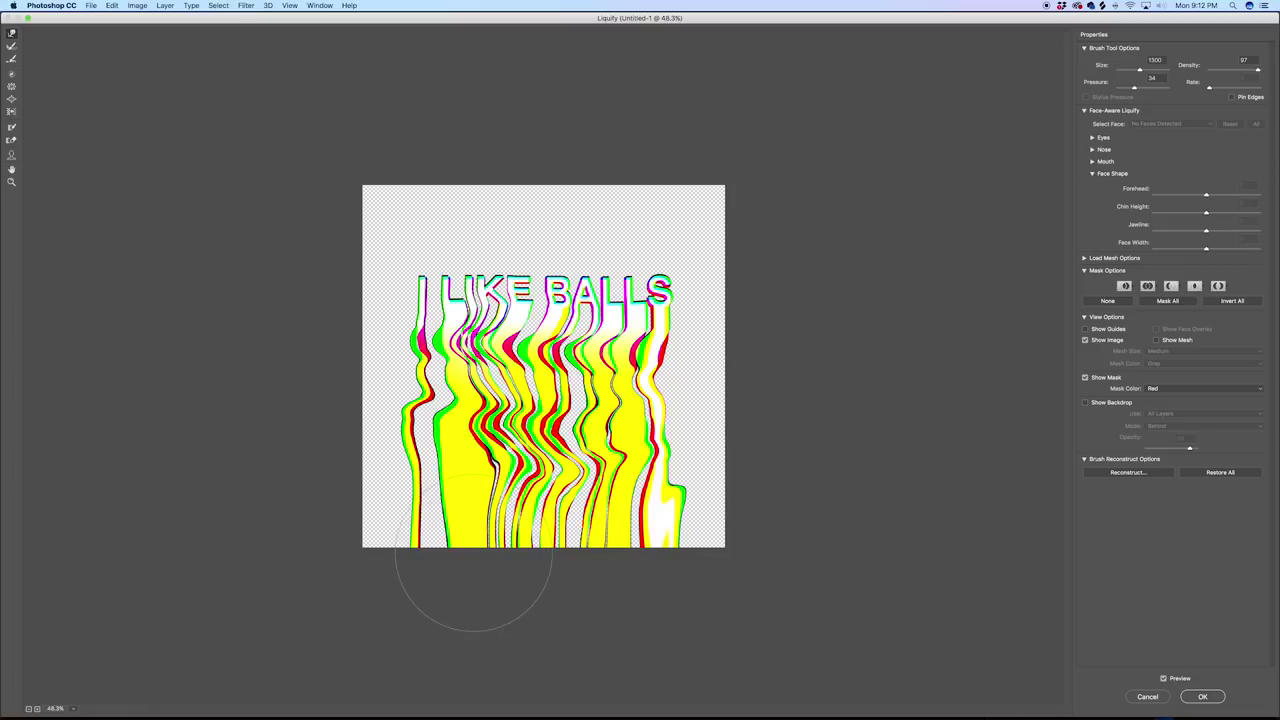
Step: Swirl the central trails of Layer 2 down to the canvas's bottom edge with the Twirl Clockwise tool, varying the brush size
left_click(12, 74)
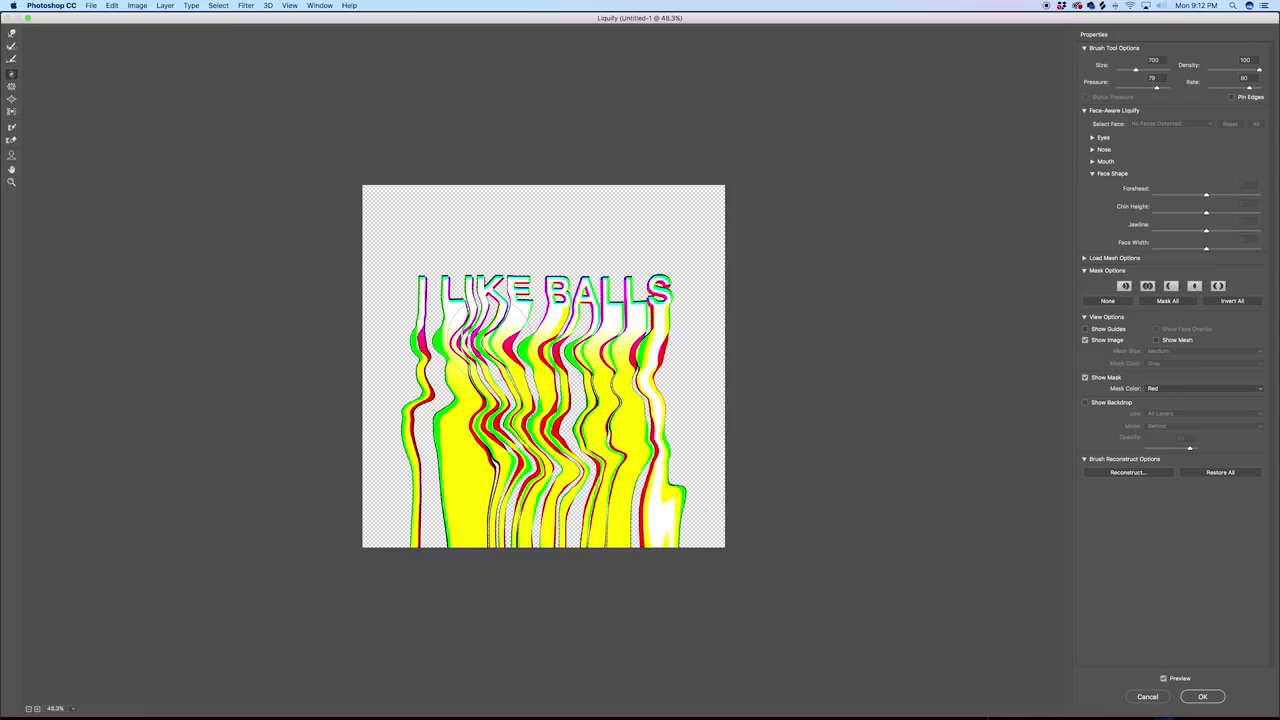
key("bracketright")
key("bracketright")
key("bracketright")
left_click(505, 404)
key("bracketleft")
key("bracketleft")
left_click_drag(510, 414, 576, 525)
key("bracketright")
key("bracketright")
key("bracketright")
left_click_drag(548, 375, 589, 532)
mouse_move(541, 462)
left_mouse_down()
mouse_move(571, 545)
mouse_move(537, 472)
mouse_move(541, 555)
mouse_move(562, 607)
mouse_move(604, 477)
mouse_move(639, 558)
mouse_move(634, 440)
mouse_move(642, 506)
left_mouse_up()
Step: Twirl the lower-right and lower-left trails with the brush at size 1000 and pressure 50
key("bracketleft")
key("bracketleft")
key("bracketleft")
key("bracketleft")
key("bracketleft")
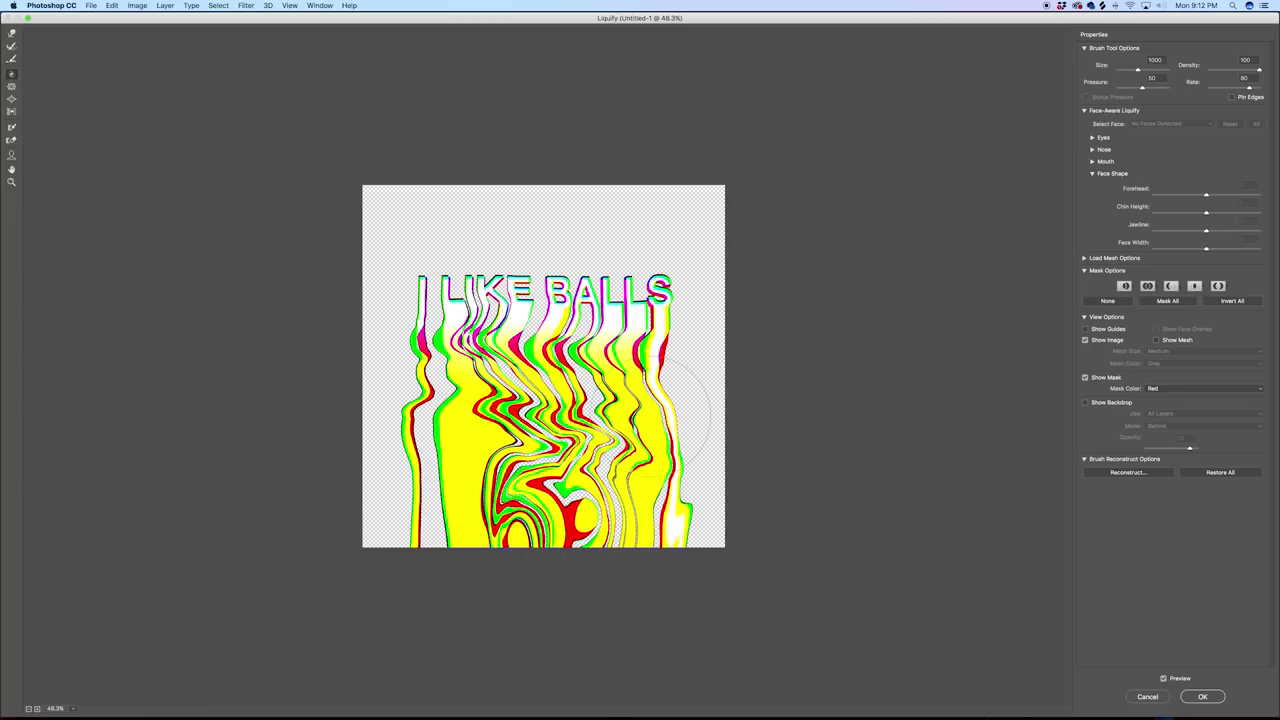
mouse_move(634, 445)
left_mouse_down()
mouse_move(628, 410)
mouse_move(626, 454)
mouse_move(636, 420)
mouse_move(600, 470)
mouse_move(615, 465)
mouse_move(655, 495)
mouse_move(650, 505)
left_mouse_up()
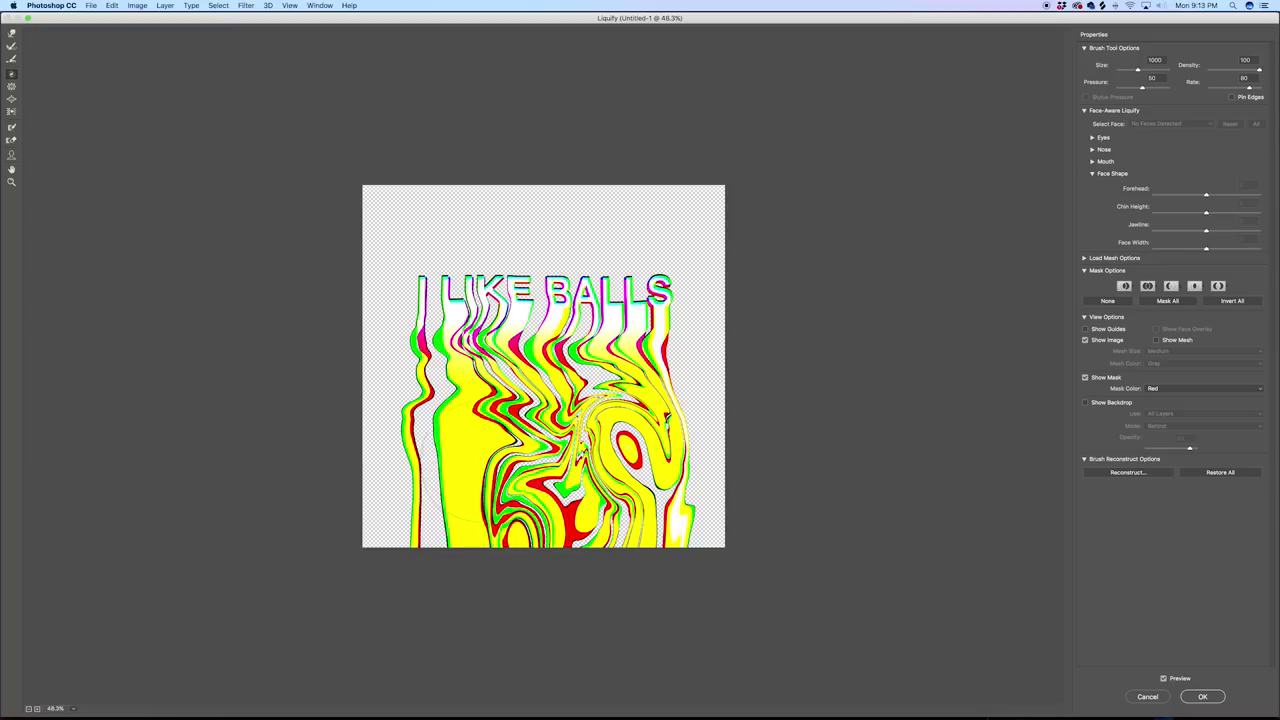
mouse_move(478, 410)
left_mouse_down()
mouse_move(483, 436)
mouse_move(473, 416)
mouse_move(461, 456)
mouse_move(443, 424)
mouse_move(443, 491)
mouse_move(481, 521)
mouse_move(468, 501)
mouse_move(473, 526)
mouse_move(445, 548)
left_mouse_up()
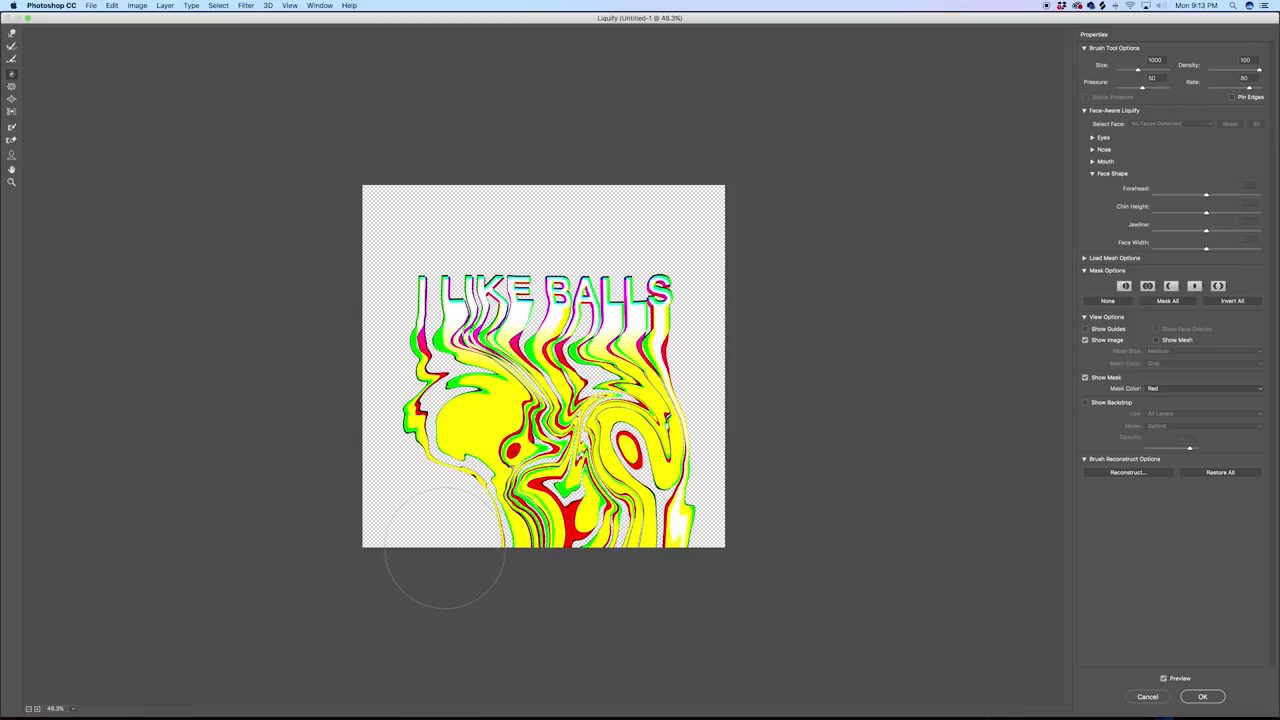
Step: Twirl the lower-left and bottom trails with a 1600 brush, and show the backdrop of all layers behind the Liquify preview
key("bracketright")
key("bracketright")
key("bracketright")
key("bracketright")
key("bracketright")
key("bracketright")
mouse_move(482, 494)
left_mouse_down()
mouse_move(453, 566)
mouse_move(510, 532)
mouse_move(490, 547)
mouse_move(423, 554)
mouse_move(475, 471)
mouse_move(467, 522)
mouse_move(497, 496)
mouse_move(461, 464)
mouse_move(445, 527)
mouse_move(456, 414)
mouse_move(445, 434)
mouse_move(465, 524)
mouse_move(485, 419)
mouse_move(478, 484)
mouse_move(461, 482)
mouse_move(426, 371)
mouse_move(423, 459)
mouse_move(450, 554)
mouse_move(599, 541)
mouse_move(559, 529)
mouse_move(592, 609)
mouse_move(609, 598)
mouse_move(510, 460)
mouse_move(580, 496)
mouse_move(566, 581)
mouse_move(544, 574)
mouse_move(547, 584)
mouse_move(599, 588)
mouse_move(554, 542)
mouse_move(505, 542)
mouse_move(539, 539)
mouse_move(540, 579)
mouse_move(564, 508)
mouse_move(530, 490)
mouse_move(513, 557)
mouse_move(461, 544)
mouse_move(567, 514)
mouse_move(562, 550)
mouse_move(540, 531)
mouse_move(546, 593)
mouse_move(570, 574)
mouse_move(422, 548)
mouse_move(143, 557)
left_mouse_up()
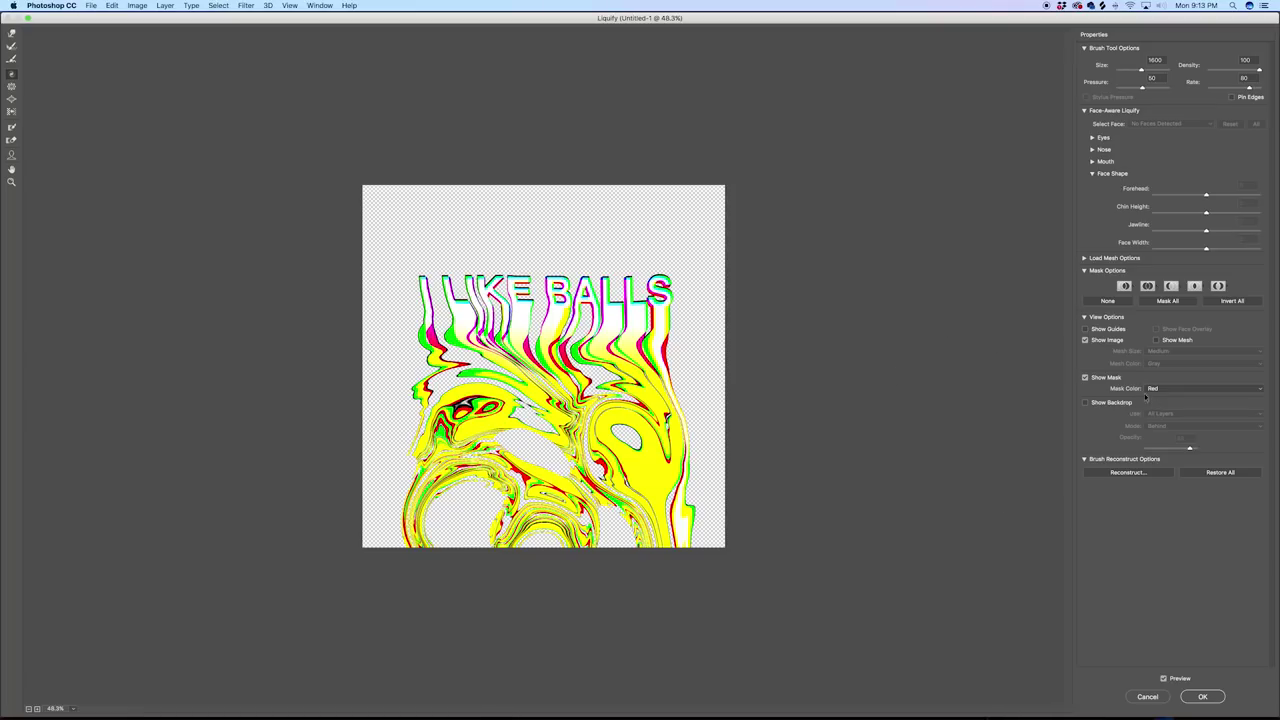
left_click(1085, 402)
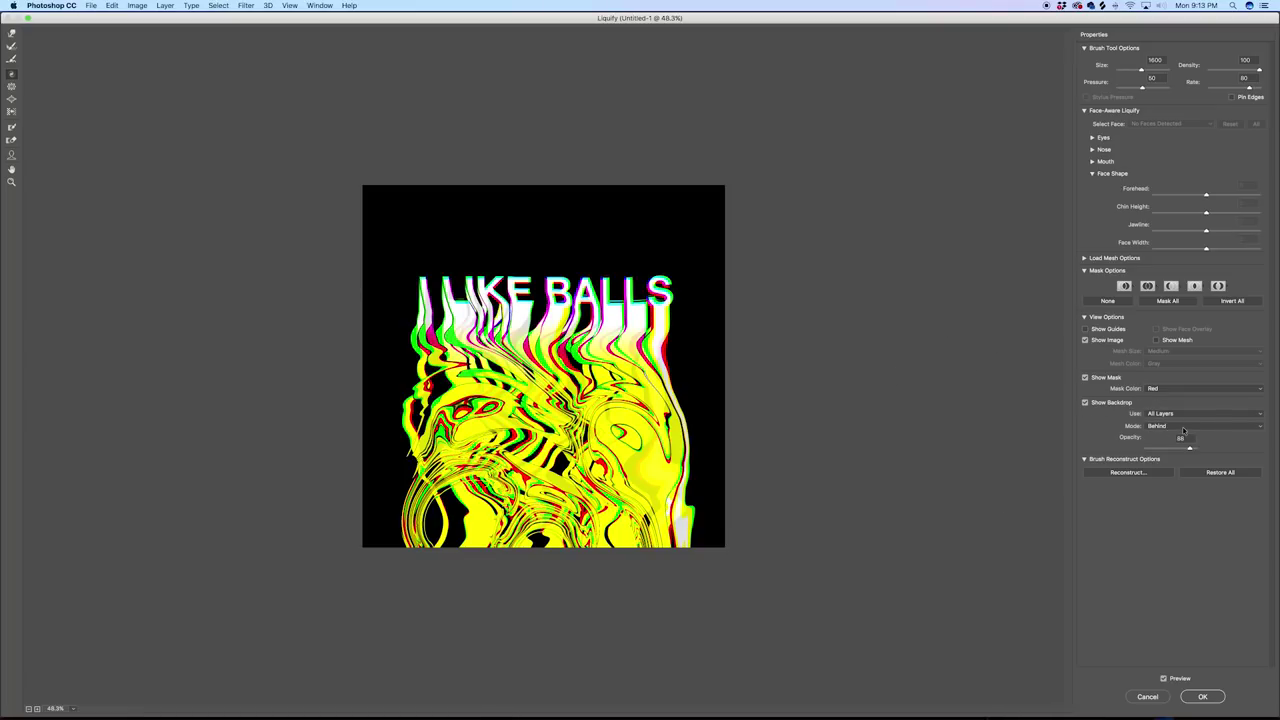
Step: Use only the Background layer as the Liquify backdrop and smooth the twirled trails in the lower centre with the Smooth tool
left_click(1183, 414)
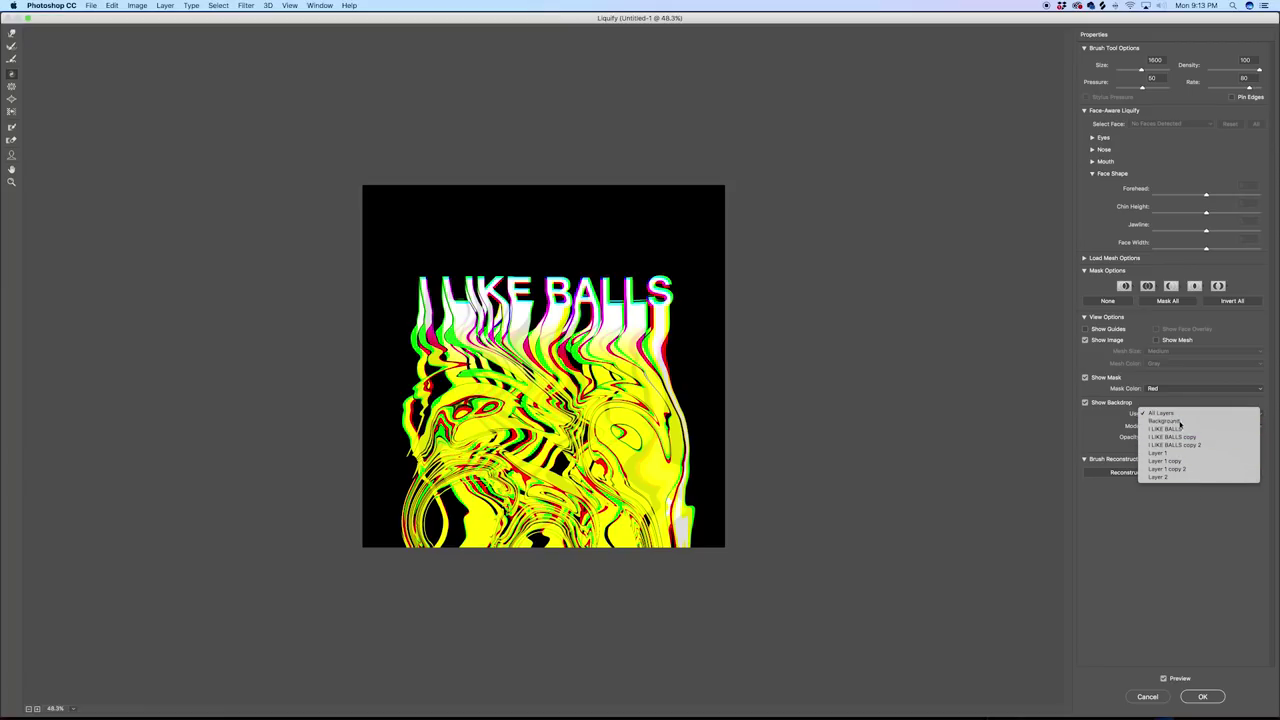
left_click(1165, 420)
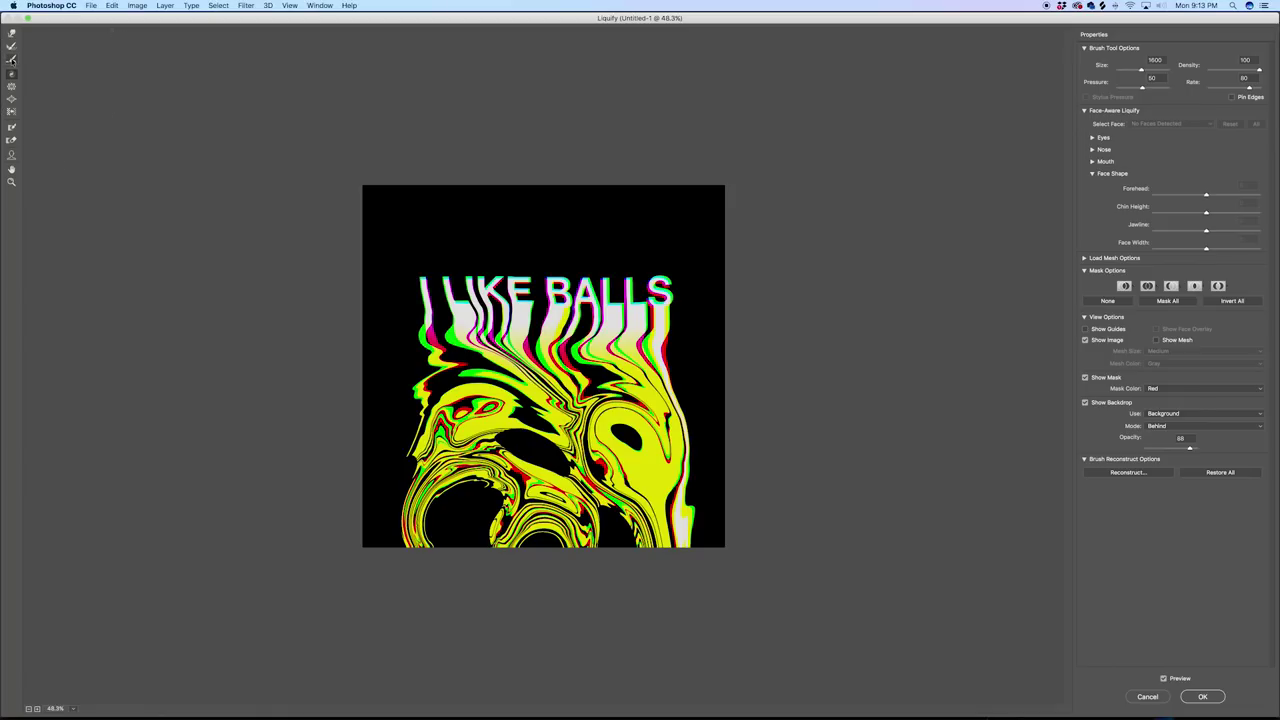
left_click(11, 59)
key("]")
key("]")
key("]")
key("]")
key("]")
key("]")
key("]")
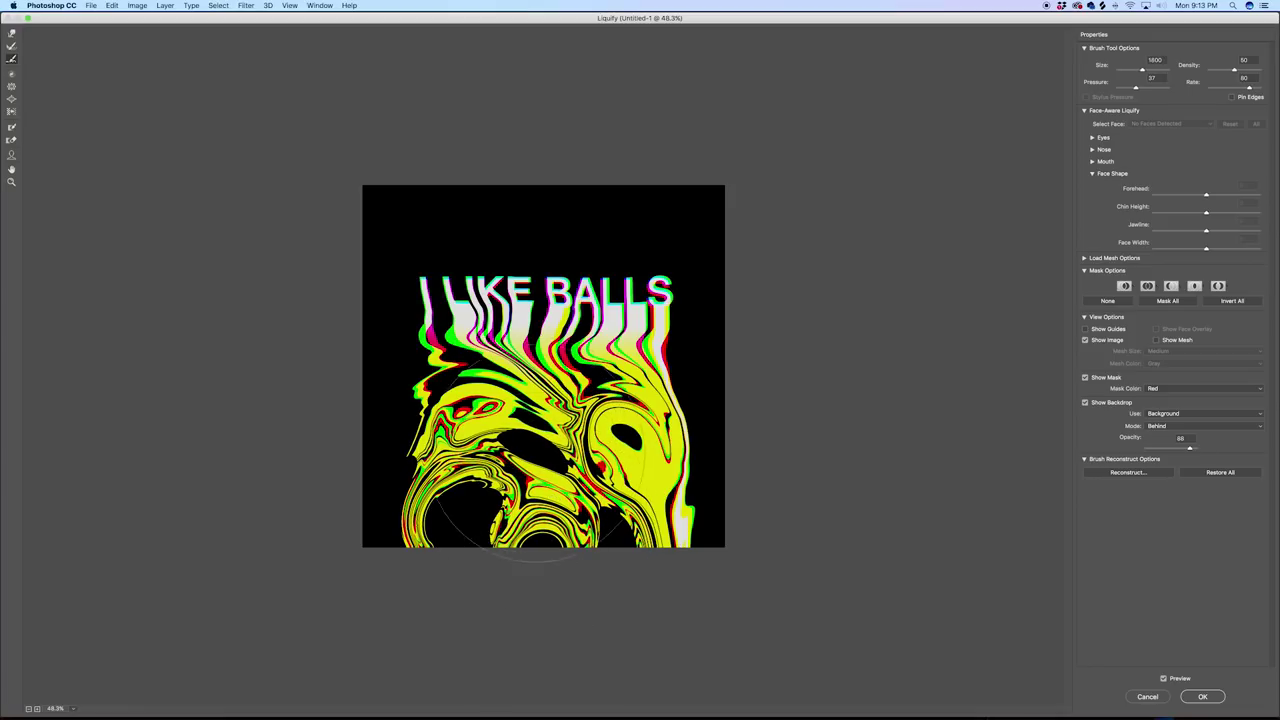
left_click_drag(536, 453, 522, 504)
Step: Enlarge the Smooth brush to 2500 and smooth the swirls along the bottom and centre of the trails
key("]")
key("]")
key("]")
key("]")
key("]")
key("]")
key("]")
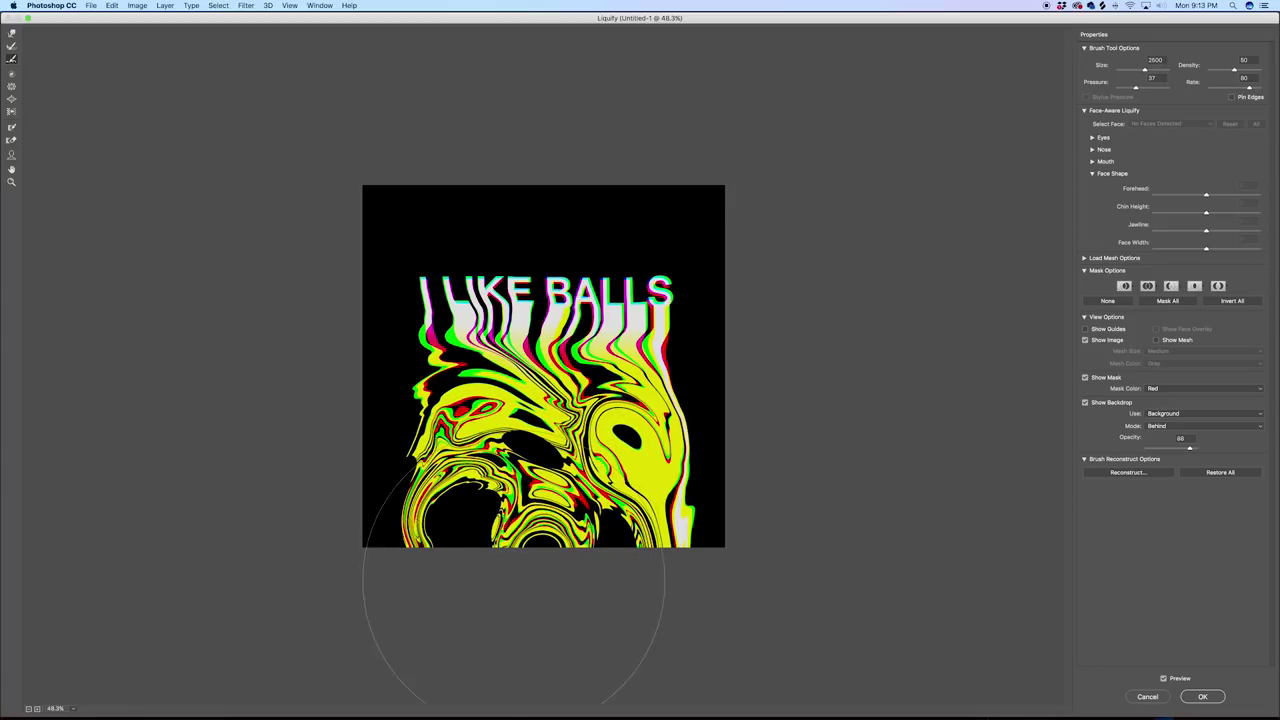
mouse_move(514, 553)
left_mouse_down()
mouse_move(586, 529)
mouse_move(549, 497)
mouse_move(523, 439)
mouse_move(563, 509)
left_mouse_up()
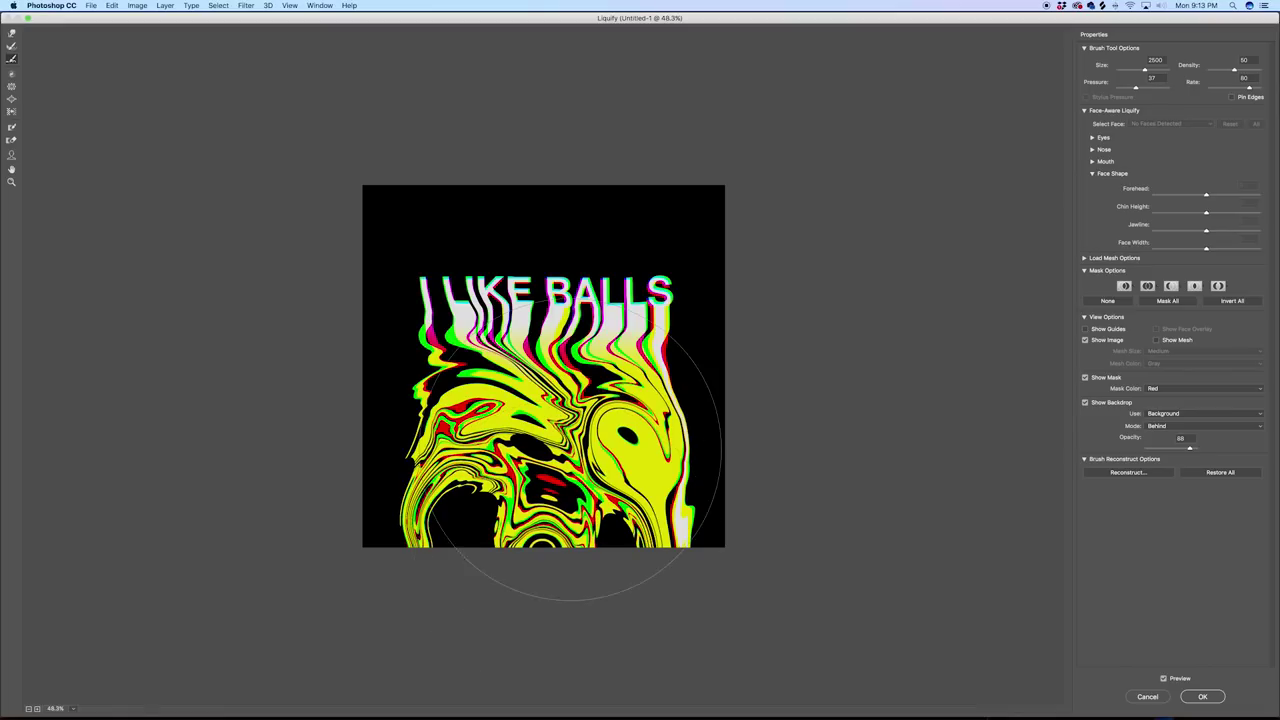
mouse_move(523, 547)
left_mouse_down()
mouse_move(511, 477)
mouse_move(540, 454)
mouse_move(537, 600)
mouse_move(549, 605)
mouse_move(528, 620)
left_mouse_up()
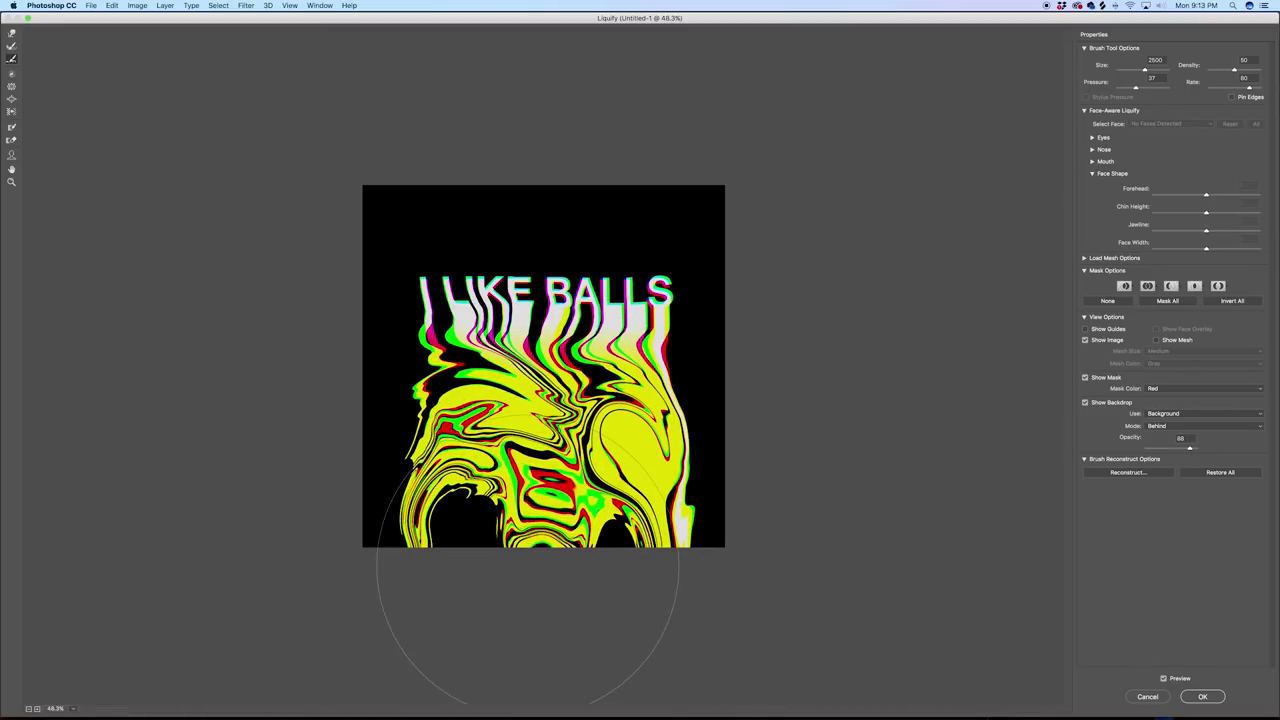
Step: Partly restore the distorted trails with the Reconstruct tool at size 2000 and pressure 24, and apply the Liquify filter
left_click(11, 45)
mouse_move(277, 414)
left_mouse_down()
mouse_move(478, 622)
mouse_move(472, 489)
mouse_move(485, 527)
mouse_move(526, 568)
mouse_move(578, 521)
mouse_move(546, 531)
mouse_move(498, 585)
mouse_move(503, 514)
mouse_move(432, 562)
mouse_move(436, 598)
mouse_move(460, 618)
mouse_move(471, 566)
mouse_move(528, 630)
mouse_move(568, 612)
mouse_move(561, 620)
mouse_move(565, 602)
mouse_move(617, 606)
mouse_move(644, 626)
mouse_move(601, 662)
mouse_move(656, 636)
mouse_move(652, 606)
mouse_move(644, 633)
mouse_move(604, 644)
mouse_move(623, 644)
mouse_move(609, 644)
mouse_move(634, 599)
mouse_move(640, 624)
mouse_move(614, 629)
mouse_move(626, 594)
mouse_move(646, 634)
mouse_move(647, 539)
mouse_move(589, 589)
mouse_move(491, 545)
mouse_move(488, 494)
mouse_move(533, 528)
mouse_move(604, 531)
mouse_move(667, 453)
mouse_move(579, 371)
mouse_move(551, 510)
mouse_move(599, 659)
left_mouse_up()
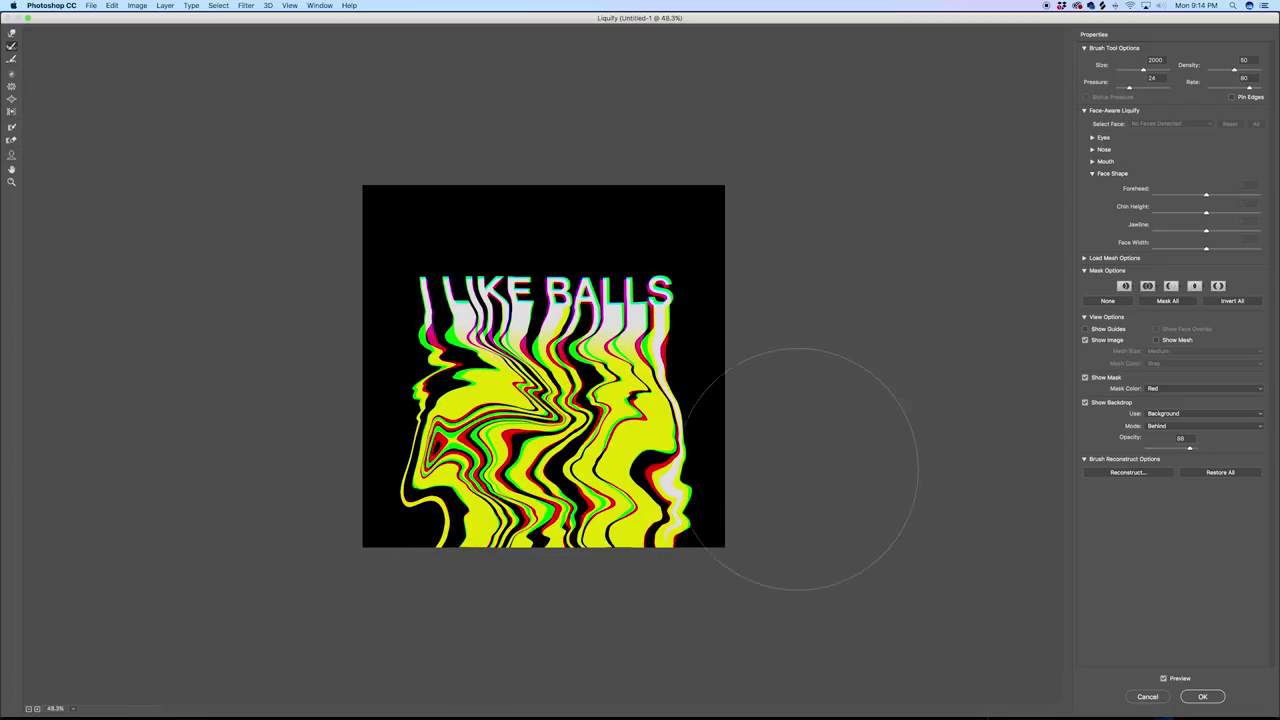
left_click(1203, 696)
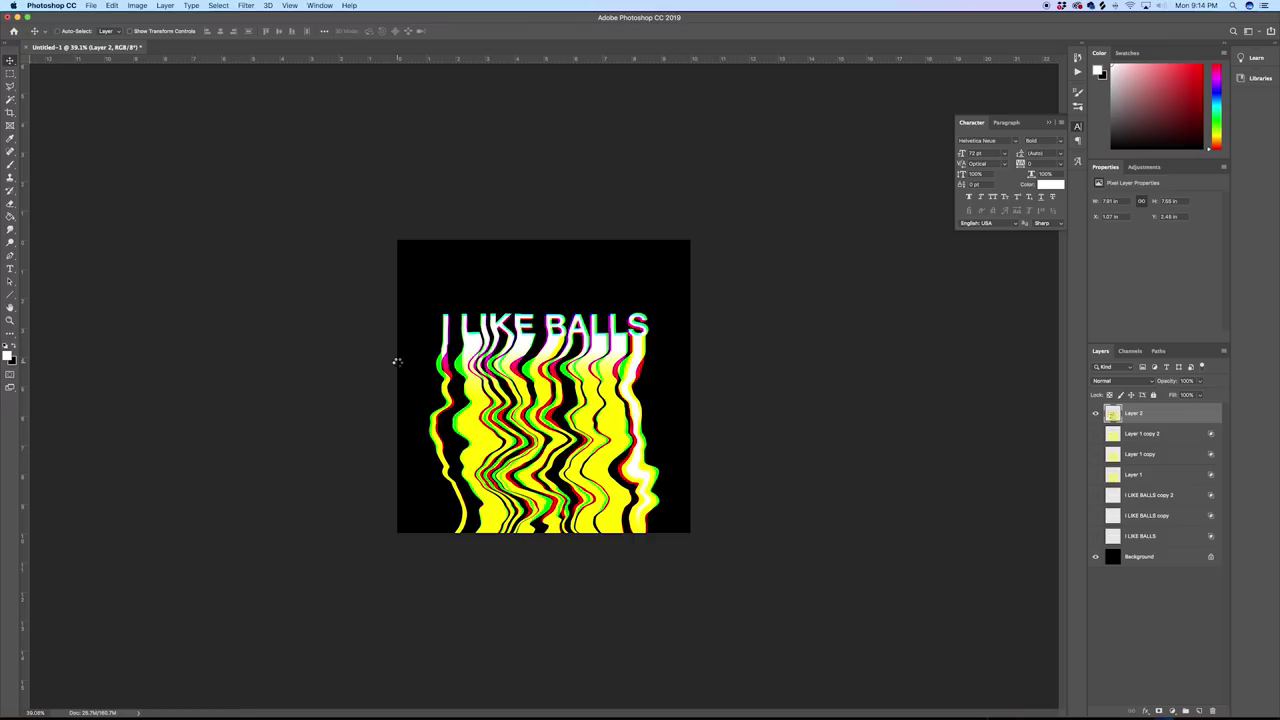
scroll(437, 367, "down", 5)
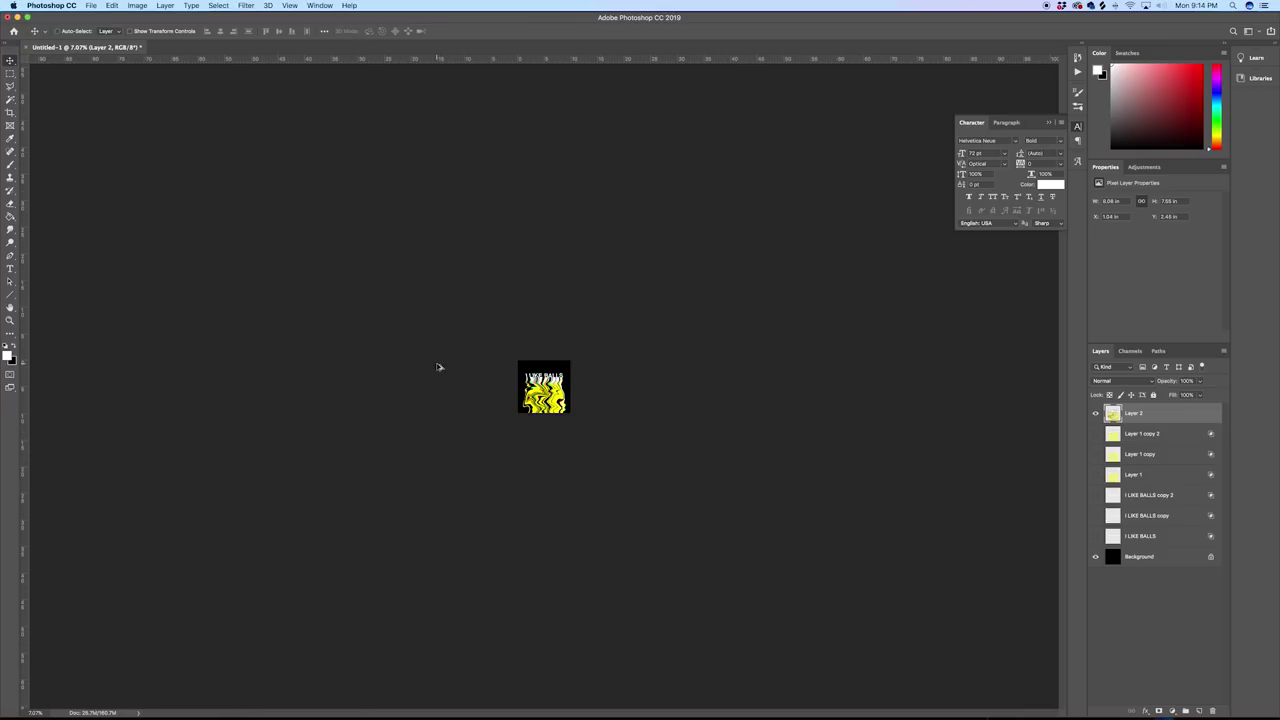
scroll(437, 367, "up", 5)
scroll(437, 367, "up", 3)
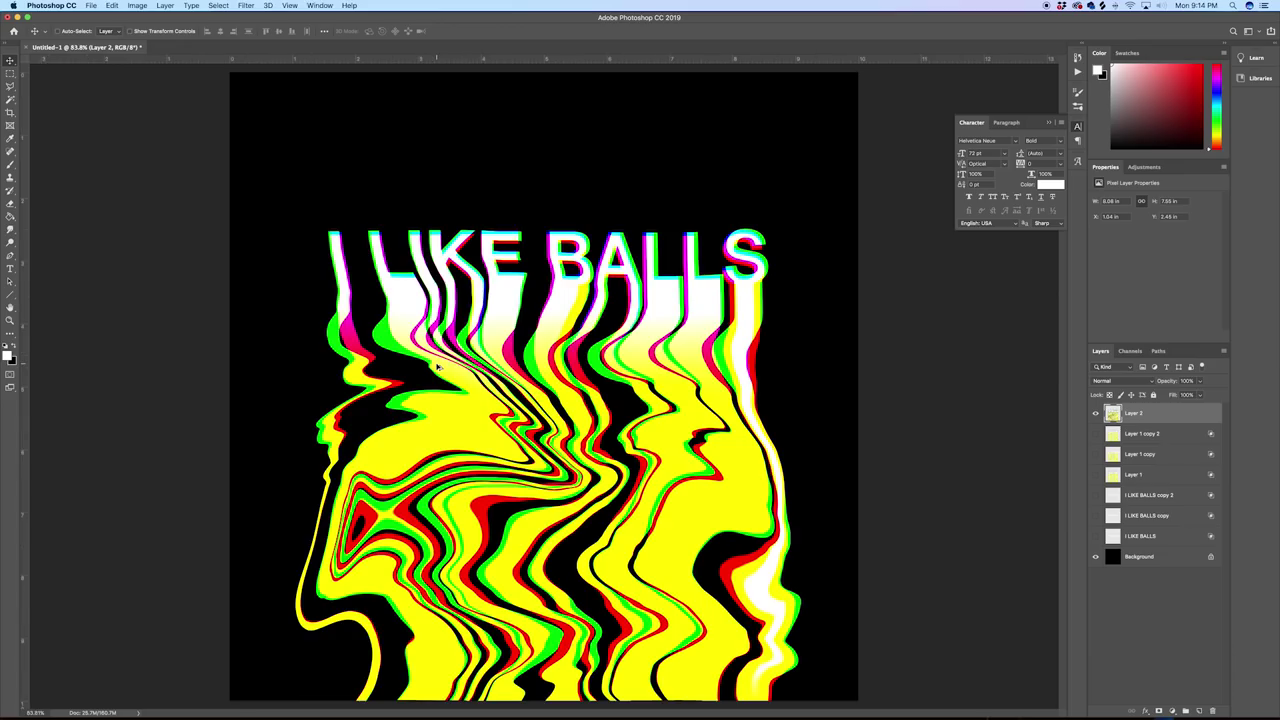
scroll(437, 367, "down", 3)
scroll(437, 367, "up", 2)
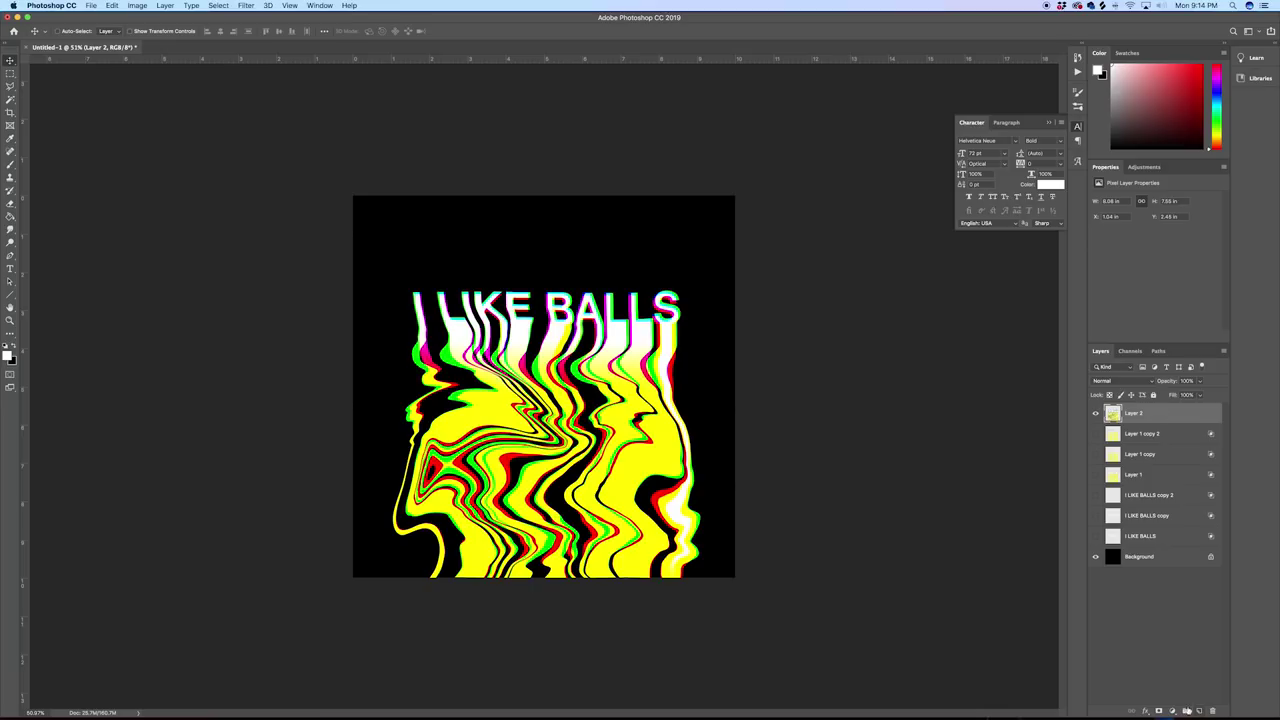
Step: Add a layer mask to Layer 2 and draw a vertical Foreground to Background gradient that fades the trails toward the bottom
left_click(1159, 711)
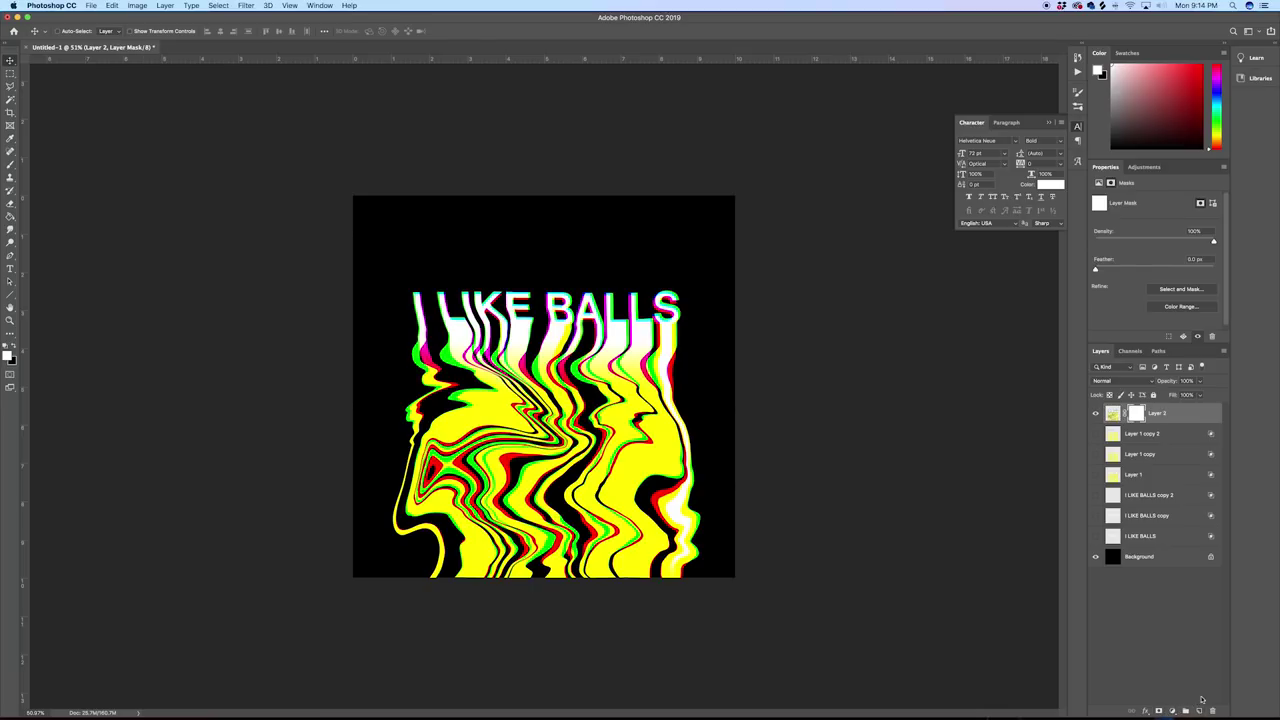
left_click_drag(10, 216, 59, 217)
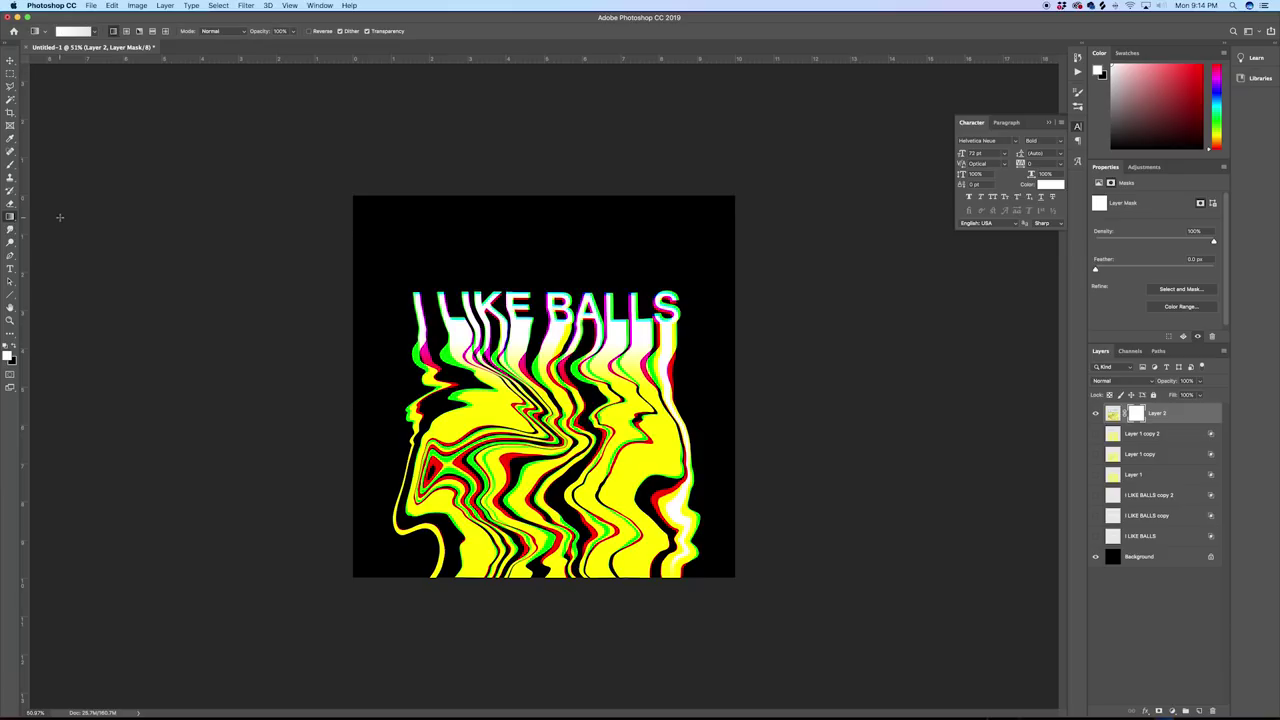
left_click(78, 31)
left_click(806, 216)
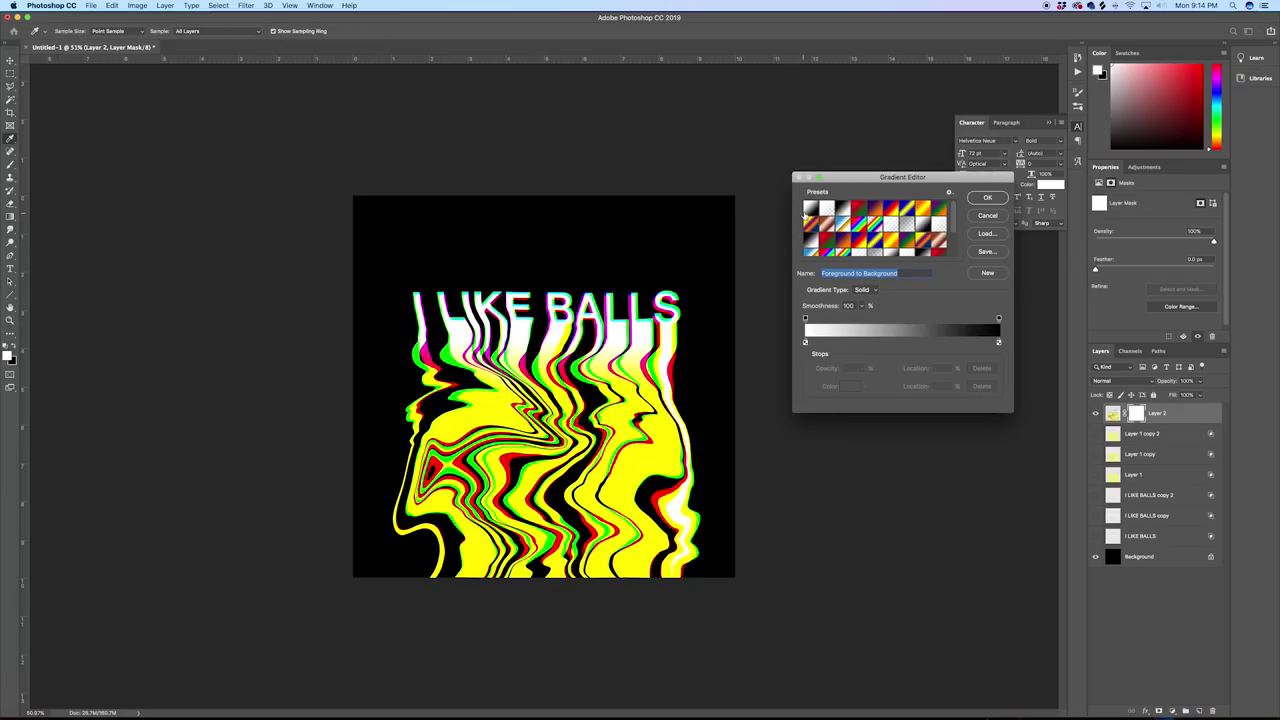
left_click(987, 199)
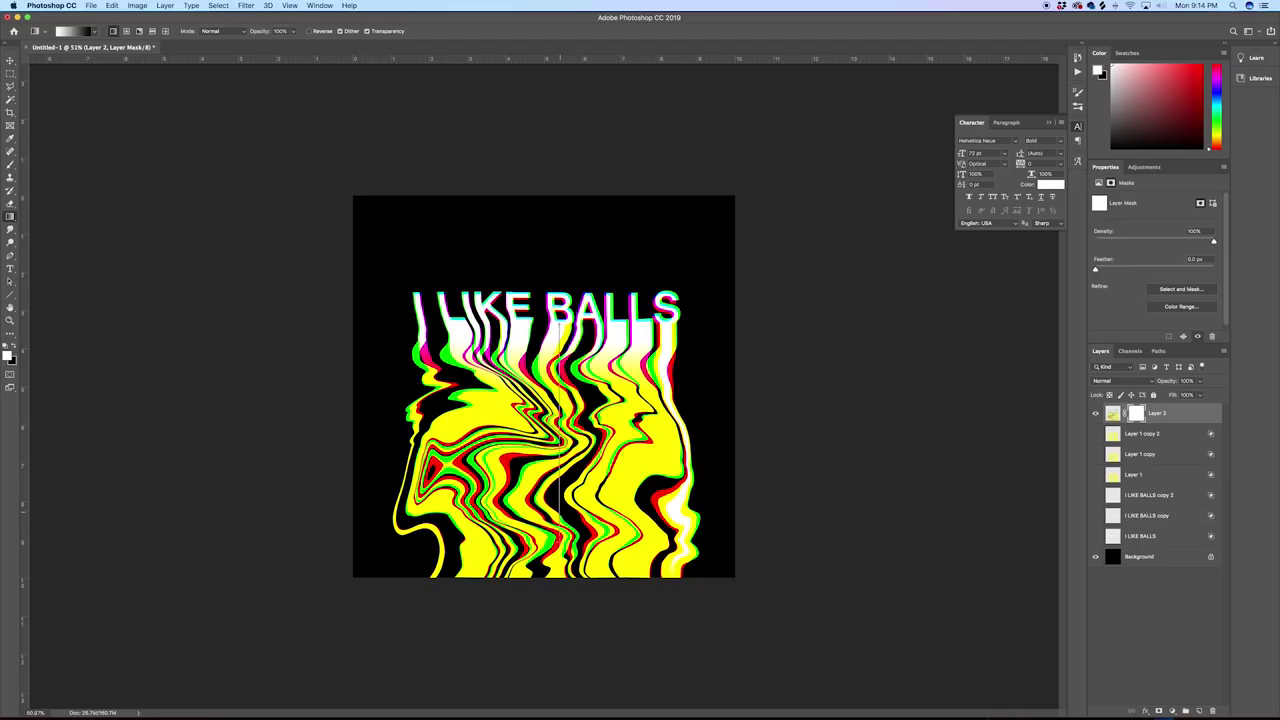
left_click_drag(559, 576, 559, 574)
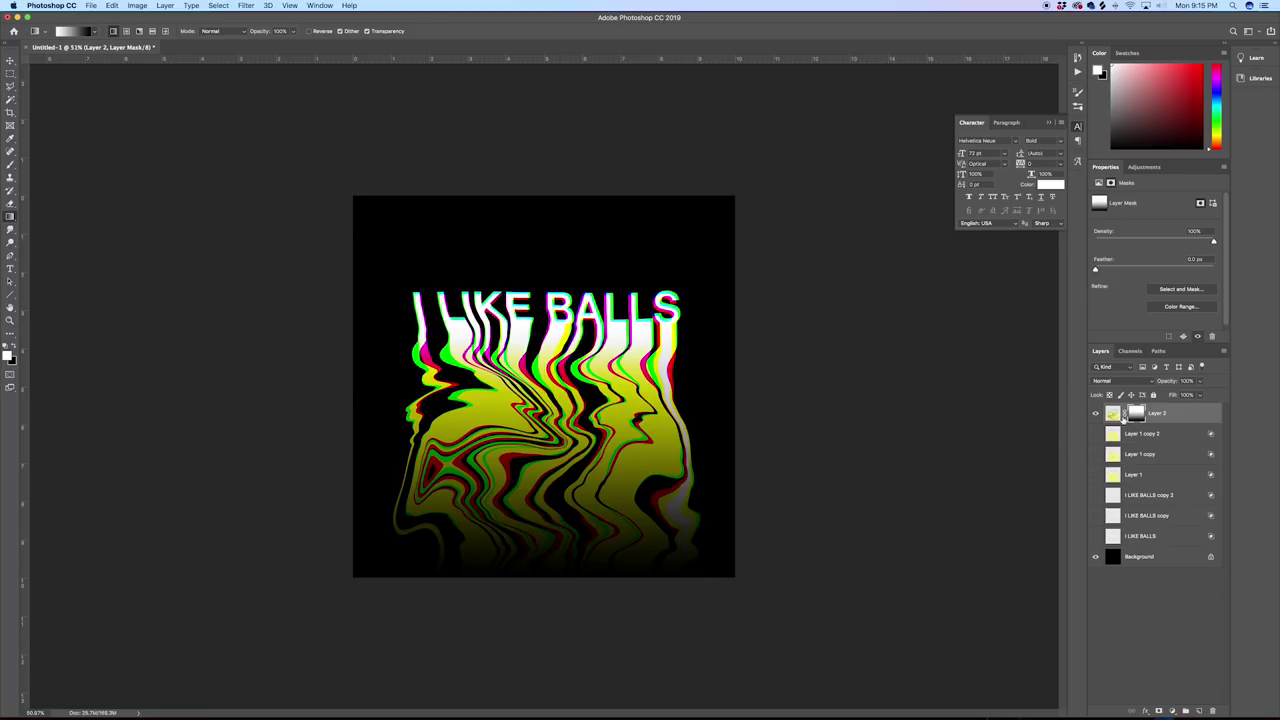
Step: Start a Lens Blur on Layer 2's image with the layer mask as the depth map source, previewed at 50%
left_click(1113, 413)
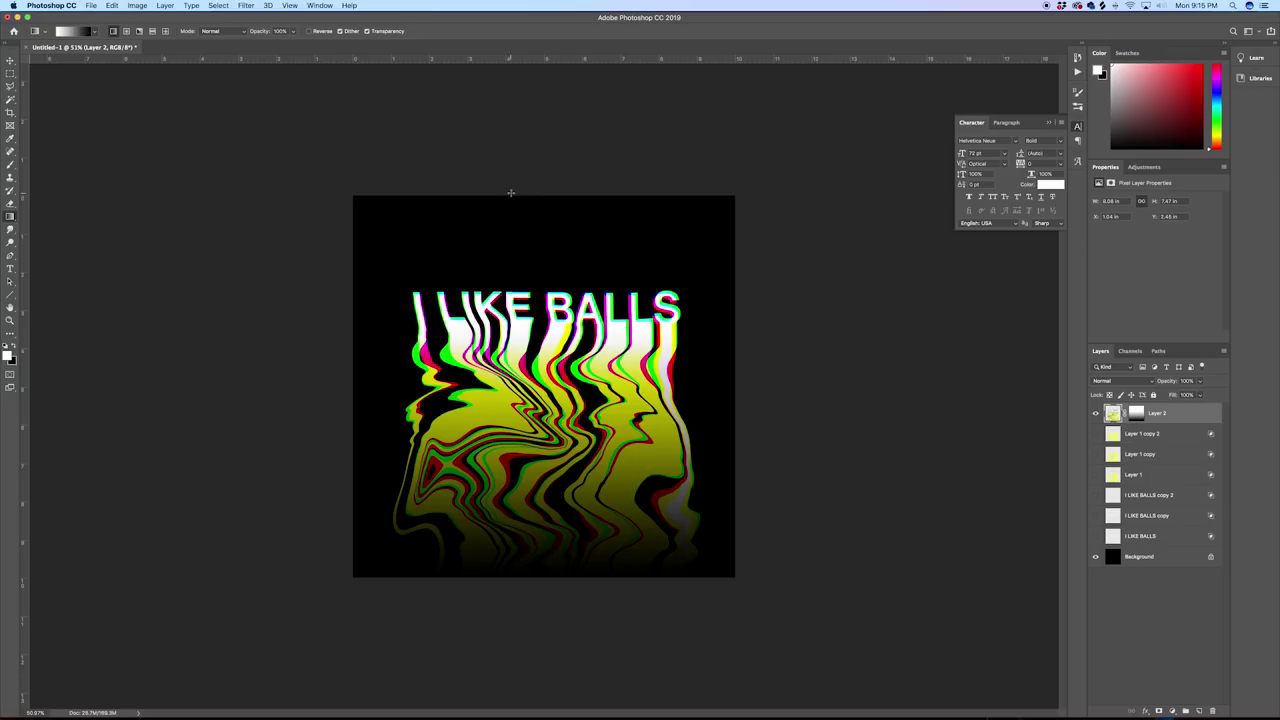
left_click(245, 5)
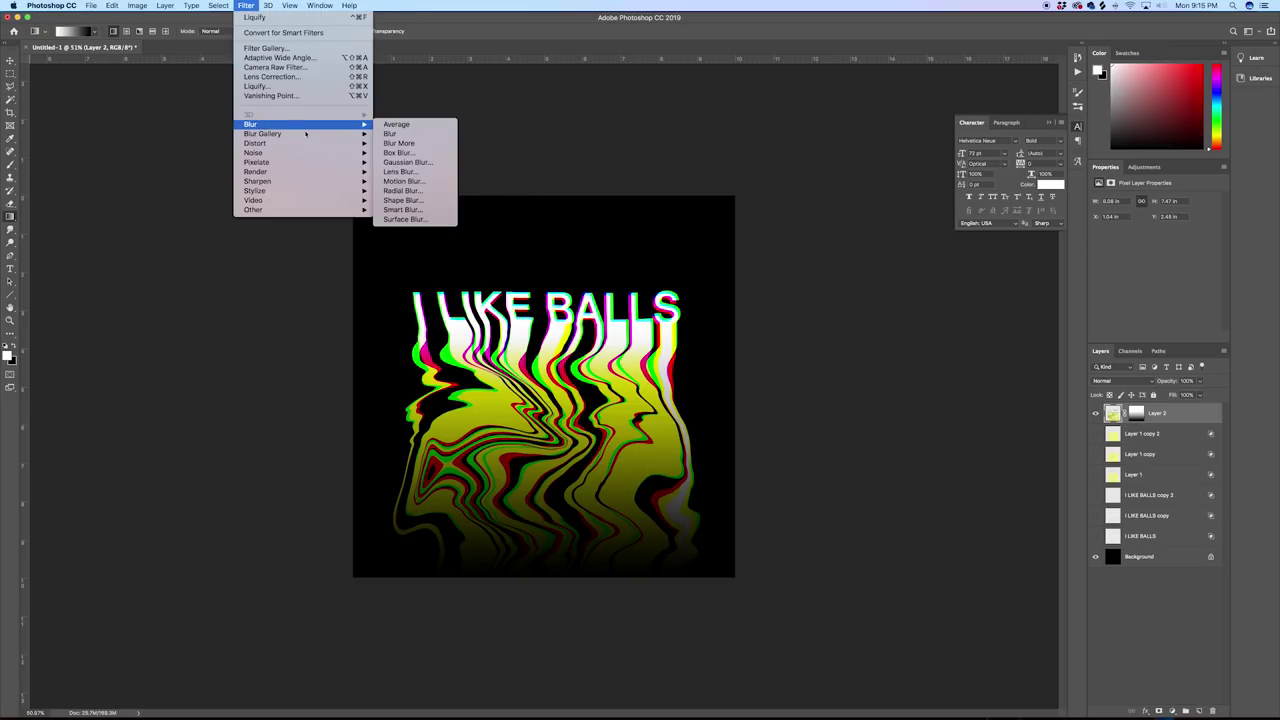
mouse_move(362, 122)
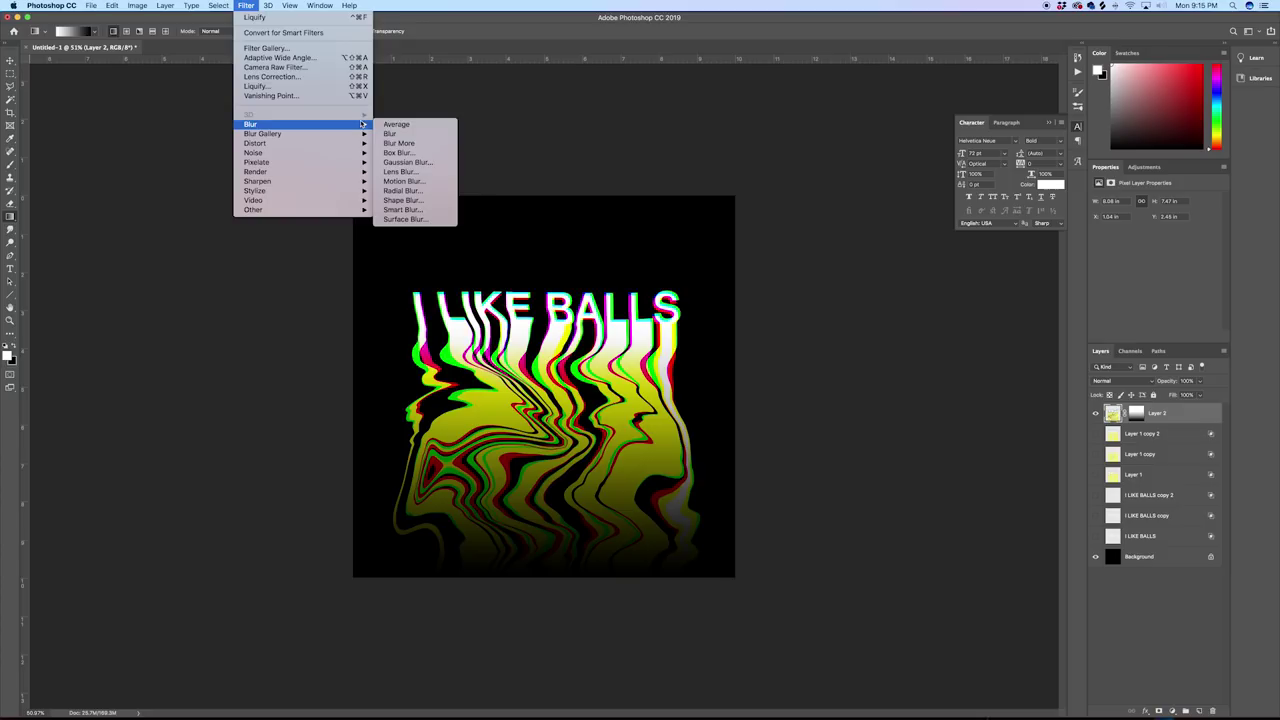
left_click(409, 173)
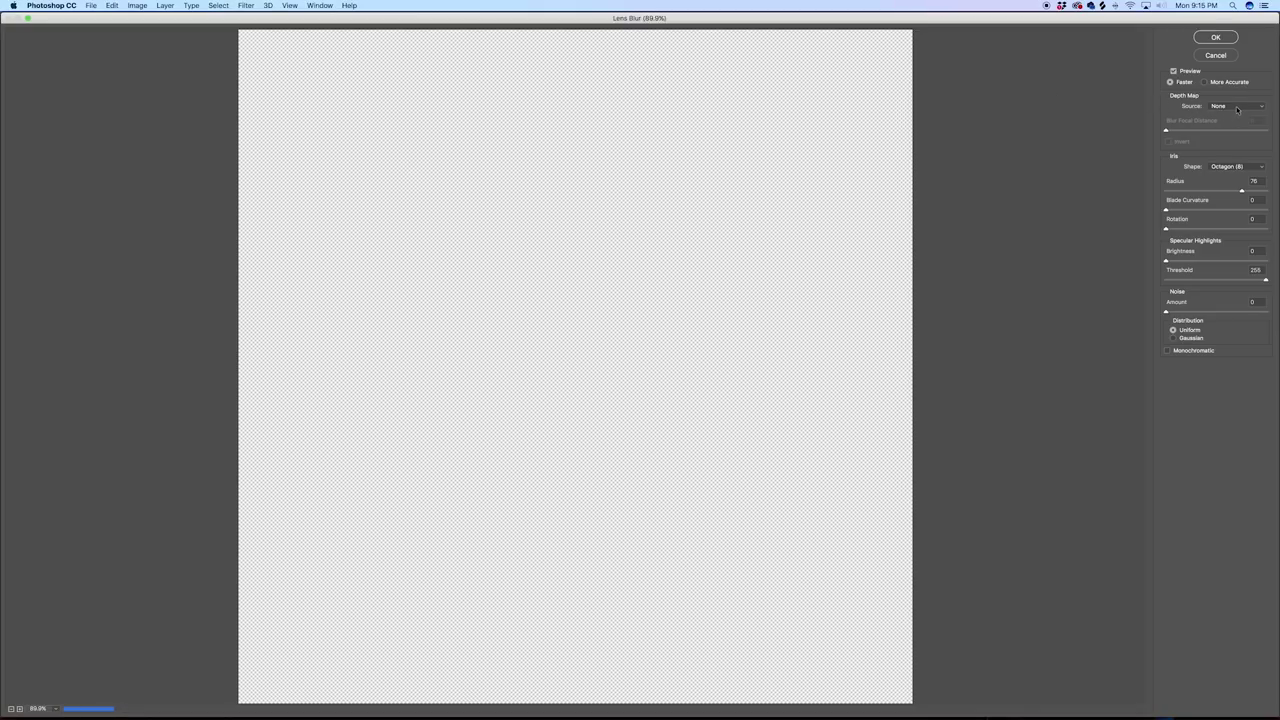
left_click(1237, 106)
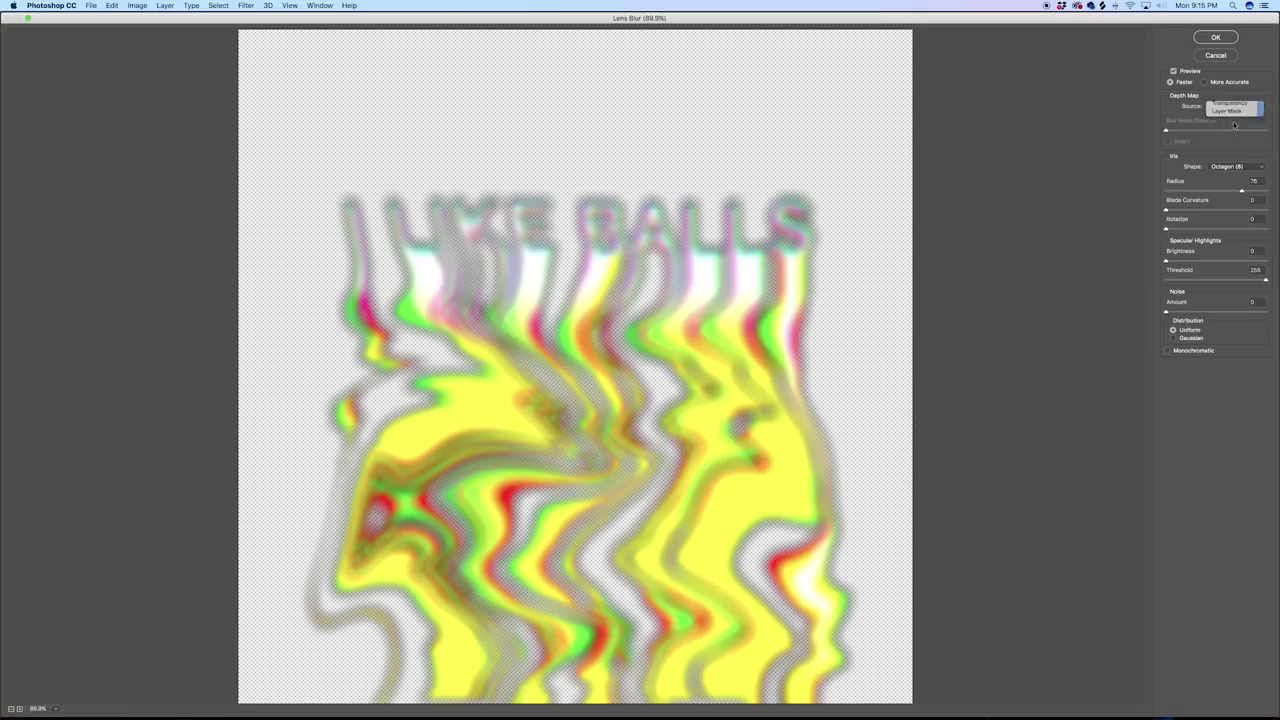
left_click(1235, 119)
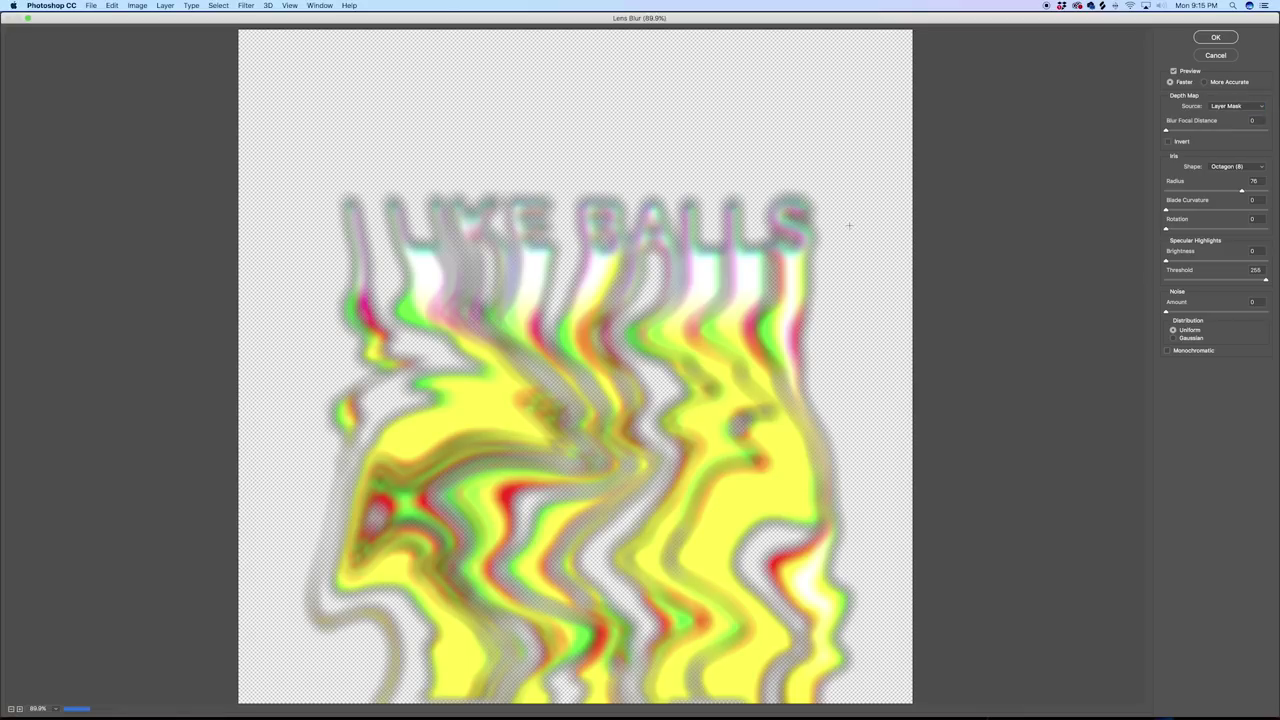
left_click(11, 708)
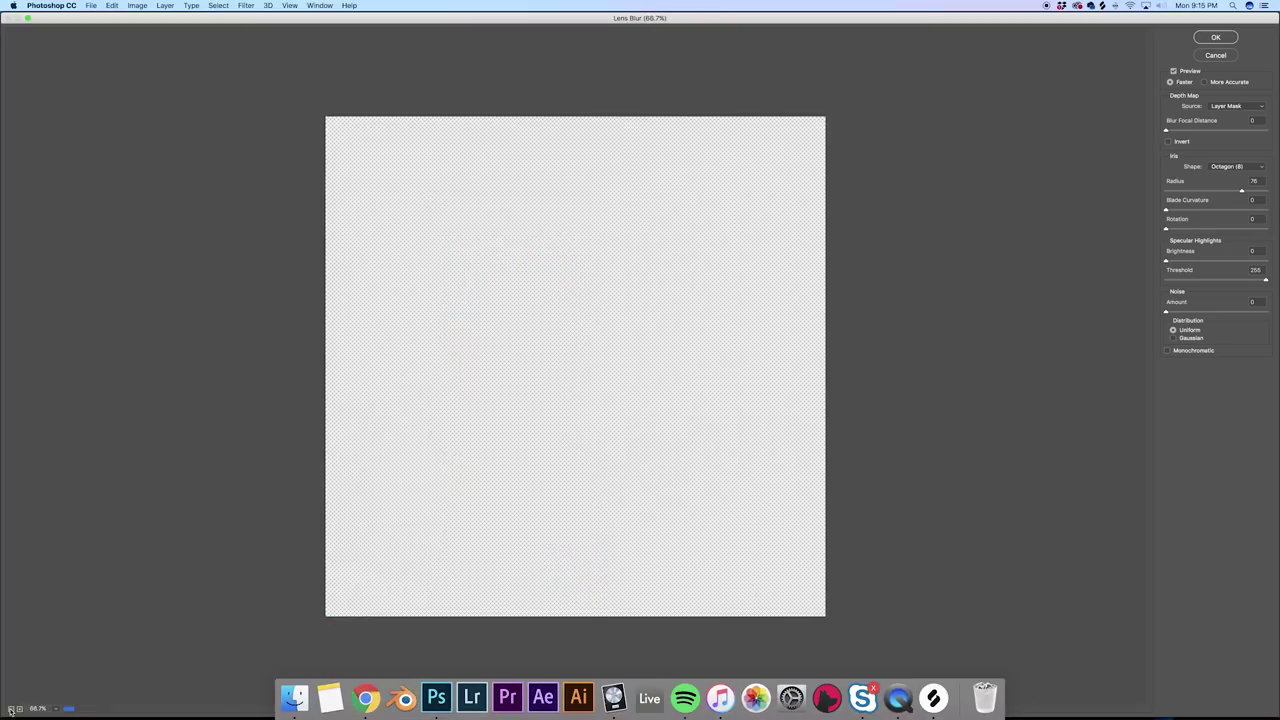
left_click(11, 708)
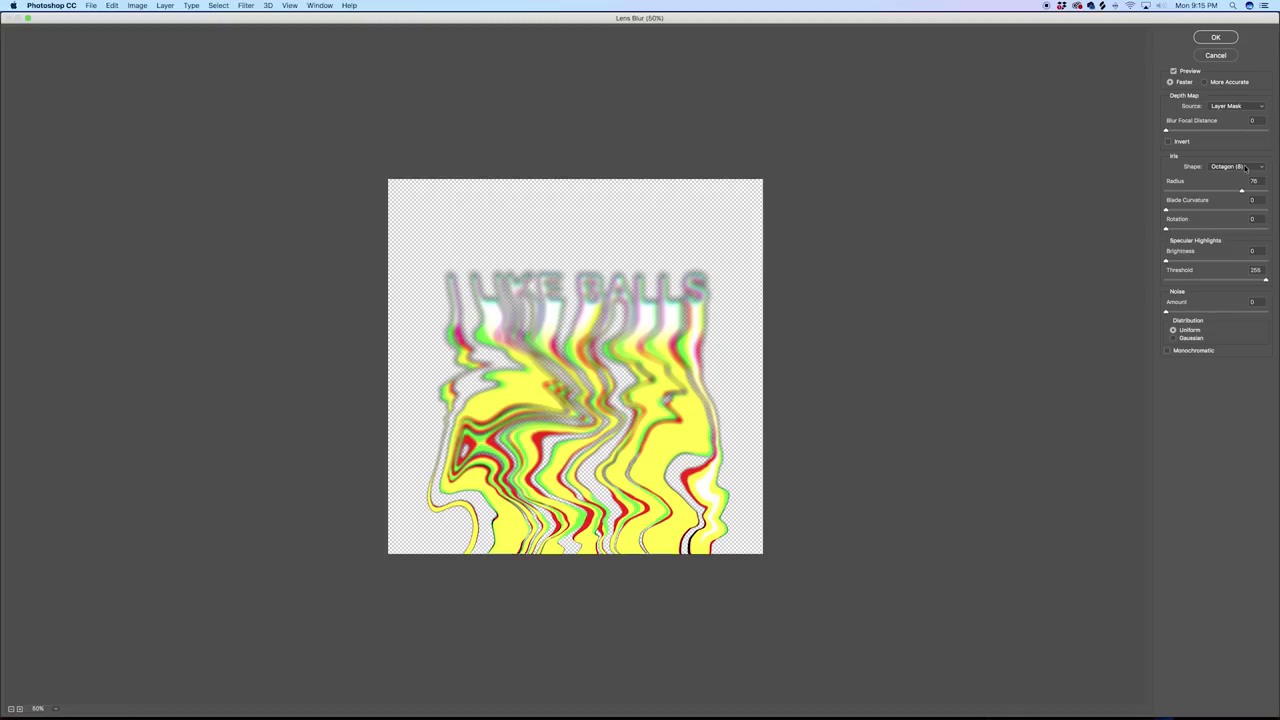
Step: Invert the depth map so the blur affects the lower trails, reduce the blur radius, and apply the Lens Blur
left_click(1168, 142)
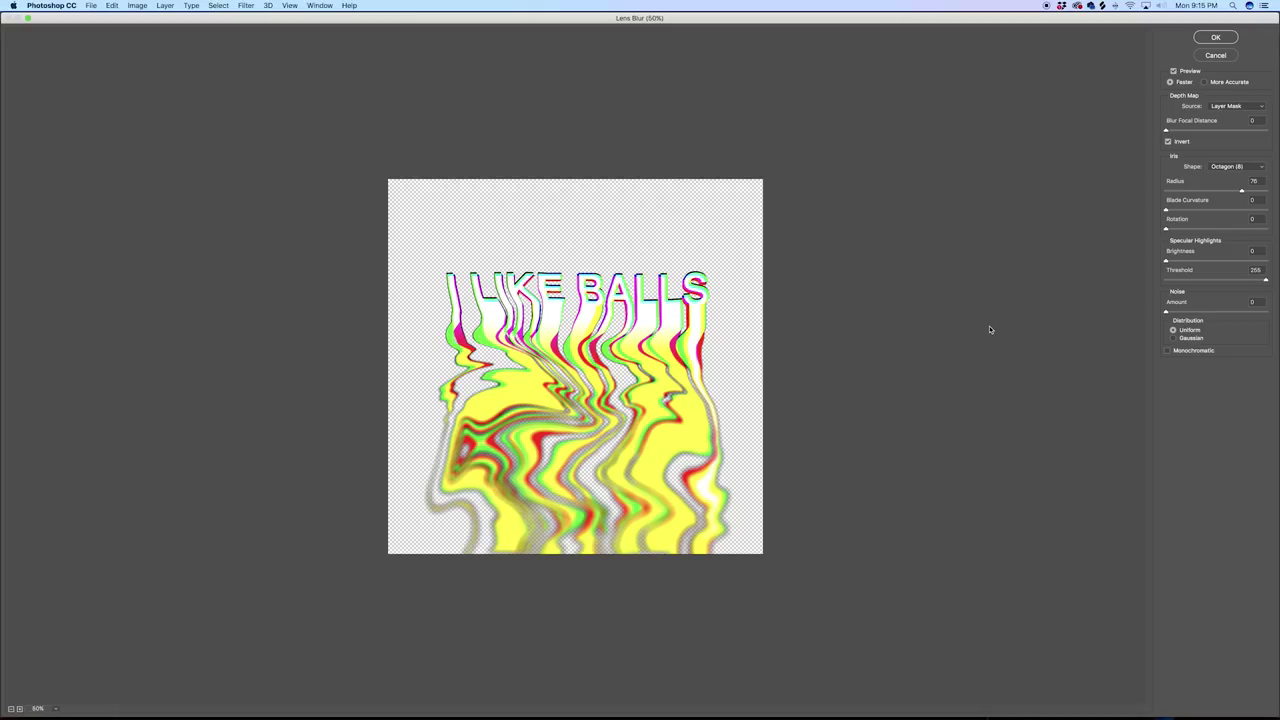
left_click(1219, 191)
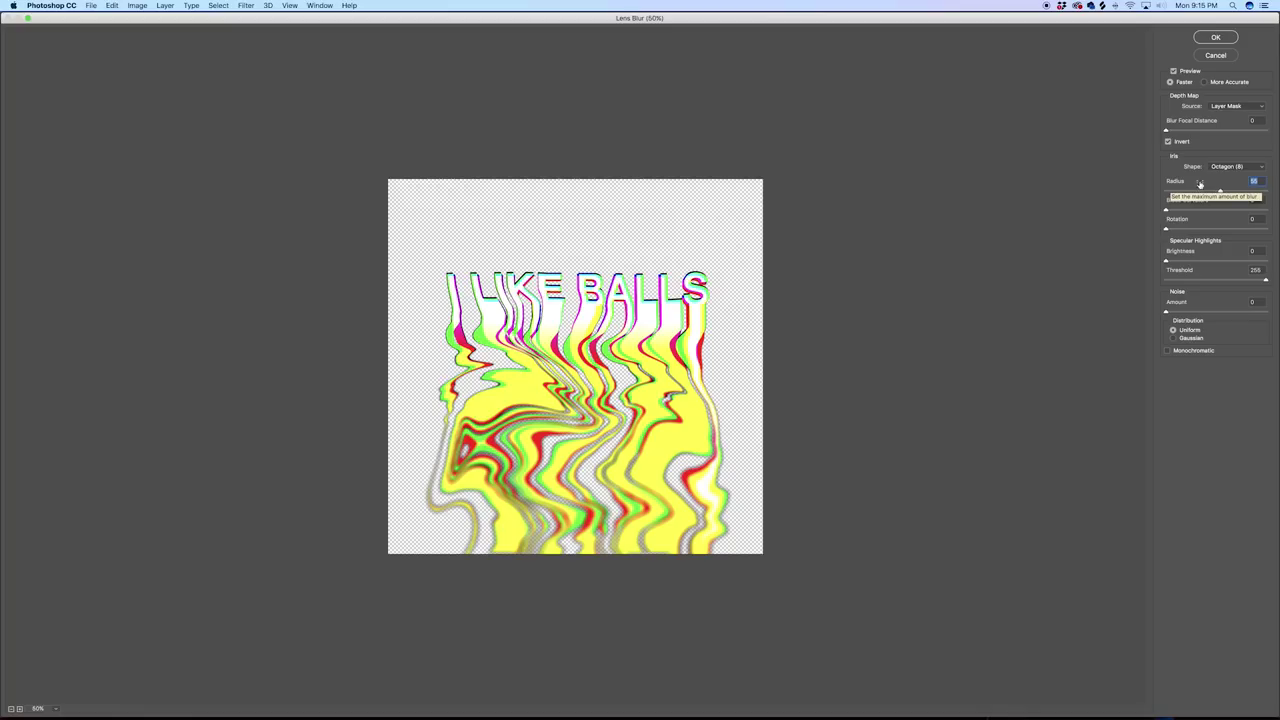
left_click(1217, 38)
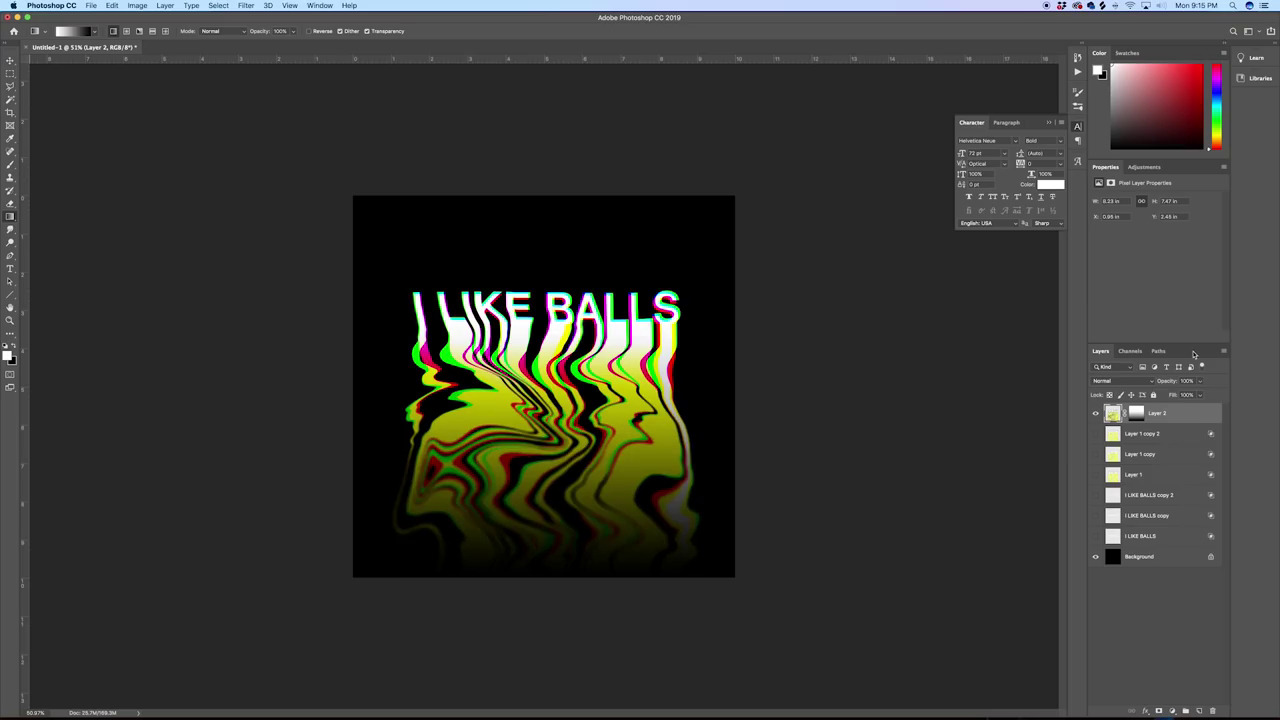
Step: Delete the layer mask from Layer 2 without applying it
left_click(1140, 417)
right_click(1140, 417)
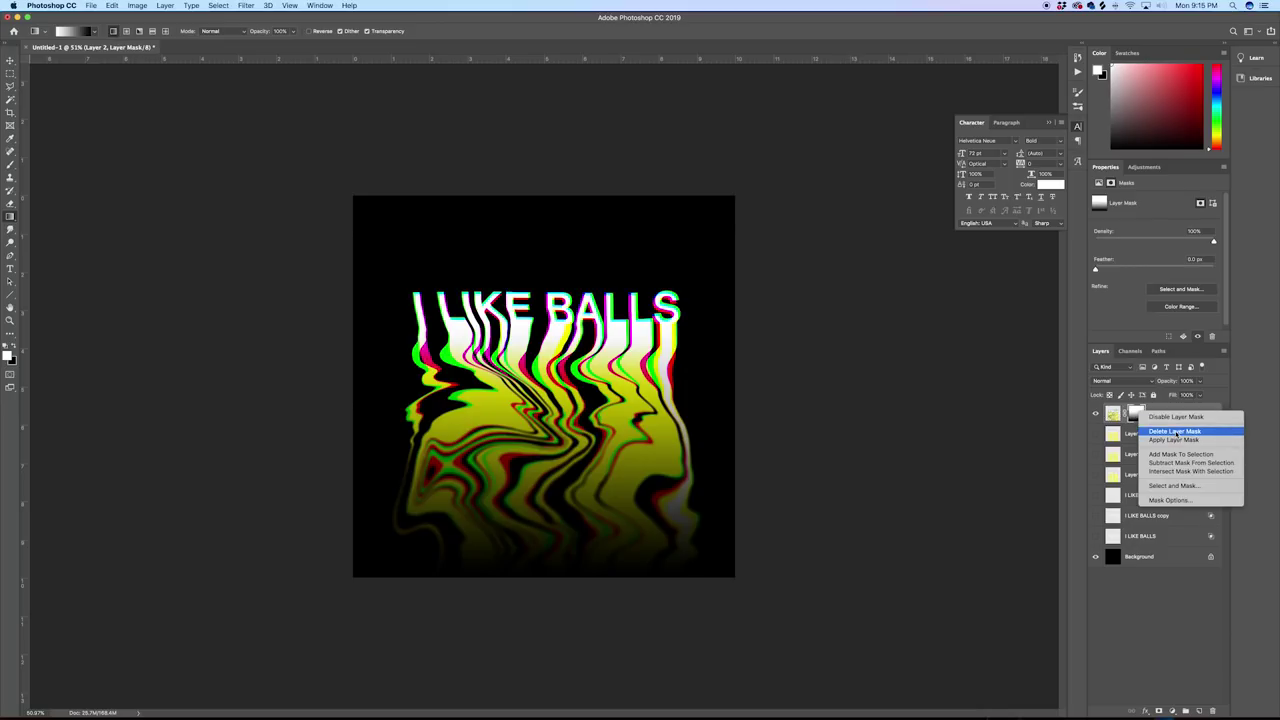
left_click(1176, 432)
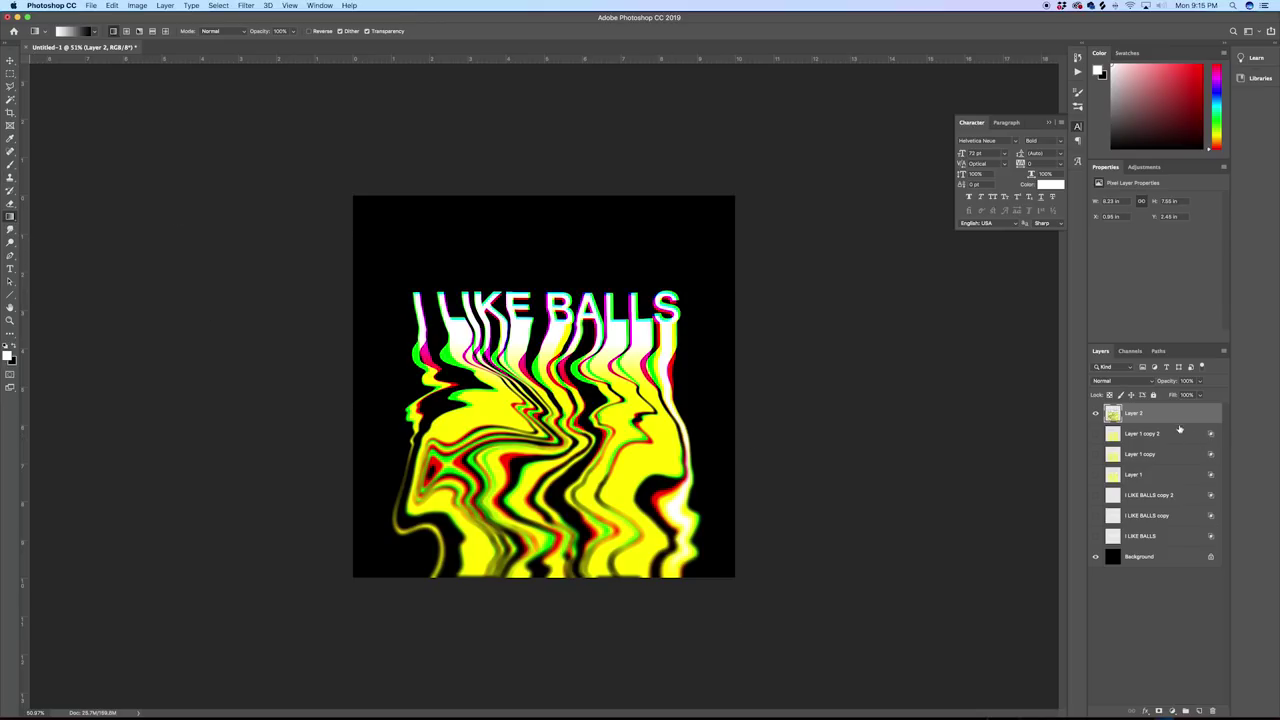
Step: Add a new layer above Layer 2 and set up a soft round brush of size 1800 in the trails' yellow
left_click(1200, 711)
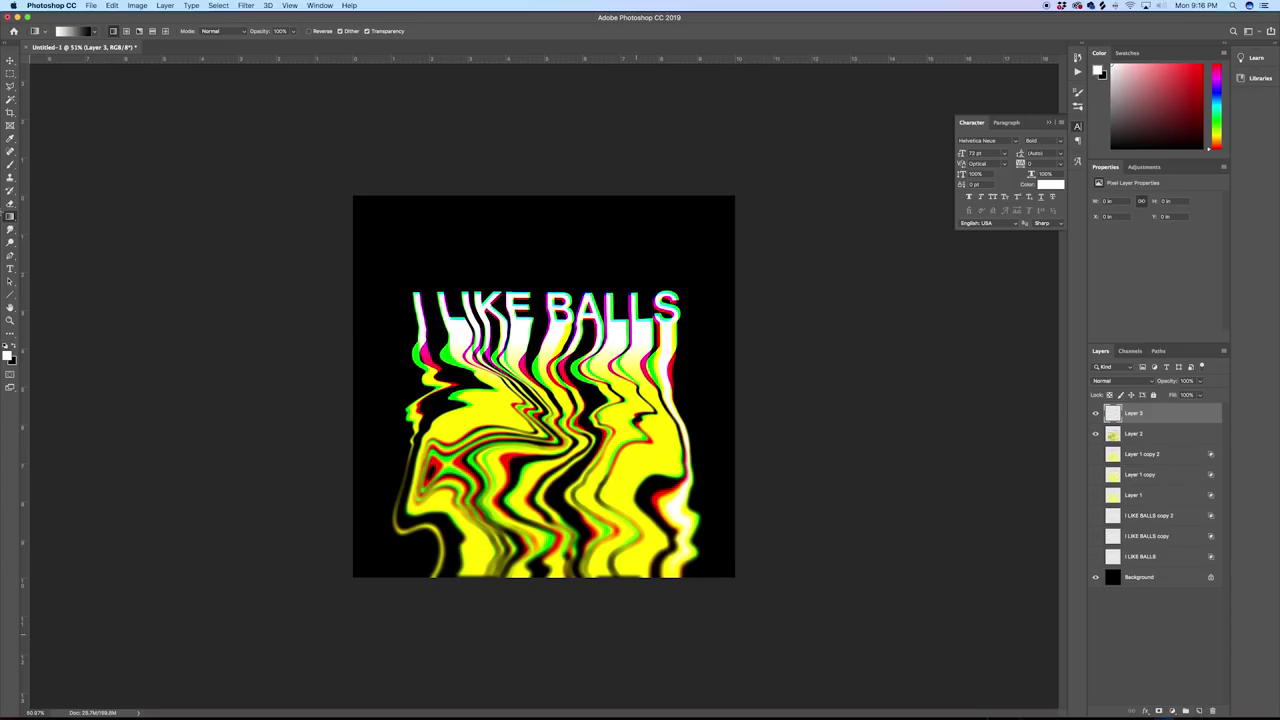
left_click(10, 164)
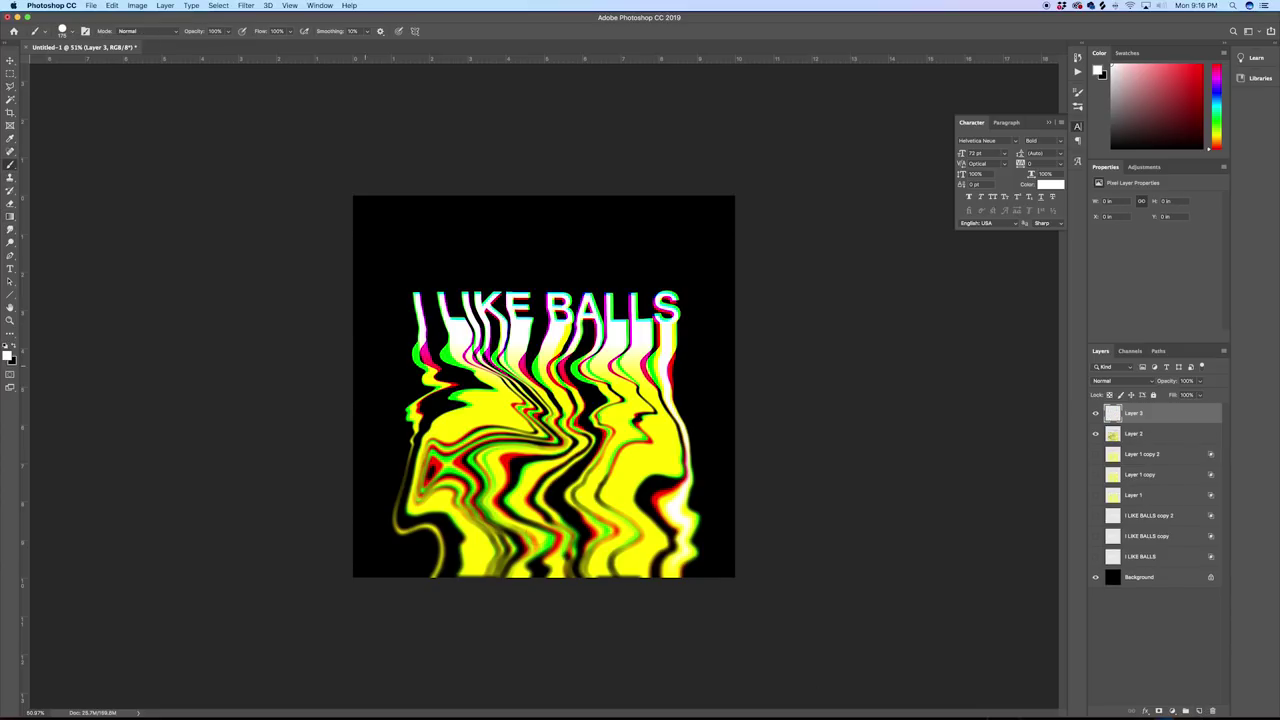
left_click(72, 31)
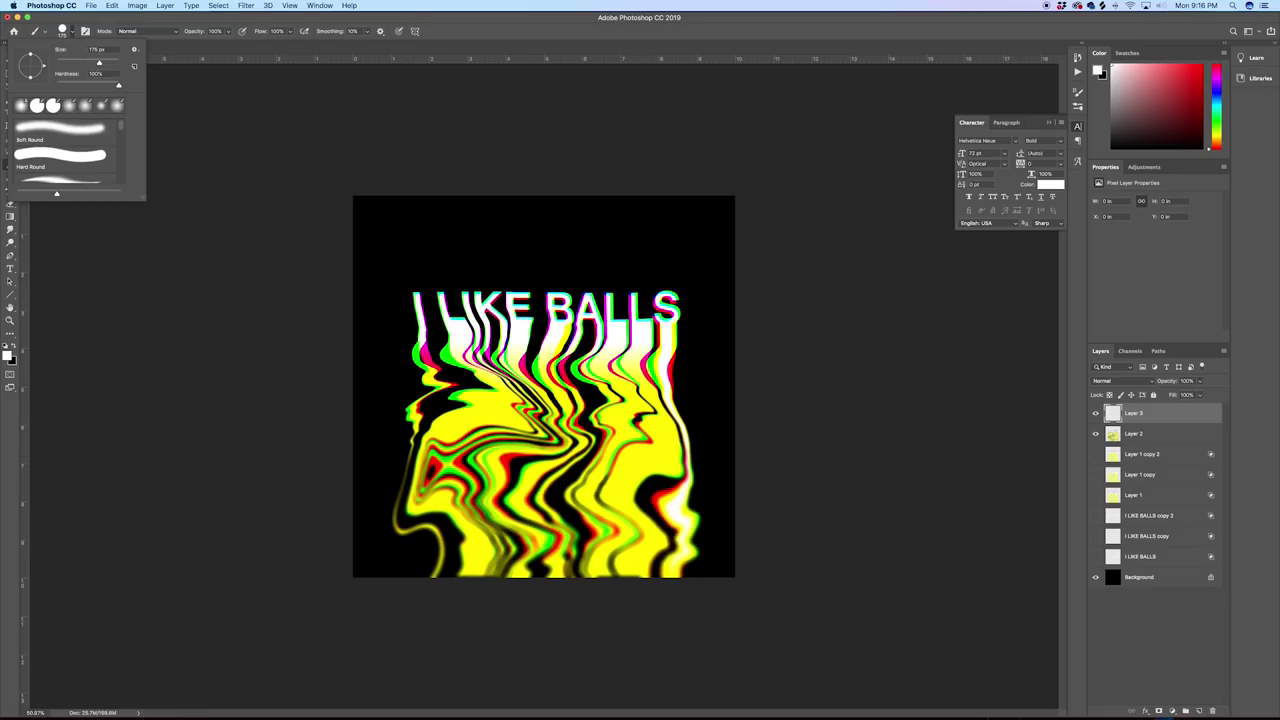
left_click_drag(109, 64, 113, 64)
left_click_drag(99, 85, 56, 85)
left_click(622, 414, "alt")
key("]")
key("]")
key("]")
key("]")
key("]")
key("]")
key("]")
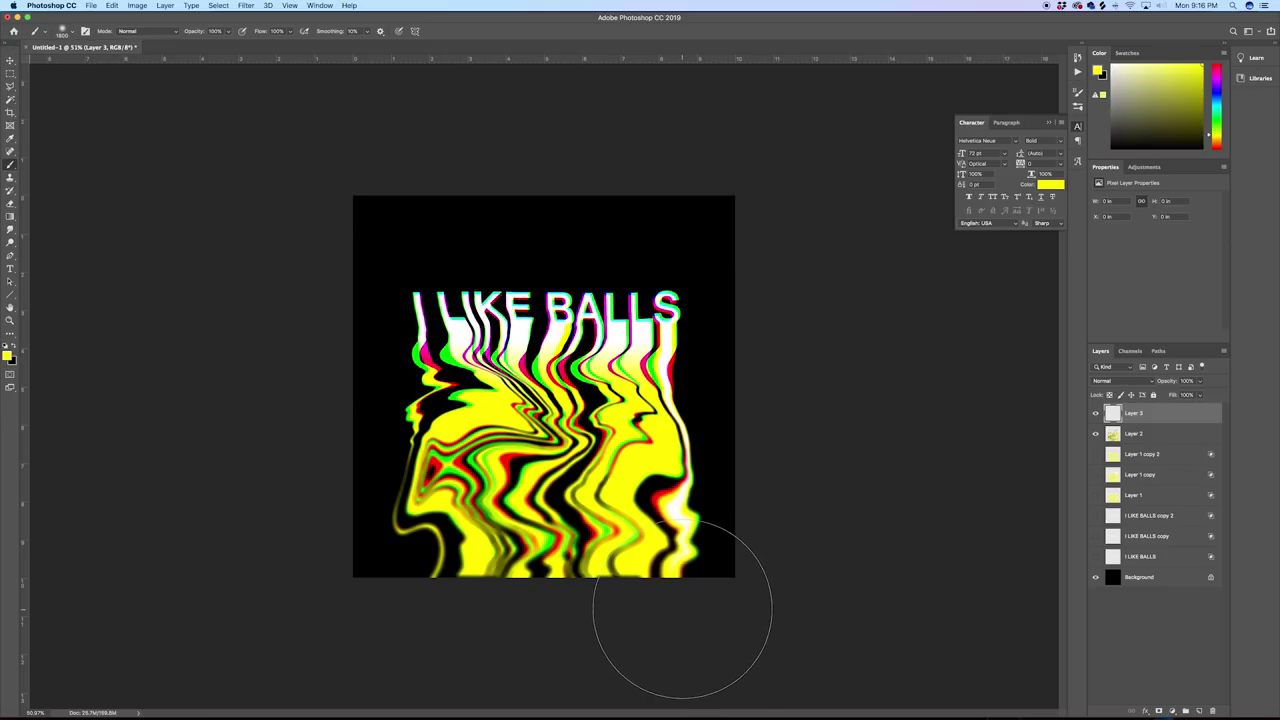
Step: Paint a yellow glow across the canvas's lower part with a 2700 brush and lower Layer 3's opacity to 24%
key("bracketright")
key("bracketright")
key("bracketright")
key("bracketright")
key("bracketright")
key("bracketright")
mouse_move(640, 590)
left_mouse_down()
mouse_move(629, 686)
mouse_move(514, 557)
mouse_move(464, 563)
mouse_move(450, 490)
left_mouse_up()
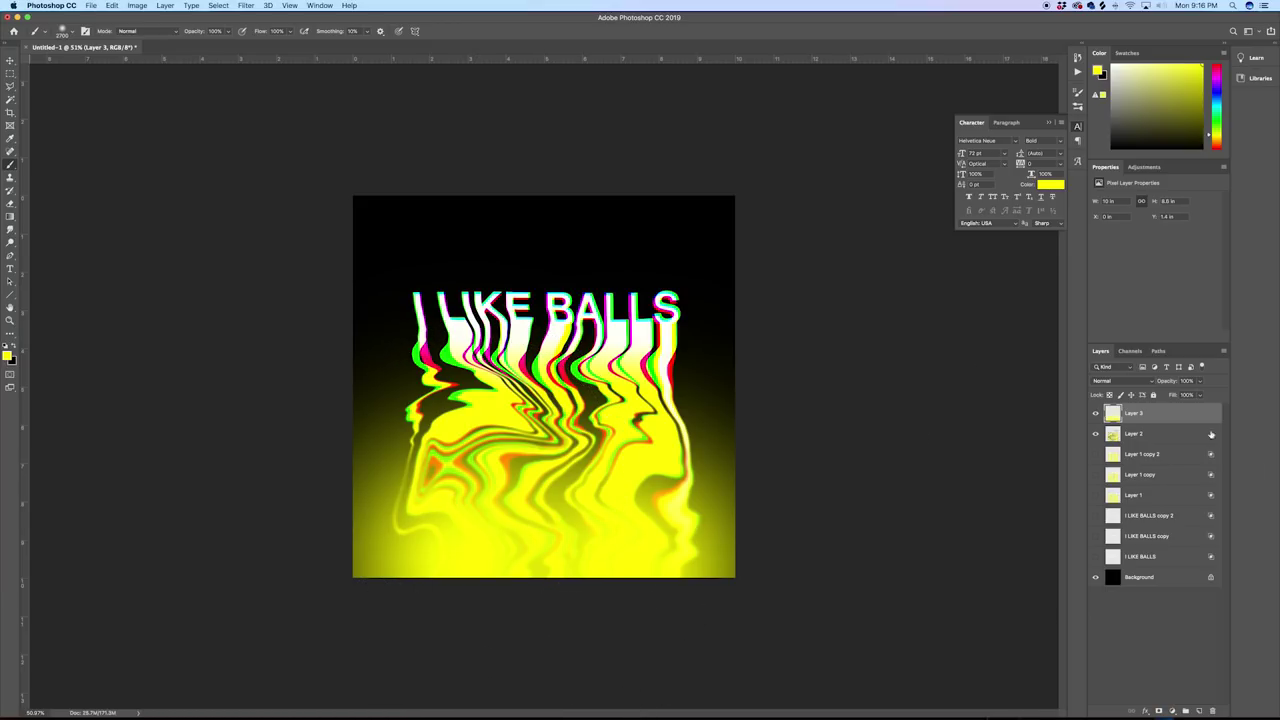
left_click(1207, 381)
left_click_drag(1203, 397, 1164, 397)
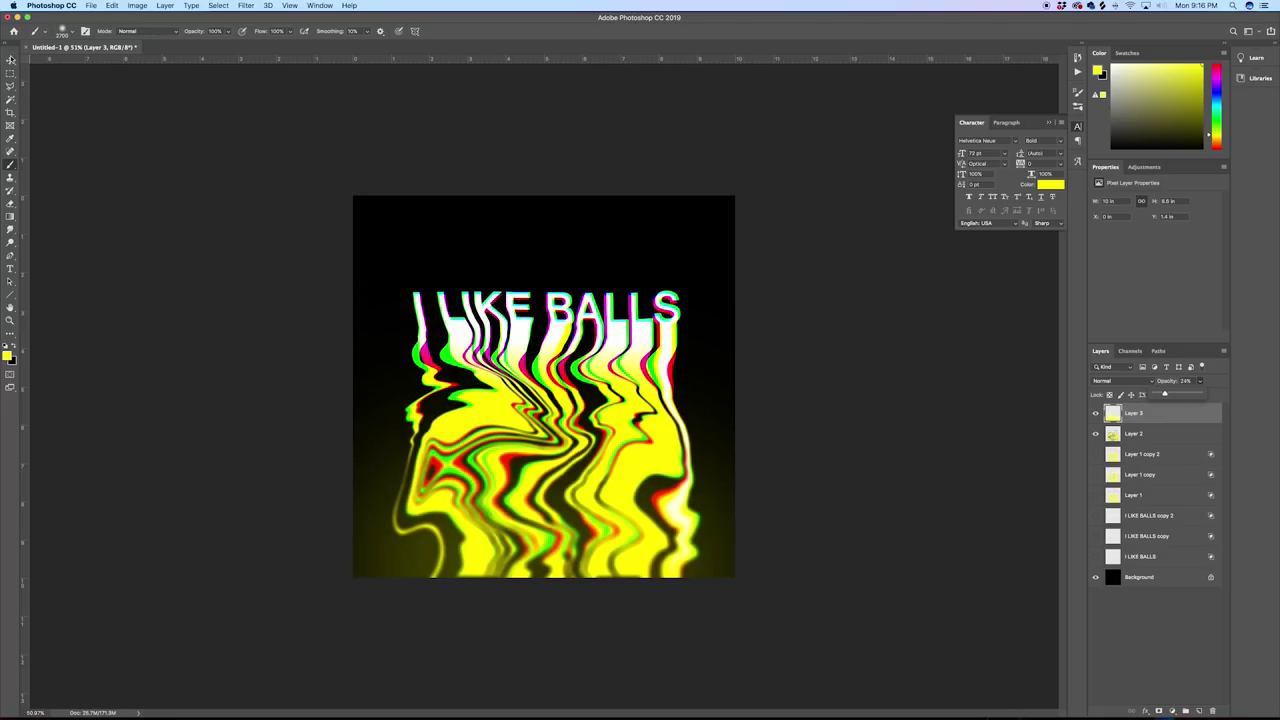
Step: Lower the brush opacity to 25% and add a new layer above Layer 3
left_click(73, 33)
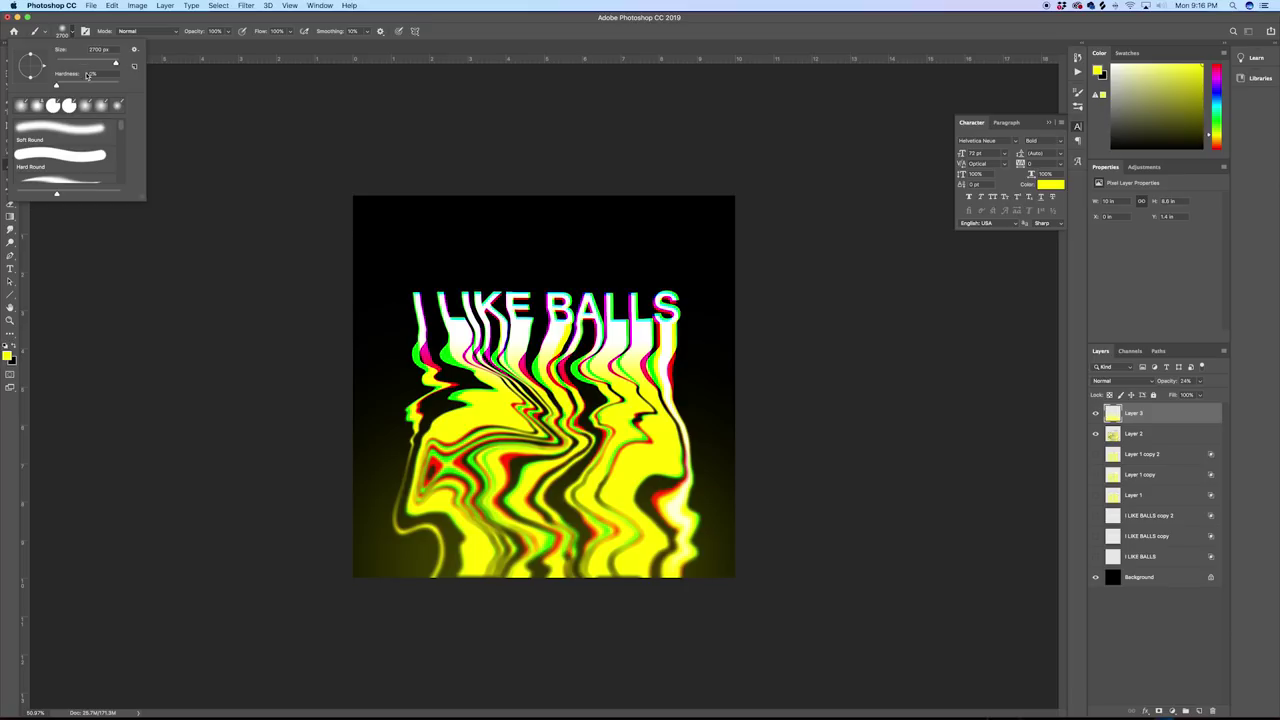
left_click(227, 32)
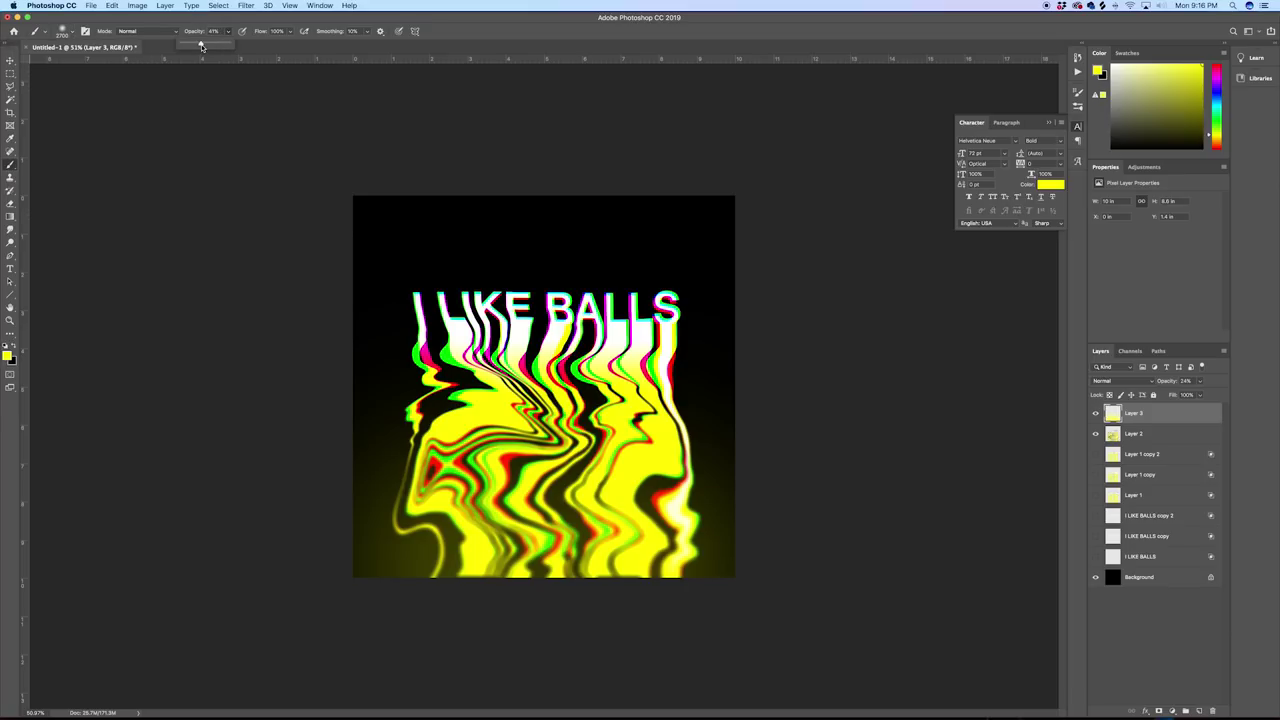
left_click_drag(201, 46, 195, 48)
left_click(1199, 711)
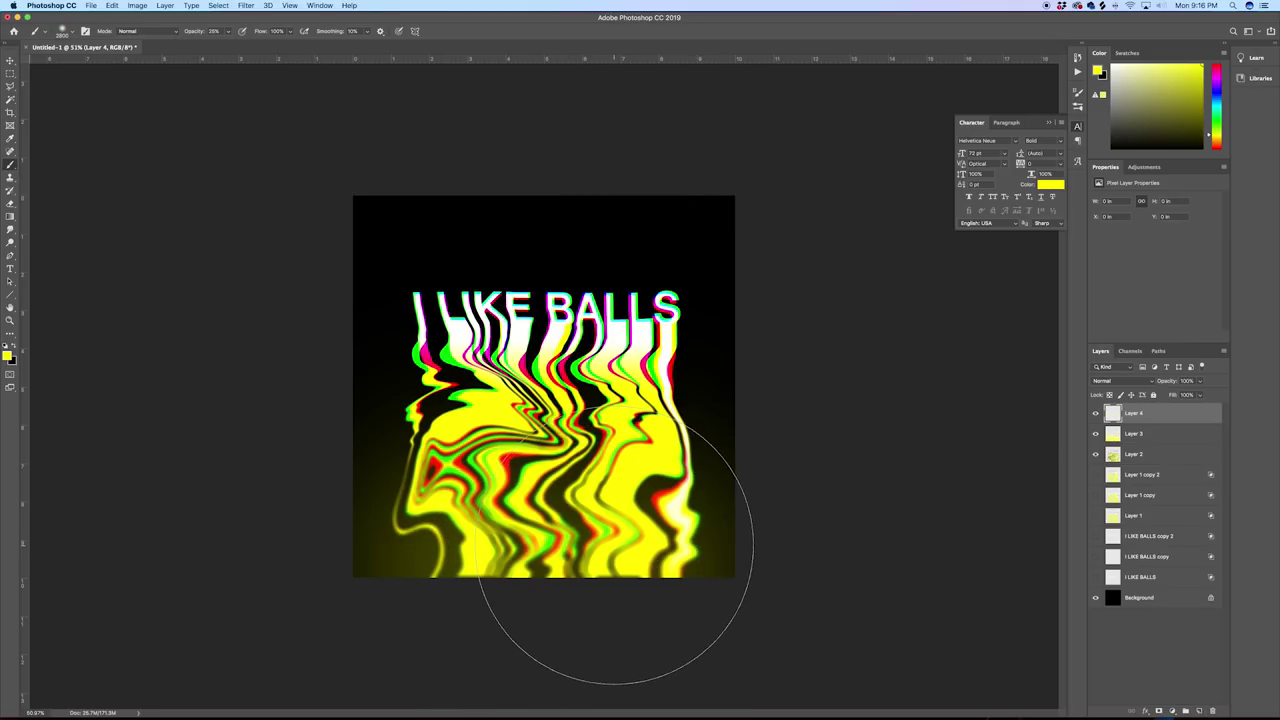
Step: Paint a broad, soft yellow glow on Layer 4 across the lower trails and up to the letters, starting with a 2800 brush
left_click_drag(592, 557, 615, 548)
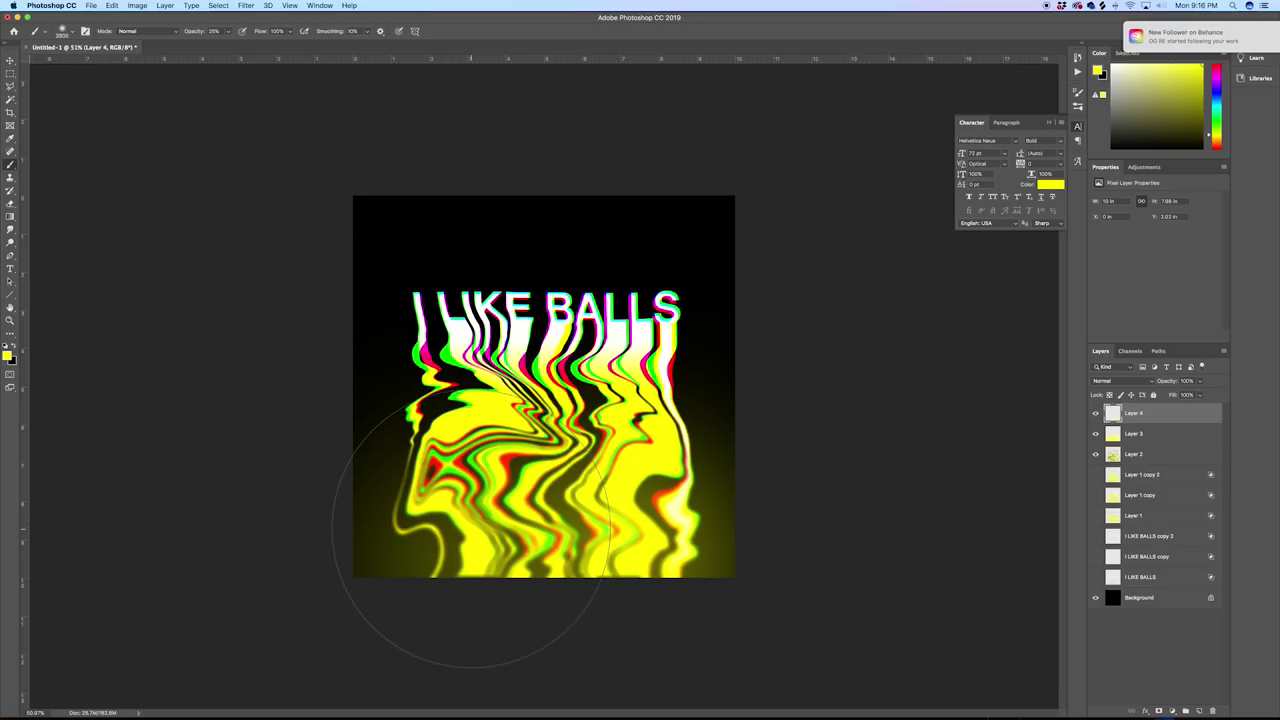
left_click_drag(467, 530, 445, 515)
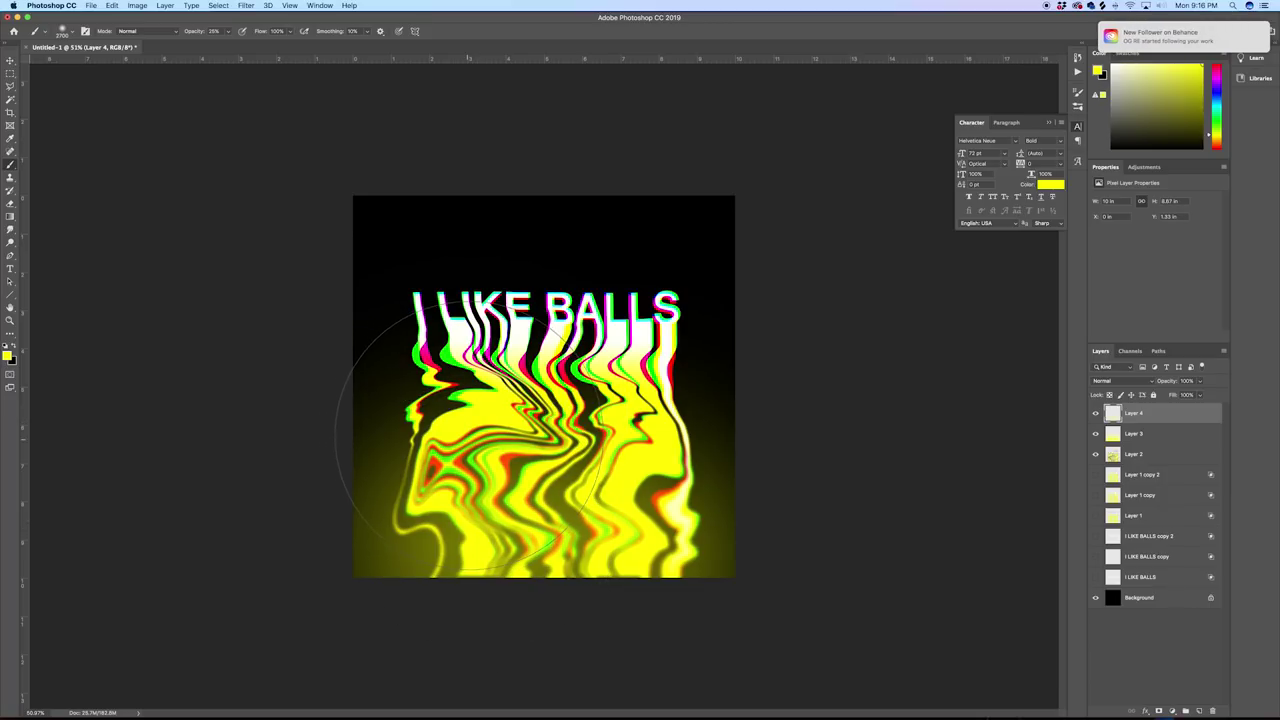
left_click_drag(471, 435, 460, 340)
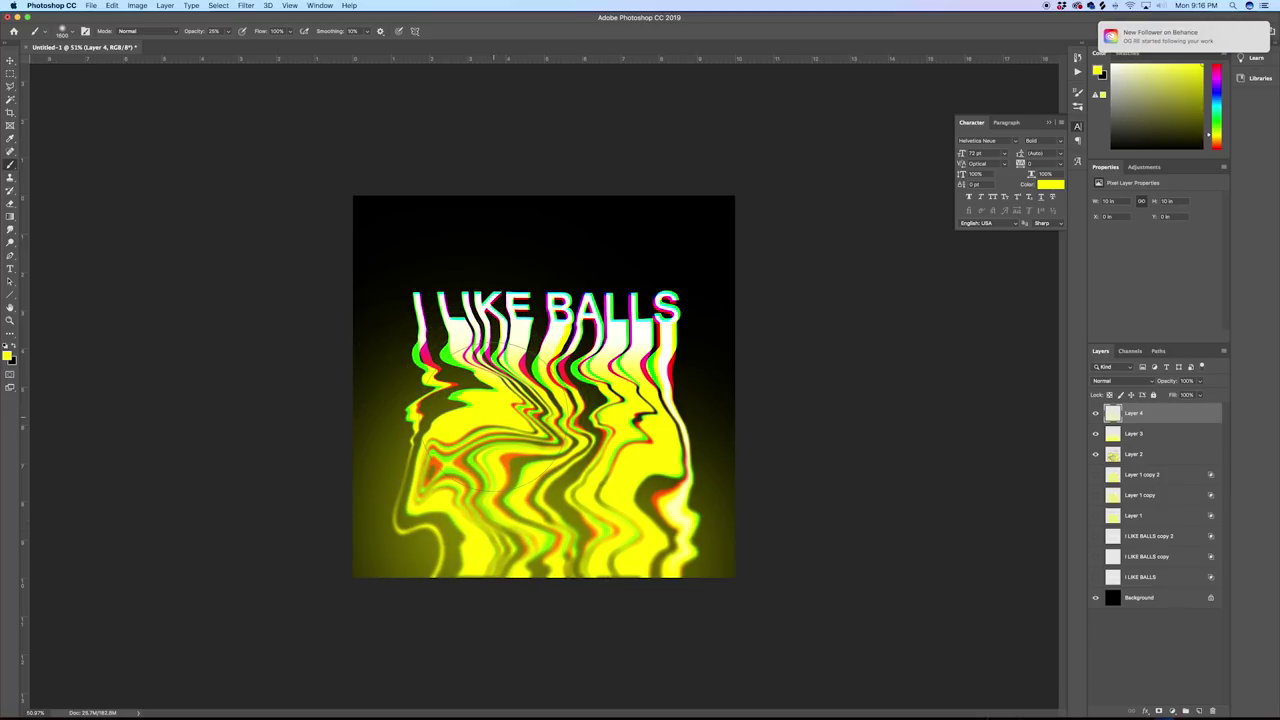
left_click(488, 420)
Step: Shrink the brush and add smaller yellow glow dabs along the right side of the trails
key("[")
key("[")
key("[")
key("[")
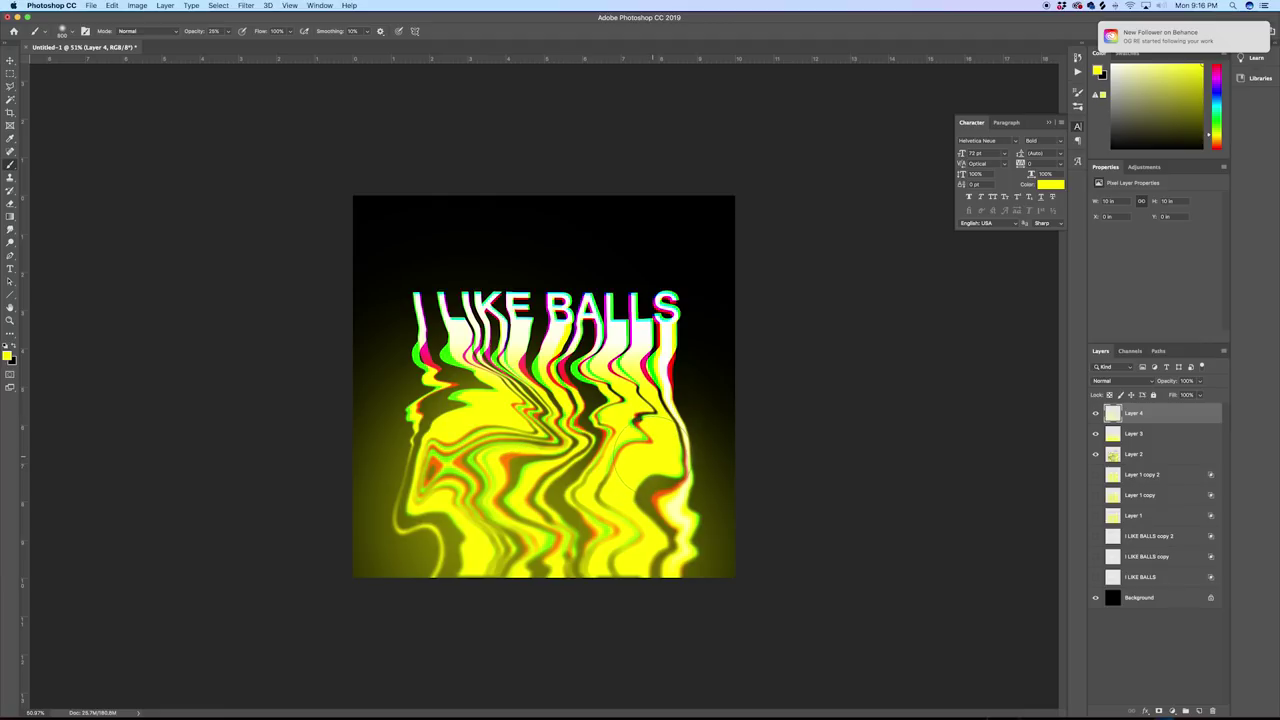
key("[")
left_click(668, 414)
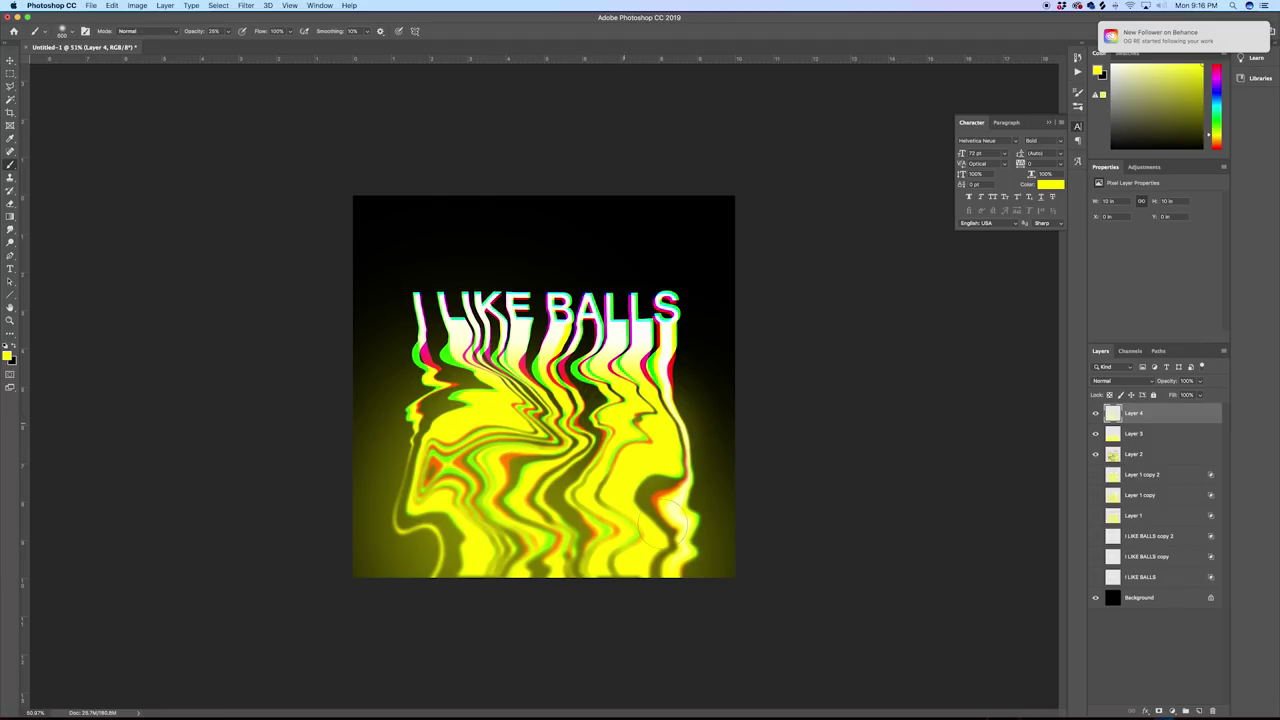
mouse_move(697, 505)
left_mouse_down()
mouse_move(690, 520)
mouse_move(646, 528)
left_mouse_up()
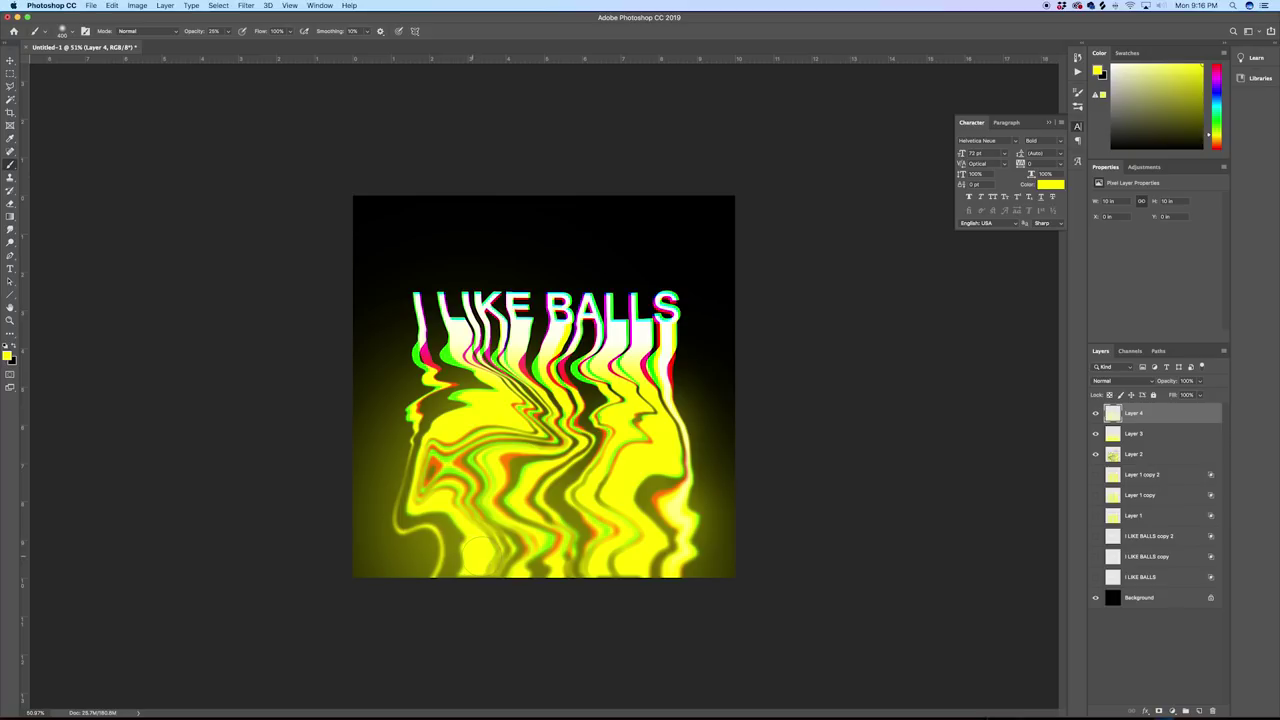
Step: Enlarge the brush and add a yellow glow dab at the canvas's lower-left edge
key("bracketright")
key("bracketright")
key("bracketright")
key("bracketright")
key("bracketright")
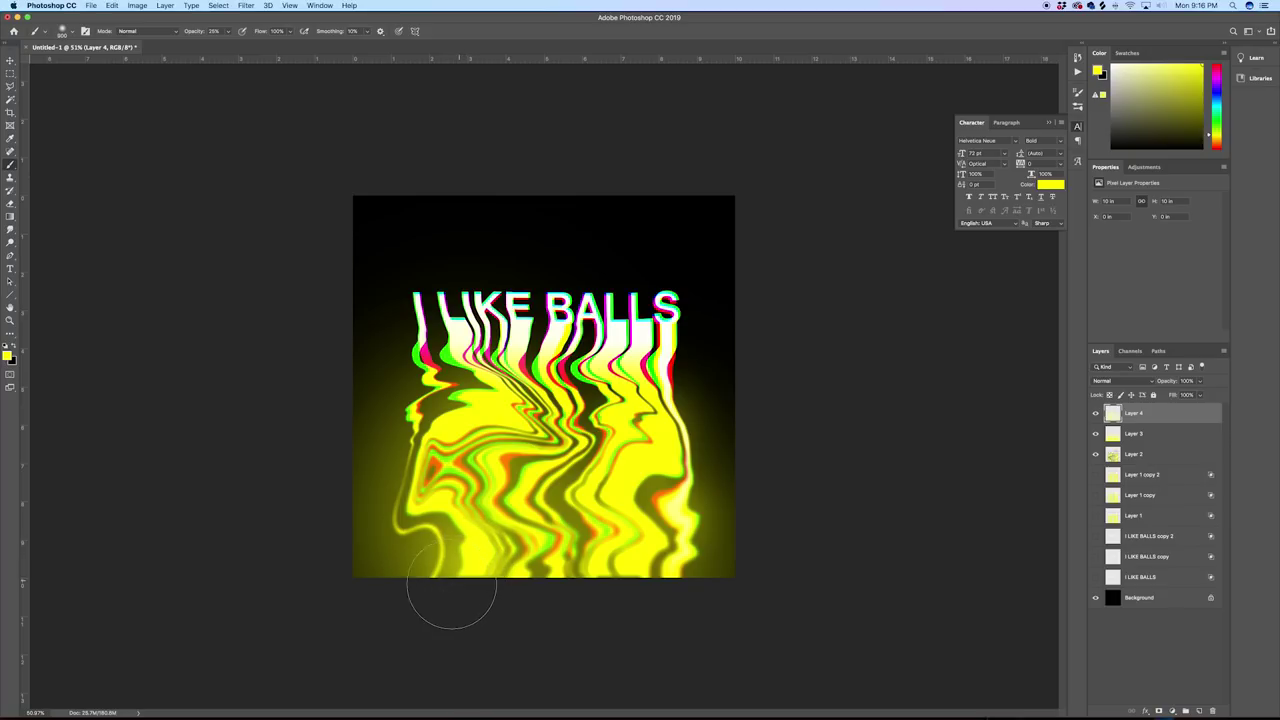
left_click(418, 585)
Step: Try a smaller yellow dab on the outermost lower-left trail and undo it
key("bracketleft")
key("bracketleft")
key("bracketleft")
key("bracketleft")
key("bracketleft")
key("bracketleft")
key("bracketleft")
key("bracketleft")
key("bracketleft")
key("bracketleft")
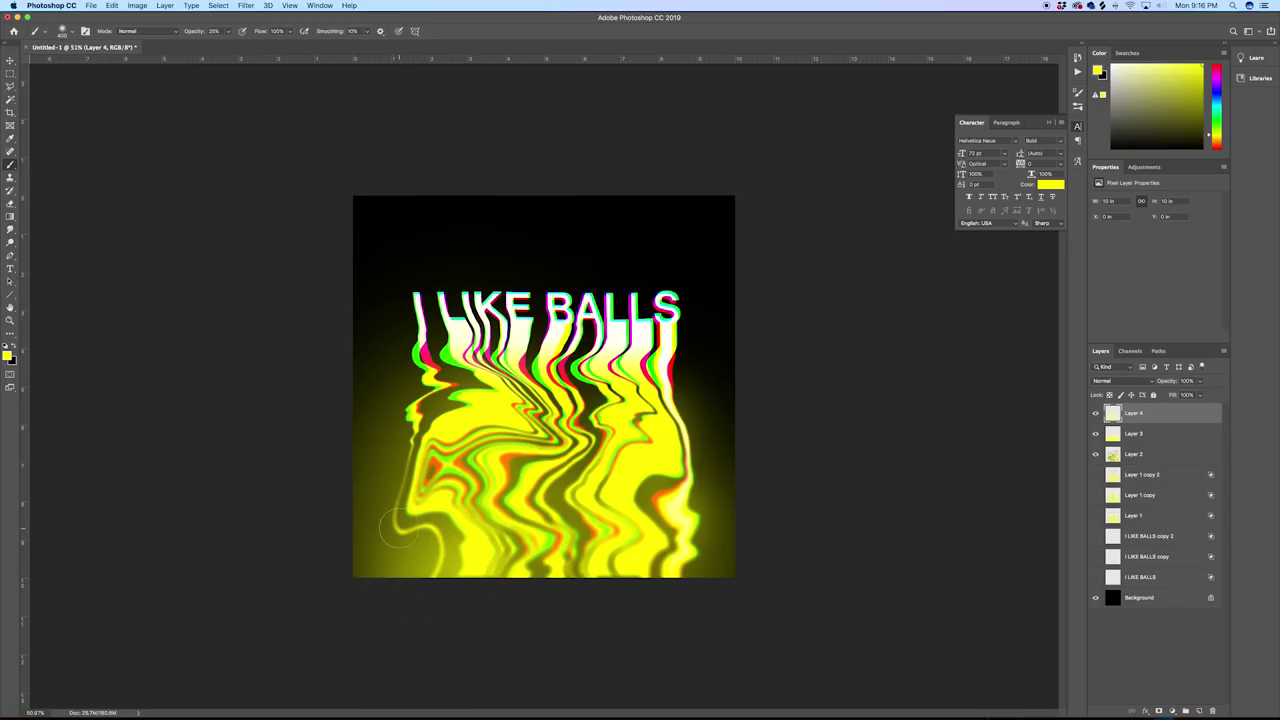
left_click(399, 530)
key("super+z")
Step: Dab more soft yellow over the middle of the trails, on both the right and left sides
left_click(618, 425)
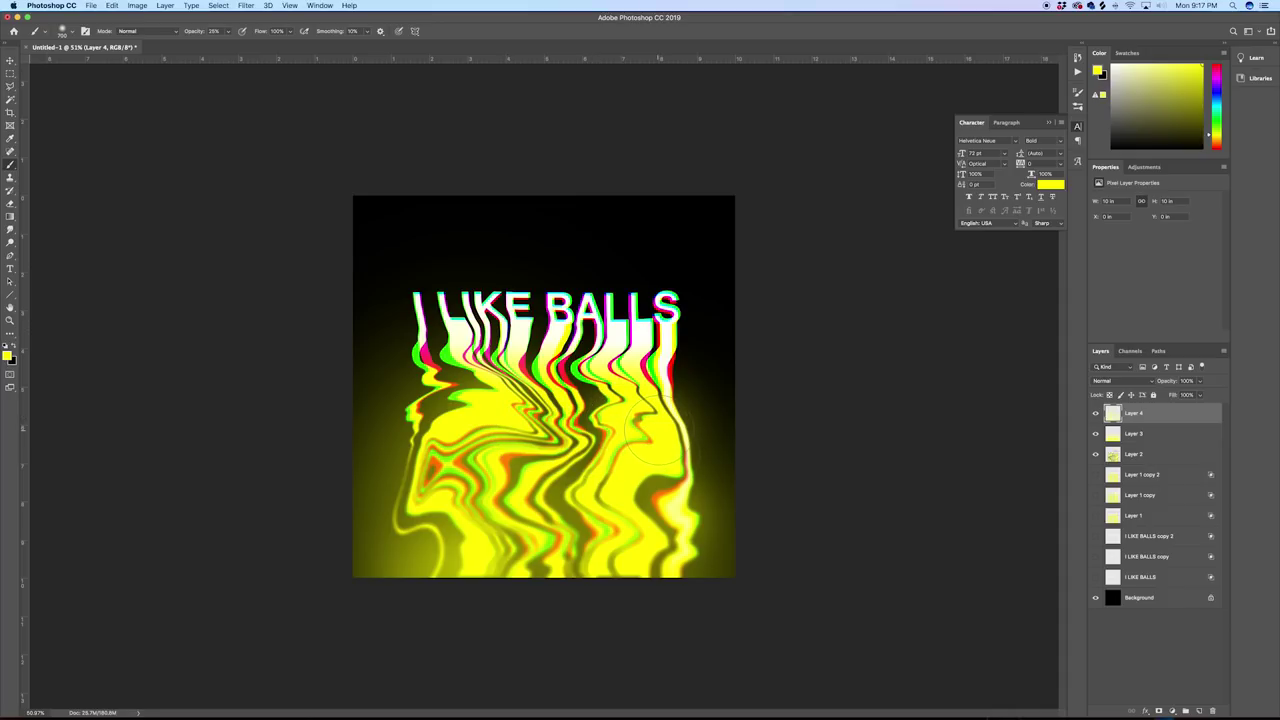
left_click(661, 425)
key("bracketright")
left_click(485, 409)
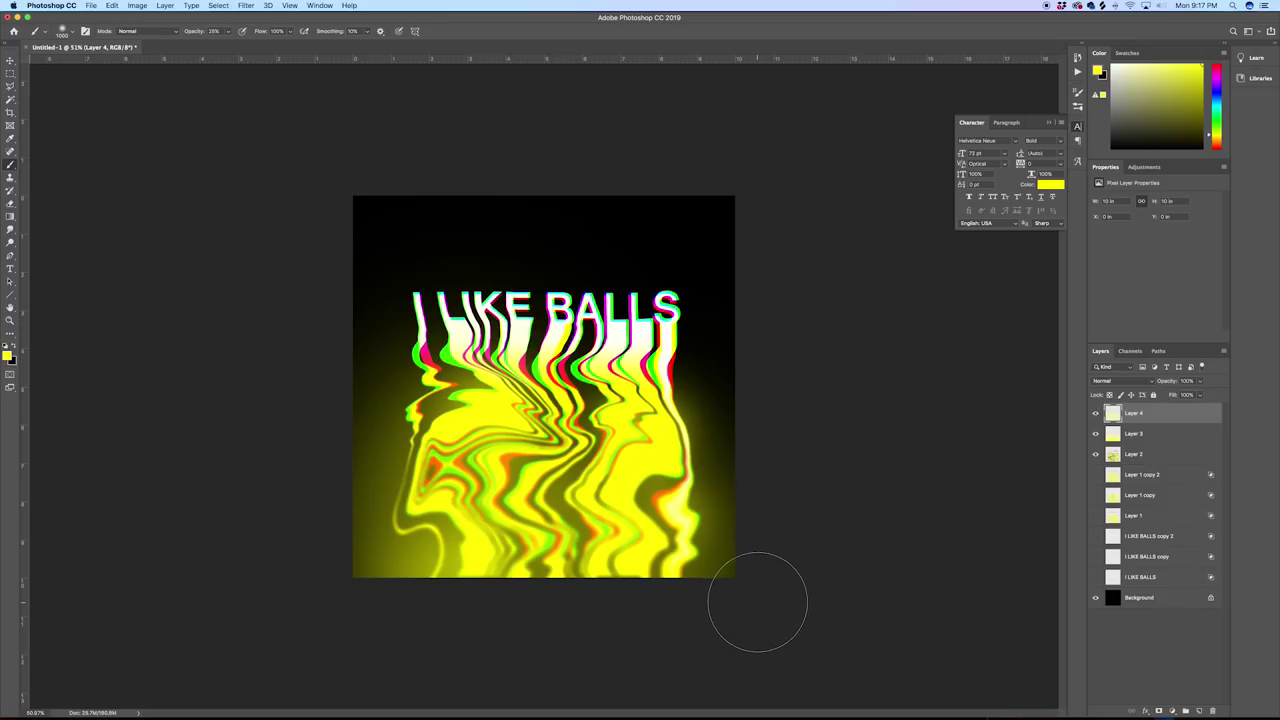
Step: Sample the bright green from the lower trails and paint a soft green glow over them, adjusting the brush size
left_click(555, 538, "alt")
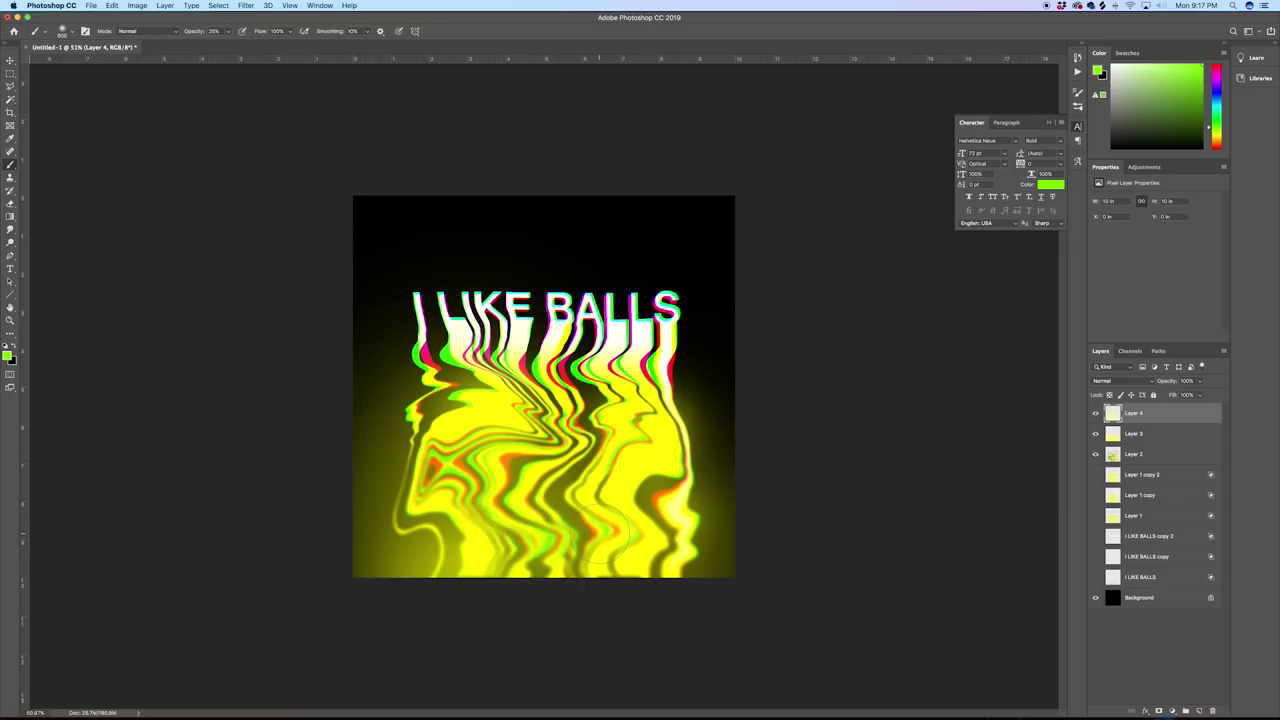
key("bracketright")
key("bracketright")
key("bracketright")
key("bracketright")
key("bracketright")
key("bracketright")
key("bracketleft")
key("bracketleft")
key("bracketleft")
key("bracketleft")
key("bracketleft")
key("bracketleft")
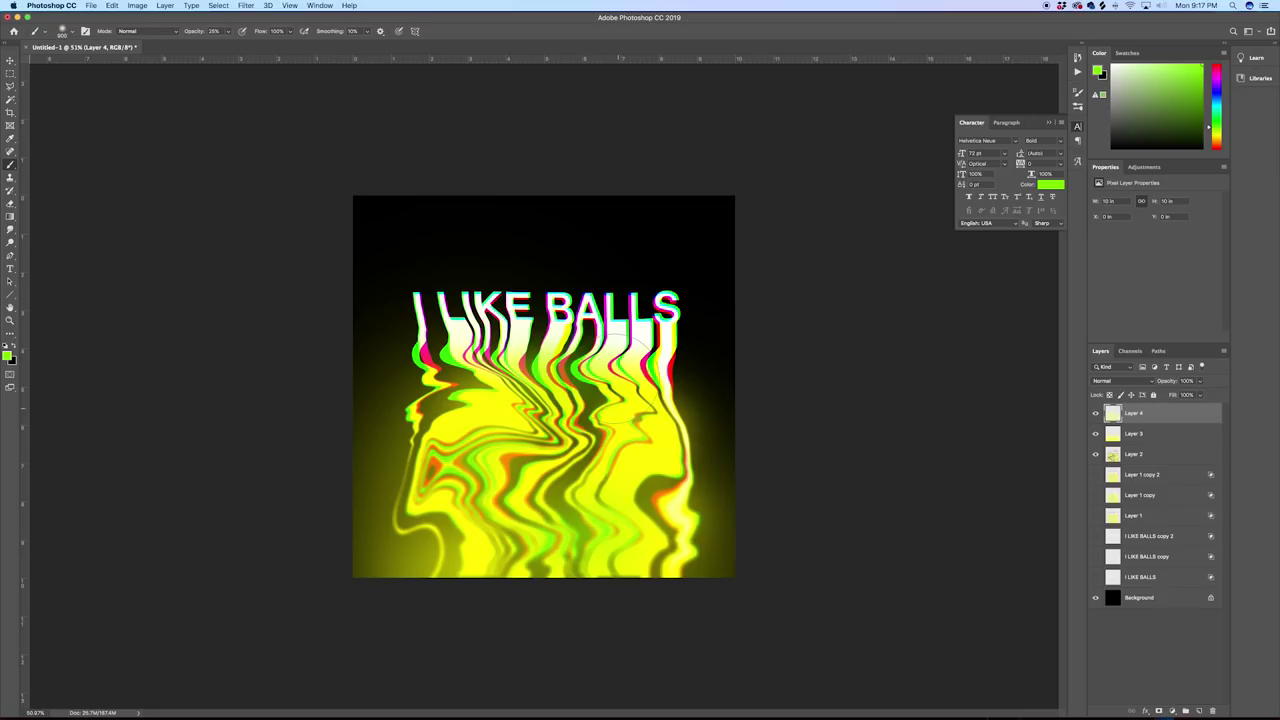
Step: Dab green glow over the stretched ends of the last letters and around the first letter's left edge
left_click(652, 368)
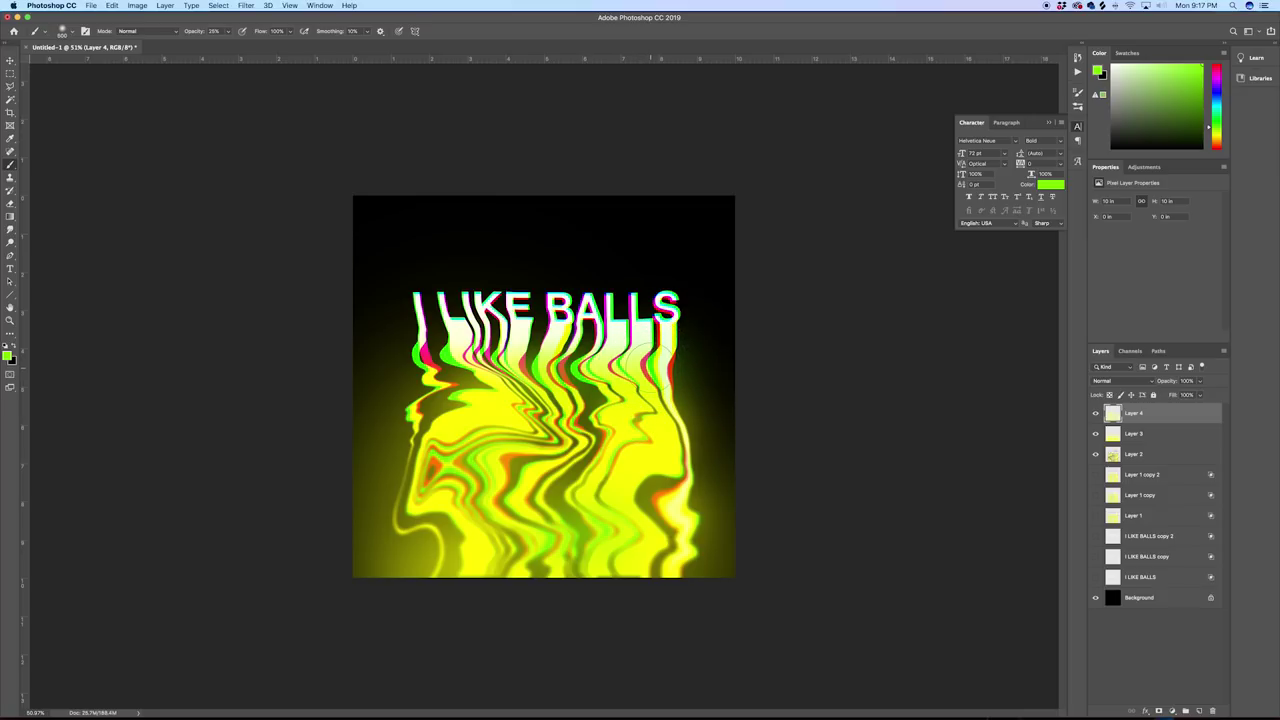
left_click(448, 350)
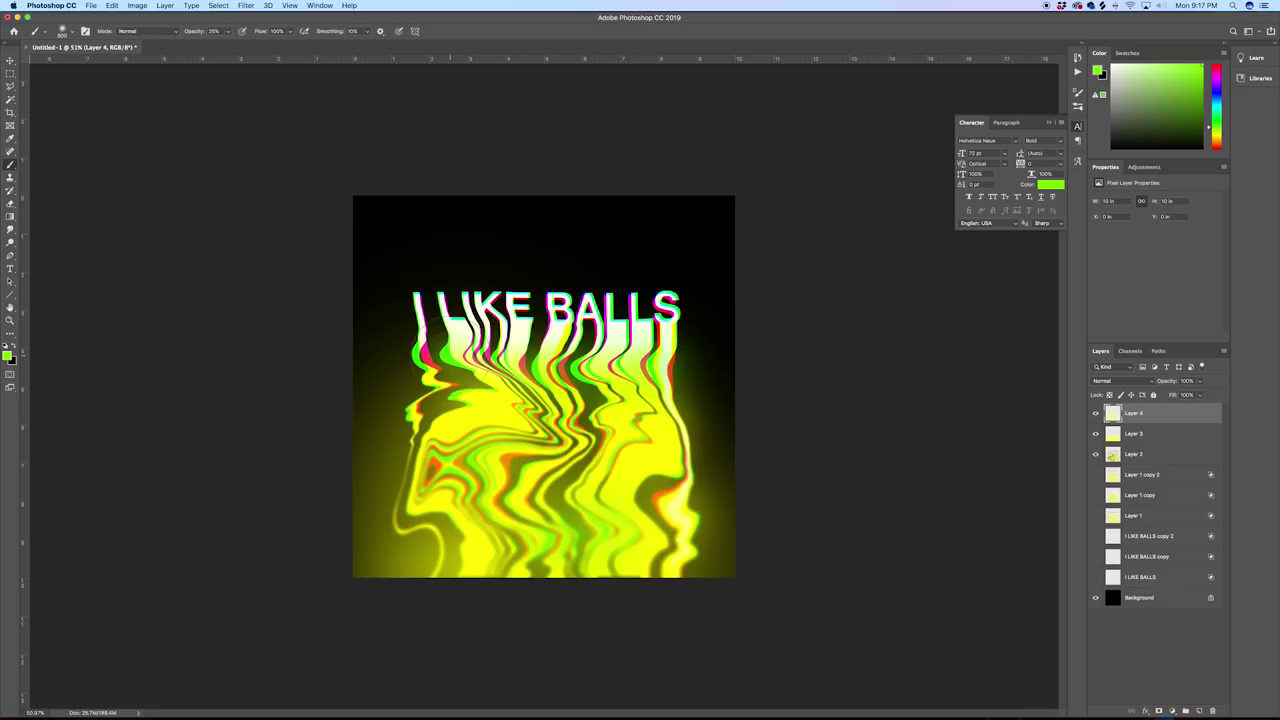
left_click(448, 350)
left_click(406, 356)
left_click(406, 356)
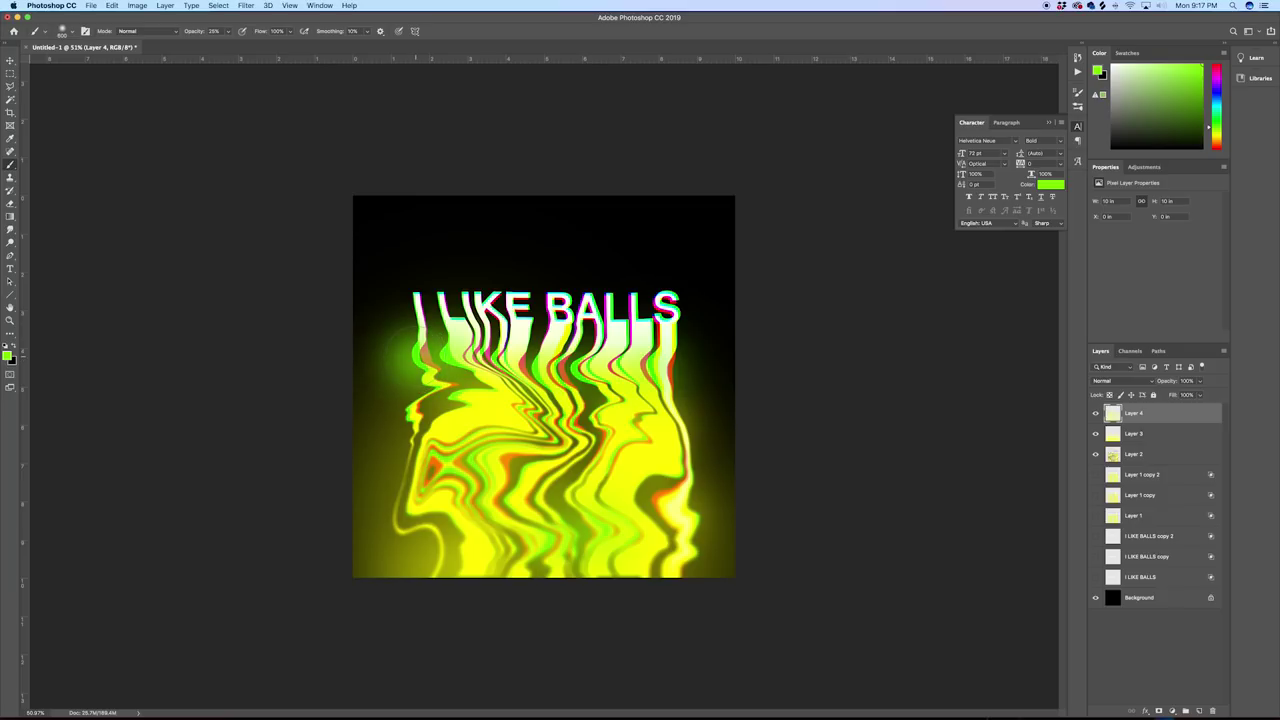
left_click(406, 412)
Step: Add a smaller green dab at the trails' left edge, then try one at the lower-right edge and undo it
key("[")
key("[")
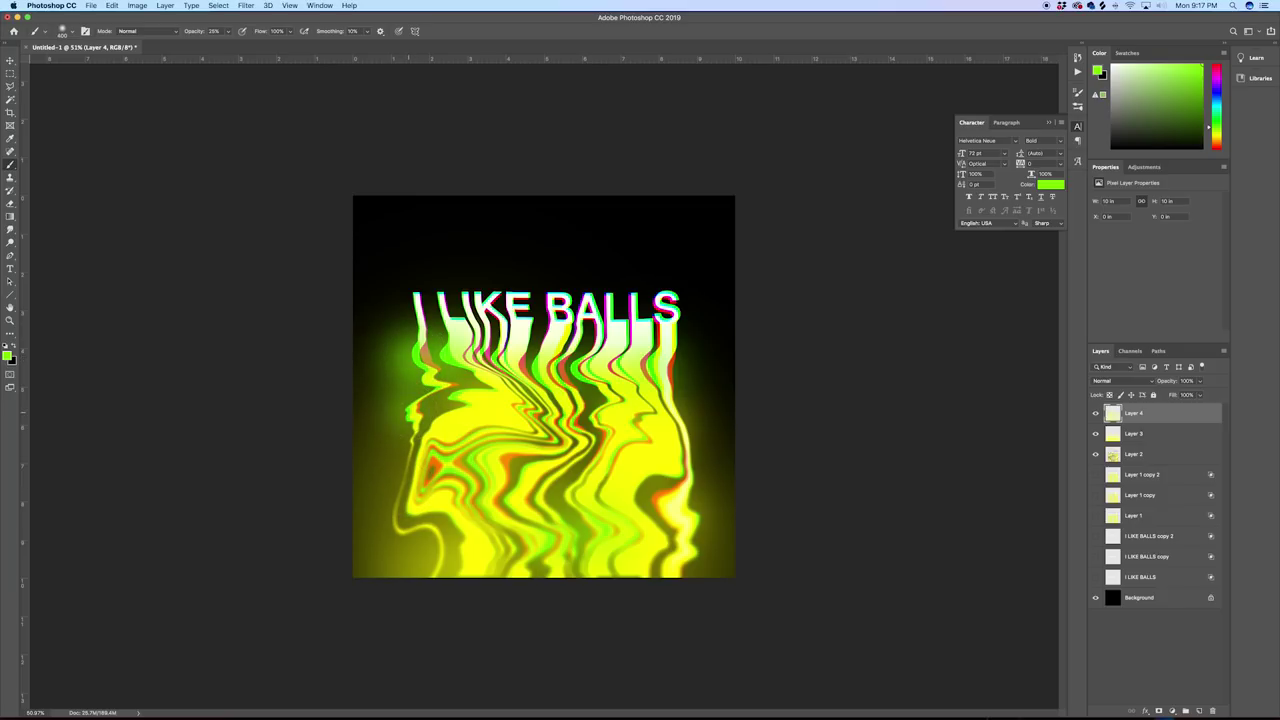
left_click(404, 412)
left_click(704, 516)
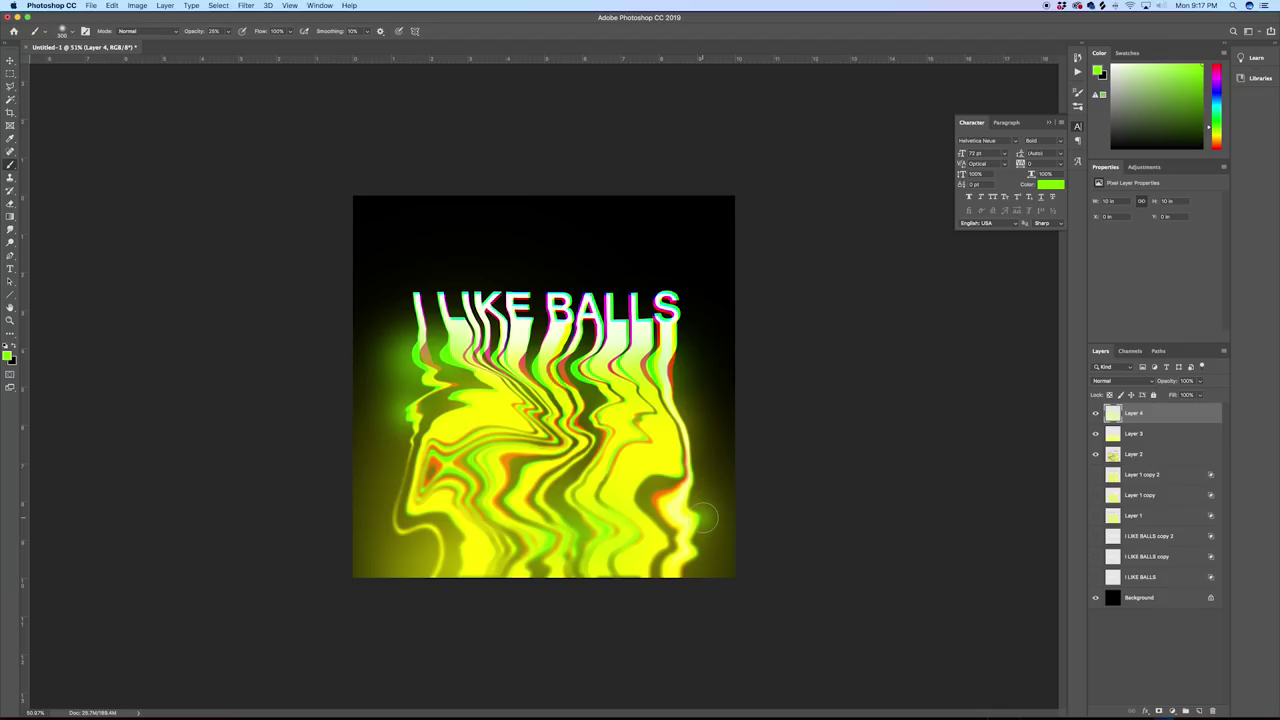
key("super+z")
Step: Enlarge the brush to 700, add a new top layer, and move Layer 3 above Layer 4
key("bracketleft")
key("bracketright")
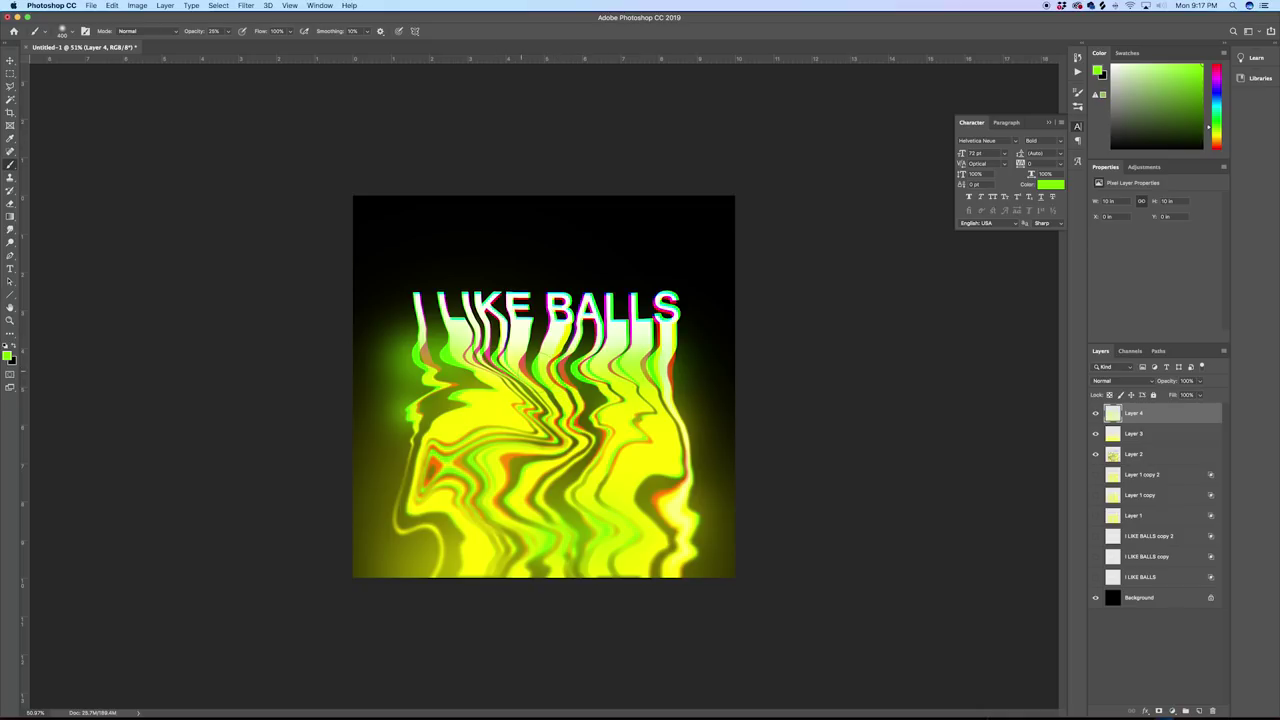
key("bracketright")
key("bracketright")
key("bracketright")
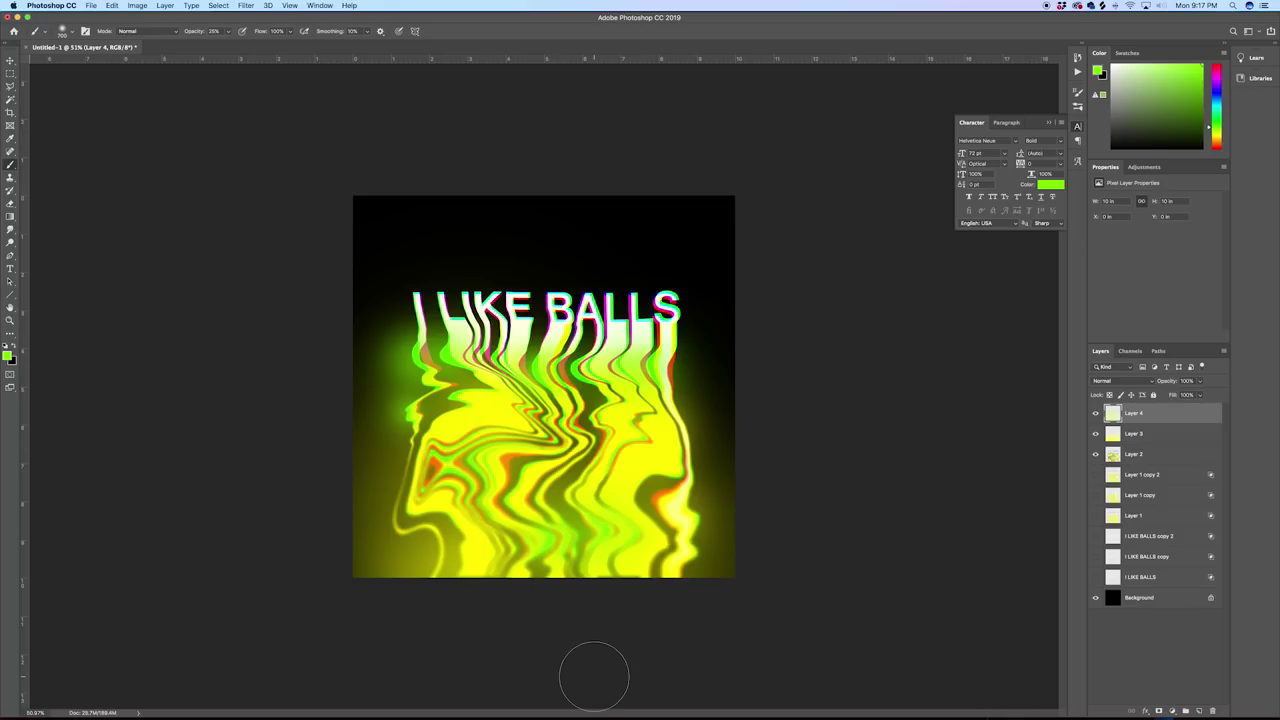
left_click(1199, 711)
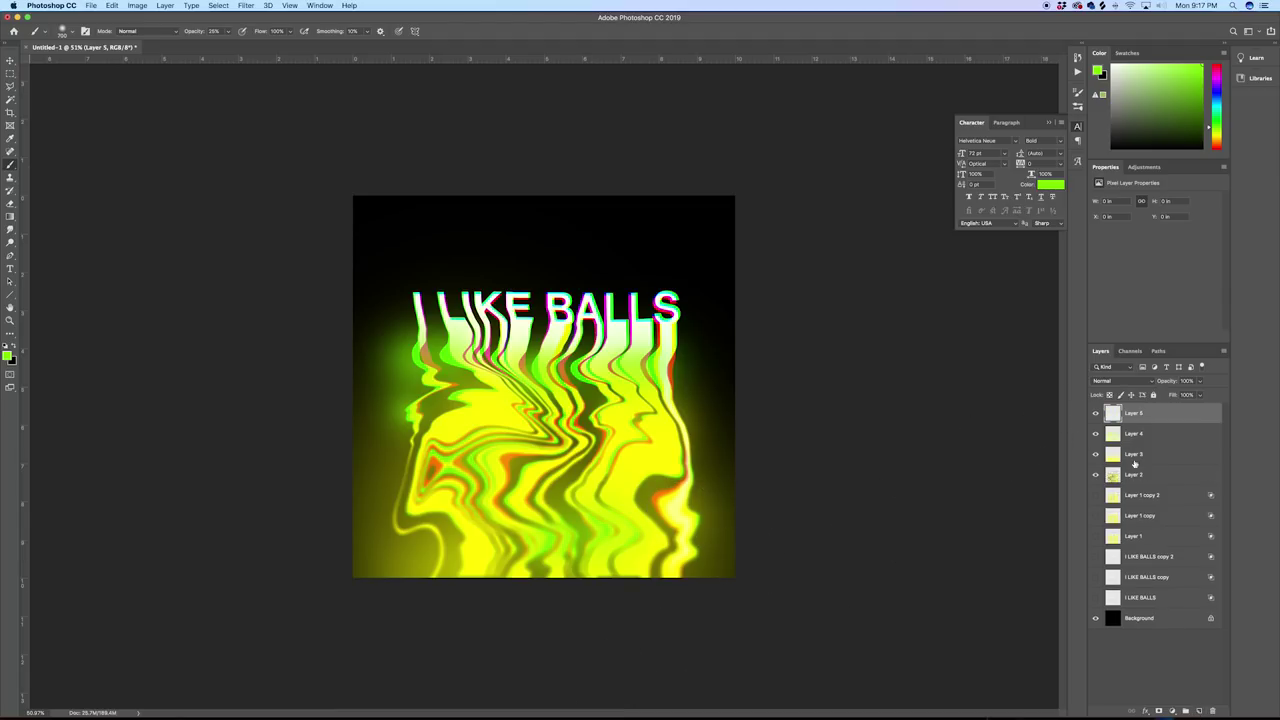
left_click_drag(1134, 463, 1148, 434)
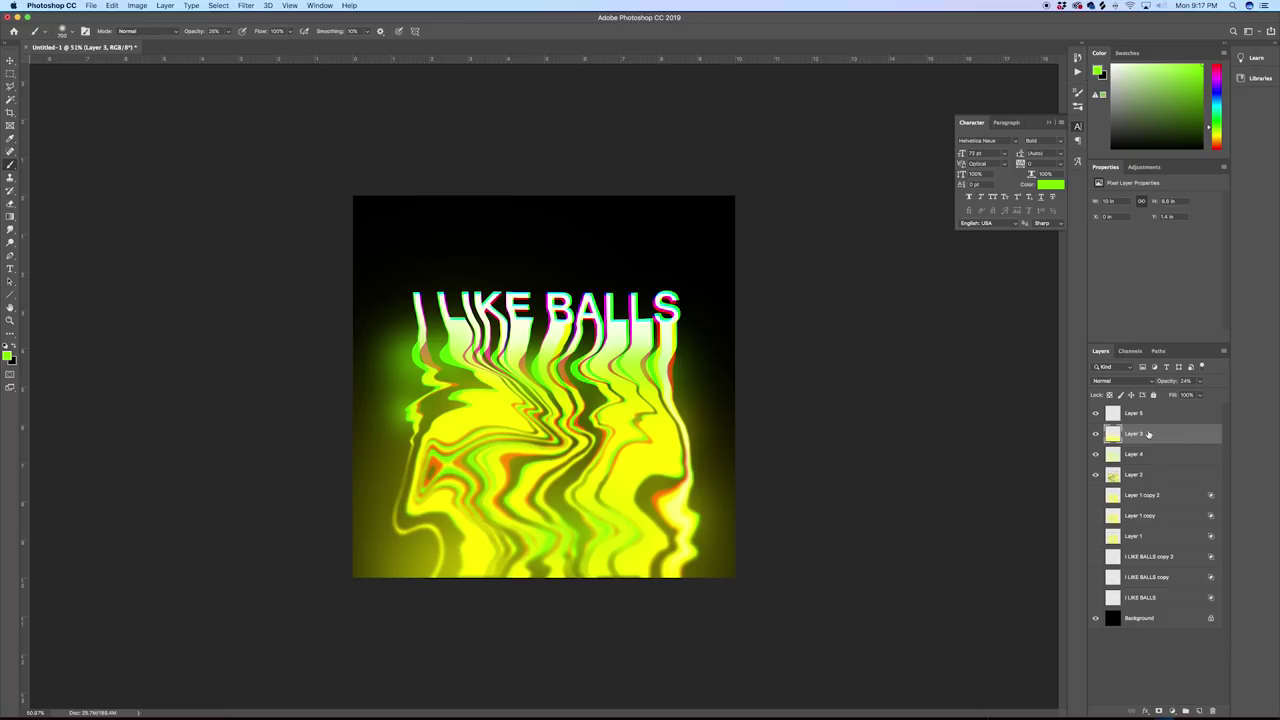
Step: Toggle Layer 3's visibility repeatedly to compare the artwork with and without its yellow glow
right_click(1095, 435)
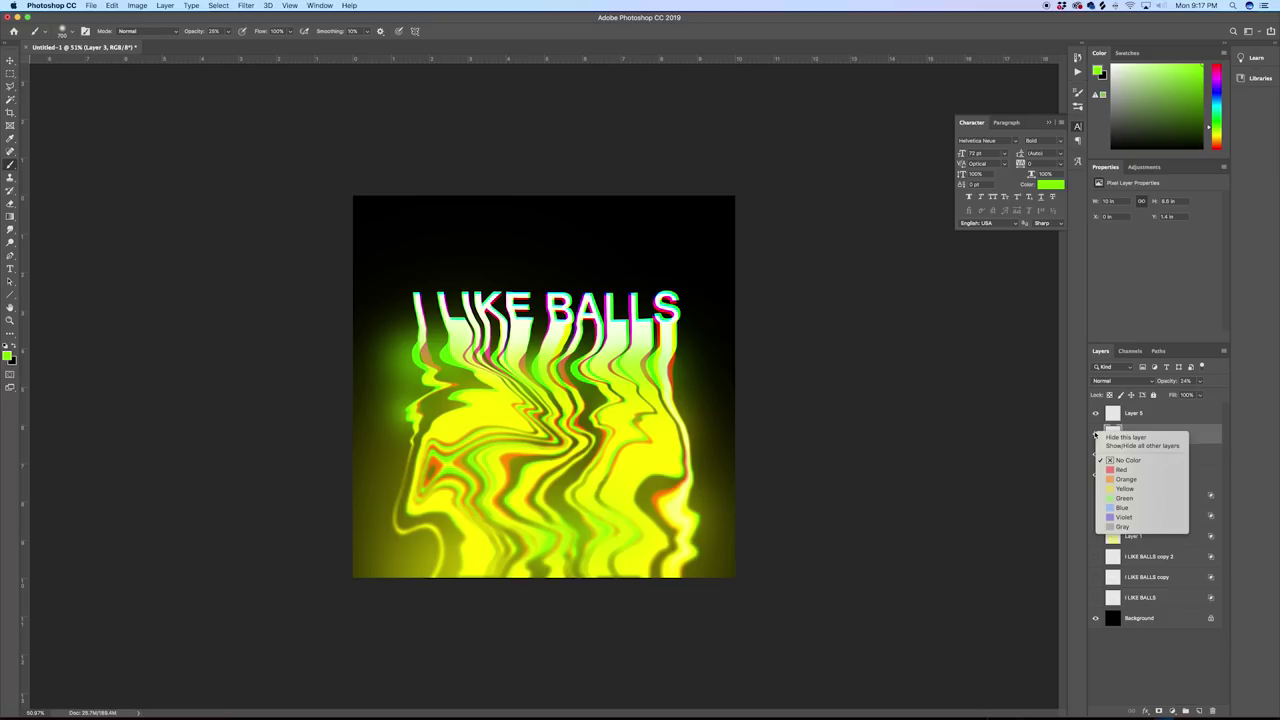
left_click(1212, 432)
left_click(1096, 434)
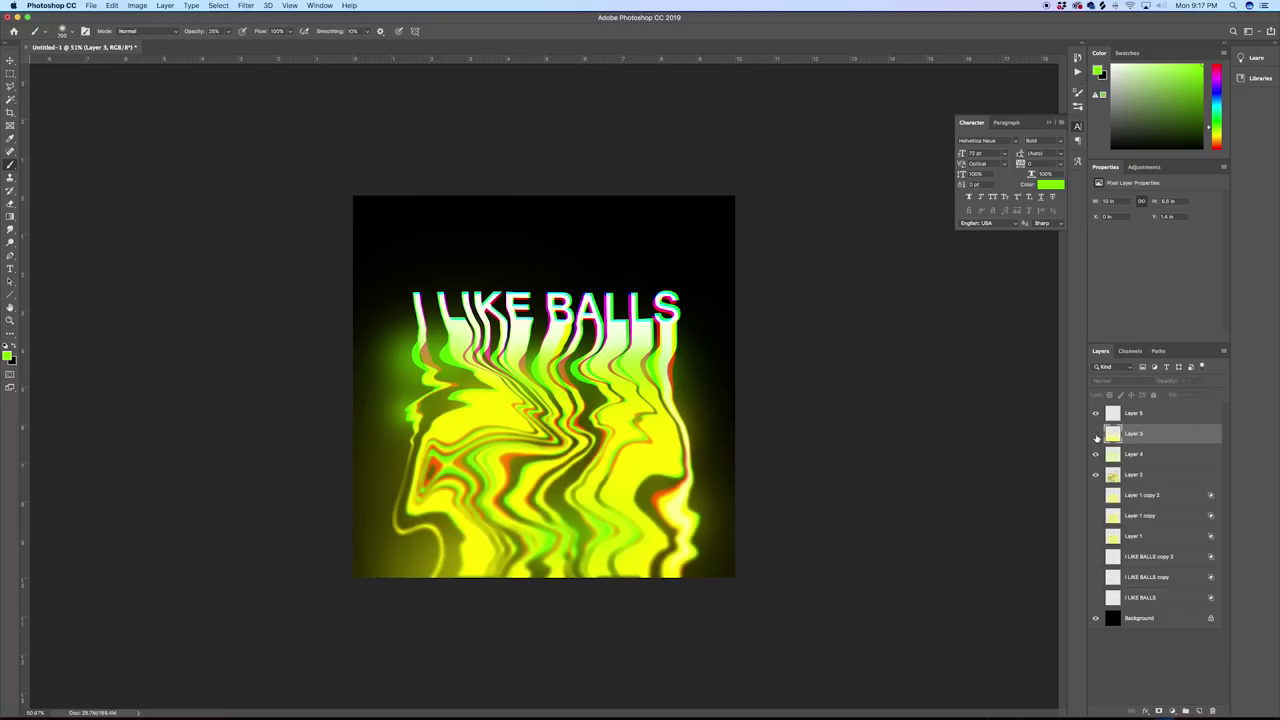
left_click(1096, 435)
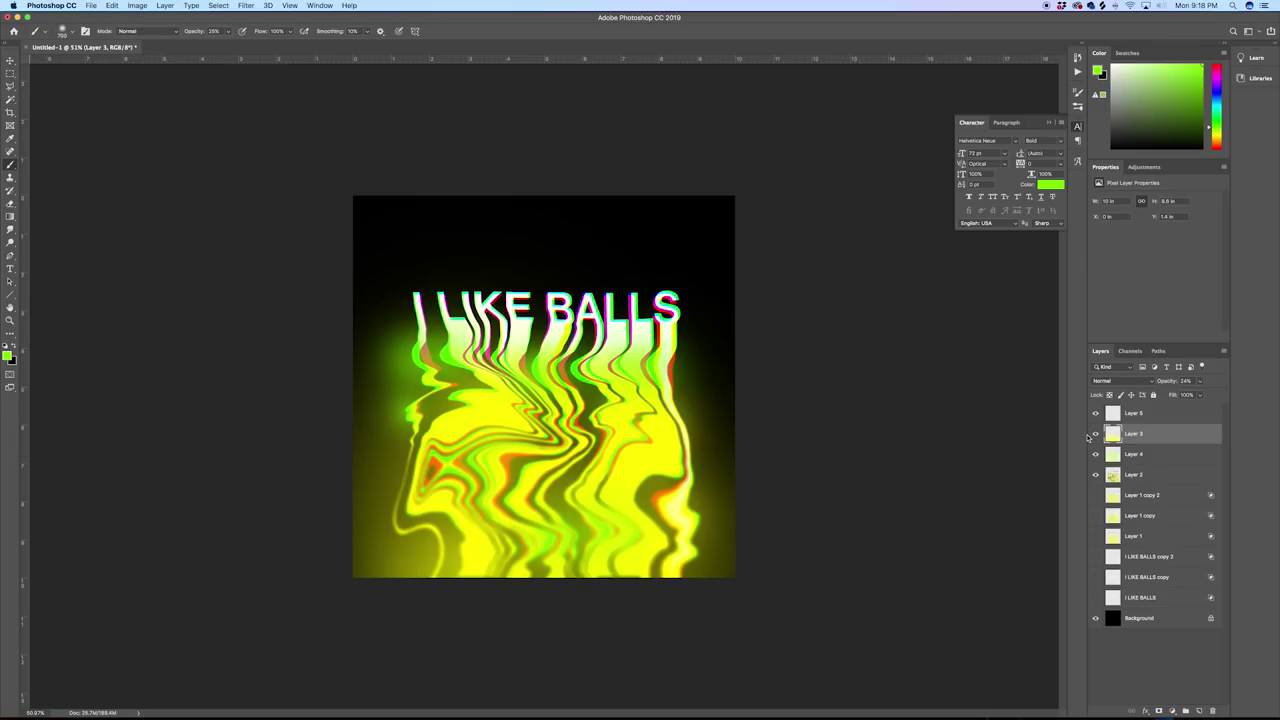
left_click(1095, 435)
left_click(1095, 435)
left_click(1095, 435)
left_click(1095, 435)
Step: Adjust Layer 3's opacity and make the visible Layer 5 the active layer
left_click(1201, 384)
left_click_drag(1186, 394, 1183, 394)
left_click(1154, 417)
left_click(1096, 416)
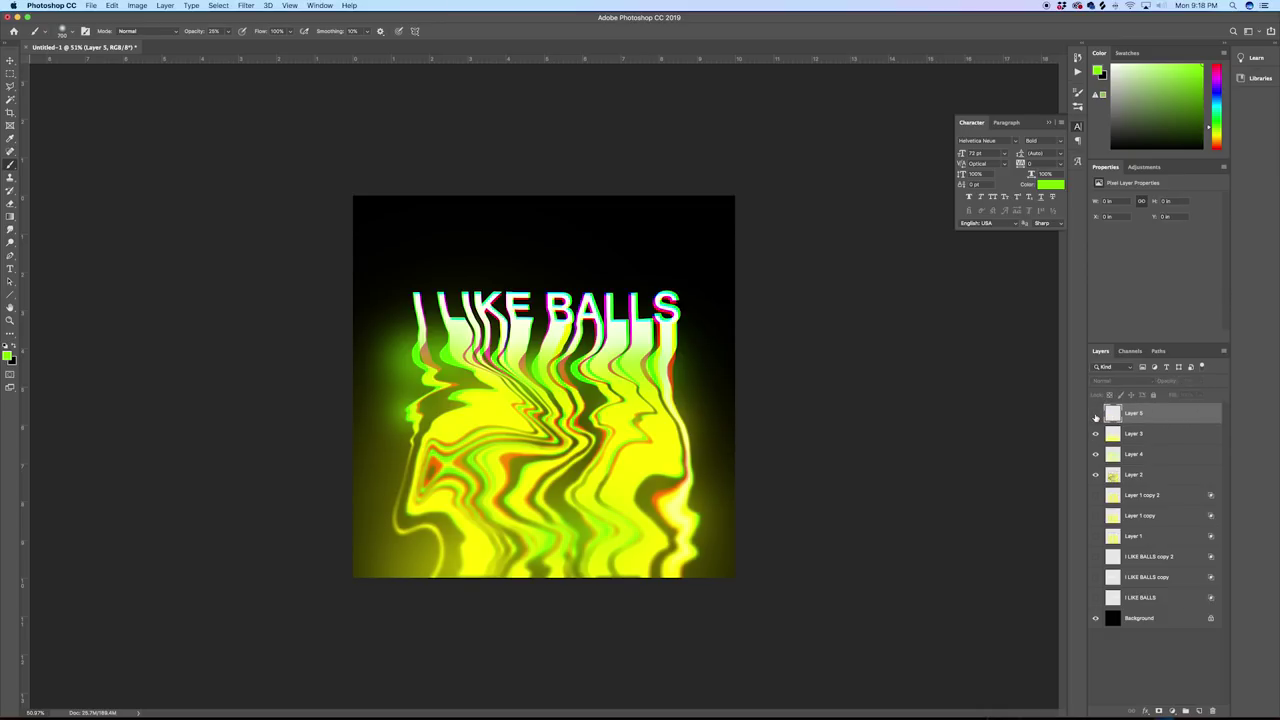
left_click(1096, 415)
Step: Sample the red-orange at the last letter's trail and dab a soft glow of it there on Layer 5
left_click(676, 355, "alt")
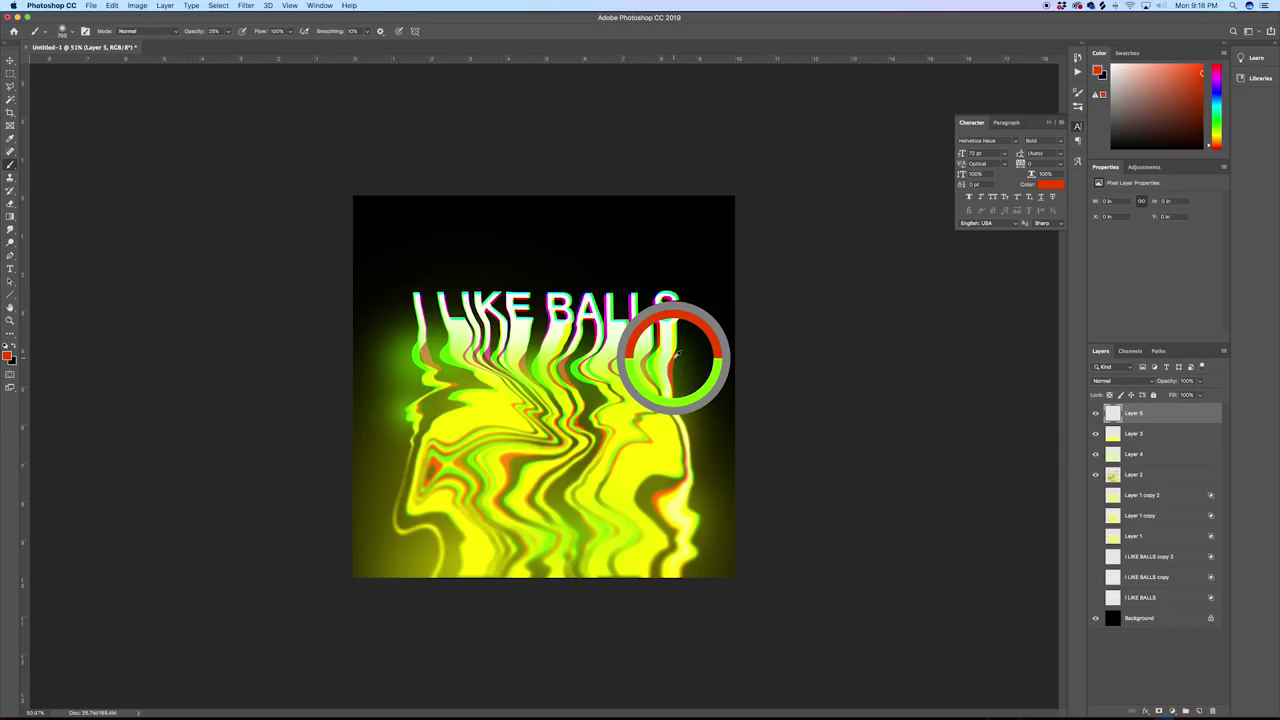
left_click(678, 368)
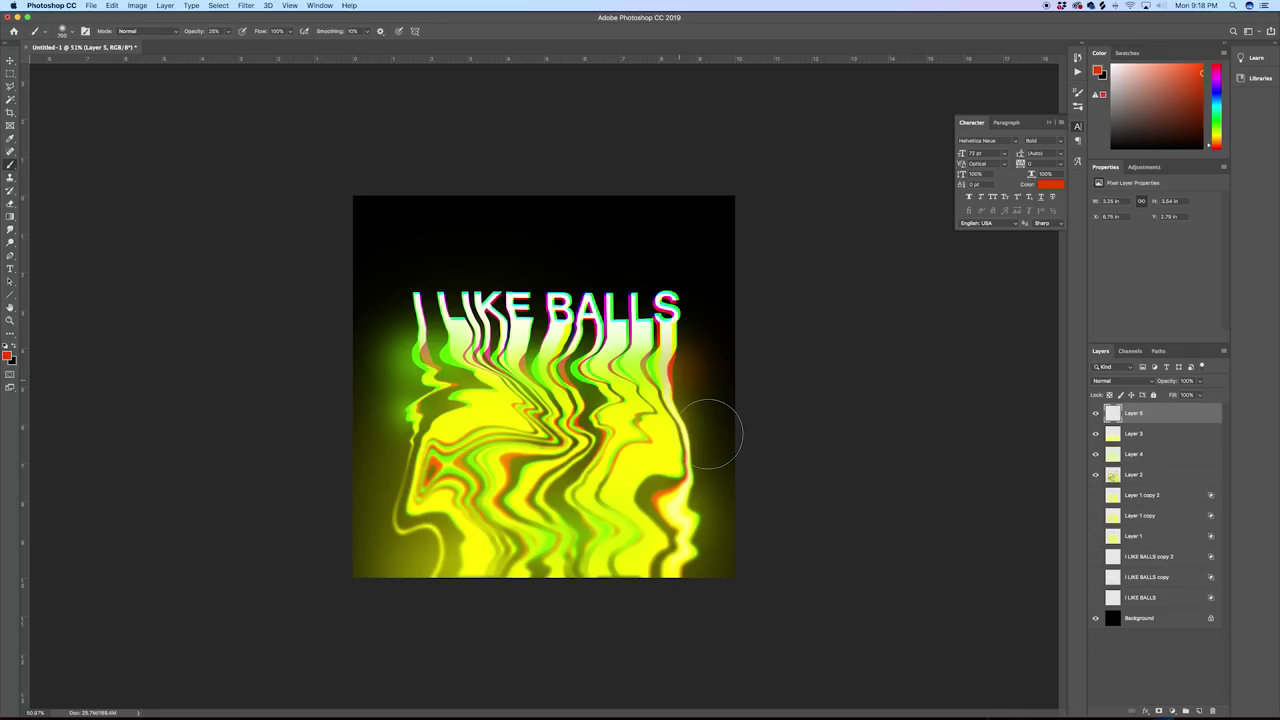
key("super+z")
left_click(667, 371)
Step: Move Layer 5 below Layer 2 and add a larger red glow behind the last letter's trail
left_click_drag(1160, 418, 1166, 485)
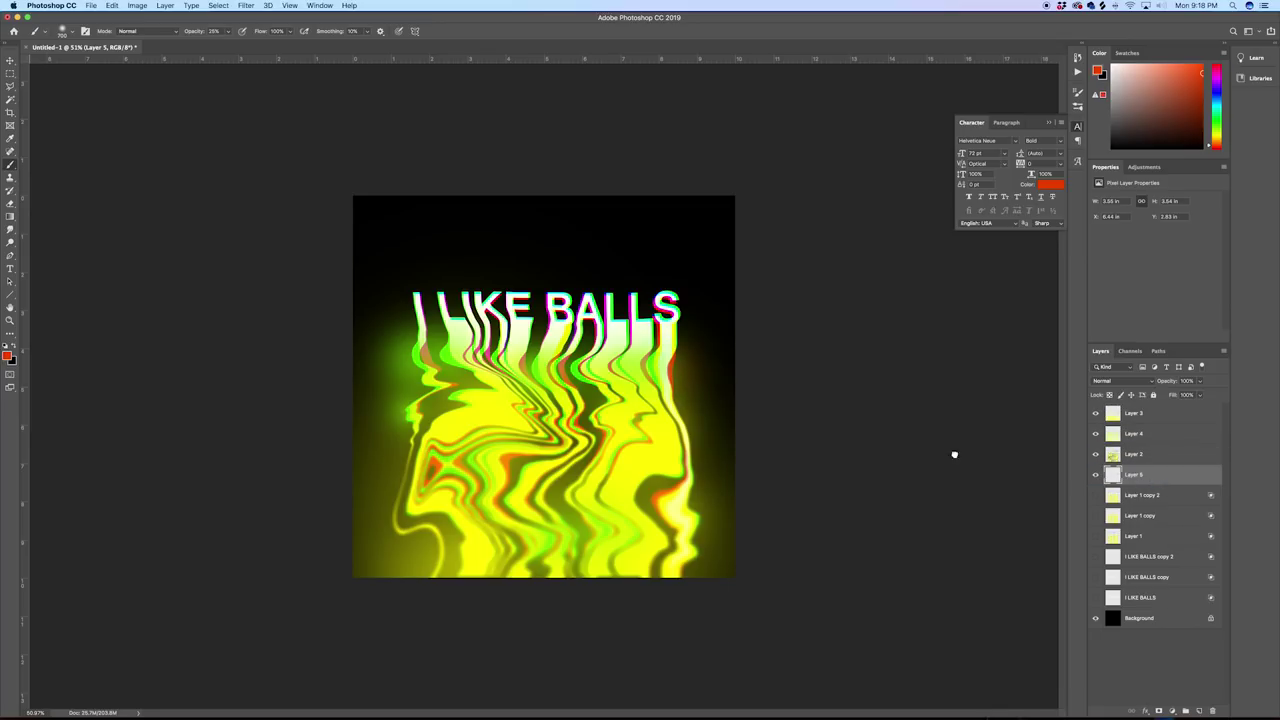
key("bracketright")
key("bracketright")
key("bracketright")
key("bracketright")
left_click(664, 370)
key("bracketright")
key("bracketright")
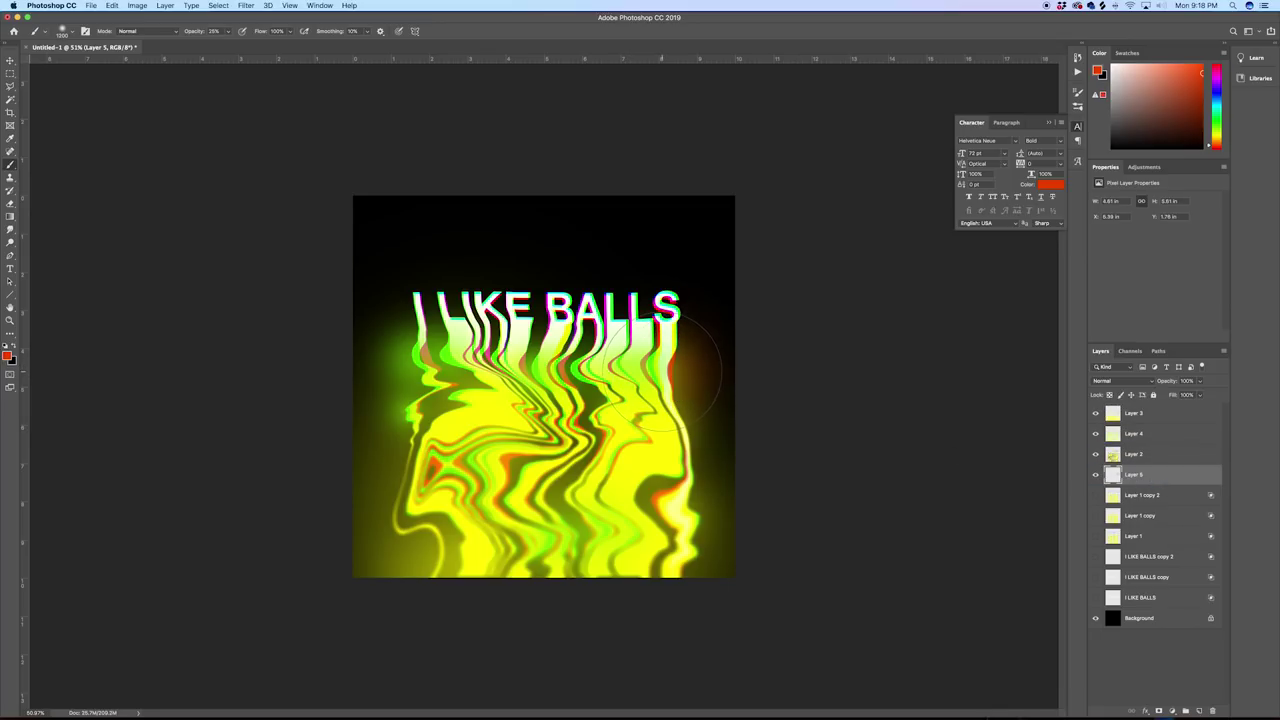
Step: Enlarge the brush further and paint a red glow behind the lower-right trails on Layer 5
mouse_move(663, 375)
left_mouse_down()
mouse_move(686, 300)
mouse_move(714, 286)
mouse_move(666, 314)
mouse_move(658, 340)
mouse_move(708, 596)
mouse_move(690, 470)
mouse_move(669, 508)
left_mouse_up()
key("bracketright")
key("bracketright")
key("bracketright")
key("bracketright")
left_click(669, 505)
Step: Paint a soft red glow behind the left-side trails, enlarging the brush between dabs
key("bracketleft")
key("bracketleft")
key("bracketleft")
key("bracketleft")
key("bracketleft")
key("bracketleft")
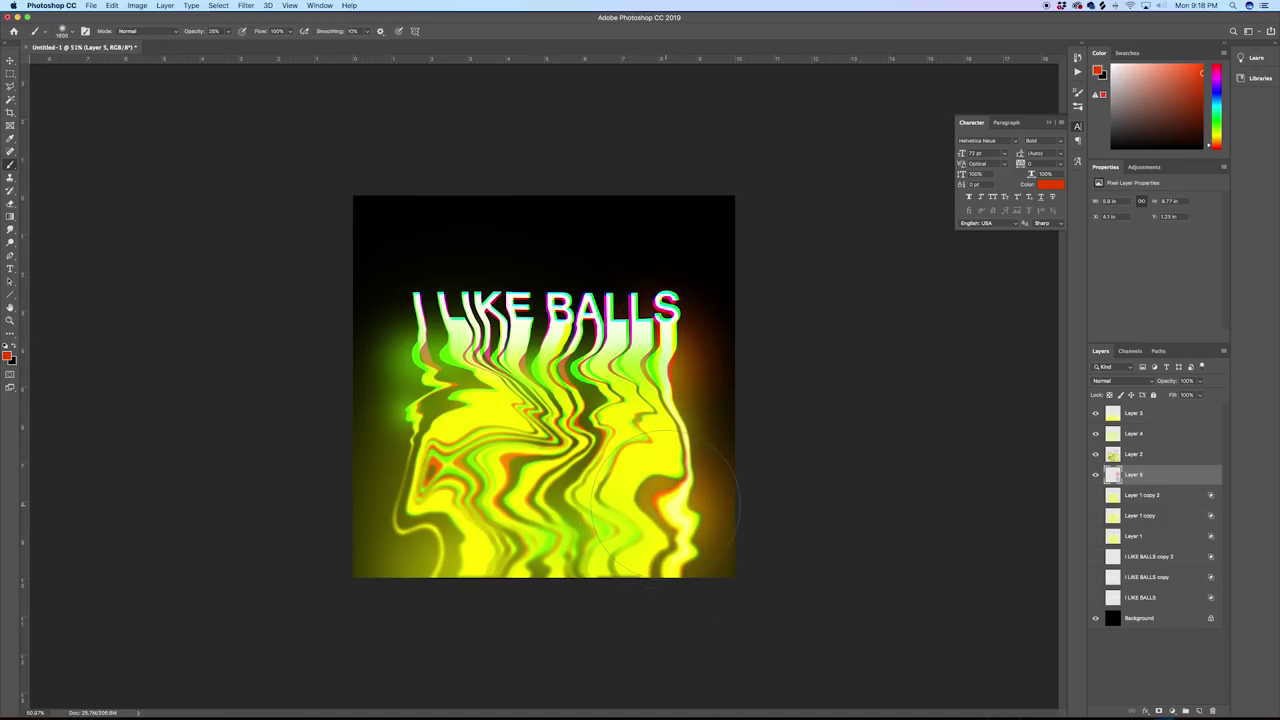
left_click(438, 475)
key("bracketright")
key("bracketright")
key("bracketright")
key("bracketright")
key("bracketright")
key("bracketright")
key("bracketright")
key("bracketright")
left_click(432, 472)
Step: Build up a soft red glow behind the centre of the lettering, enlarging the brush to about 1800 between dabs
key("bracketleft")
key("bracketleft")
key("bracketleft")
key("bracketleft")
key("bracketleft")
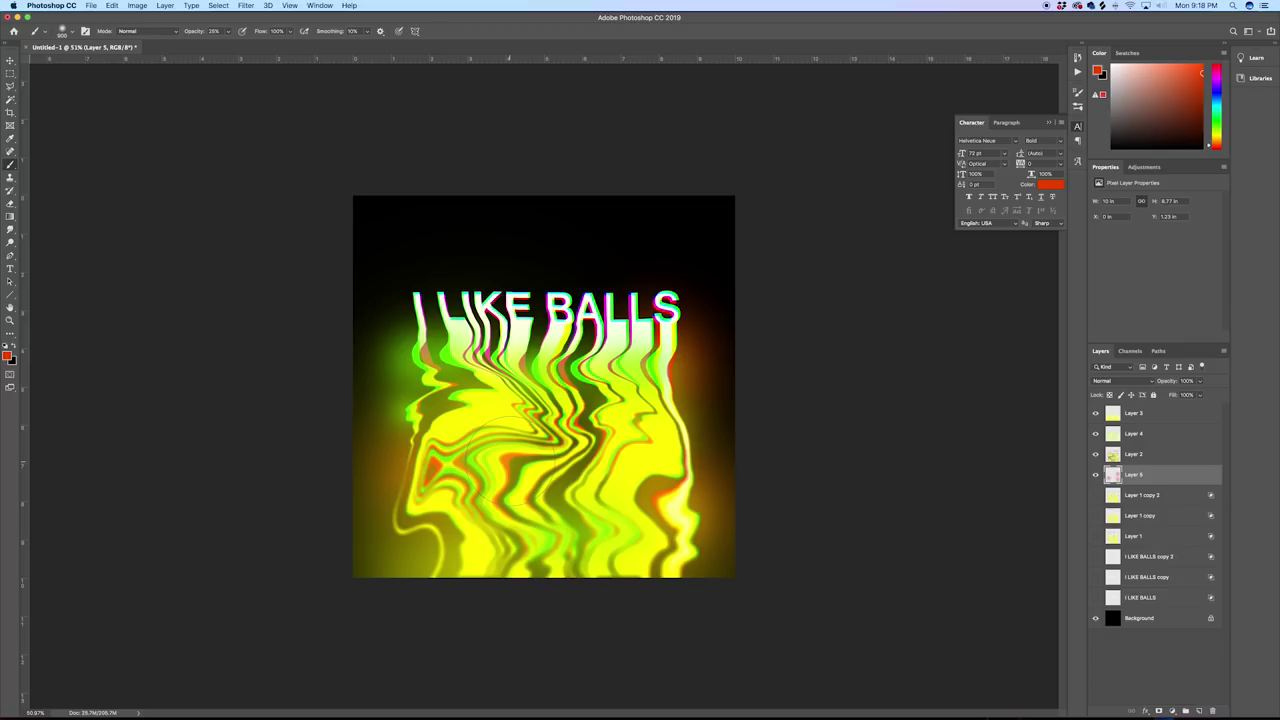
key("bracketleft")
key("bracketleft")
key("bracketleft")
key("bracketleft")
key("bracketleft")
key("bracketleft")
key("bracketleft")
key("bracketleft")
key("bracketright")
key("bracketright")
key("bracketright")
key("bracketright")
key("bracketright")
left_click(526, 366)
key("bracketright")
key("bracketright")
key("bracketright")
key("bracketright")
left_click(526, 366)
key("bracketright")
key("bracketright")
key("bracketright")
key("bracketright")
left_click(526, 366)
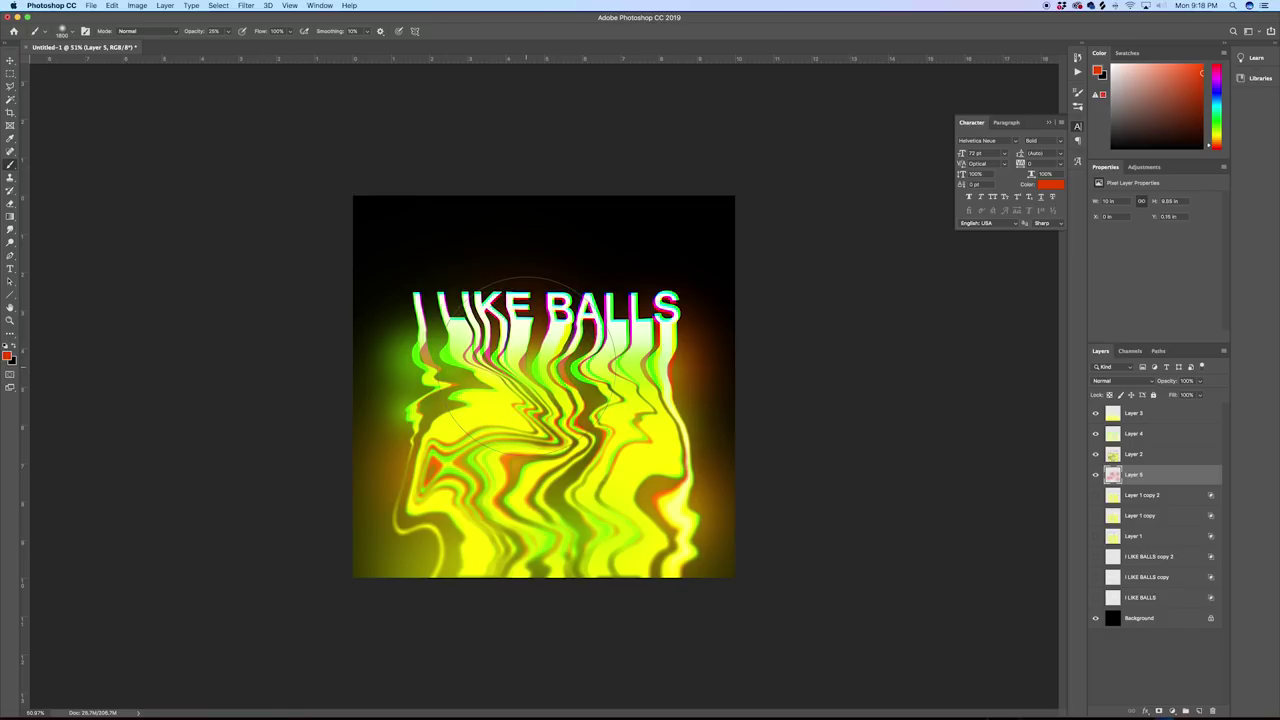
Step: Enlarge the brush further and add another broad red glow behind the centre of the lettering on Layer 5
key("bracketright")
key("bracketright")
key("bracketright")
key("bracketright")
key("bracketright")
key("bracketright")
key("bracketright")
key("bracketright")
left_click(547, 363)
Step: Shrink the brush considerably and add a new layer above Layer 3
key("bracketleft")
key("bracketleft")
key("bracketleft")
key("bracketleft")
key("bracketleft")
key("bracketleft")
key("bracketleft")
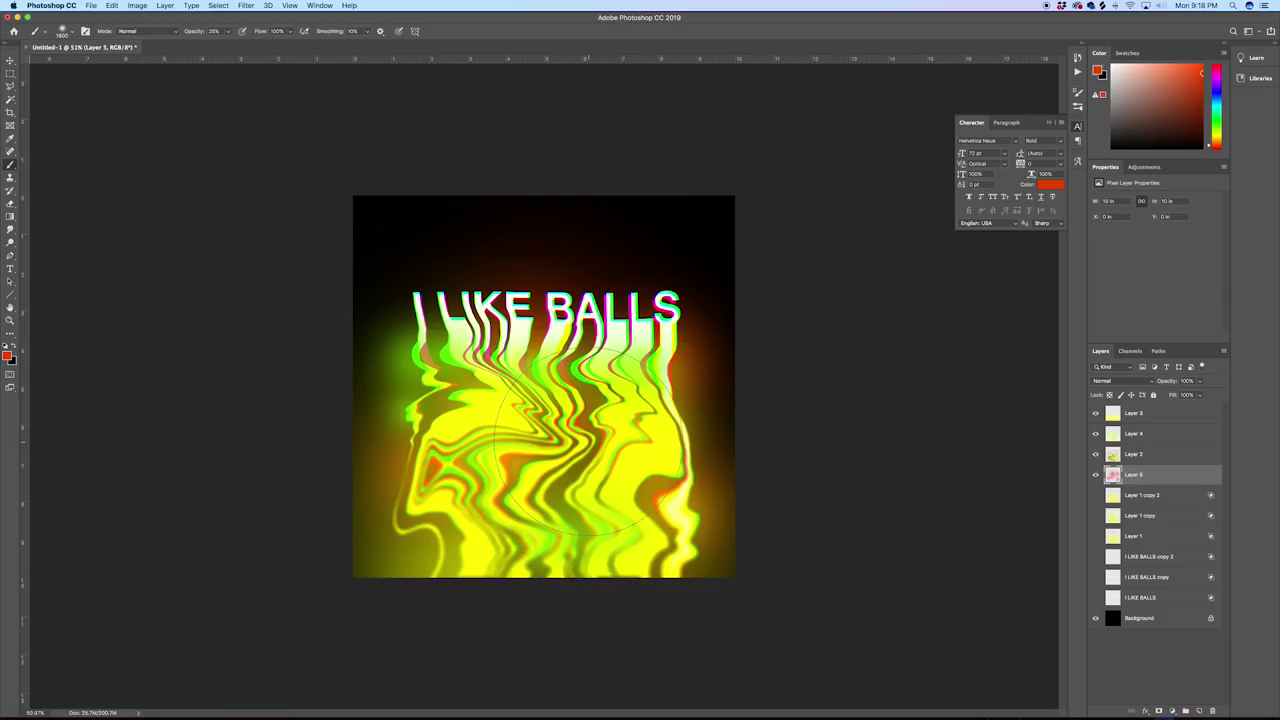
key("bracketleft")
key("bracketleft")
key("bracketleft")
key("bracketleft")
key("bracketleft")
key("bracketleft")
key("bracketleft")
key("bracketleft")
key("bracketleft")
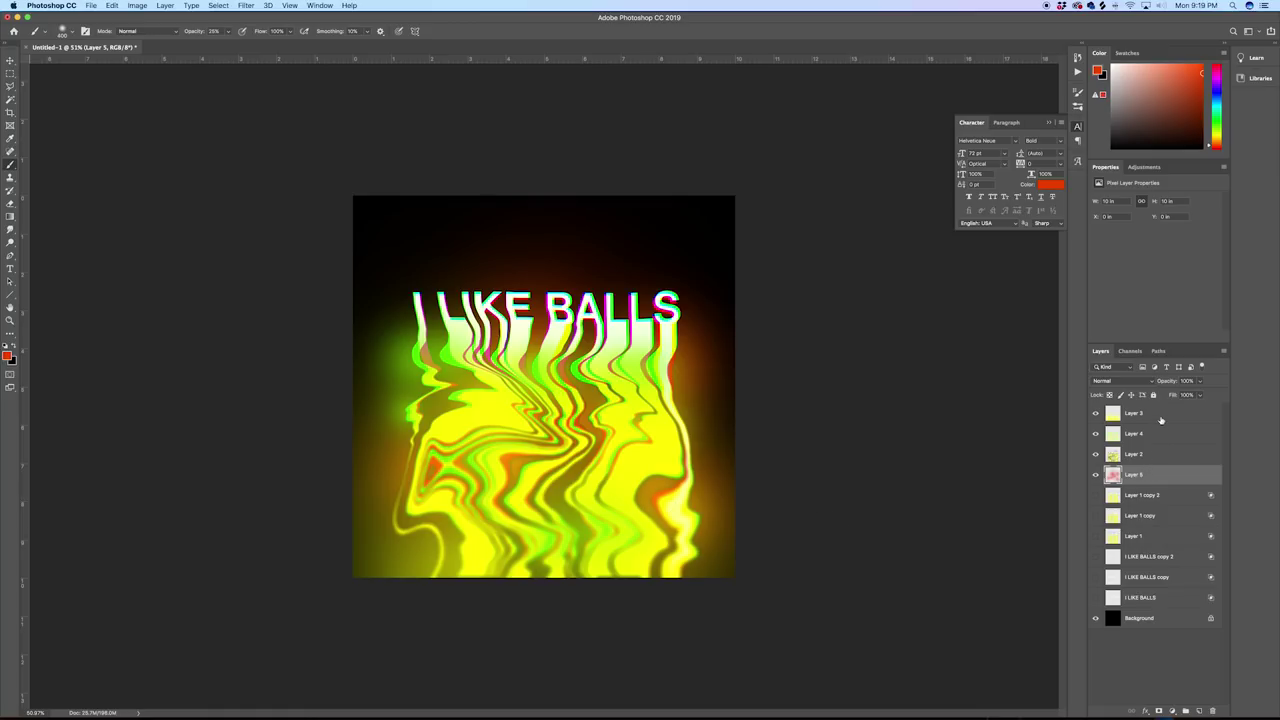
left_click(1162, 416)
left_click(1199, 710)
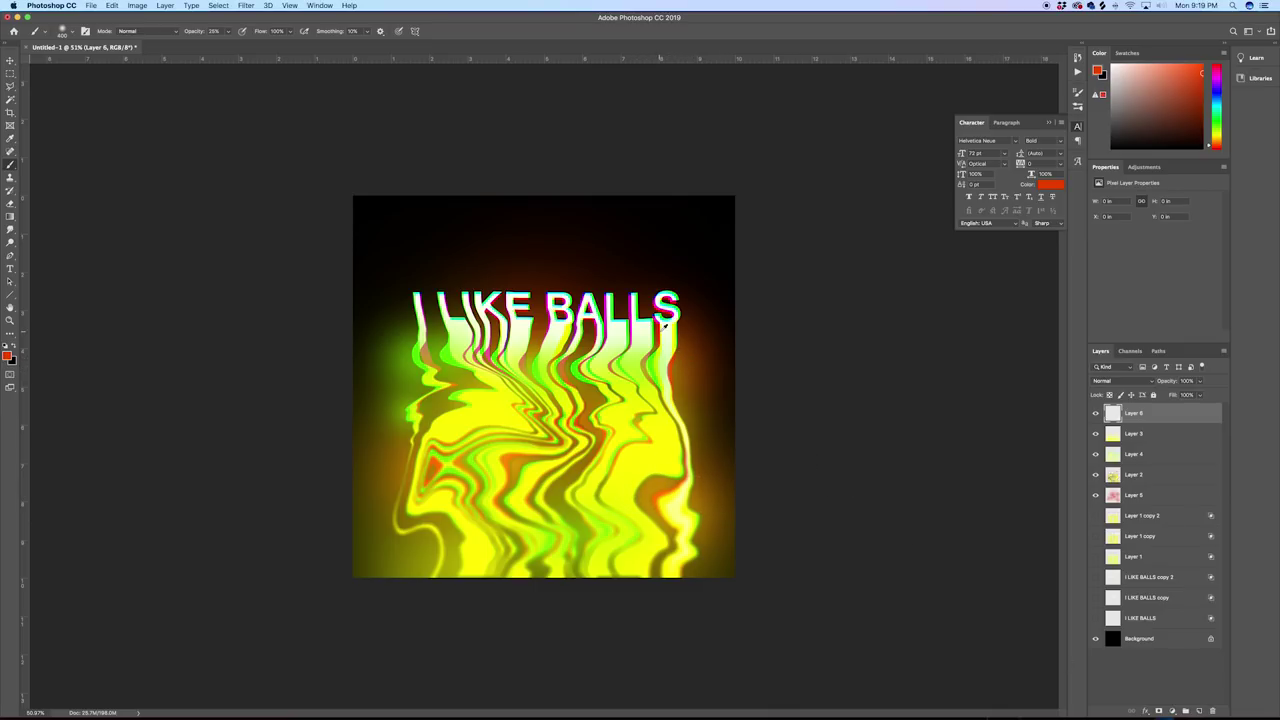
Step: Sample a bright red from the last letter's trail and paint soft red glows over its upper and lower parts, enlarging the brush
left_click(659, 332, "alt")
key("bracketright")
key("bracketright")
key("bracketright")
key("bracketright")
key("bracketright")
key("bracketright")
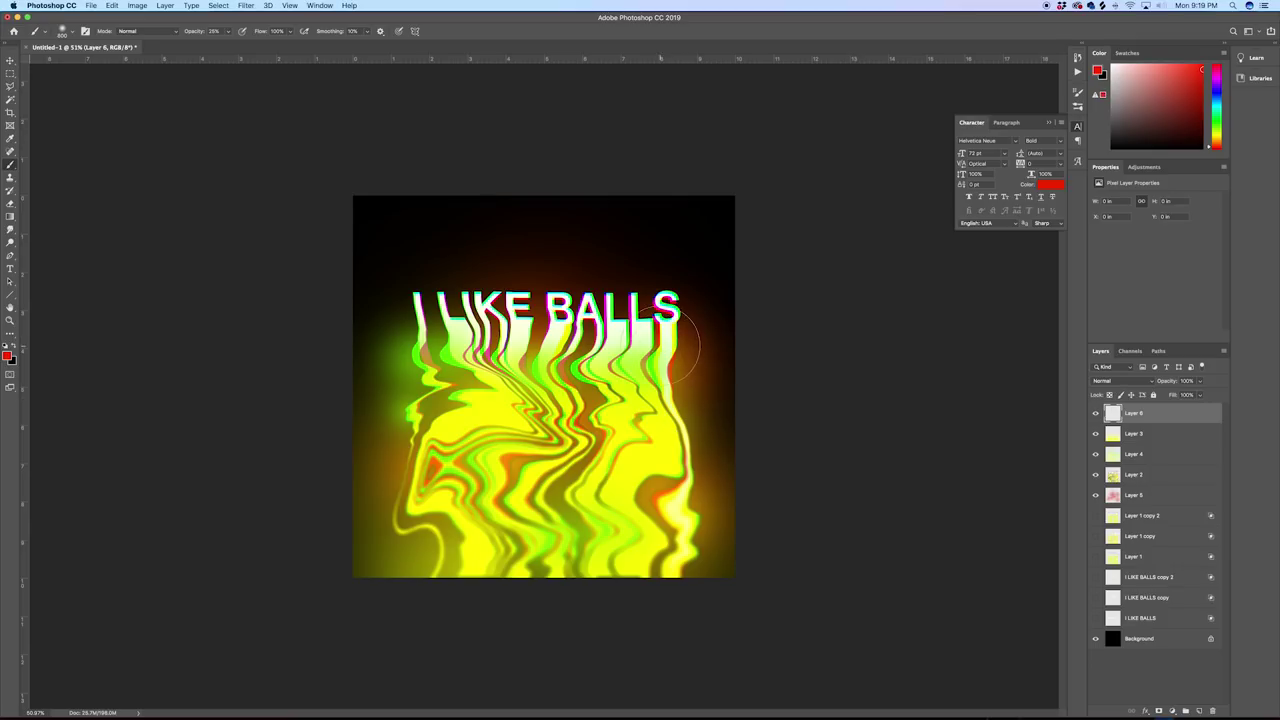
left_click(658, 336)
key("bracketright")
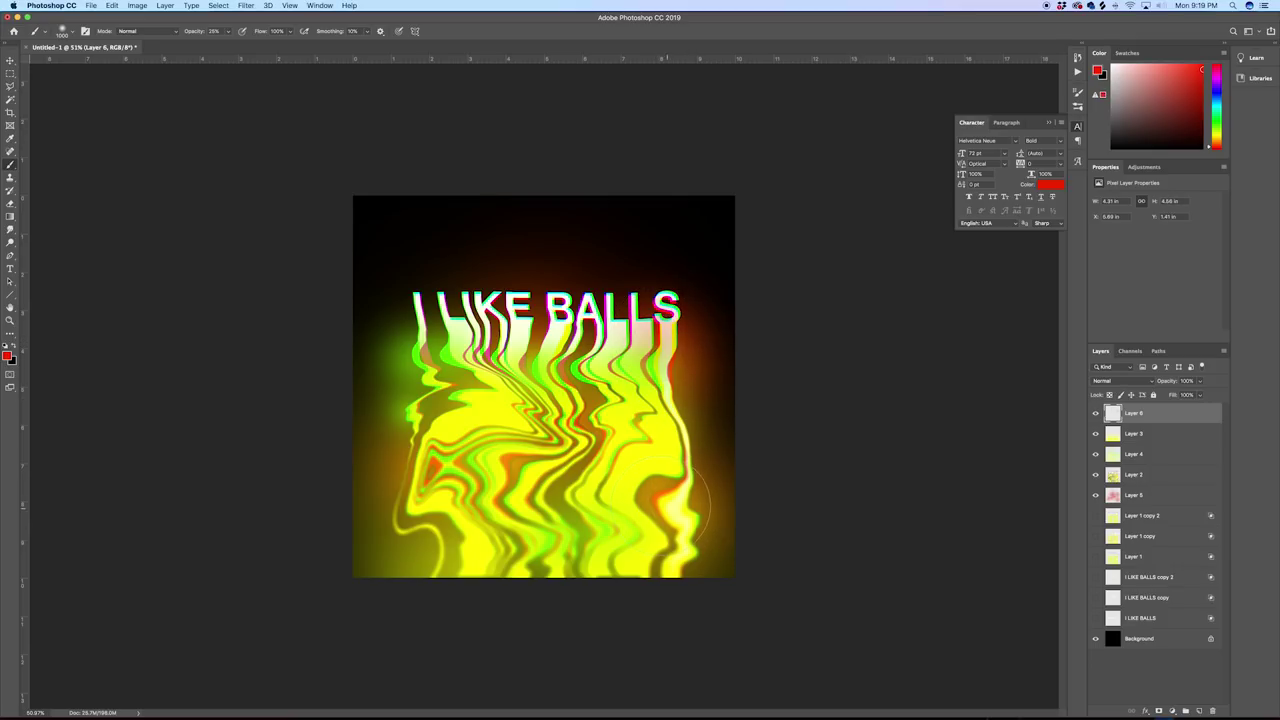
left_click(655, 500)
Step: Build up a red glow over the triangular swirl in the left-side trails, starting with a smaller brush and enlarging it between dabs
key("bracketleft")
key("bracketleft")
key("bracketleft")
key("bracketleft")
key("bracketleft")
key("bracketleft")
key("bracketleft")
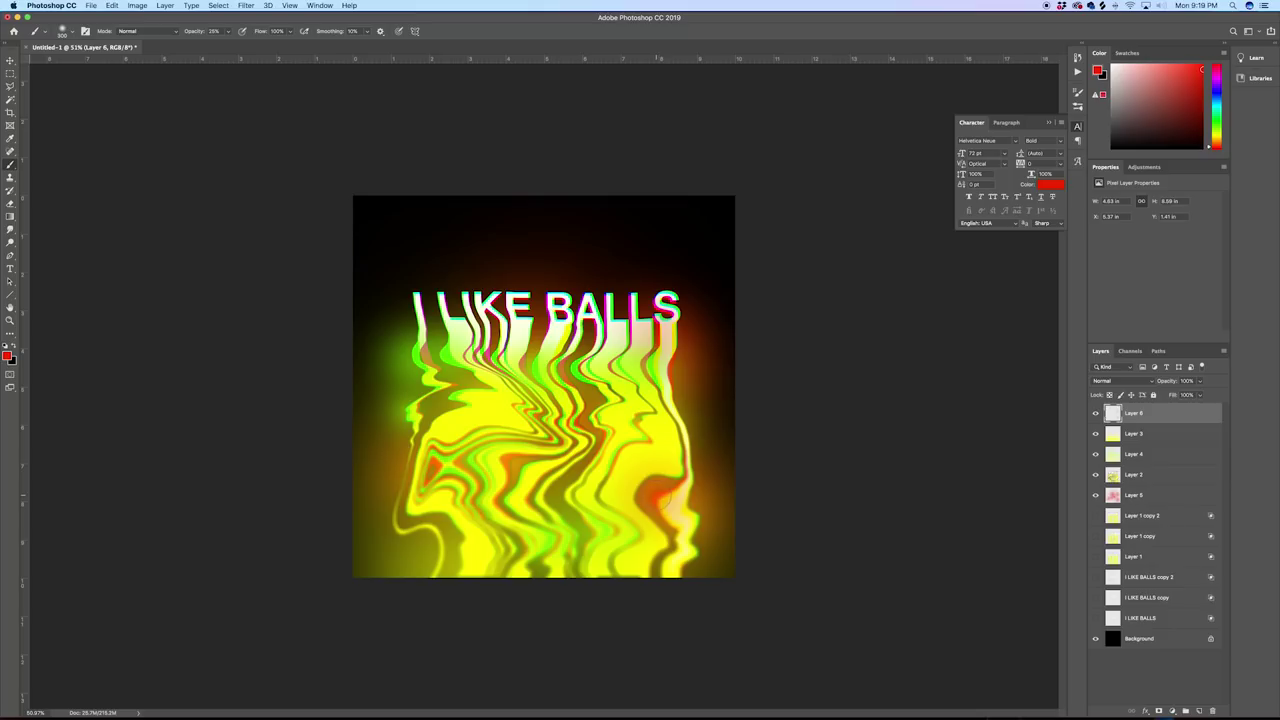
left_click(432, 465)
key("bracketright")
key("bracketright")
key("bracketright")
key("bracketright")
key("bracketright")
left_click(434, 468)
key("bracketright")
key("bracketright")
key("bracketright")
left_click(436, 467)
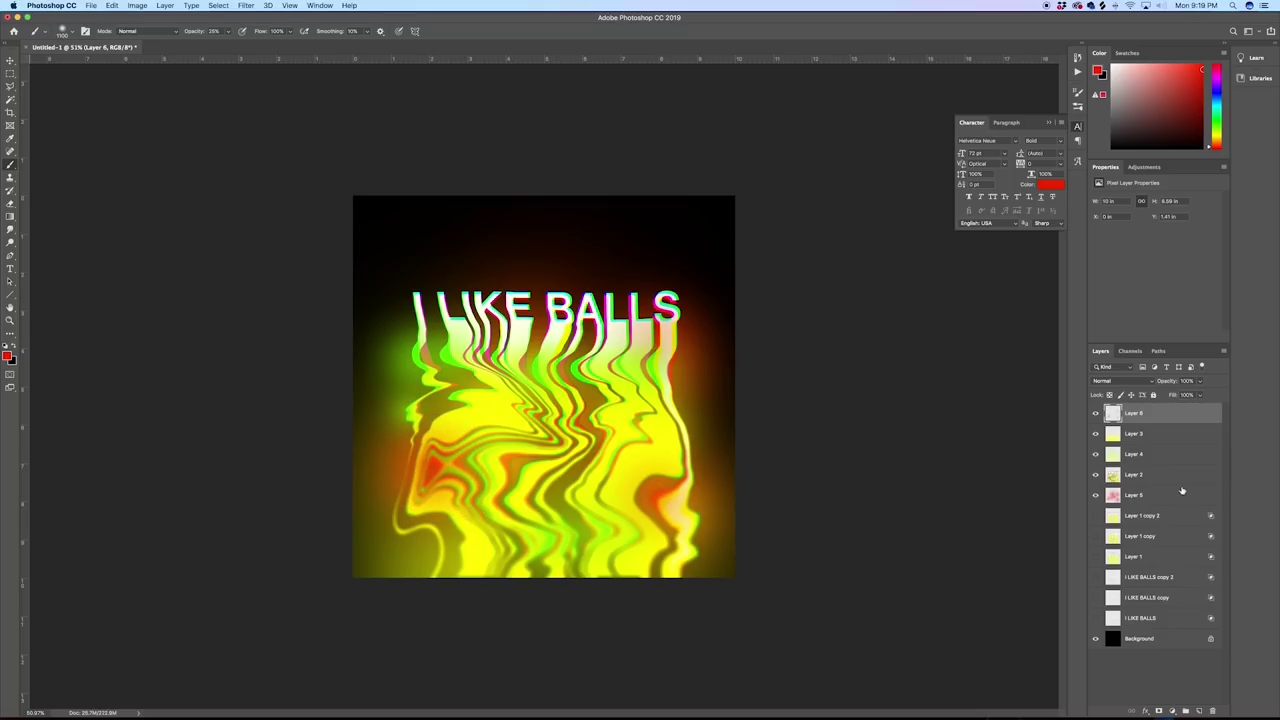
Step: Set Layer 6's blend mode to Lighten and reduce the brush size
left_click(1141, 386)
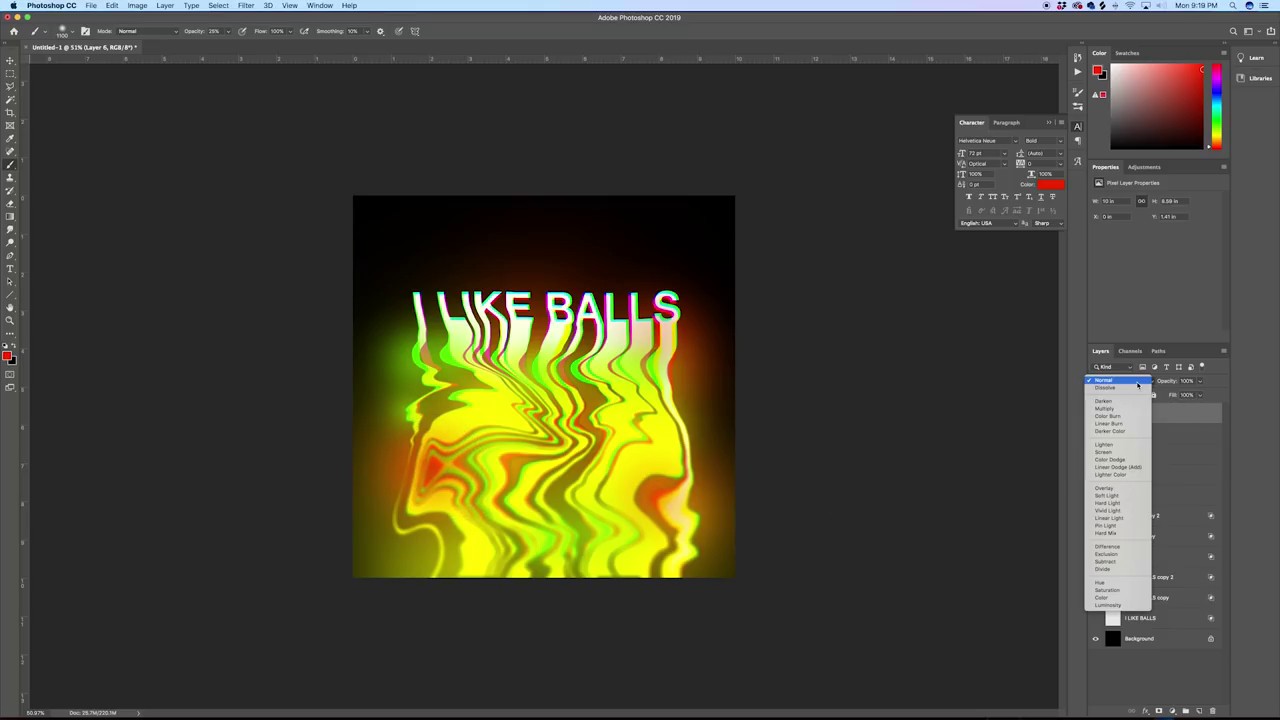
left_click(1125, 449)
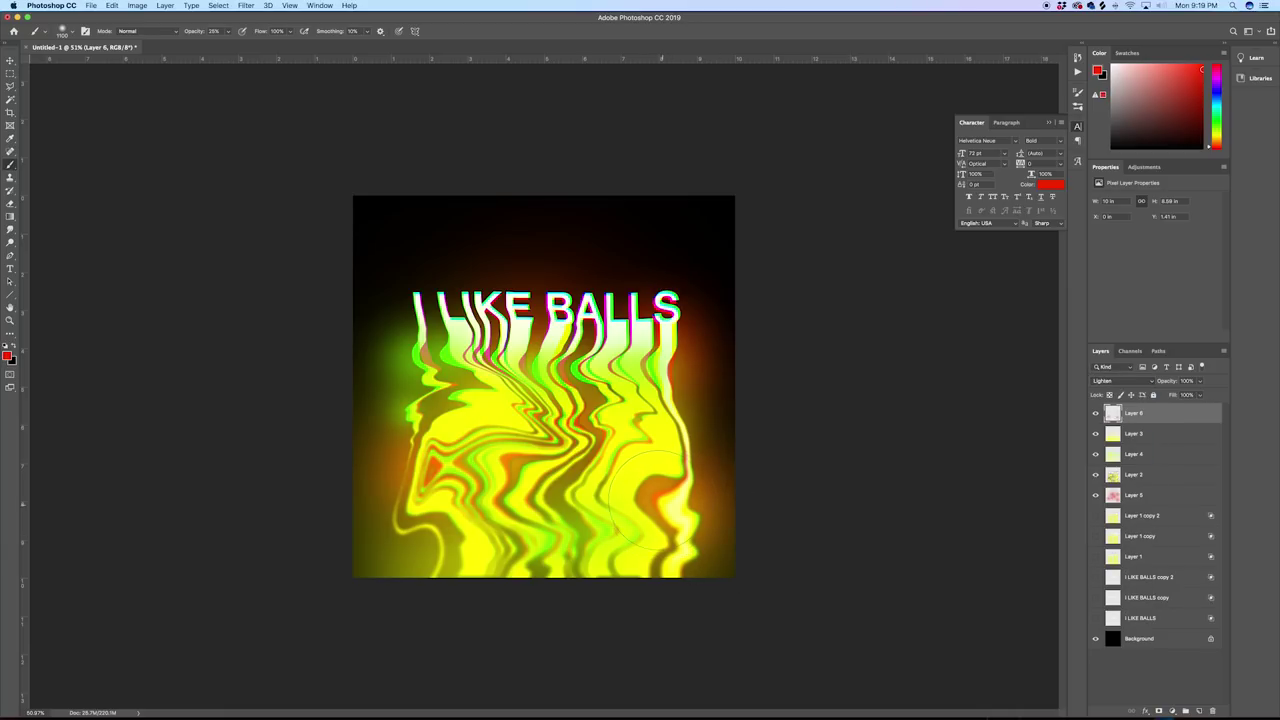
key("bracketleft")
key("bracketleft")
key("[")
key("[")
Step: Add a layer above Layer 6 and paint small orange accents sampled from the trails over the centre and lower-right trails
left_click(1198, 711)
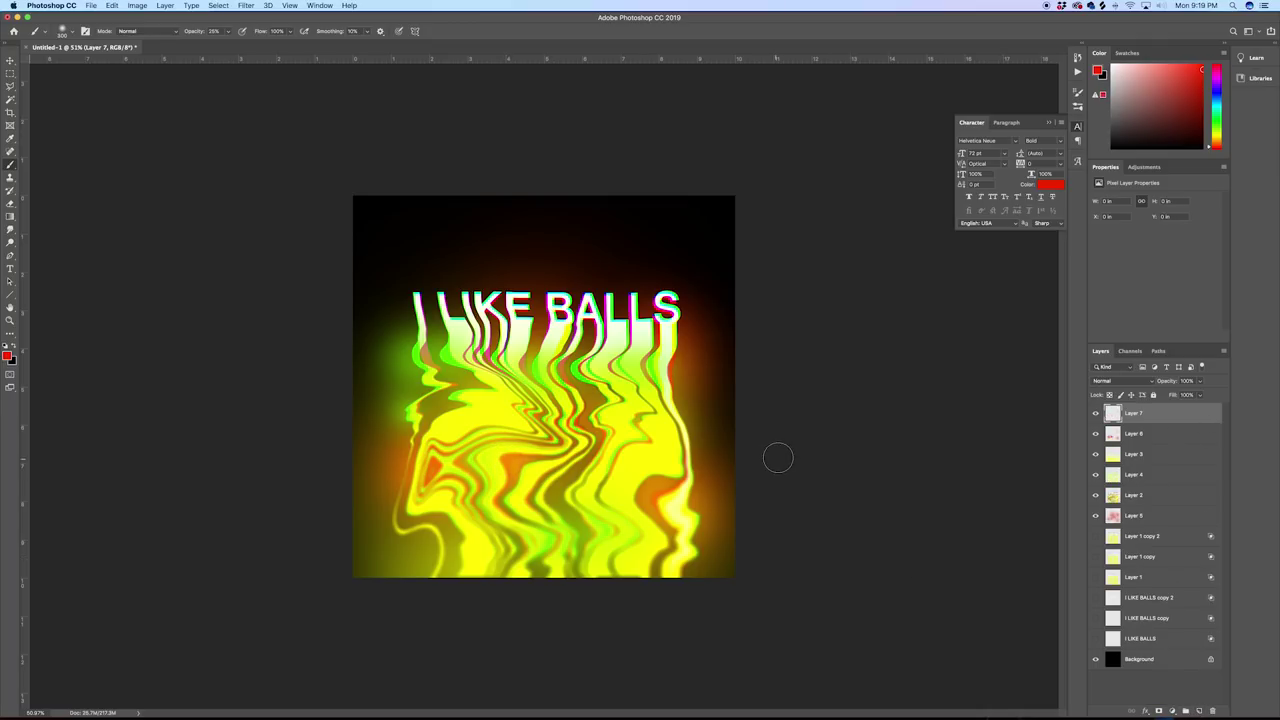
left_click(519, 457, "alt")
left_click(505, 458)
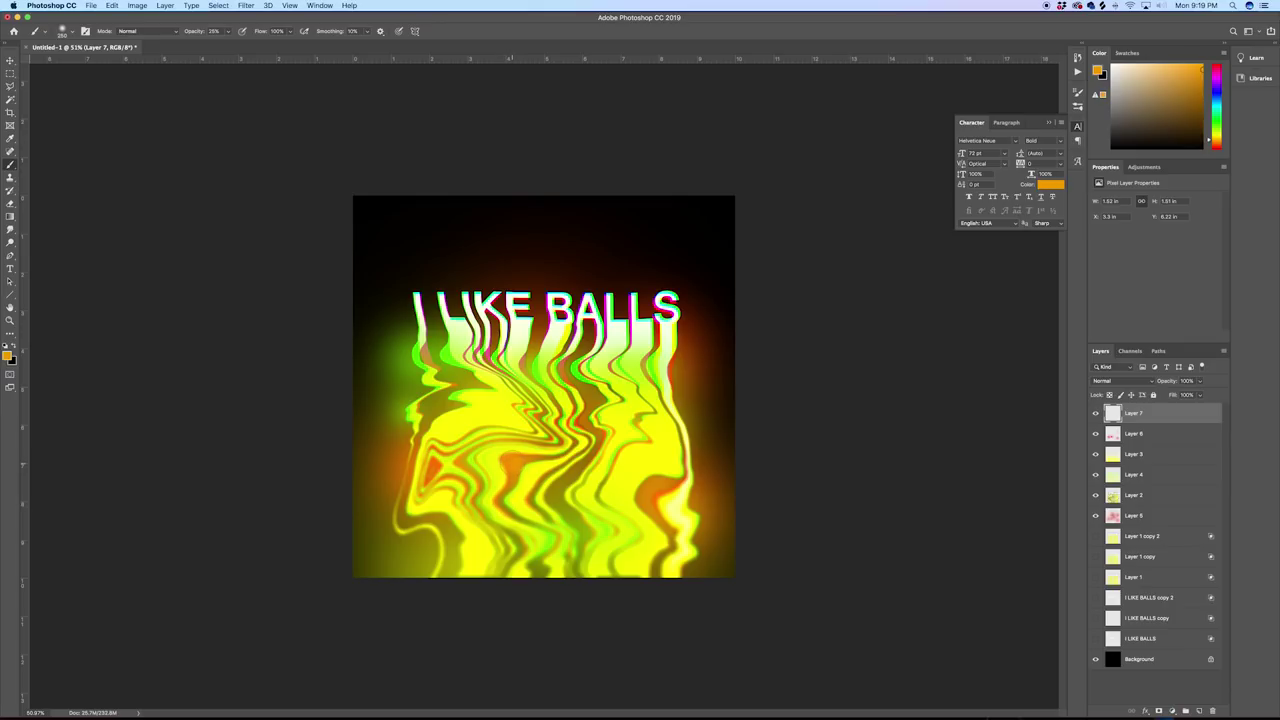
mouse_move(662, 498)
left_mouse_down()
mouse_move(672, 505)
mouse_move(682, 485)
left_mouse_up()
key("bracketleft")
Step: Return to Layer 6, sample the red-orange beside the last letter's trail, and enlarge the brush to paint more glow
left_click(1128, 432)
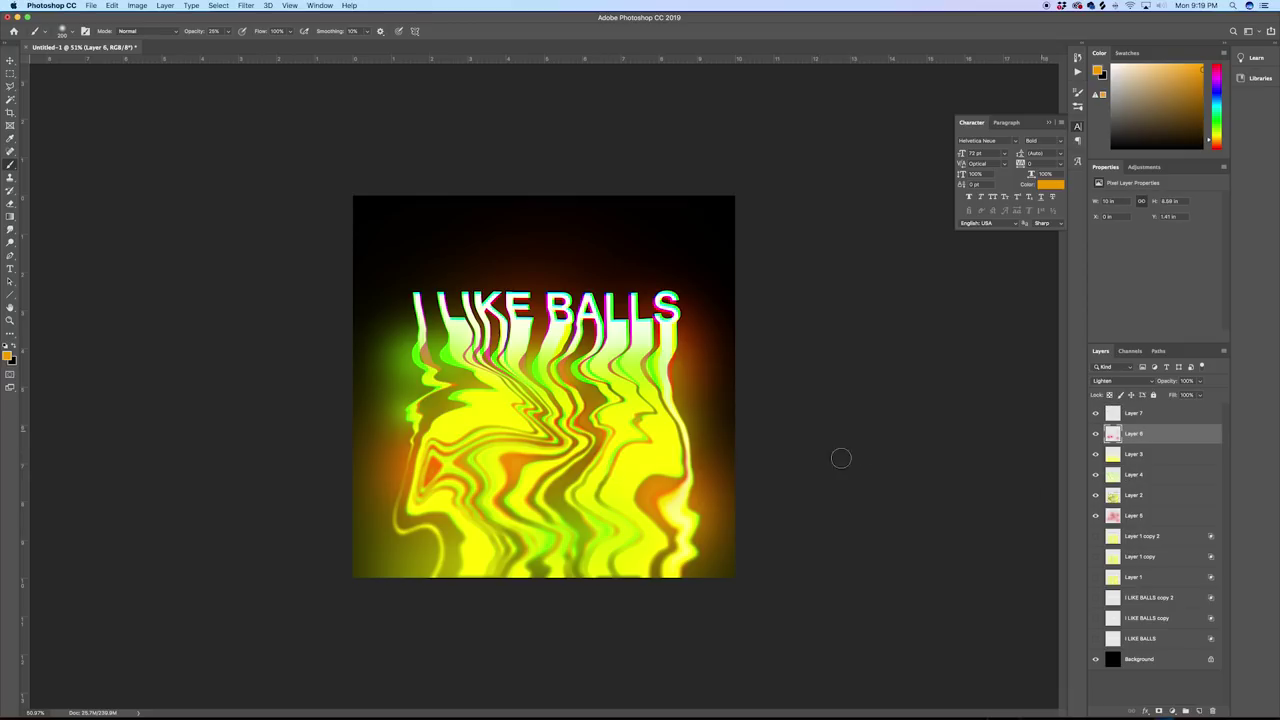
left_click(677, 356, "alt")
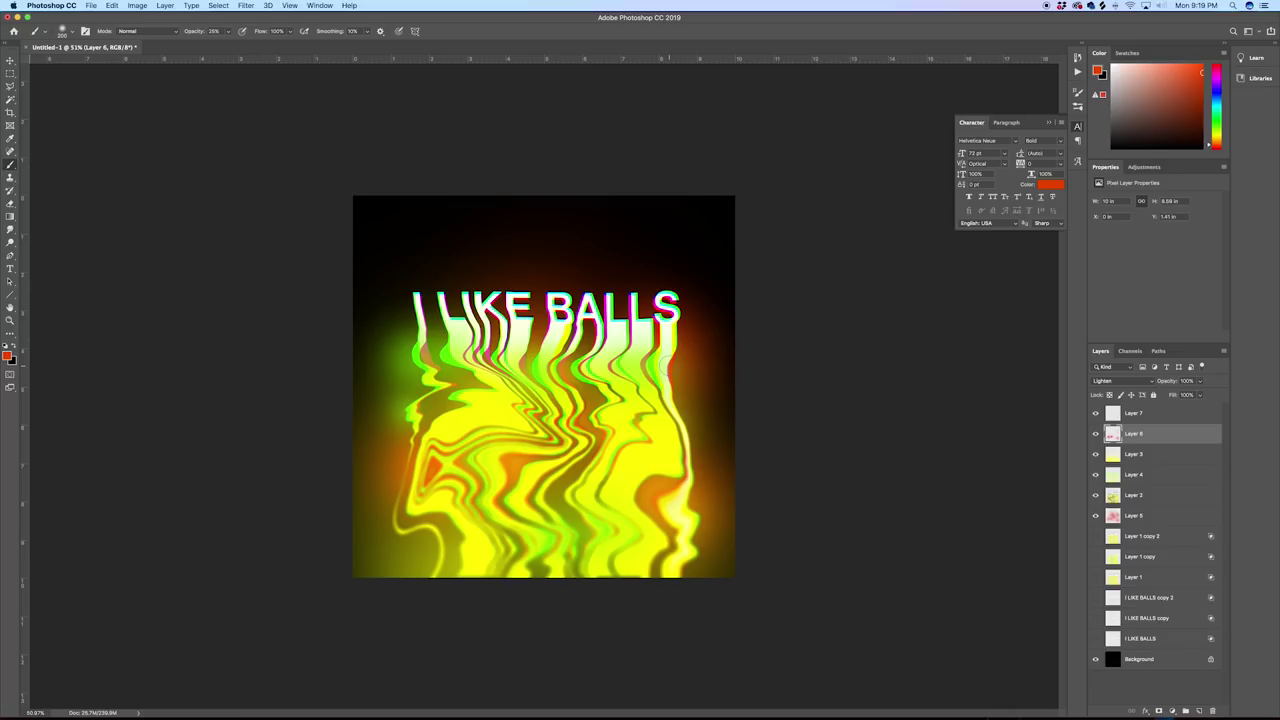
key("bracketright")
key("bracketright")
key("bracketright")
key("bracketright")
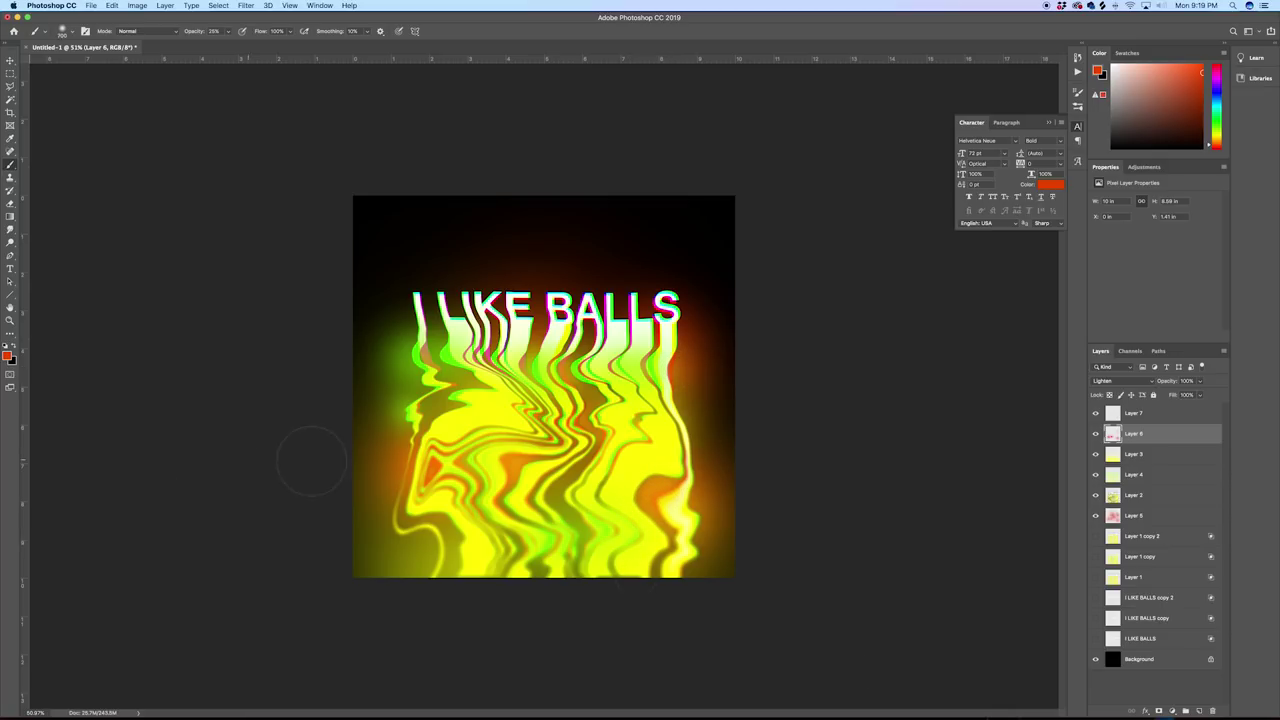
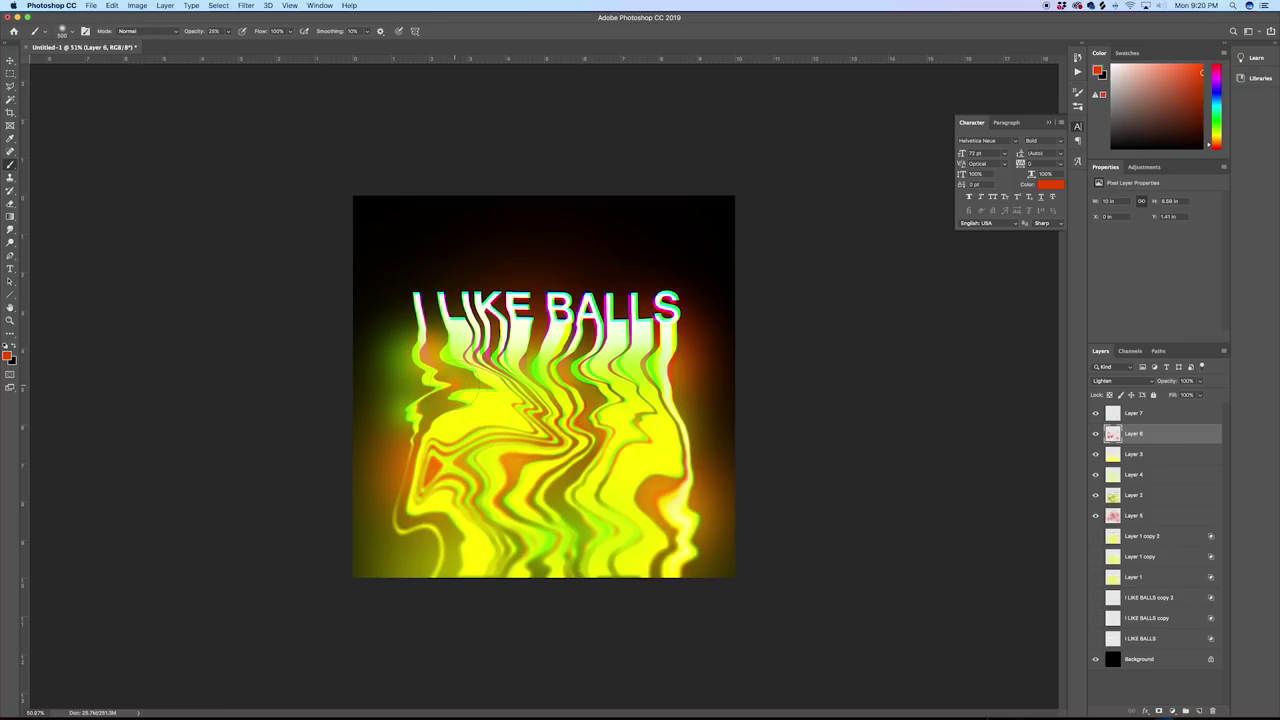
Step: Build up the red-orange glow around the trails on Layer 6, enlarging the brush to about 2500
key("]")
key("]")
key("]")
key("]")
key("]")
key("]")
key("]")
key("]")
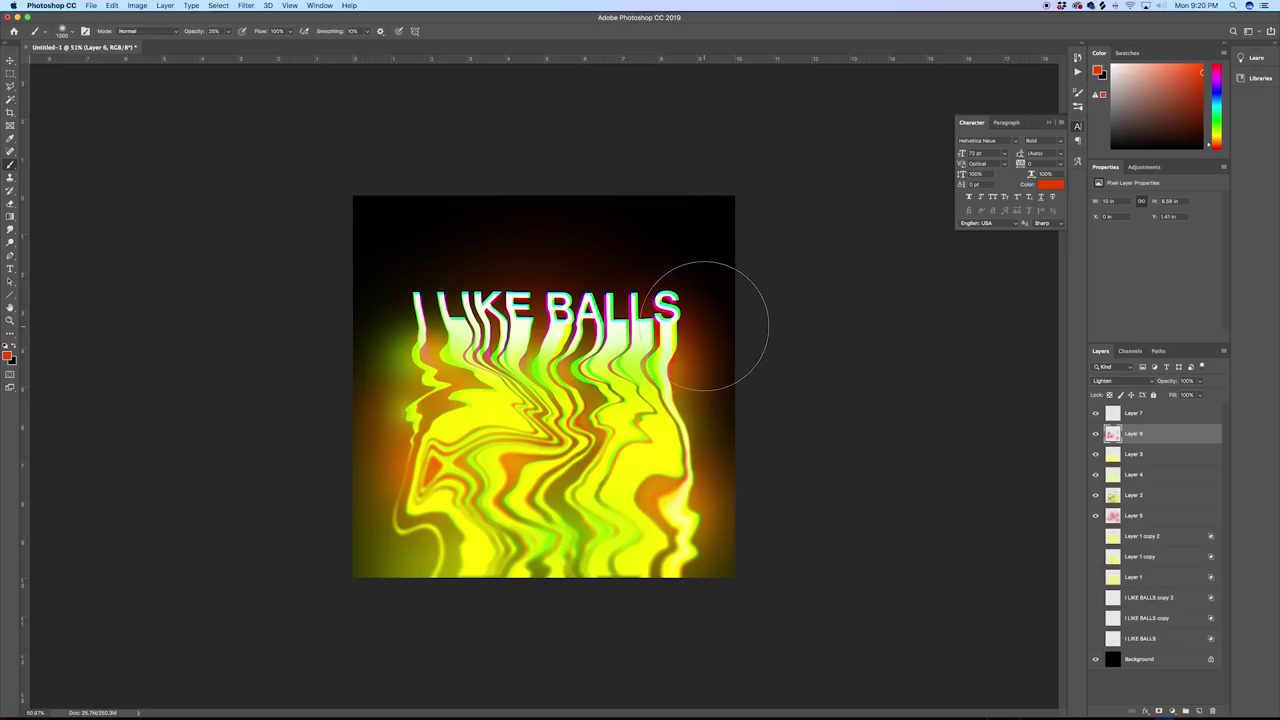
key("]")
key("]")
key("]")
key("]")
key("]")
key("]")
key("]")
key("]")
key("]")
key("]")
key("]")
key("]")
Step: Add a new layer above Layer 7 and paint a large pale glow, sampled from the white lettering, over the lower-right trails
left_click(1160, 416)
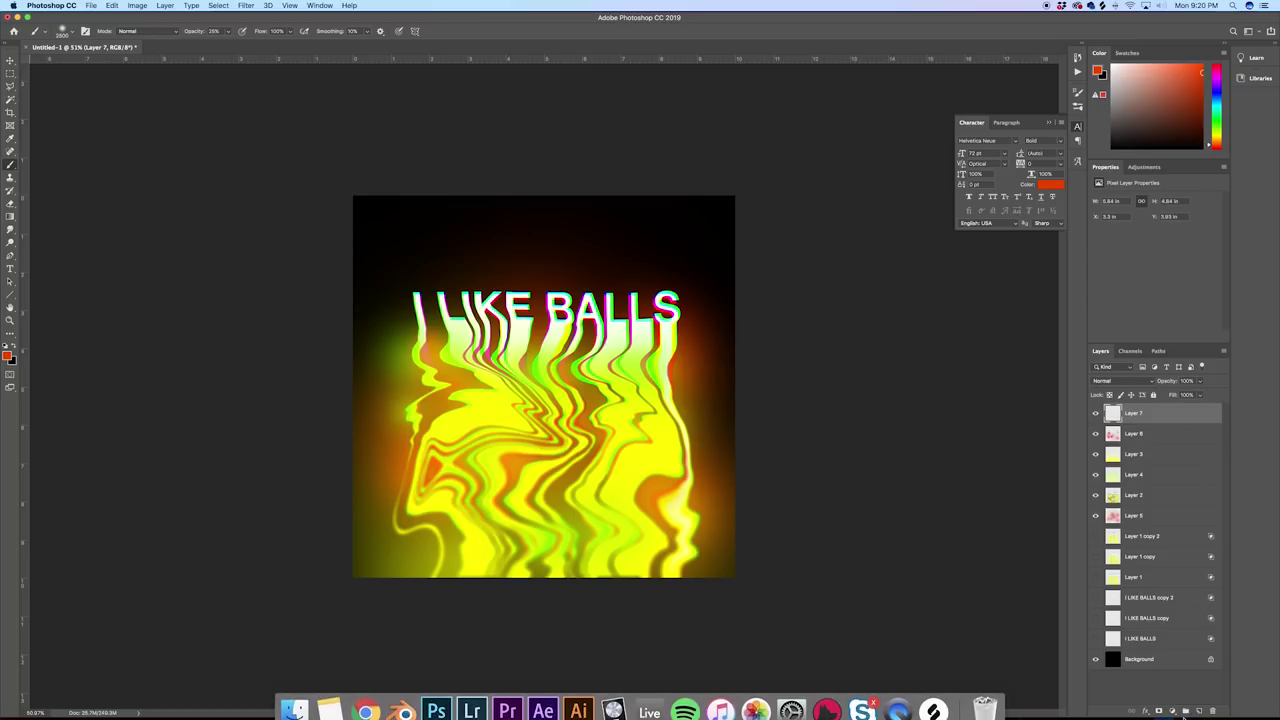
left_click(1199, 711)
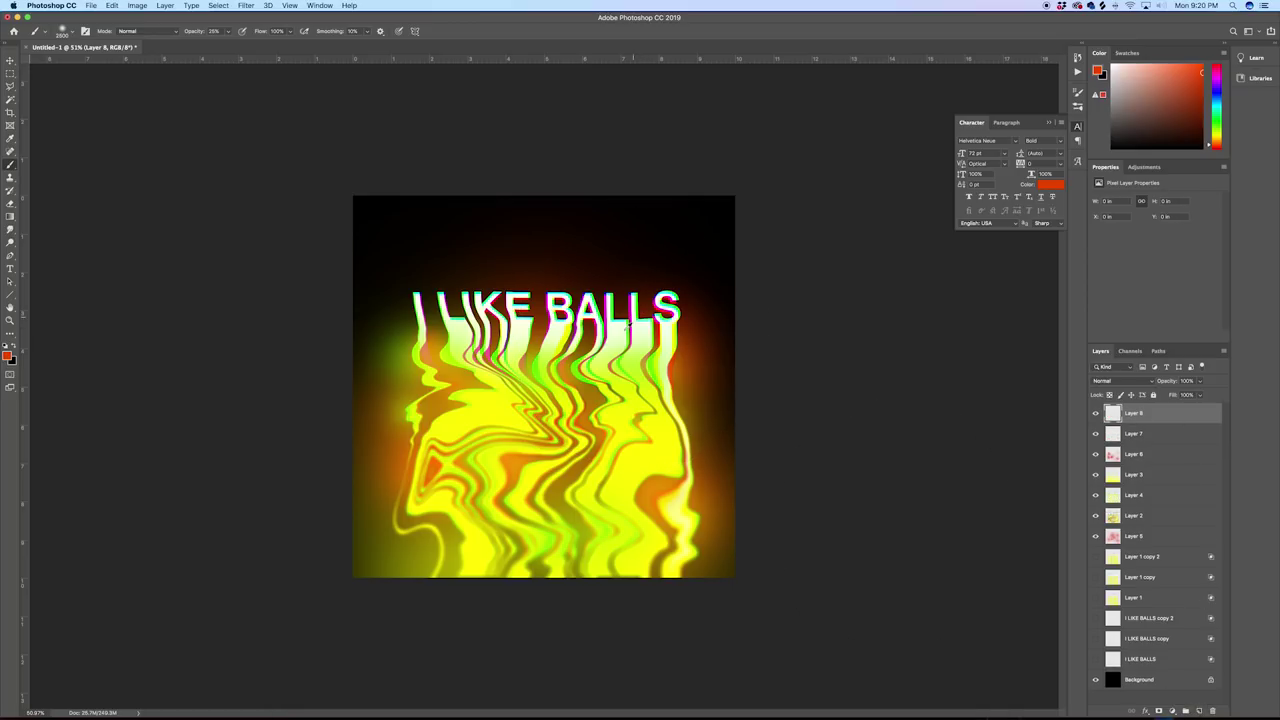
left_click(621, 328, "alt")
scroll(621, 328, "up", 5)
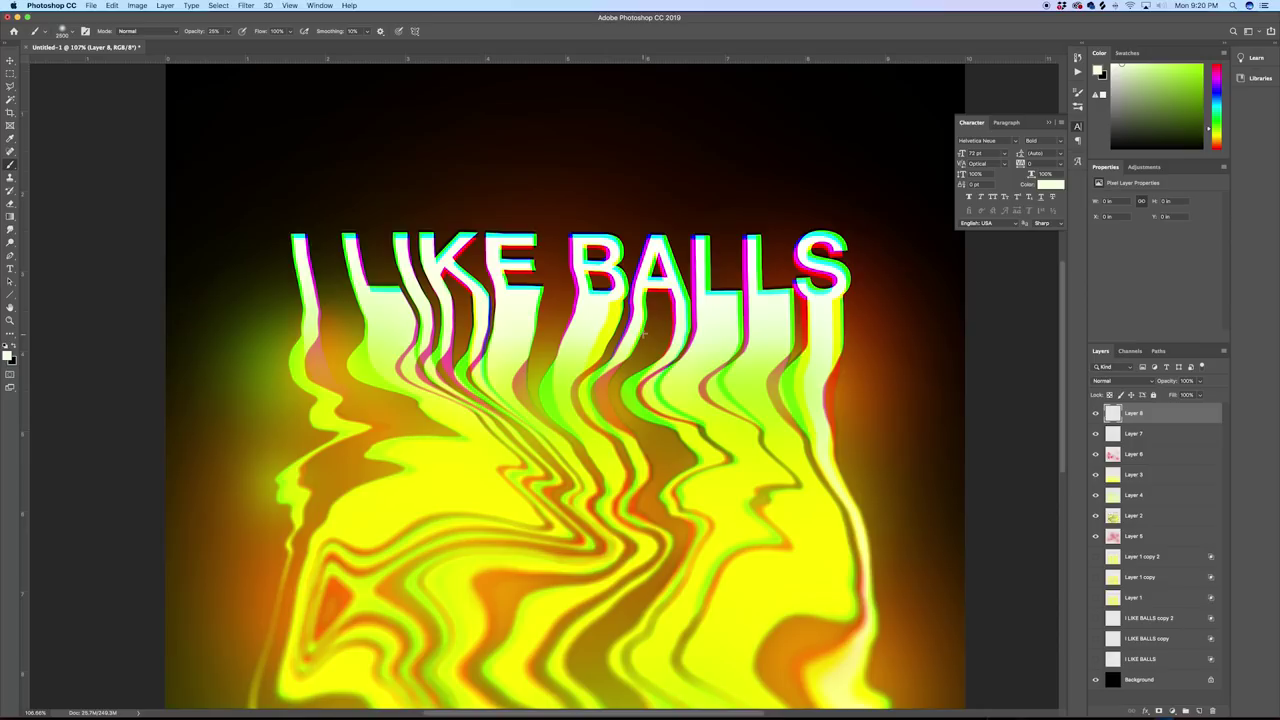
scroll(643, 329, "down", 8)
scroll(643, 329, "up", 3)
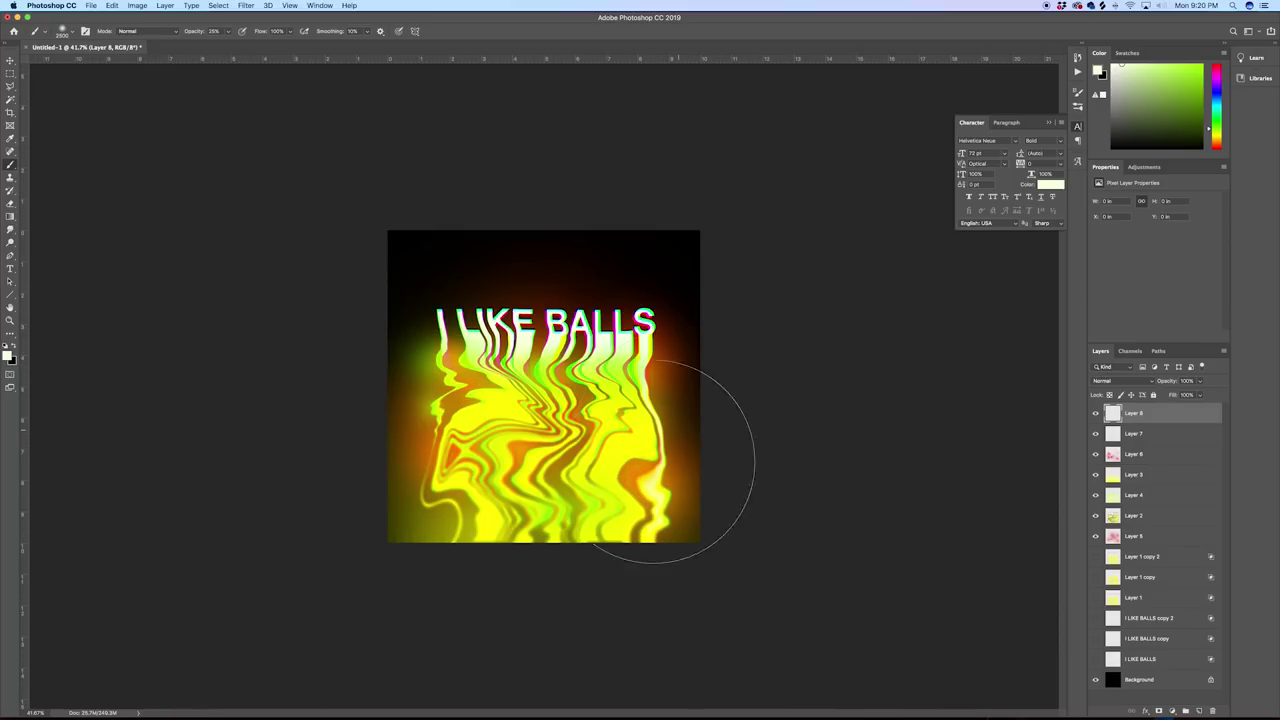
left_click_drag(654, 500, 651, 491)
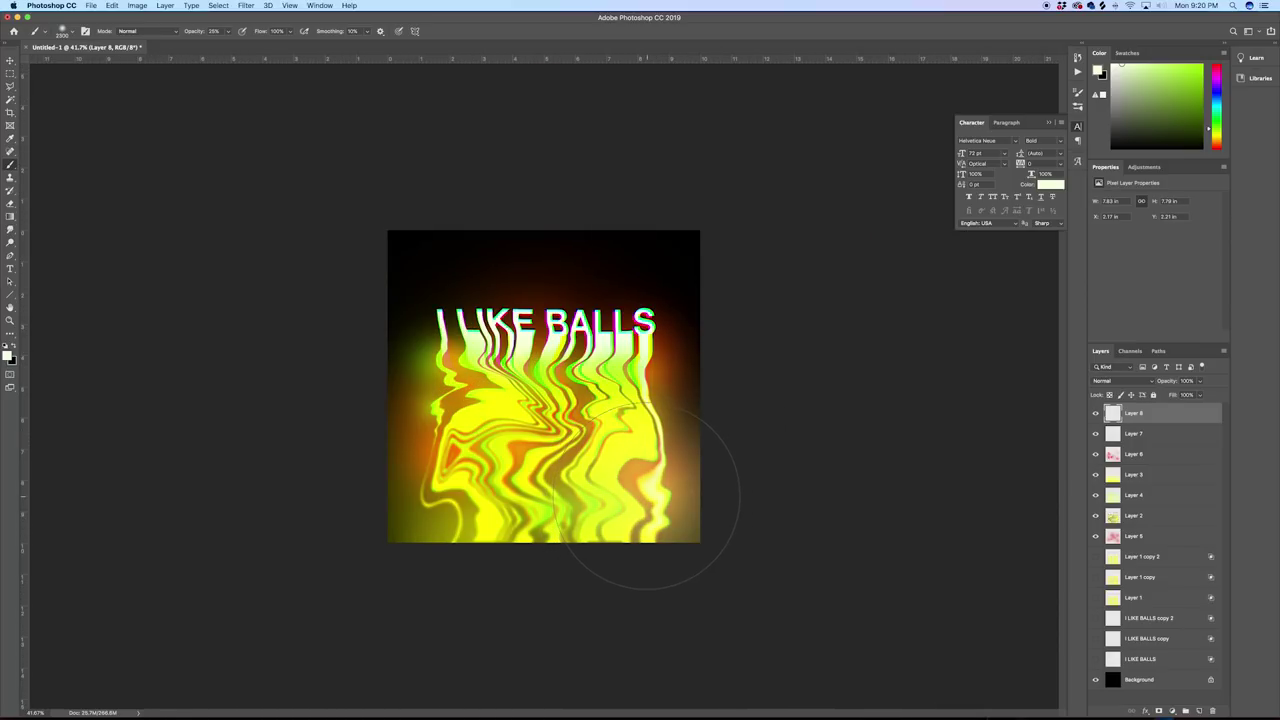
Step: Intensify the pale glow around the lower-right trail with progressively smaller brush sizes
key("bracketleft")
key("bracketleft")
key("bracketleft")
key("bracketleft")
key("bracketleft")
key("bracketleft")
key("bracketleft")
key("bracketleft")
key("bracketleft")
key("bracketleft")
key("bracketleft")
key("bracketleft")
key("bracketleft")
key("bracketleft")
key("bracketleft")
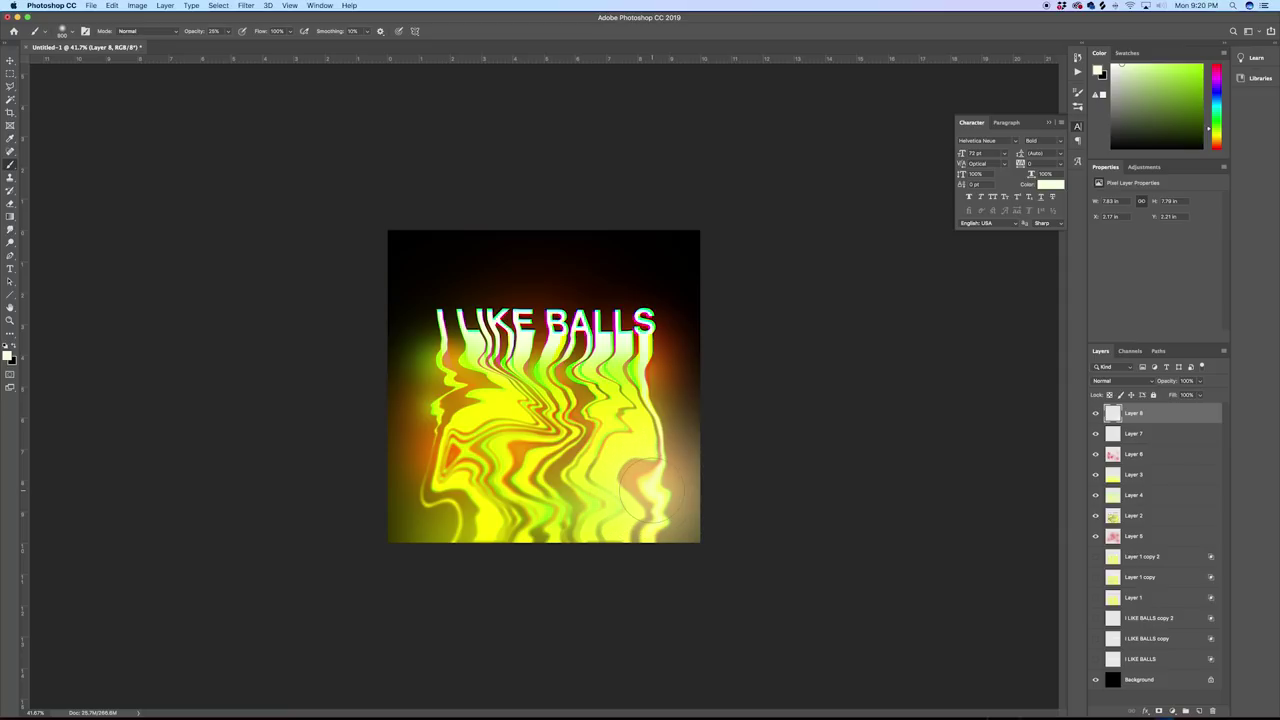
key("bracketleft")
key("bracketleft")
key("bracketleft")
key("bracketleft")
Step: Layer pale glow dabs over the top of the first letter, shrinking the brush between dabs
left_click(432, 310)
key("bracketleft")
key("bracketleft")
key("bracketleft")
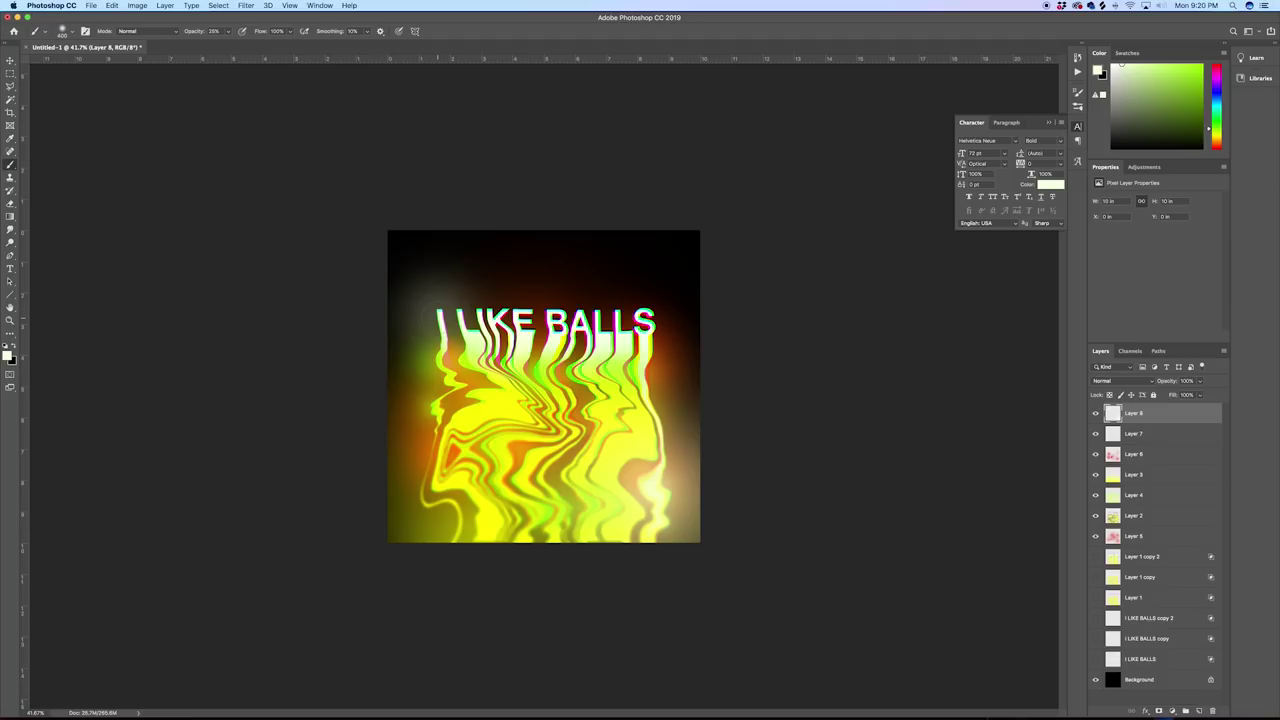
left_click(437, 318)
key("bracketleft")
left_click(439, 319)
left_click(441, 320)
Step: Enlarge the brush and paint a wider pale glow above the first two letters
key("bracketright")
key("bracketright")
key("bracketright")
key("bracketright")
key("bracketright")
key("bracketright")
key("bracketright")
key("bracketright")
key("bracketright")
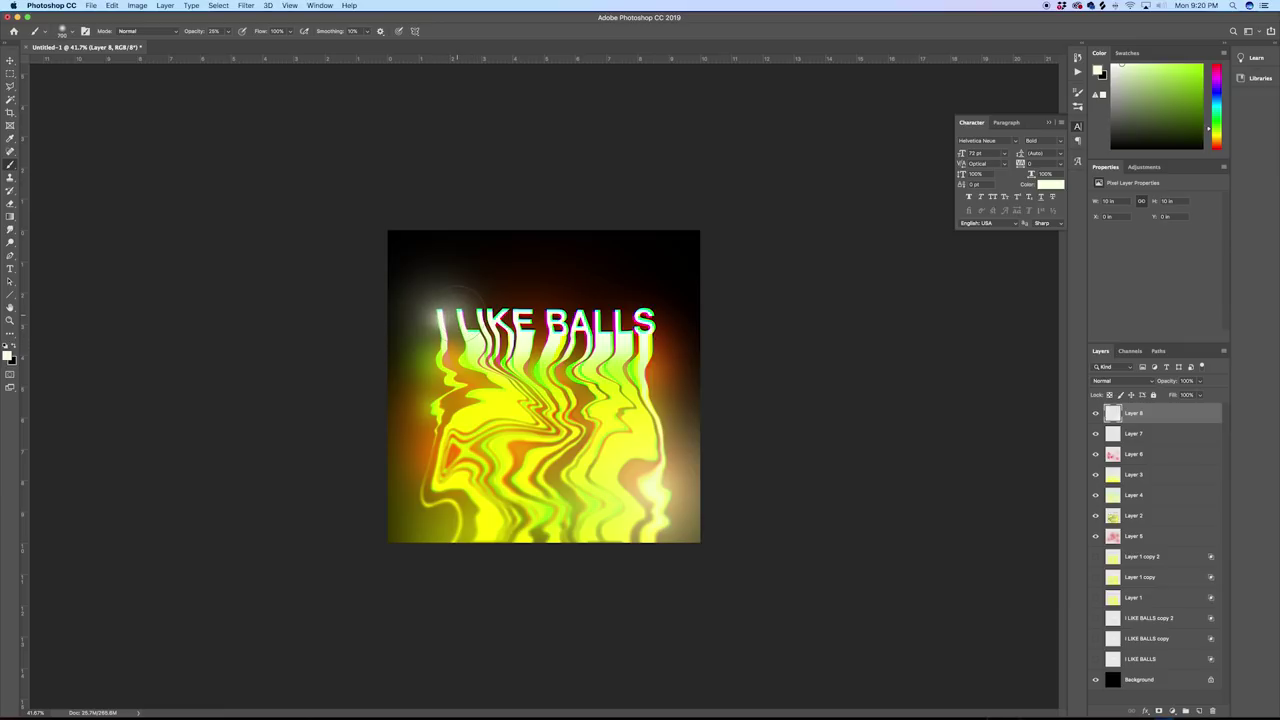
left_click(460, 309)
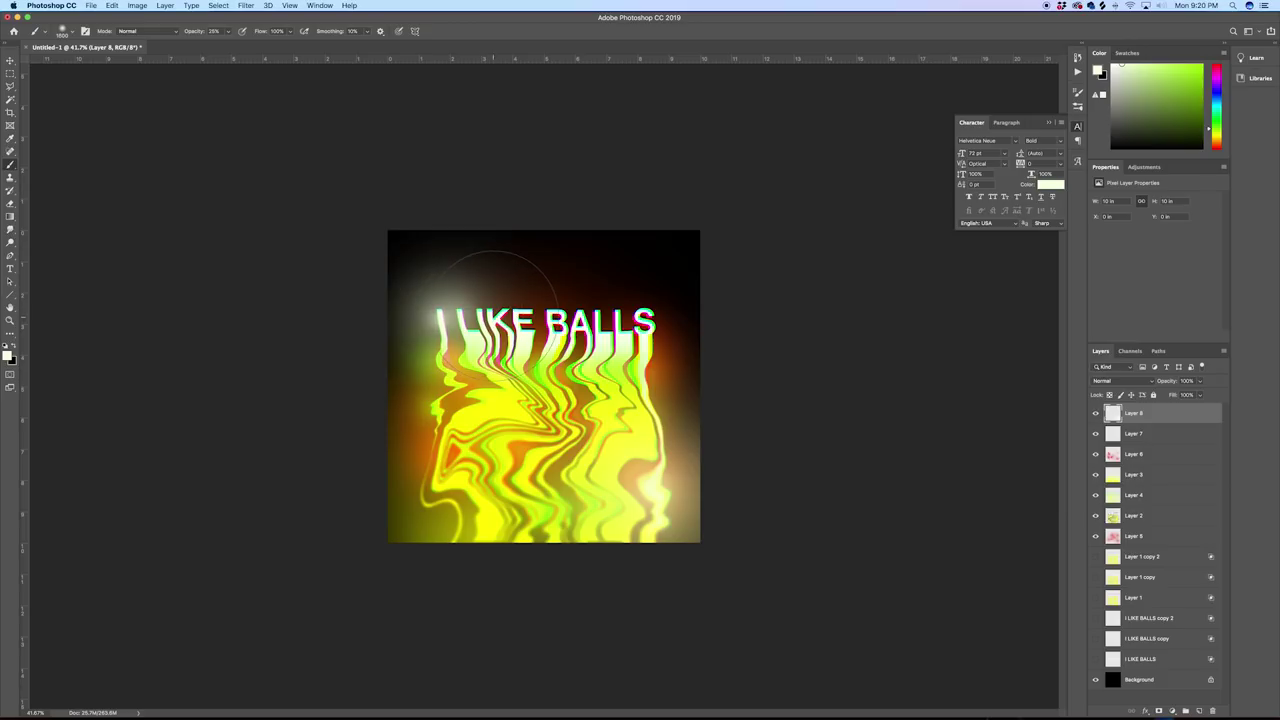
Step: Extend the pale glow over the top of the word LIKE, reducing the brush size between dabs
key("bracketleft")
key("bracketleft")
key("bracketleft")
left_click(501, 310)
key("bracketleft")
key("bracketleft")
left_click(494, 314)
key("bracketleft")
key("bracketleft")
key("bracketleft")
key("bracketleft")
key("bracketleft")
key("bracketleft")
key("bracketleft")
key("bracketleft")
key("bracketleft")
key("bracketleft")
key("bracketleft")
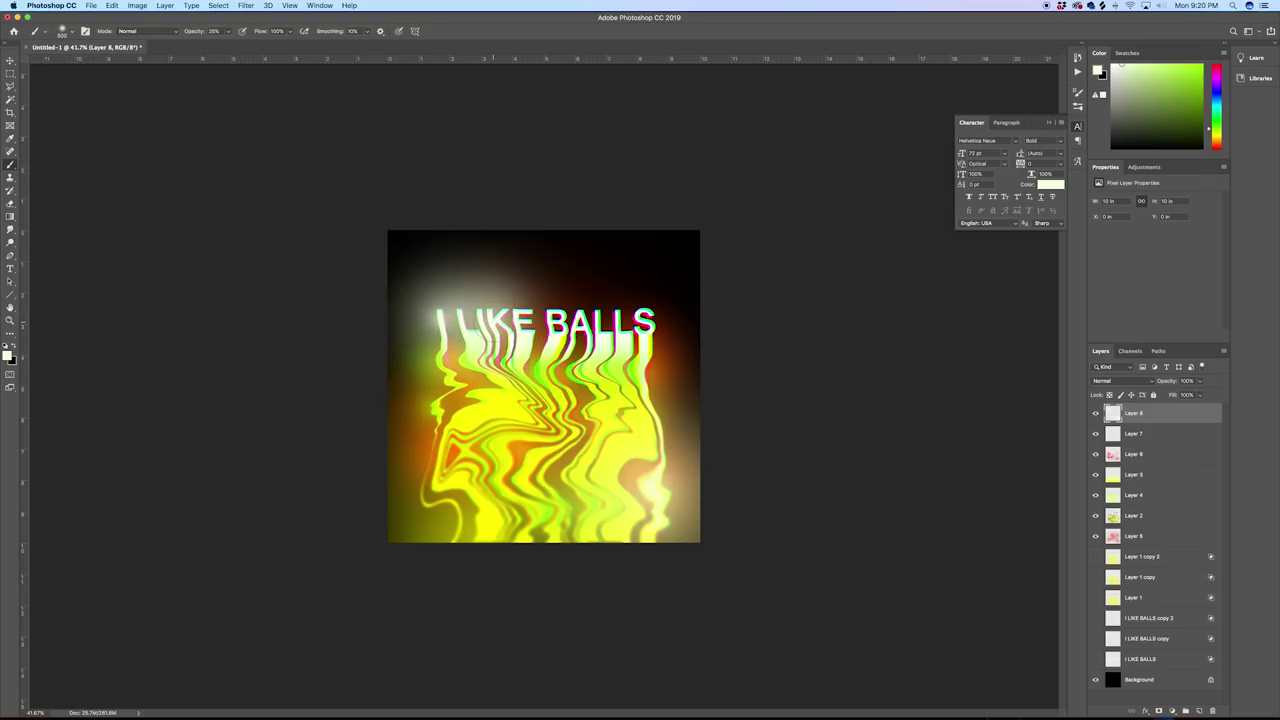
Step: Deepen the pale glow over the end of the word LIKE, enlarging the brush between dabs
key("bracketleft")
key("bracketright")
key("bracketright")
left_click(515, 321)
key("bracketright")
key("bracketright")
key("bracketright")
left_click(517, 322)
Step: Enlarge the brush and spread the pale glow from below the word LIKE to the start of BALLS
key("bracketright")
key("bracketright")
key("bracketright")
key("bracketright")
key("bracketright")
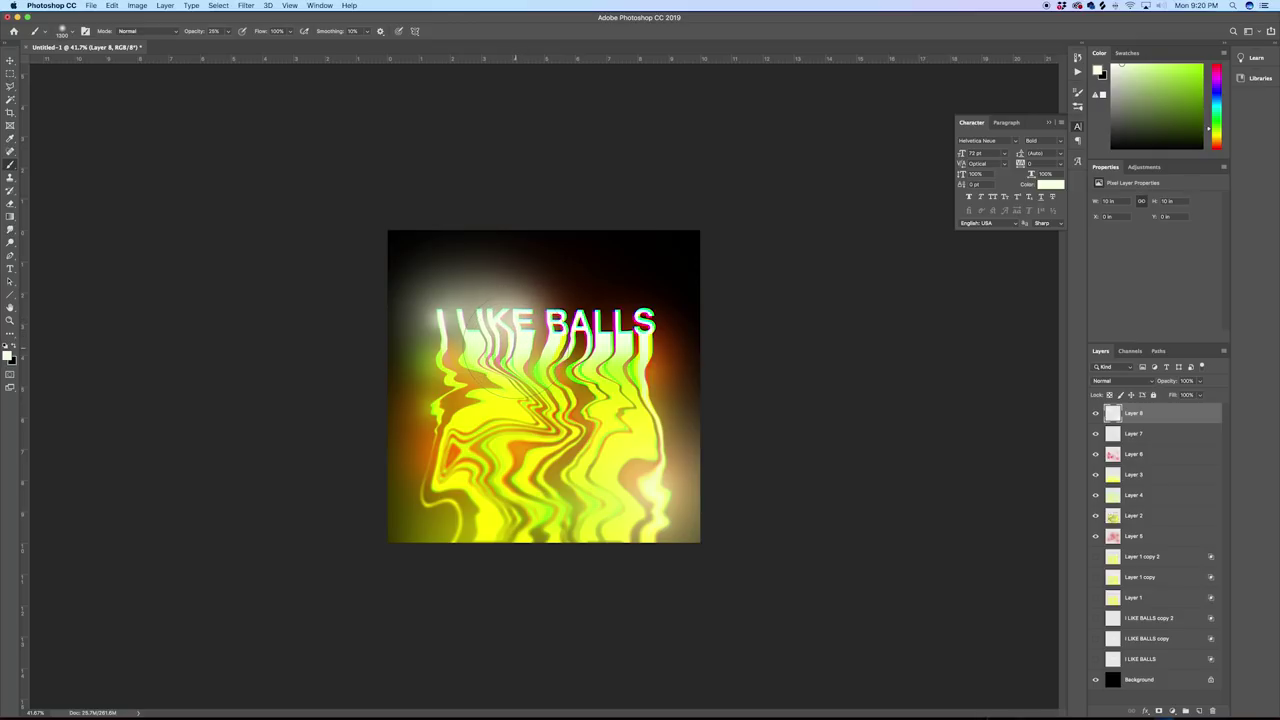
left_click(517, 346)
left_click(530, 338)
left_click(562, 328)
Step: Paint large pale glow dabs over the end of the word BALLS, adjusting the brush size
key("bracketleft")
key("bracketleft")
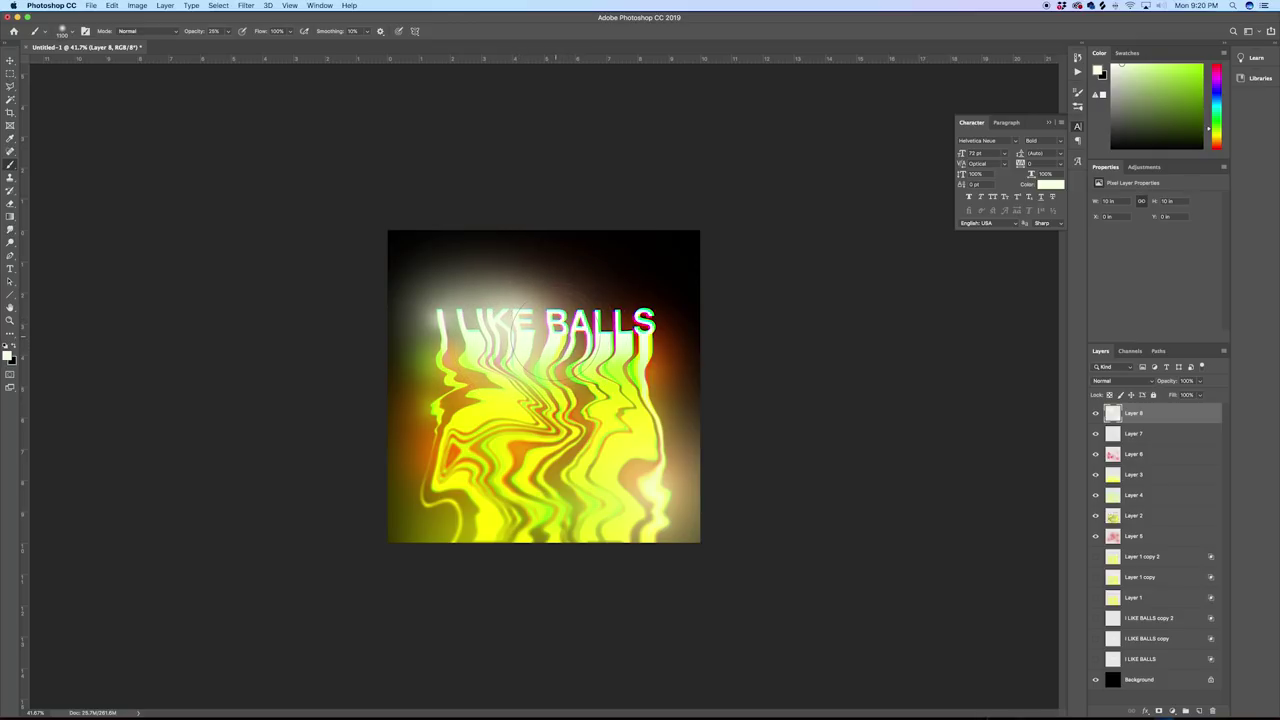
key("bracketright")
key("bracketright")
key("bracketright")
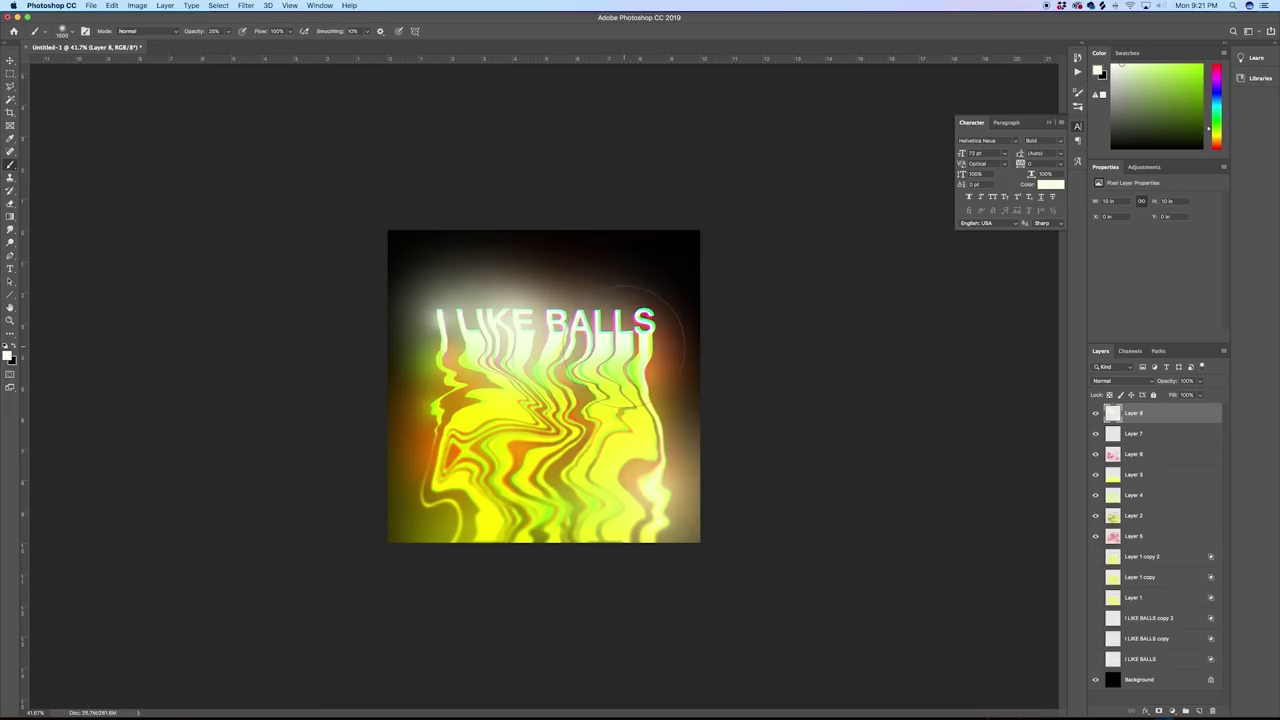
left_click(634, 342)
key("bracketleft")
left_click(648, 320)
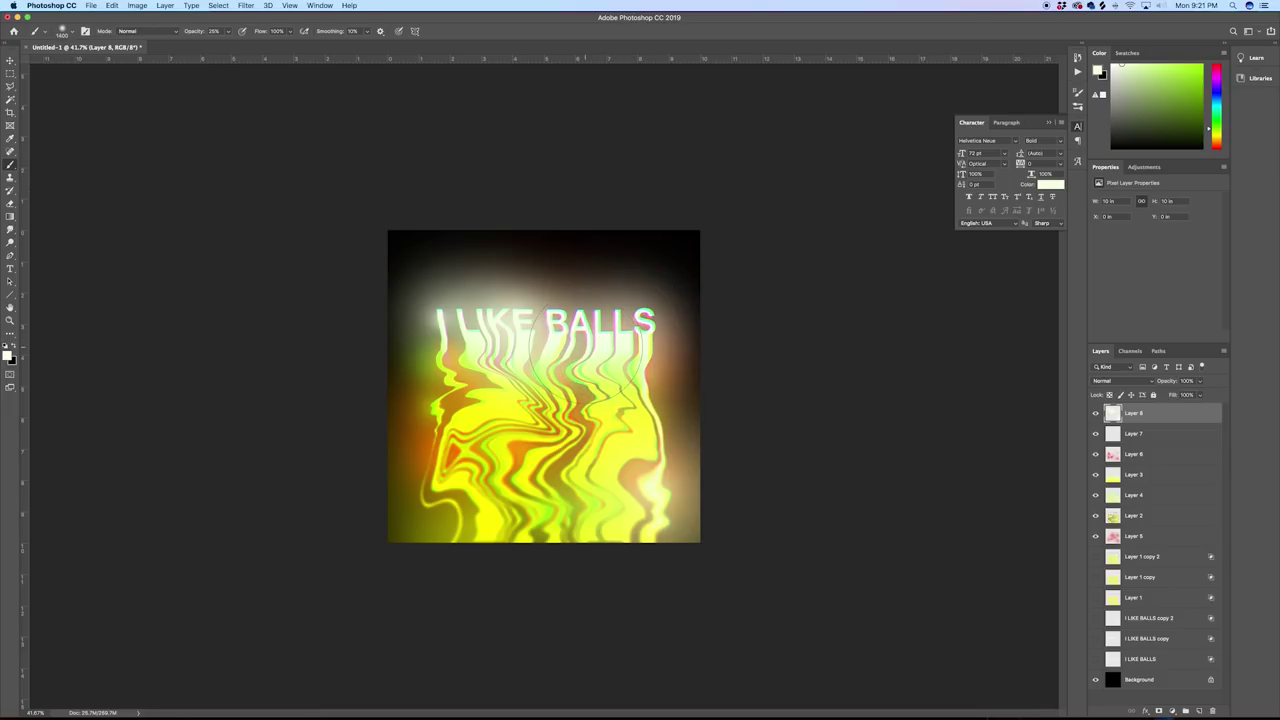
Step: Greatly enlarge the brush and lower the top pale glow layer's opacity to 67%
key("bracketright")
key("bracketright")
key("bracketright")
key("bracketright")
key("bracketright")
key("bracketright")
key("bracketright")
key("bracketright")
key("bracketright")
key("bracketright")
key("bracketright")
left_click(1199, 382)
left_click_drag(1199, 396, 1186, 397)
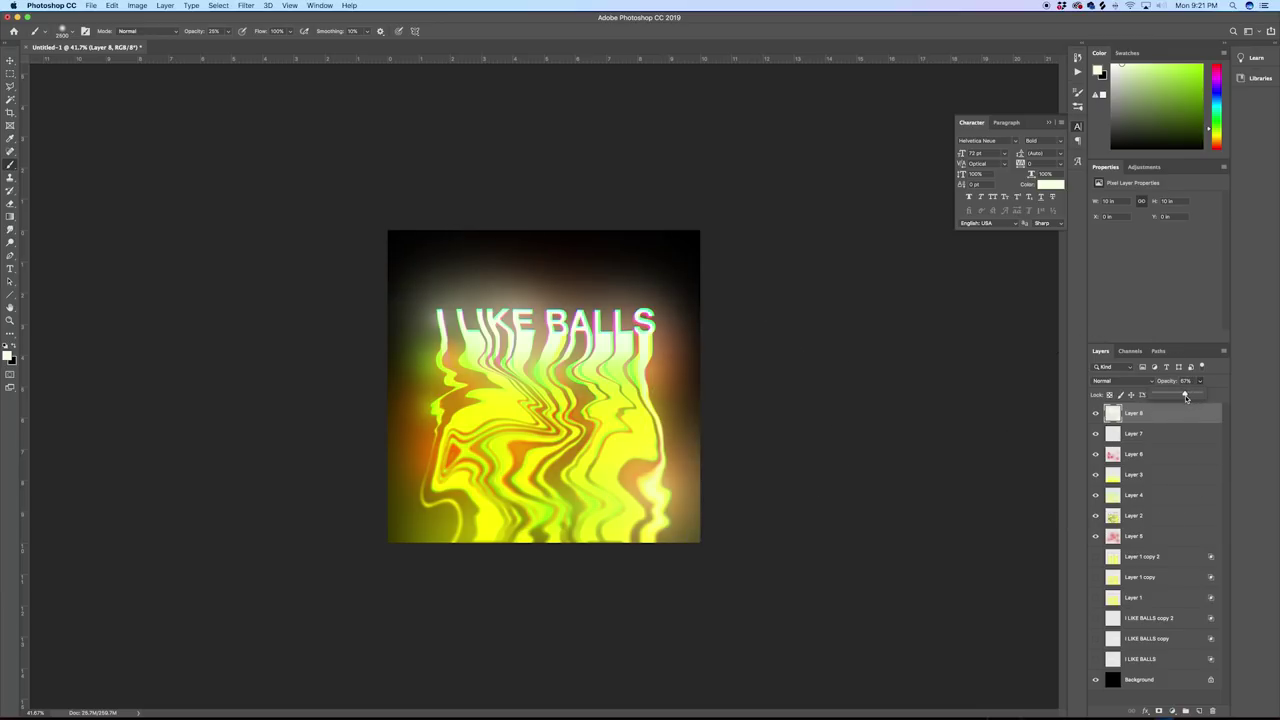
Step: Tint the black surroundings with very large dabs above the canvas, and sample a dark brown from the artwork's left edge for more
key("bracketright")
key("bracketright")
key("bracketright")
key("bracketright")
key("bracketright")
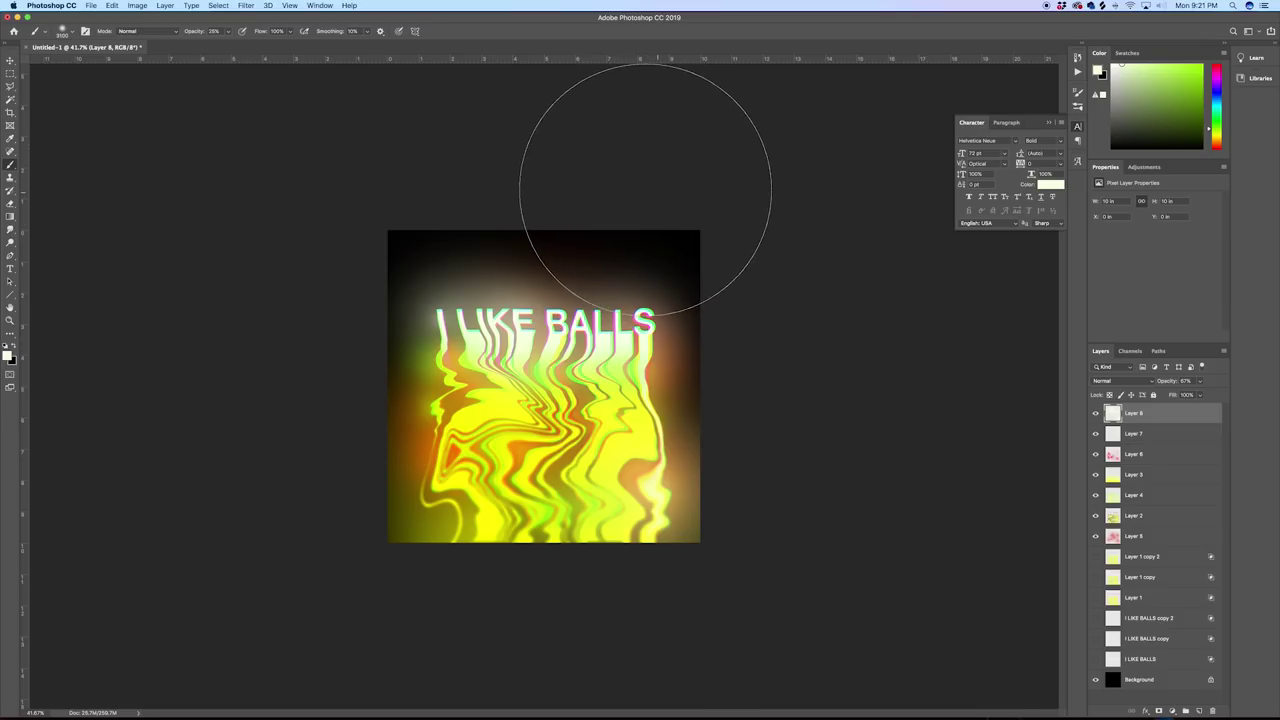
key("bracketright")
left_click(610, 189)
left_click(371, 129)
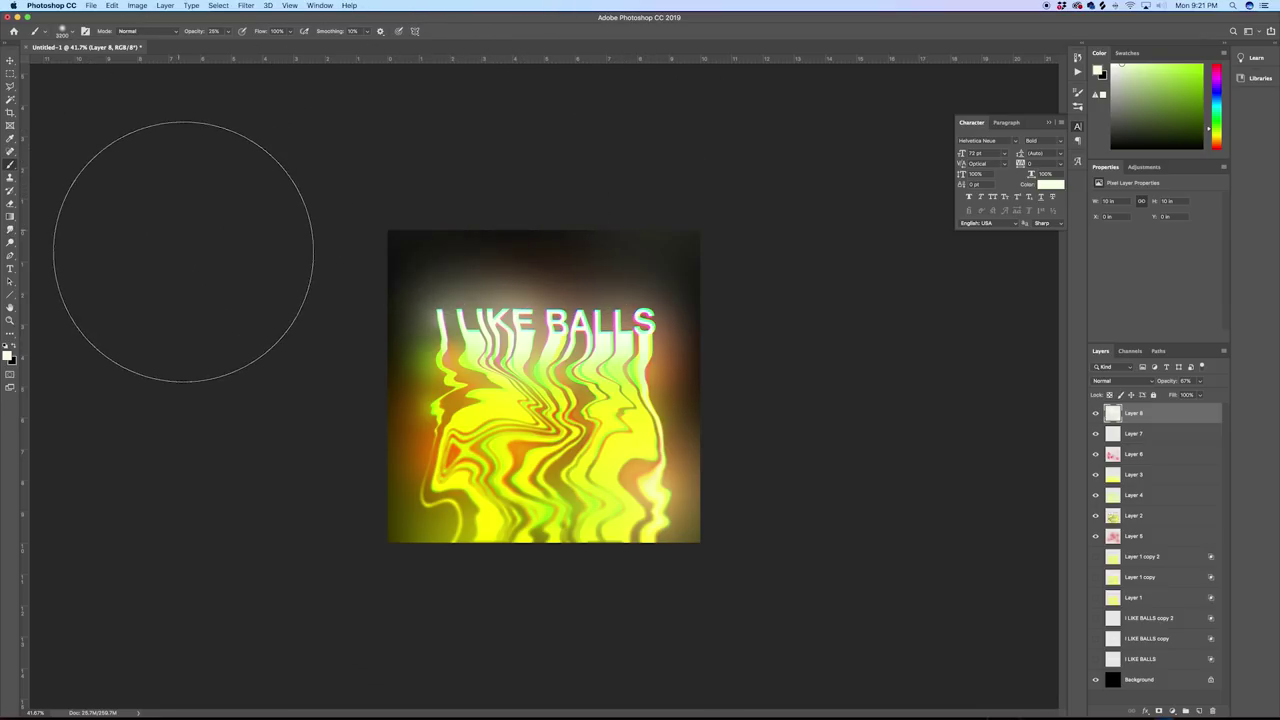
left_click(404, 427, "alt")
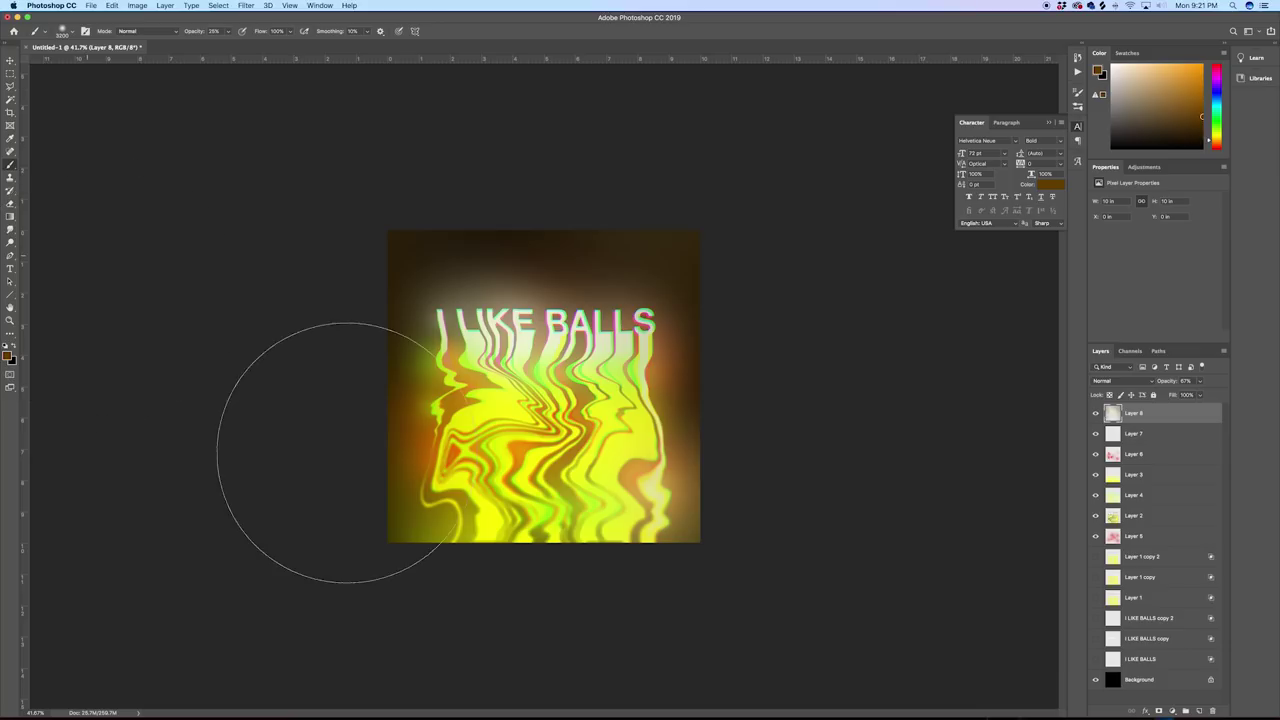
Step: Group all the visible artwork layers, from the topmost layer down to Layer 5
left_click(1154, 537, "shift")
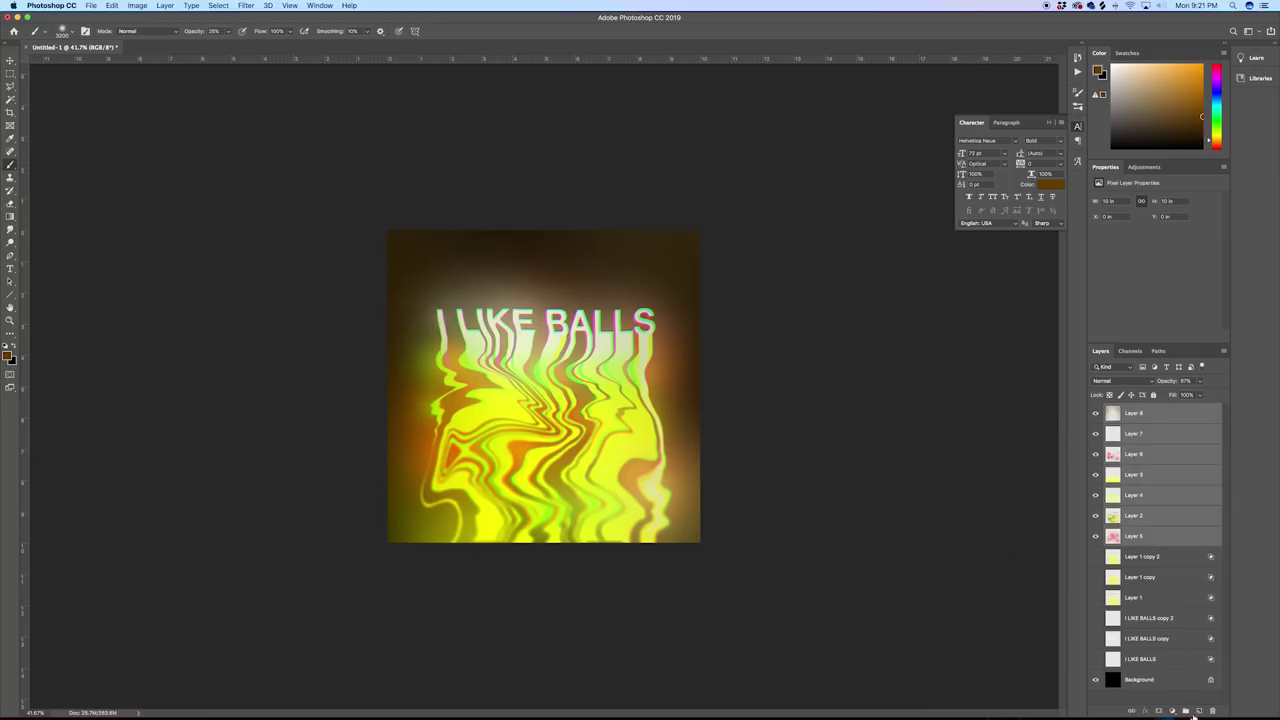
left_click(1186, 711)
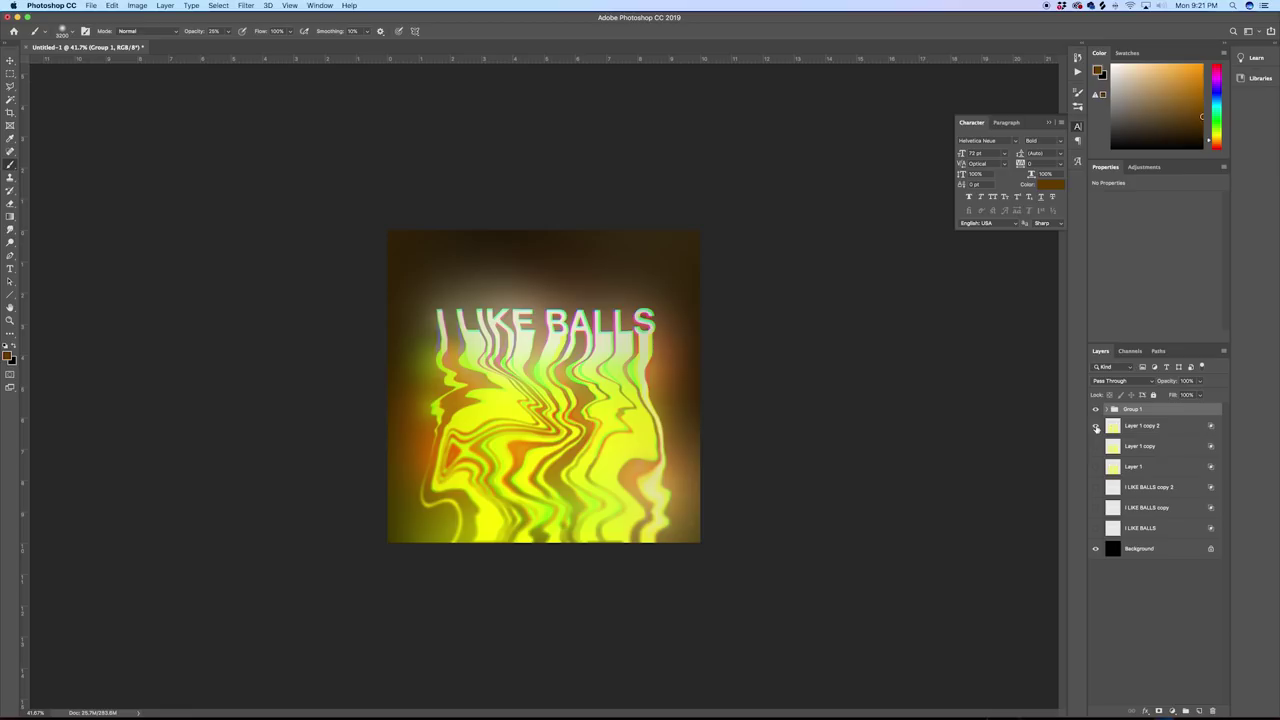
Step: Hide the new group to inspect the blue and red text layers and Layer 1's blend mode, and show the group again
left_click(1095, 410)
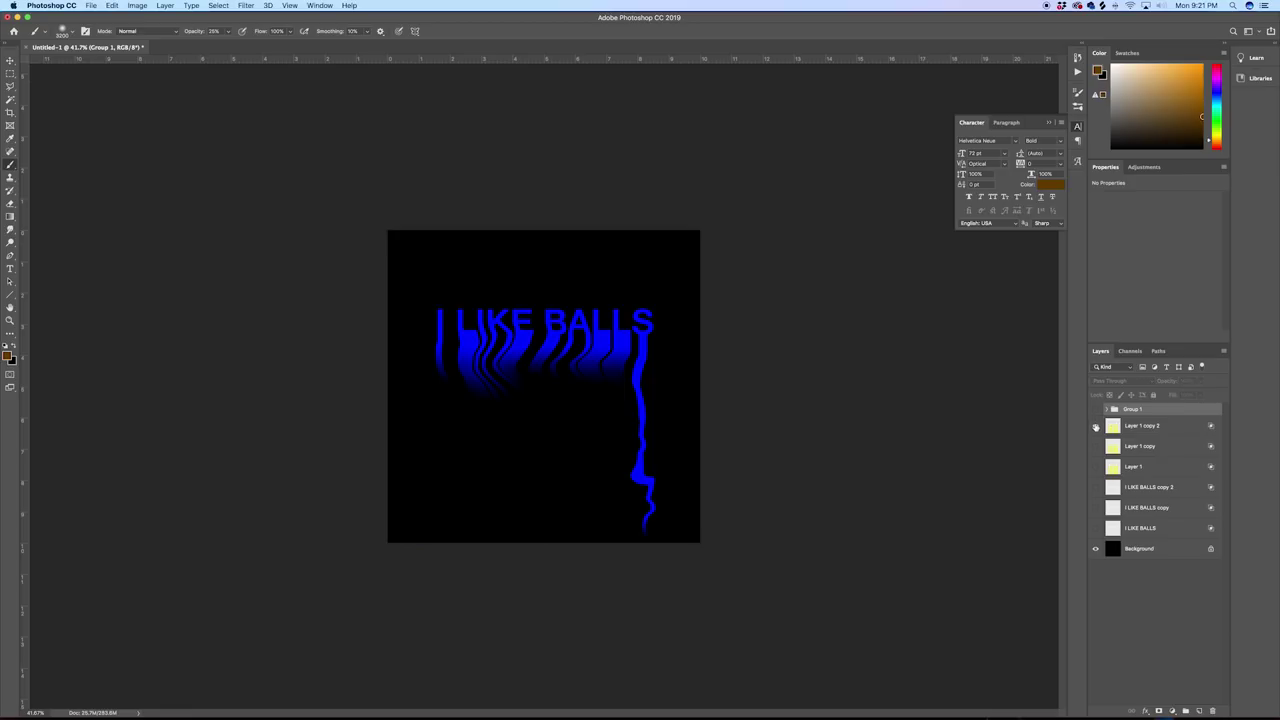
left_click(1095, 425)
left_click(1095, 466)
left_click(1146, 470)
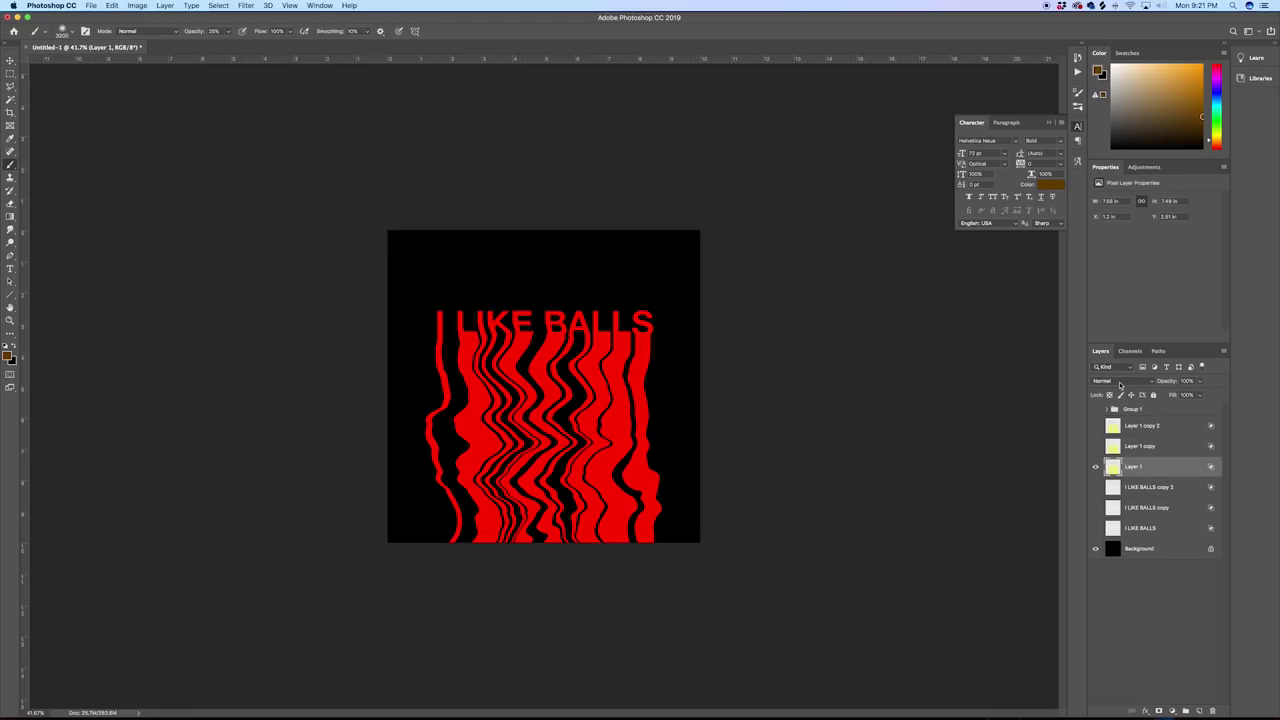
left_click(1121, 381)
left_click(1196, 474)
left_click(1095, 466)
left_click(1095, 410)
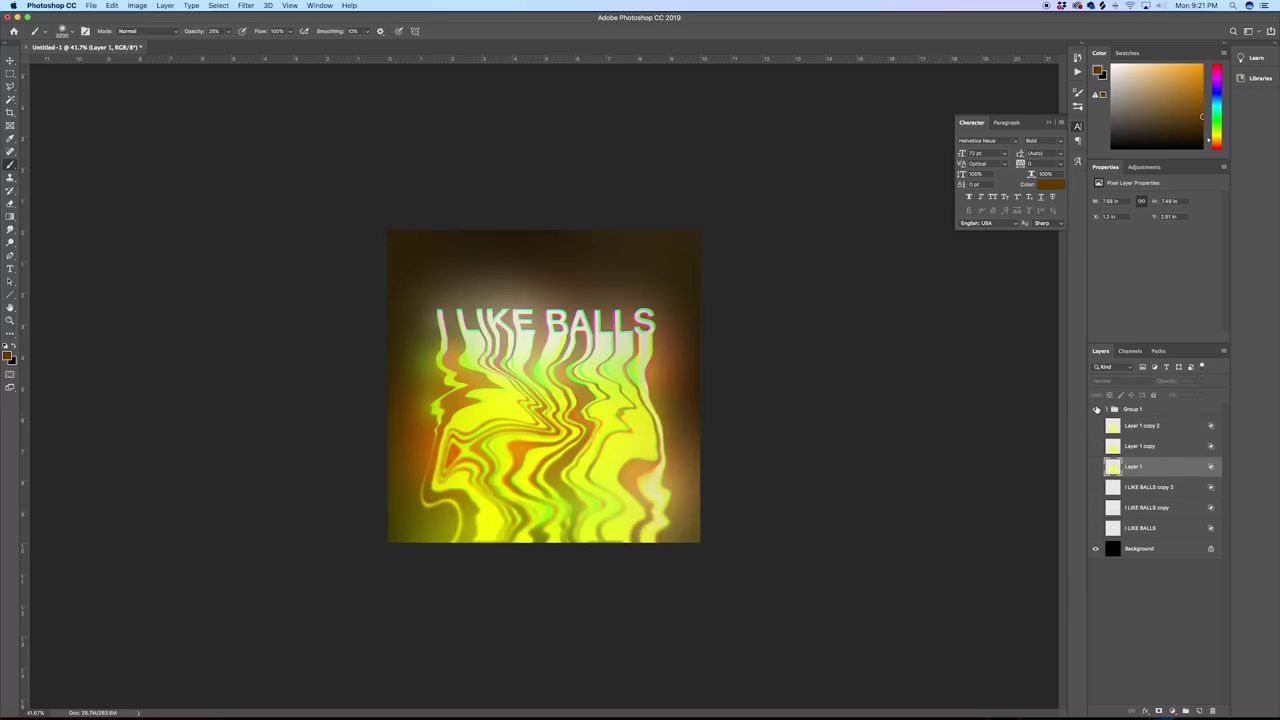
Step: Expand Group 1, check its layers by switching the lowest ones off and on, and collapse the group
left_click(1106, 410)
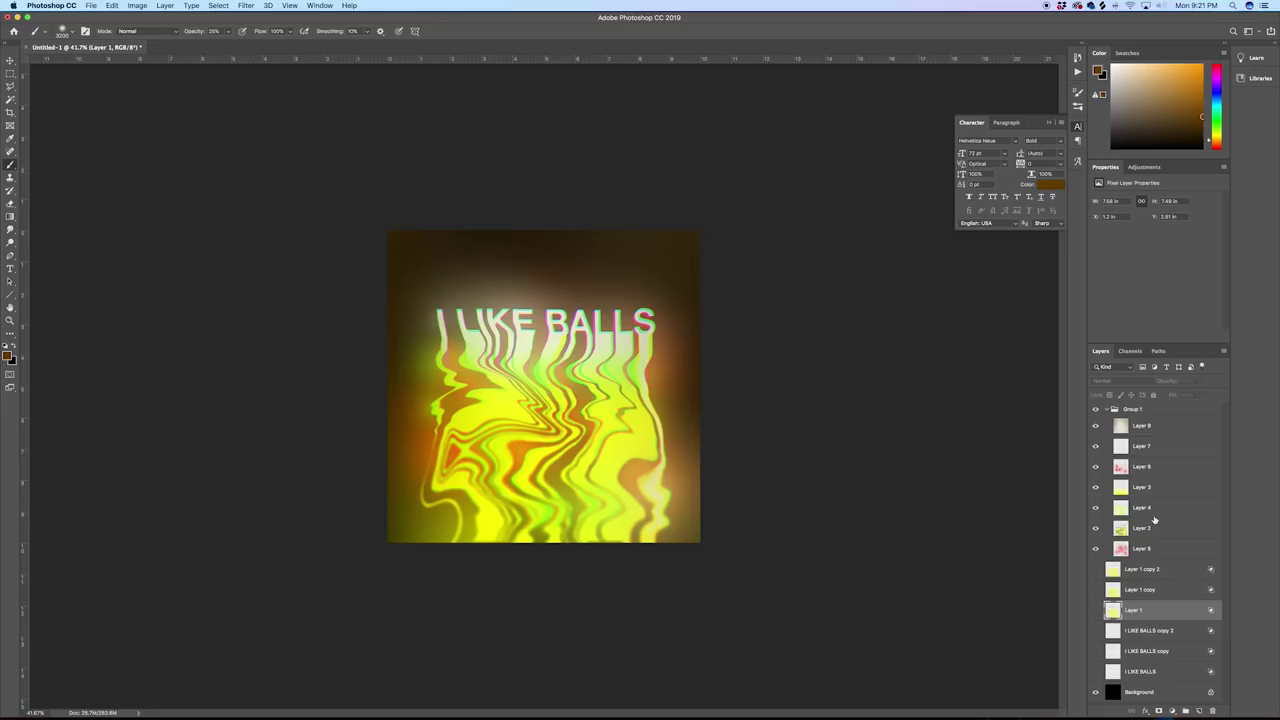
left_click(1138, 550)
left_click(1095, 548)
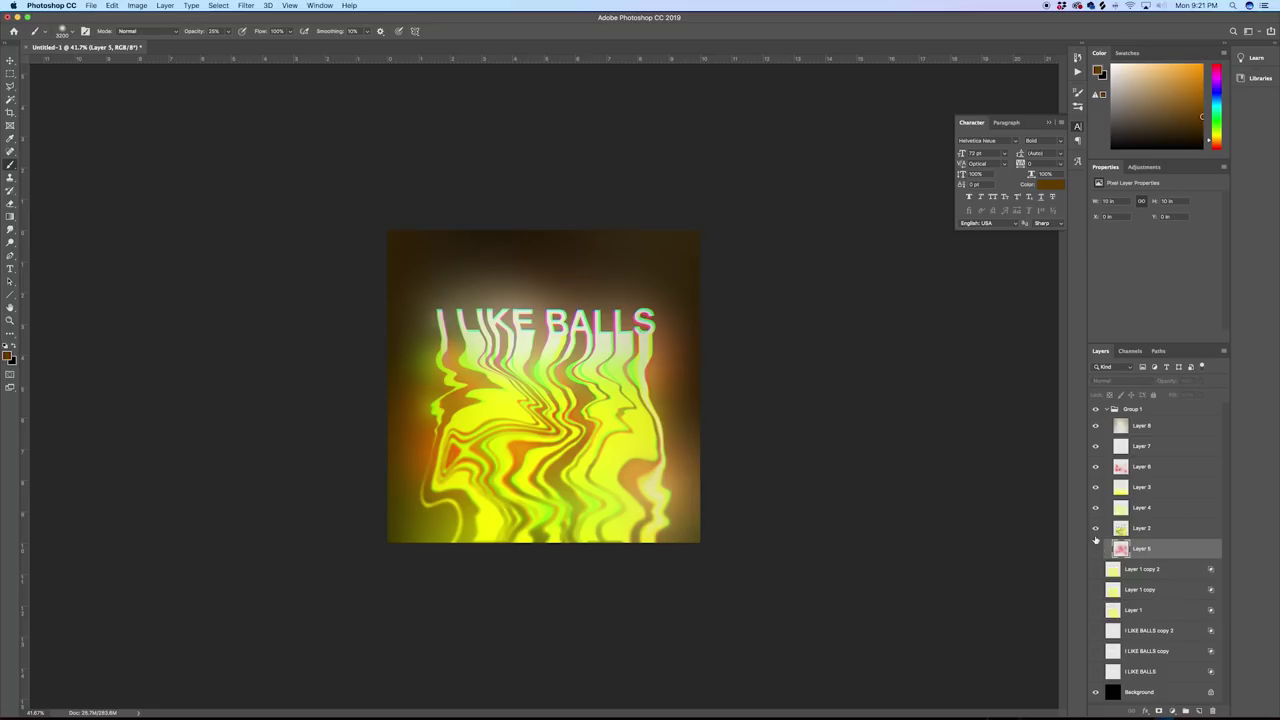
left_click_drag(1095, 508, 1095, 550)
left_click(1136, 411)
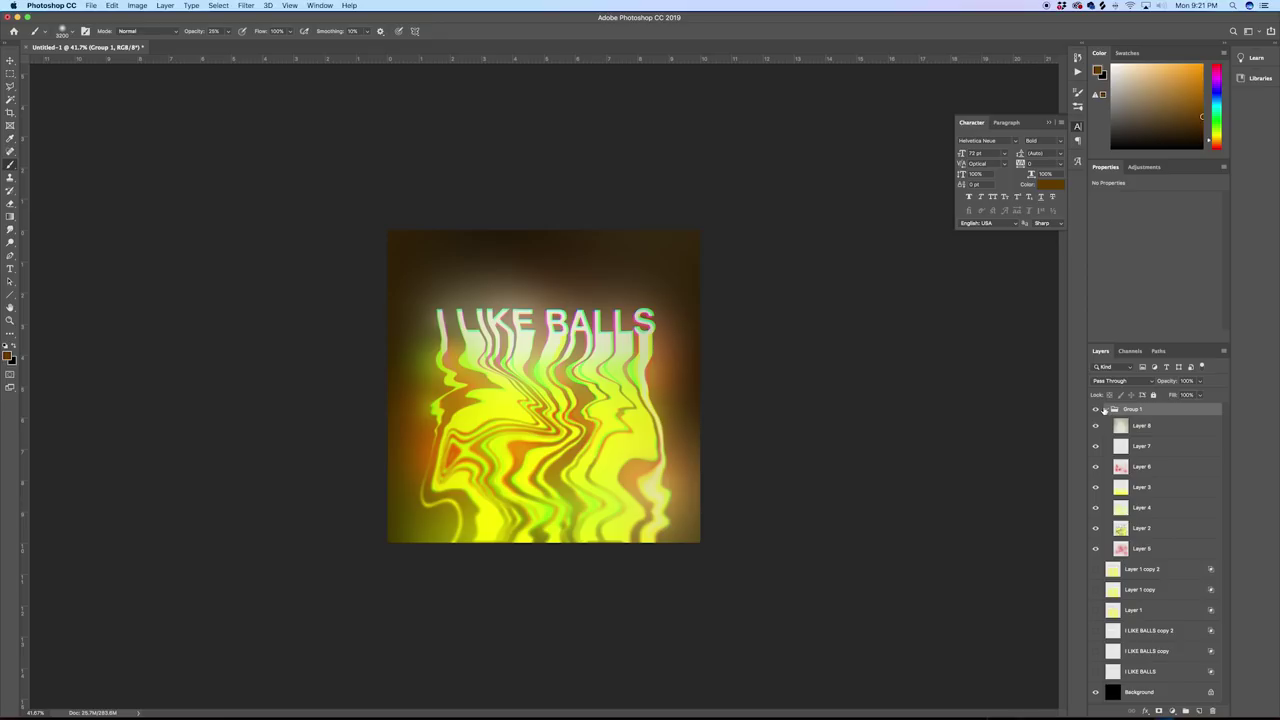
left_click(1107, 410)
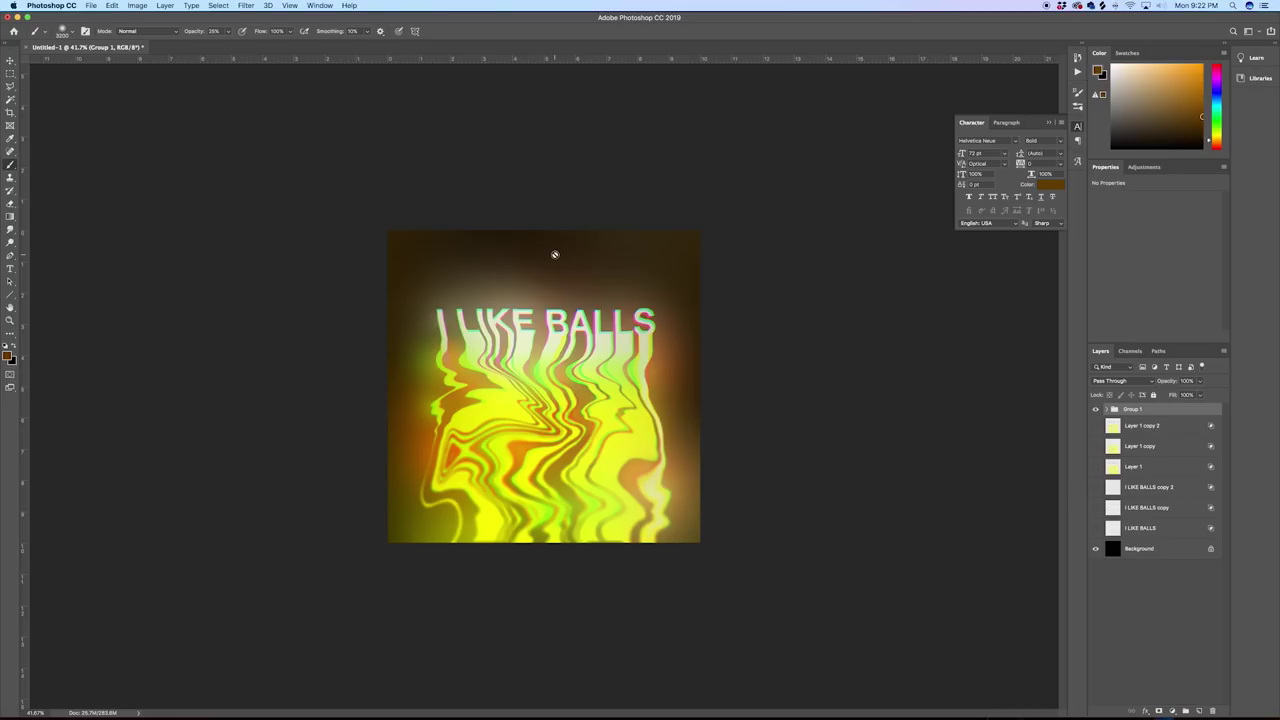
left_click(91, 6)
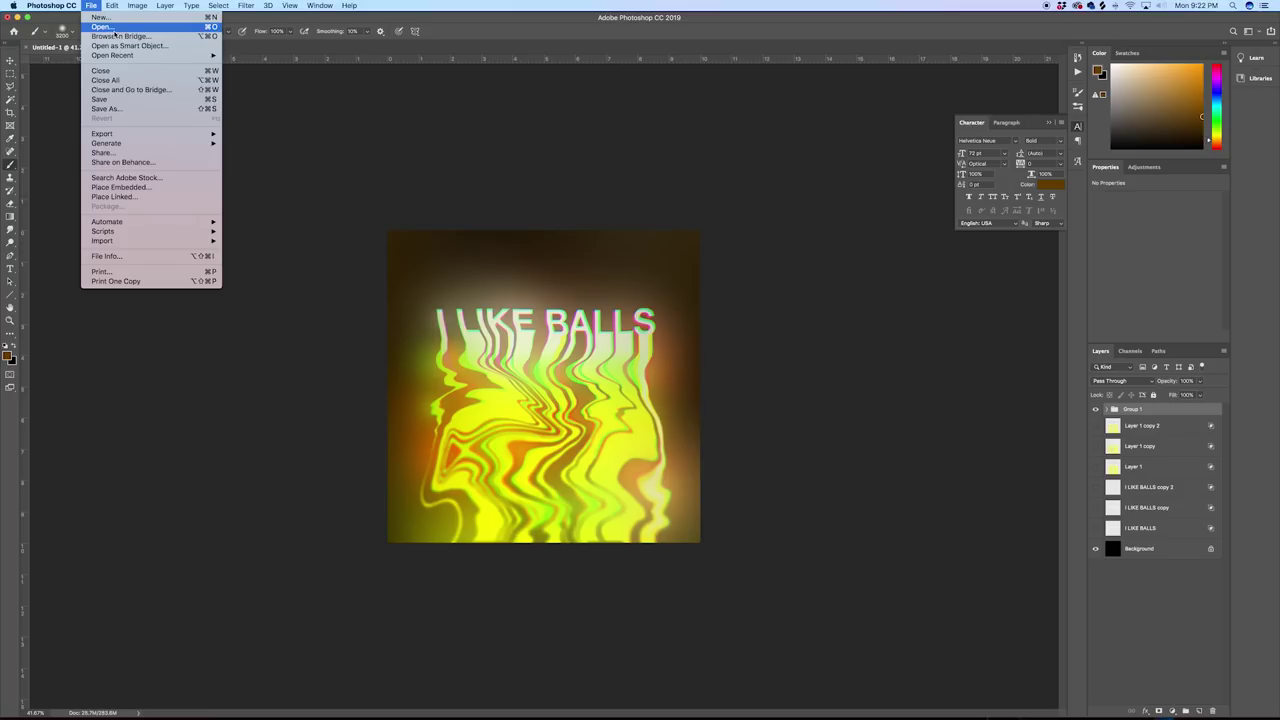
left_click(114, 30)
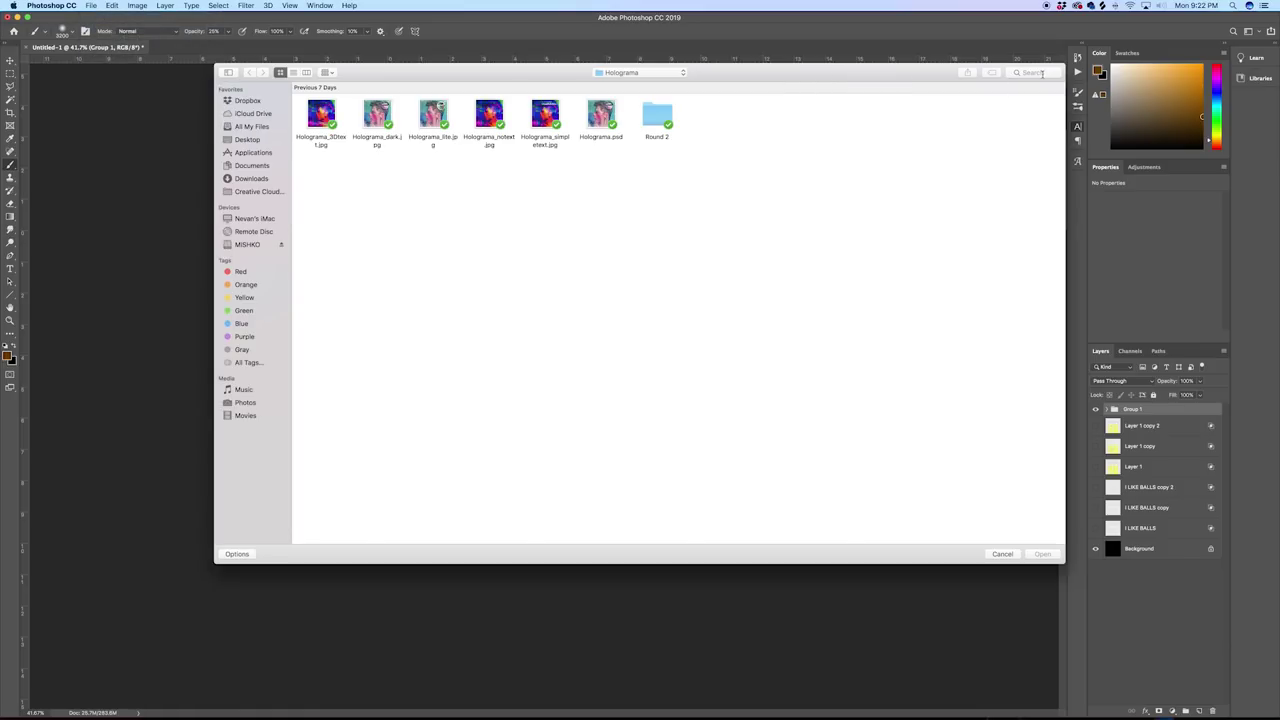
left_click(1002, 553)
Step: Switch to Finder, search for "mextures", open the first Mextures folder and enlarge the window
left_click(293, 697)
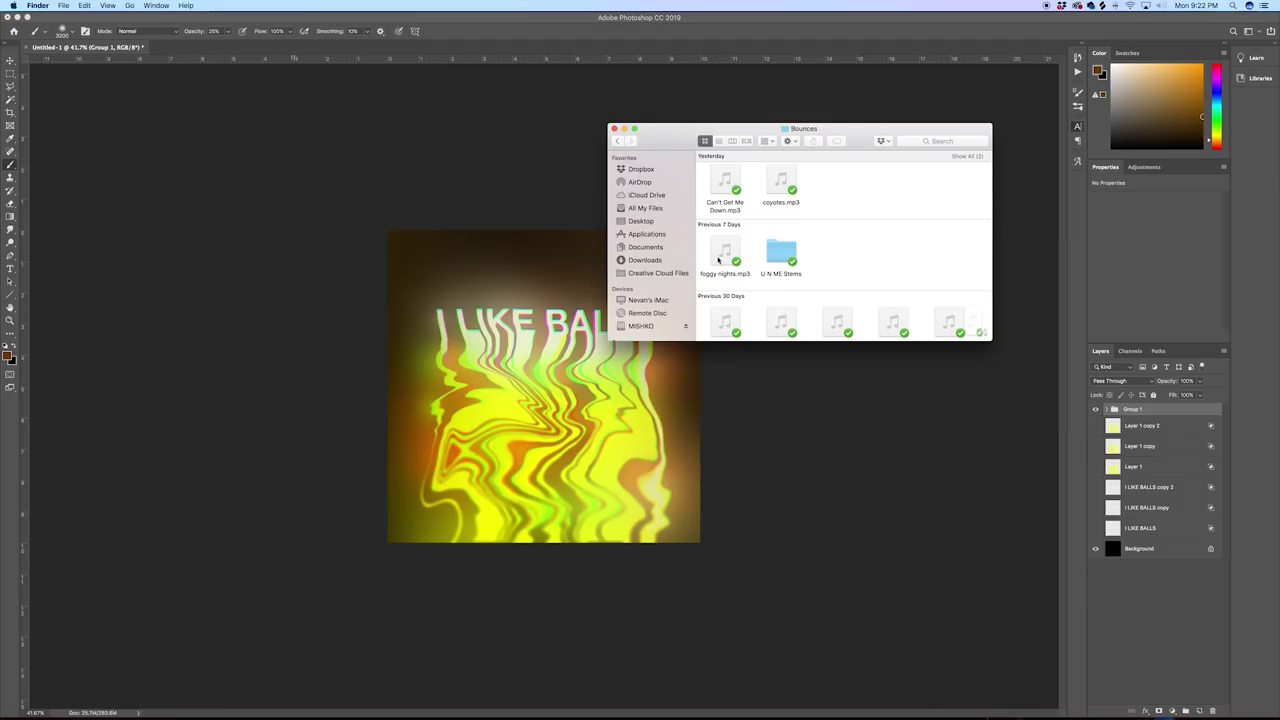
left_click(949, 141)
type("mextures")
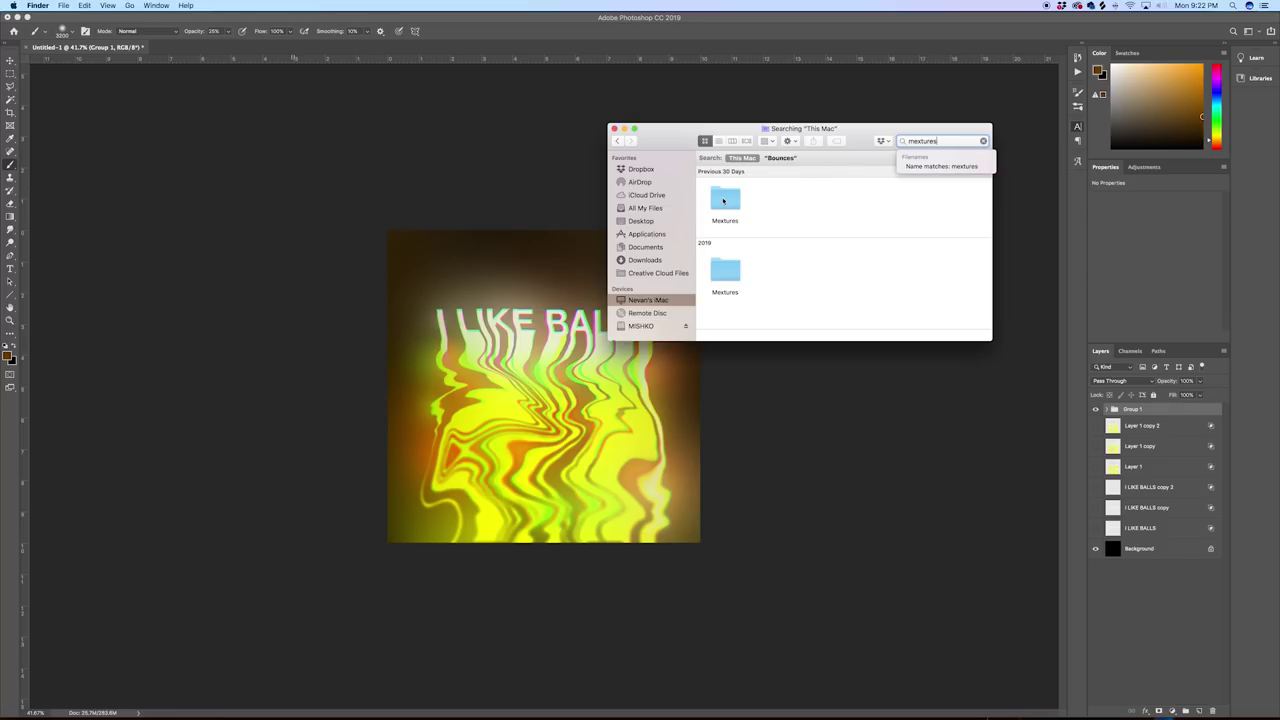
double_click(726, 201)
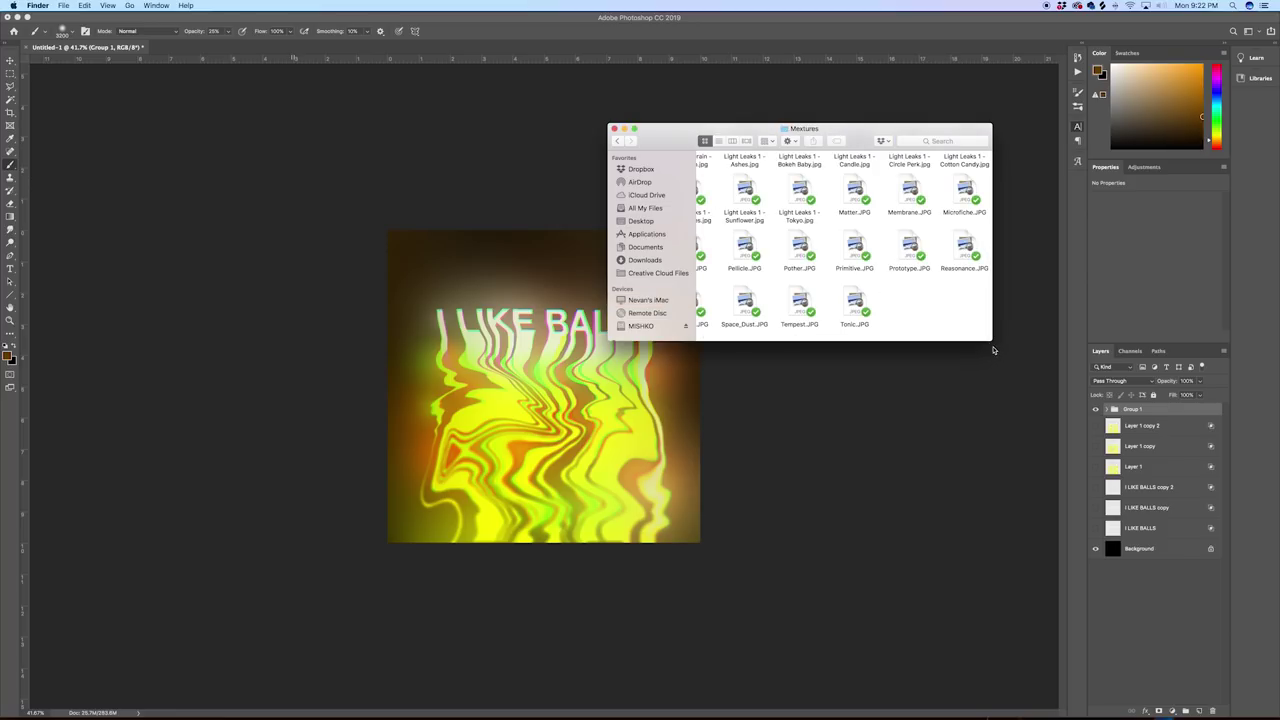
left_click_drag(990, 341, 1175, 480)
left_click_drag(1173, 487, 1173, 491)
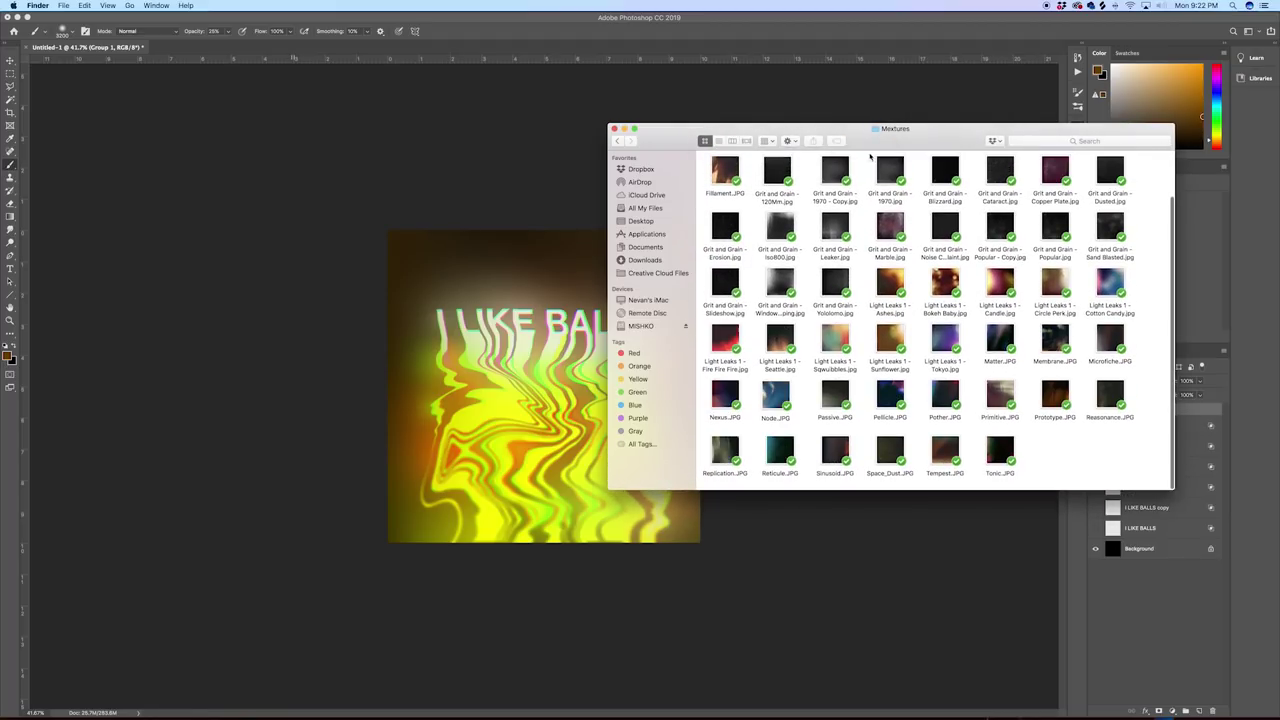
Step: Place the textures Grit and Grain - 1970, Leaker and Yololomo plus Node.JPG into the document at their default size
left_click(886, 170)
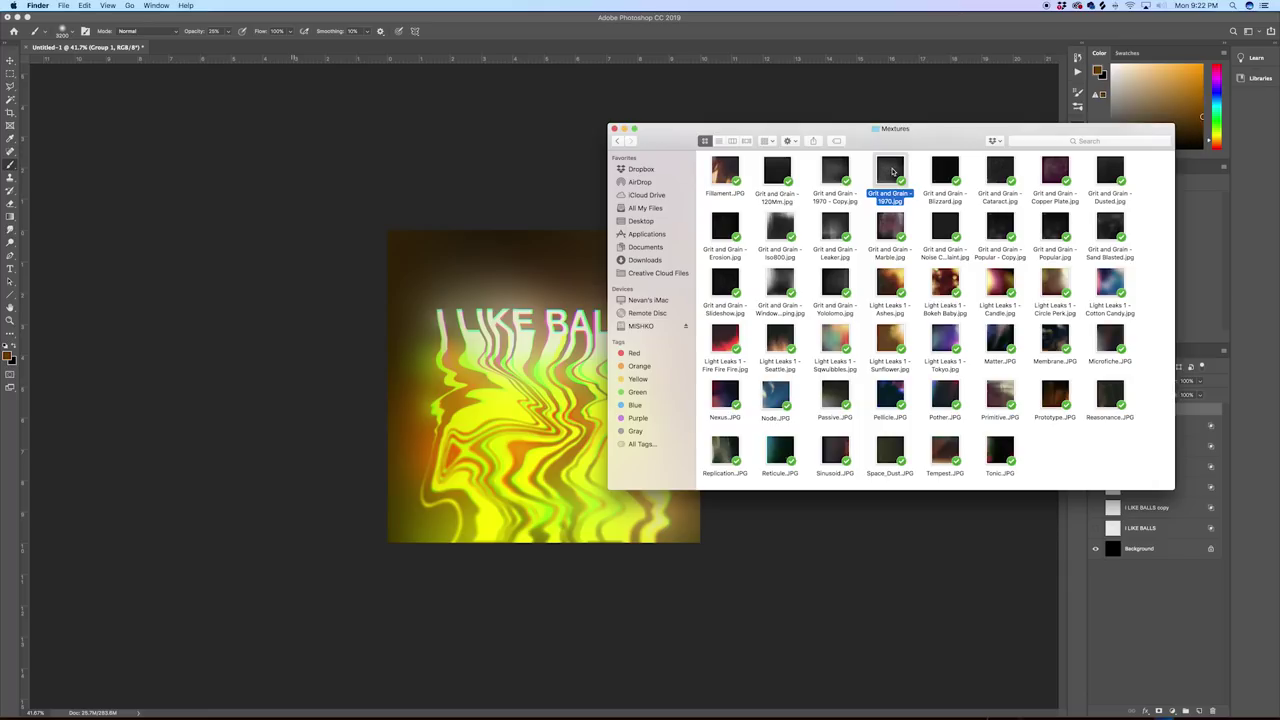
left_click(840, 225, "super")
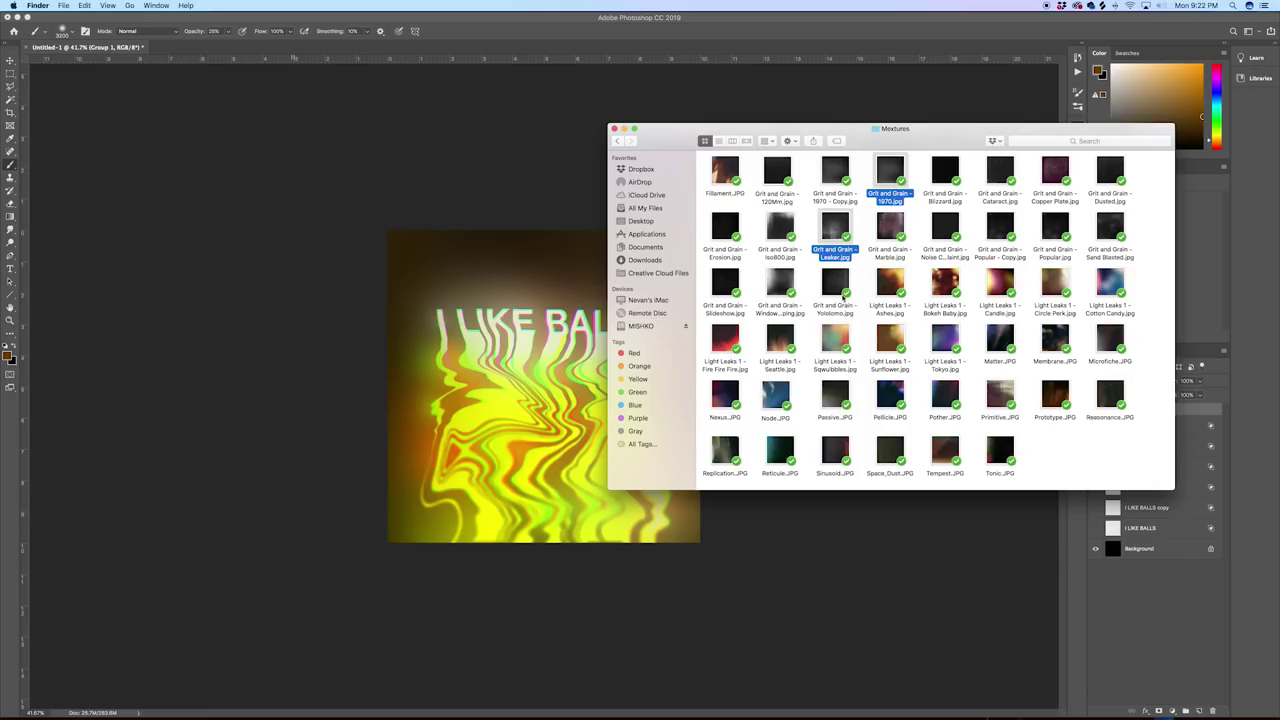
left_click(838, 282, "super")
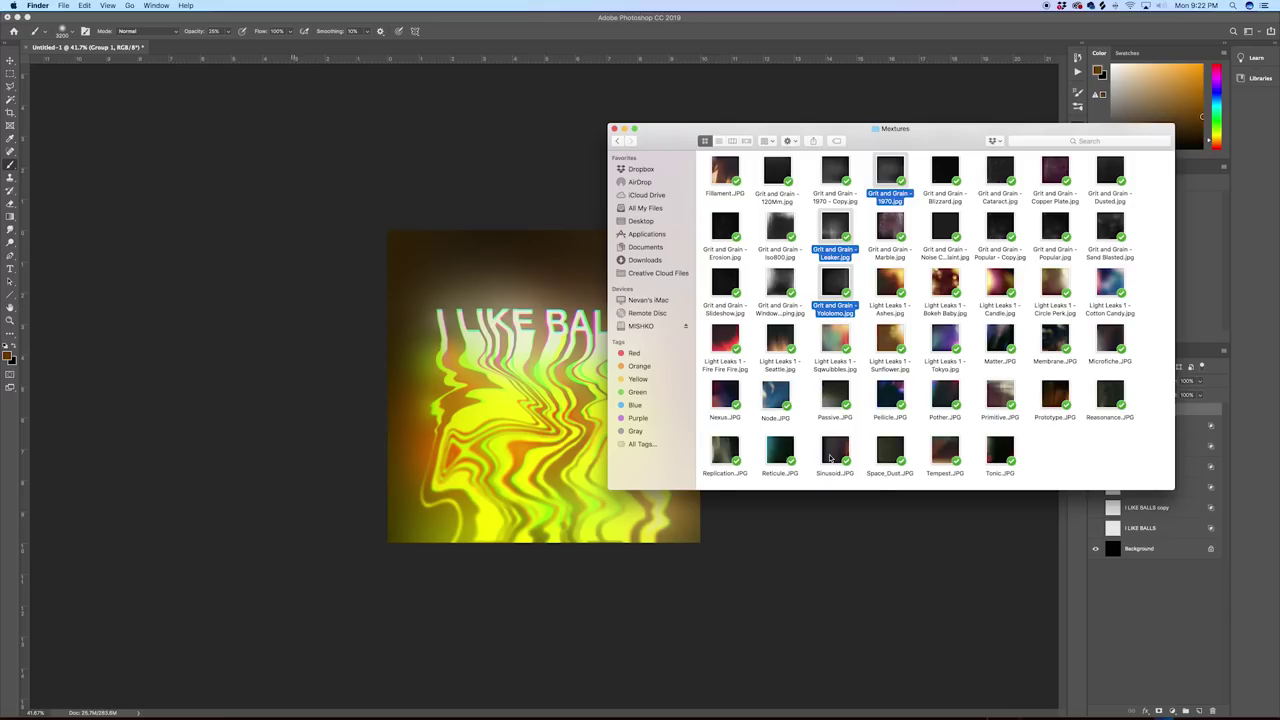
left_click(770, 398, "super")
left_click_drag(782, 398, 556, 441)
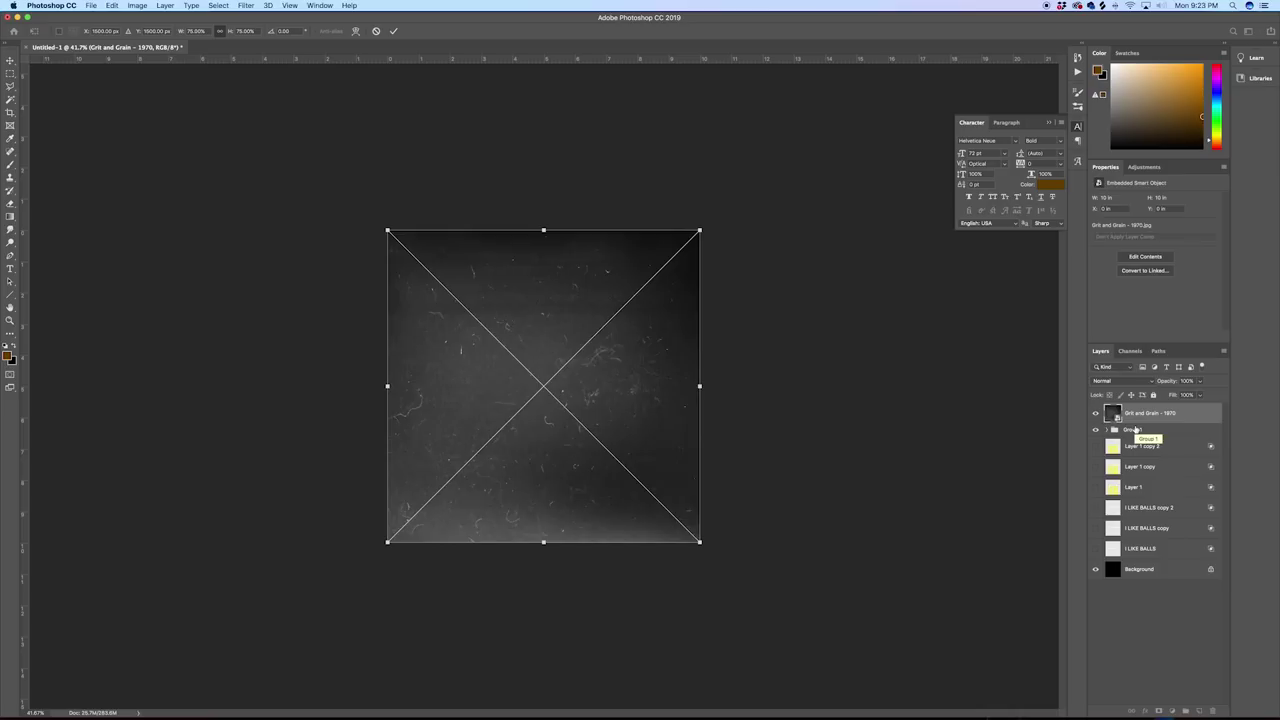
key("Return")
key("Return")
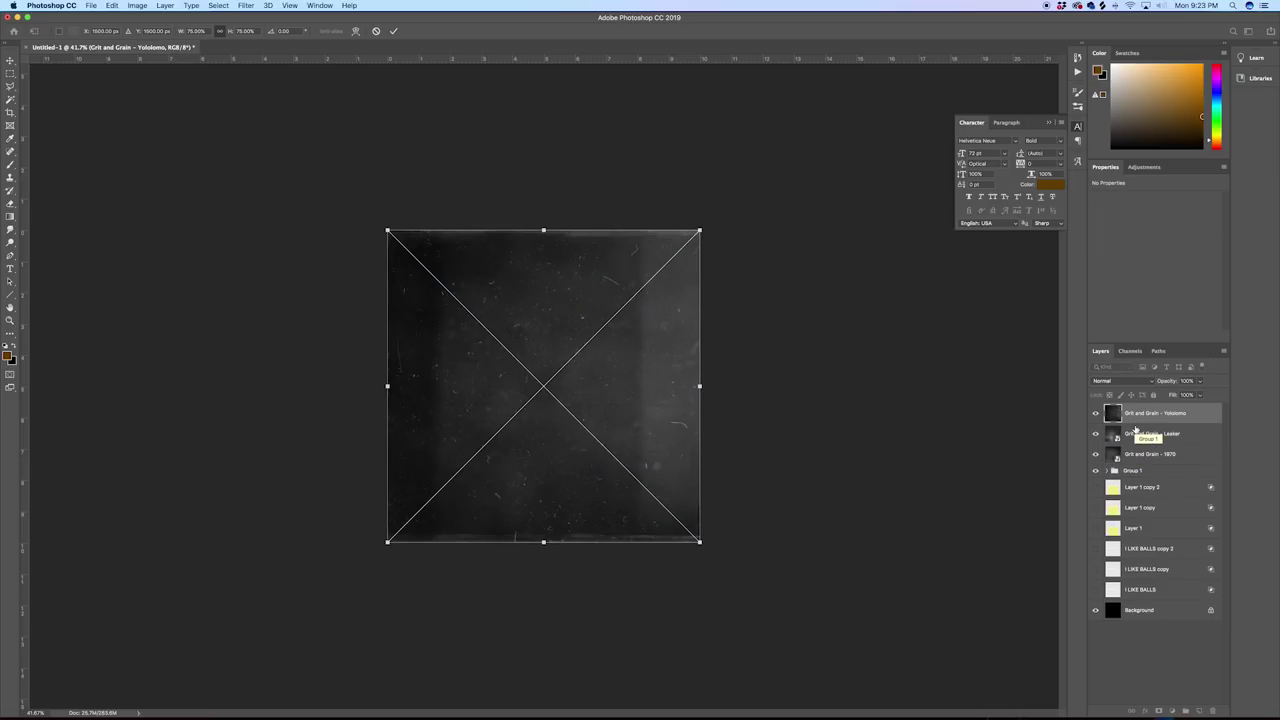
key("Return")
key("Return")
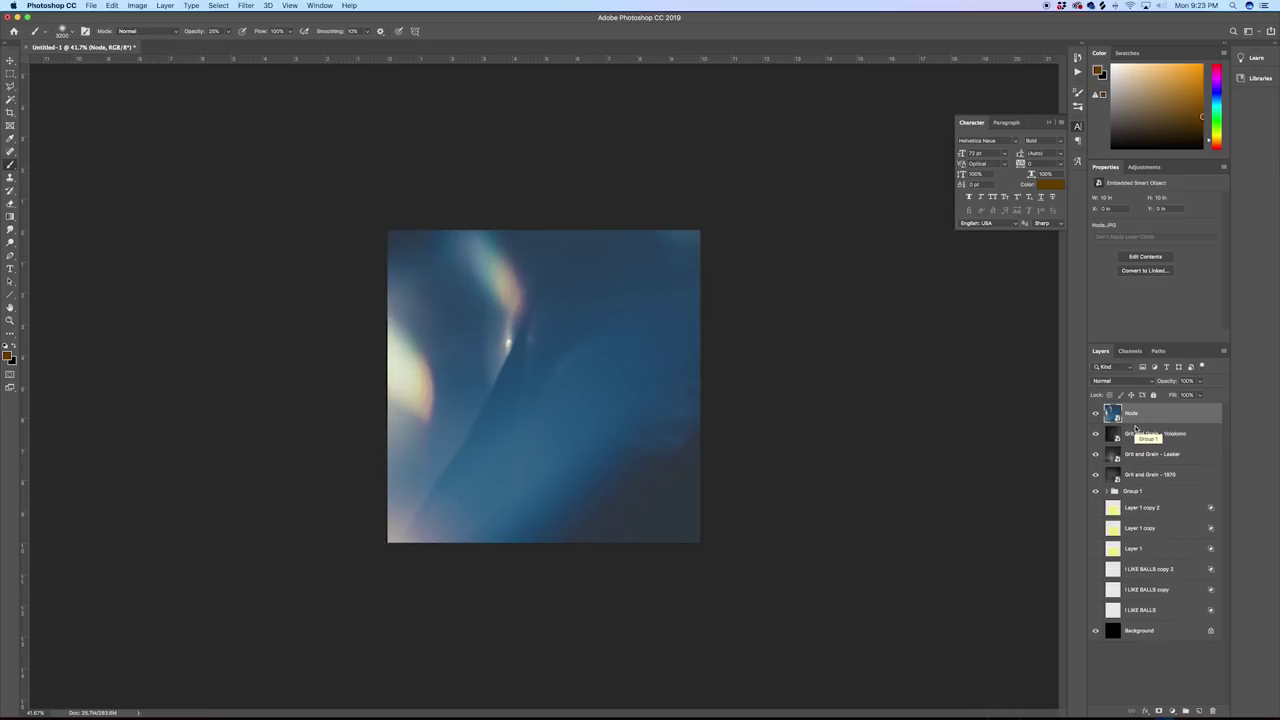
Step: Hide the three Grit and Grain layers and rasterize all four placed texture layers
left_click_drag(1095, 433, 1093, 472)
left_click(1172, 476)
left_click(1165, 413, "shift")
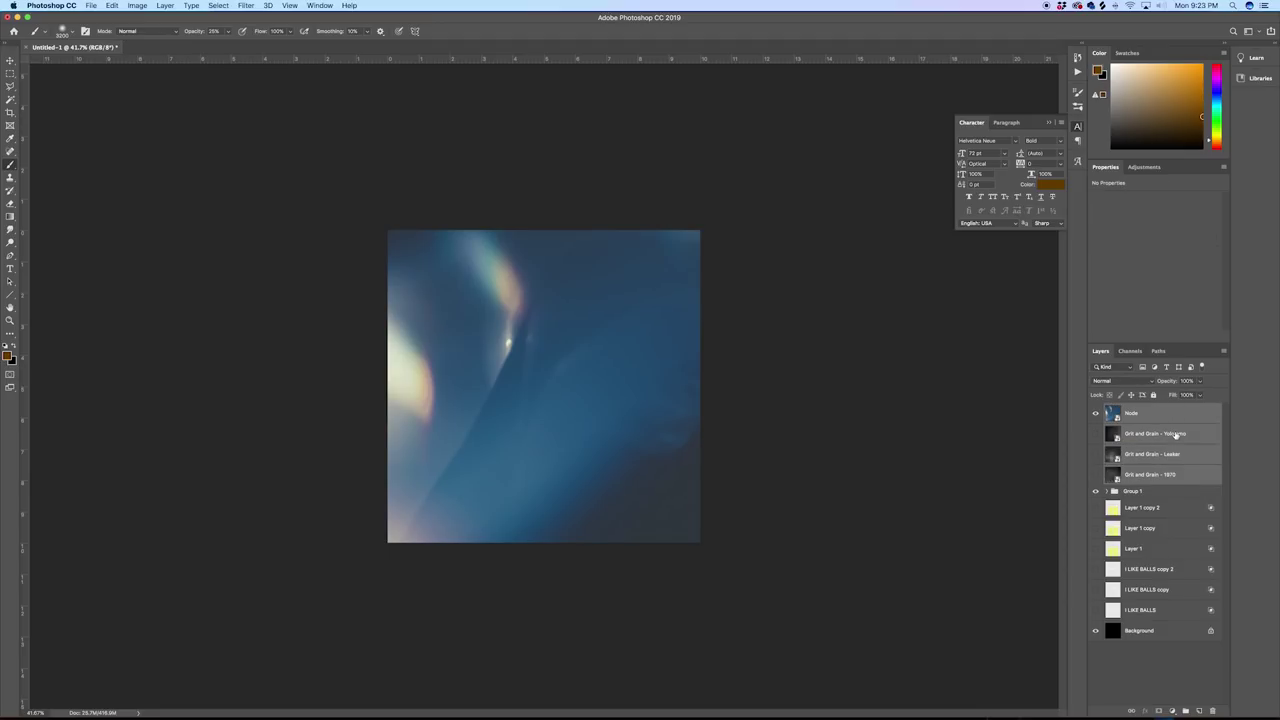
right_click(1177, 434)
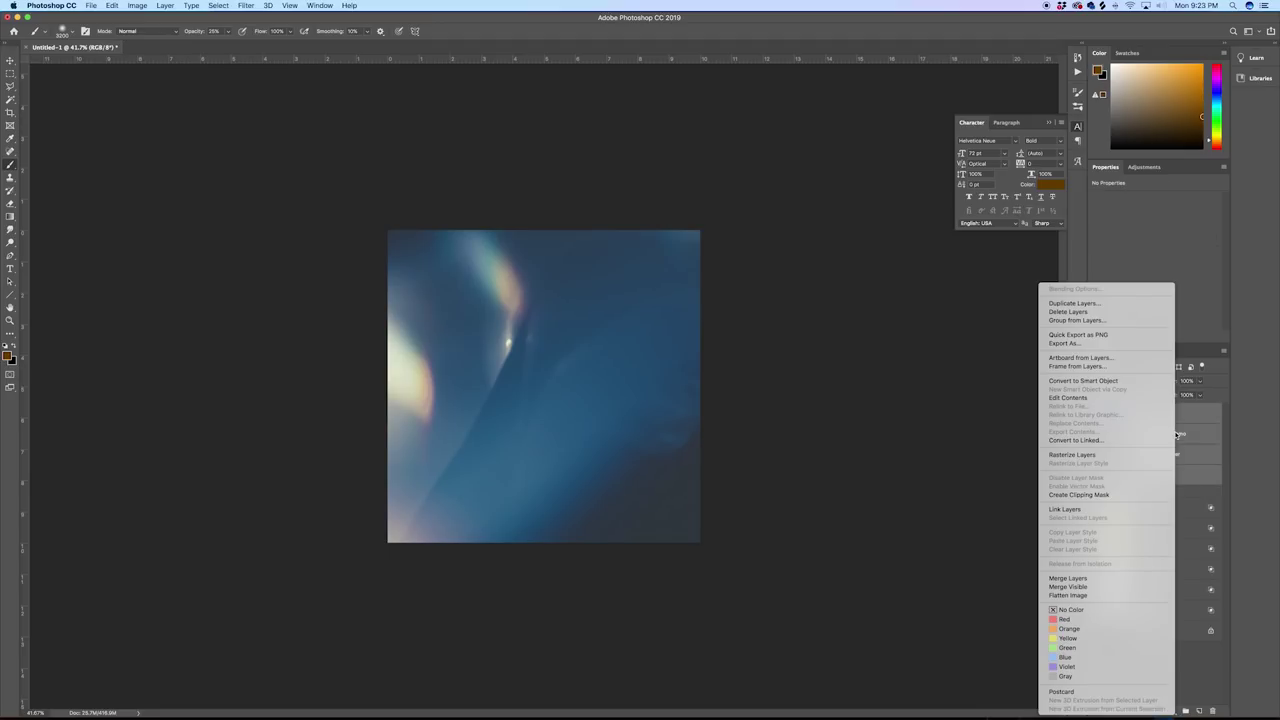
left_click(1088, 455)
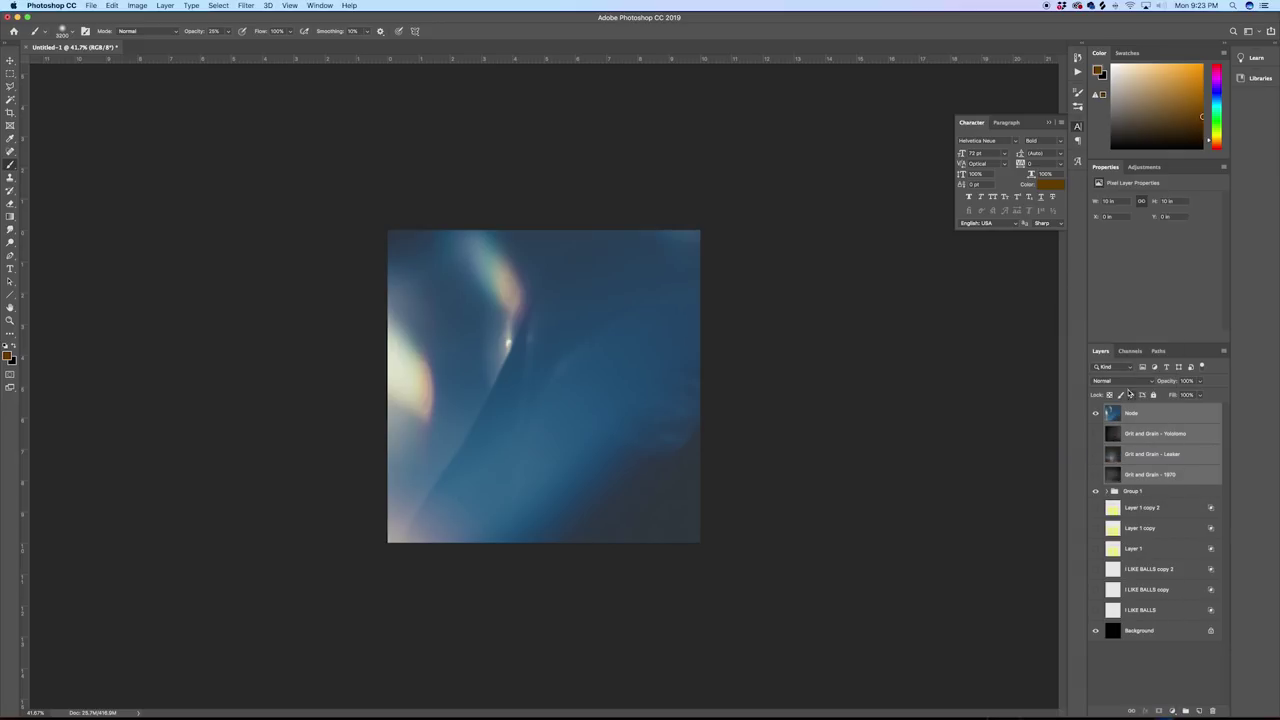
Step: Hide the Node layer and move it below the Grit and Grain layers, directly above Group 1
left_click(1095, 413)
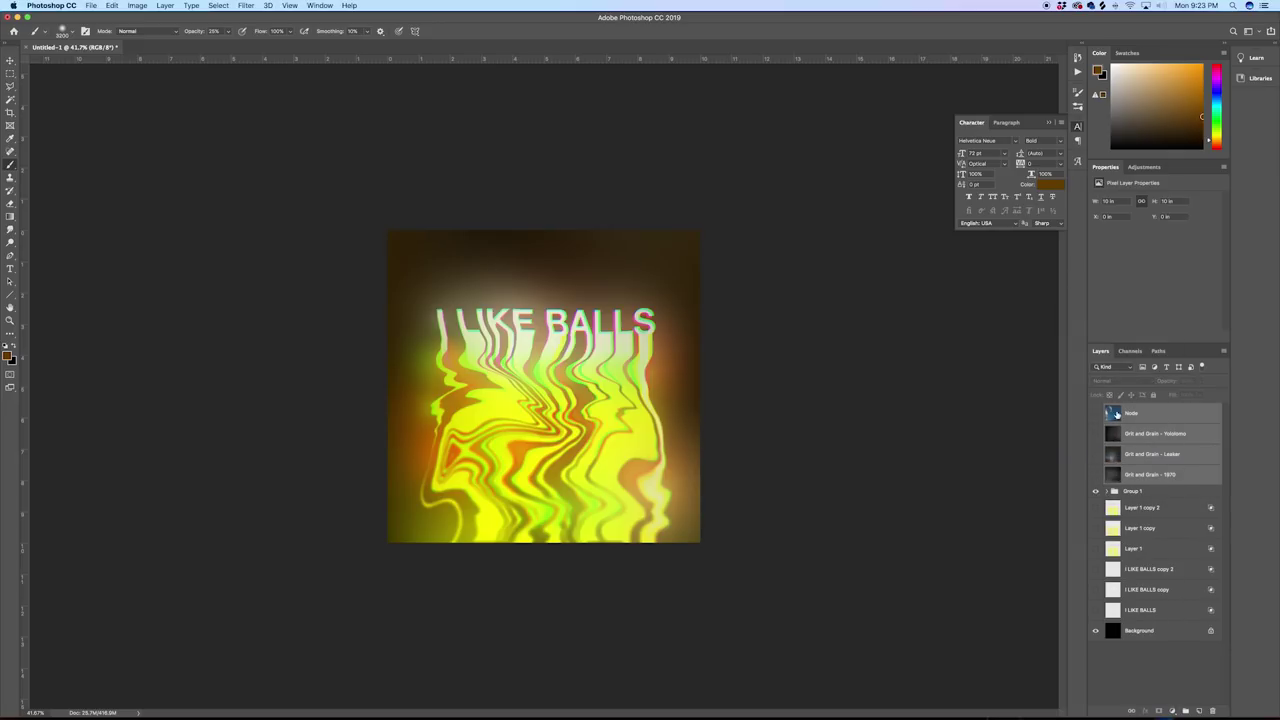
left_click(1145, 414)
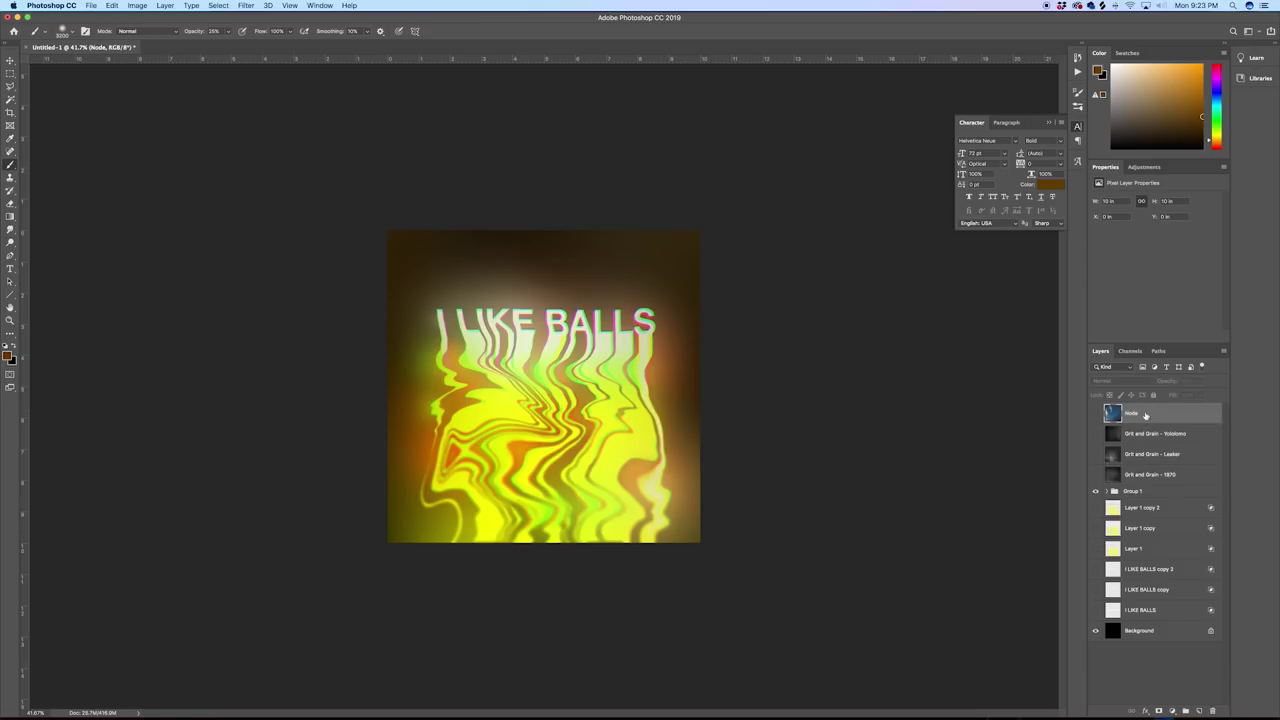
left_click_drag(1145, 414, 1148, 477)
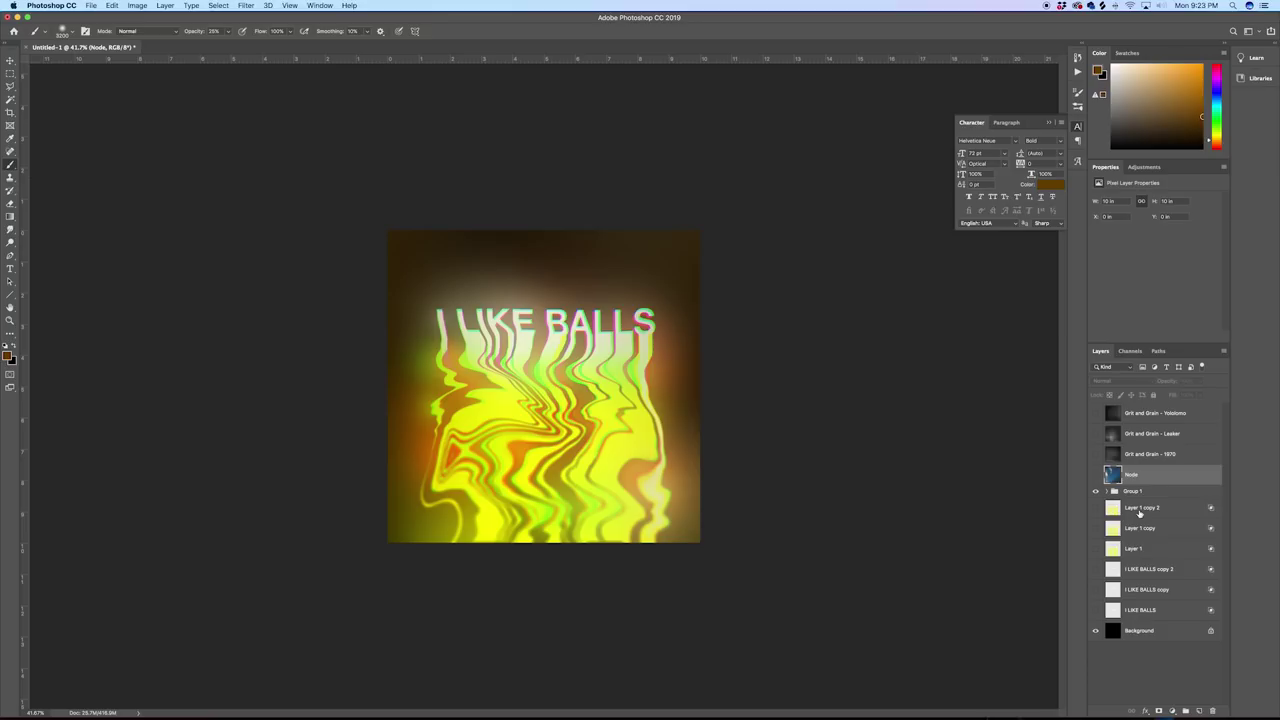
Step: Group the six hidden text and warped layers, from Layer 1 copy 2 to I LIKE BALLS, and hide the group
left_click(1138, 512)
left_click(1145, 611, "shift")
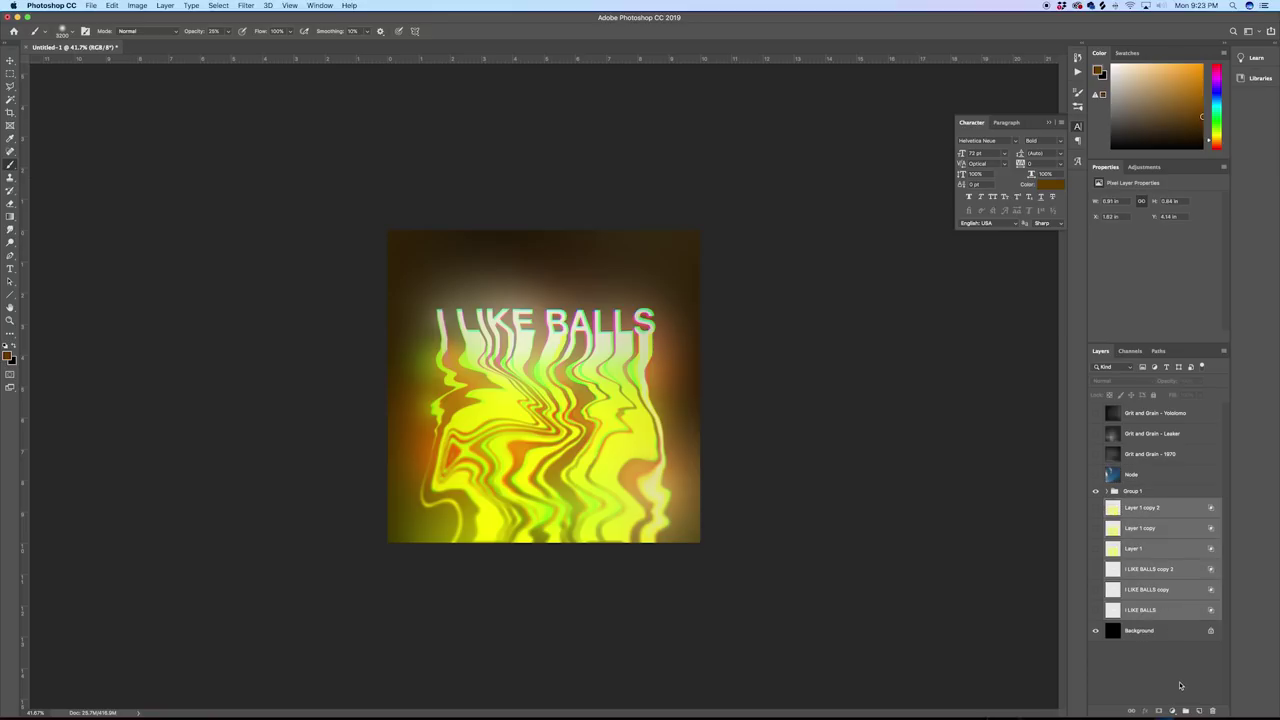
left_click(1186, 711)
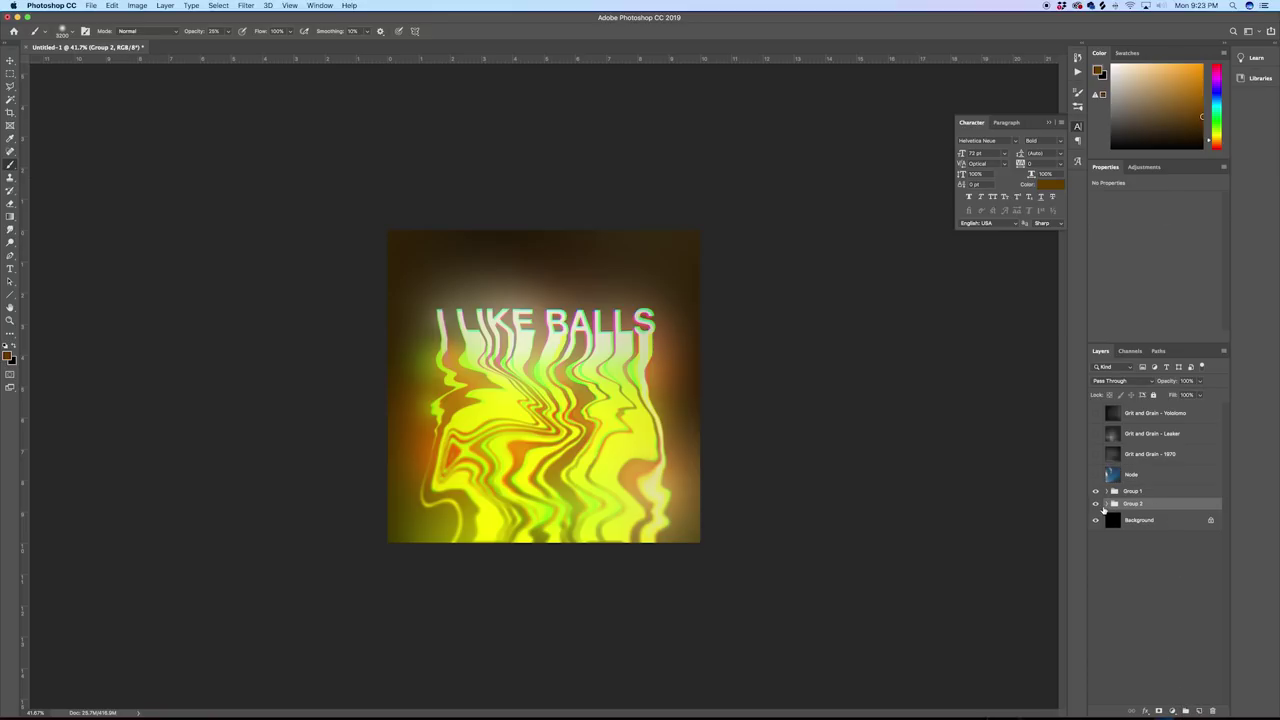
left_click(1096, 504)
Step: Show the Node layer and set its blend mode to Screen
left_click(1141, 476)
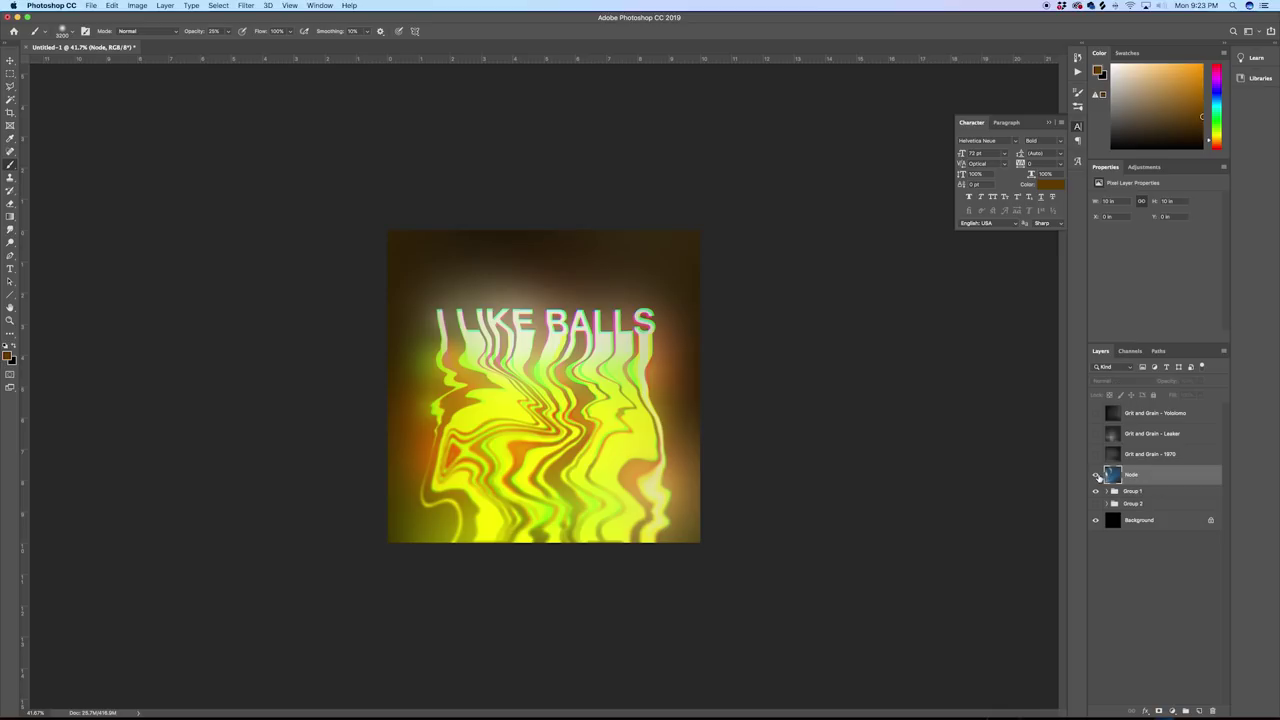
left_click(1095, 476)
left_click(1128, 381)
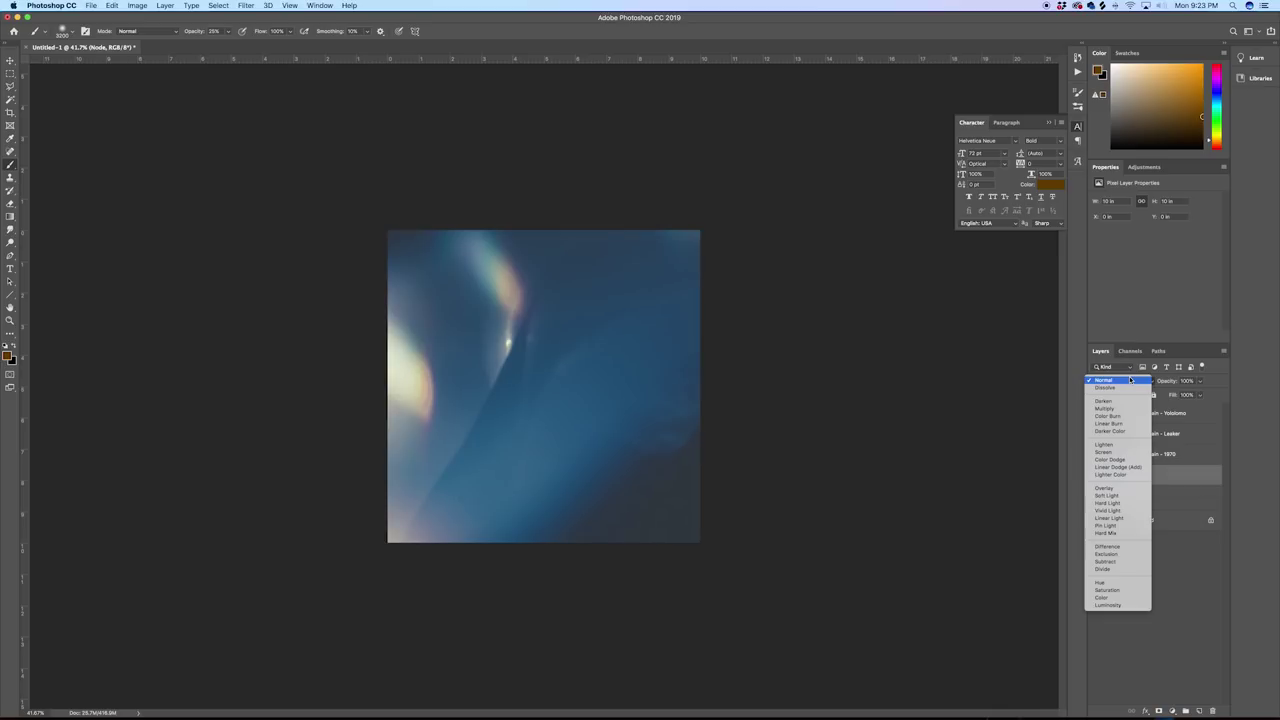
left_click(1112, 454)
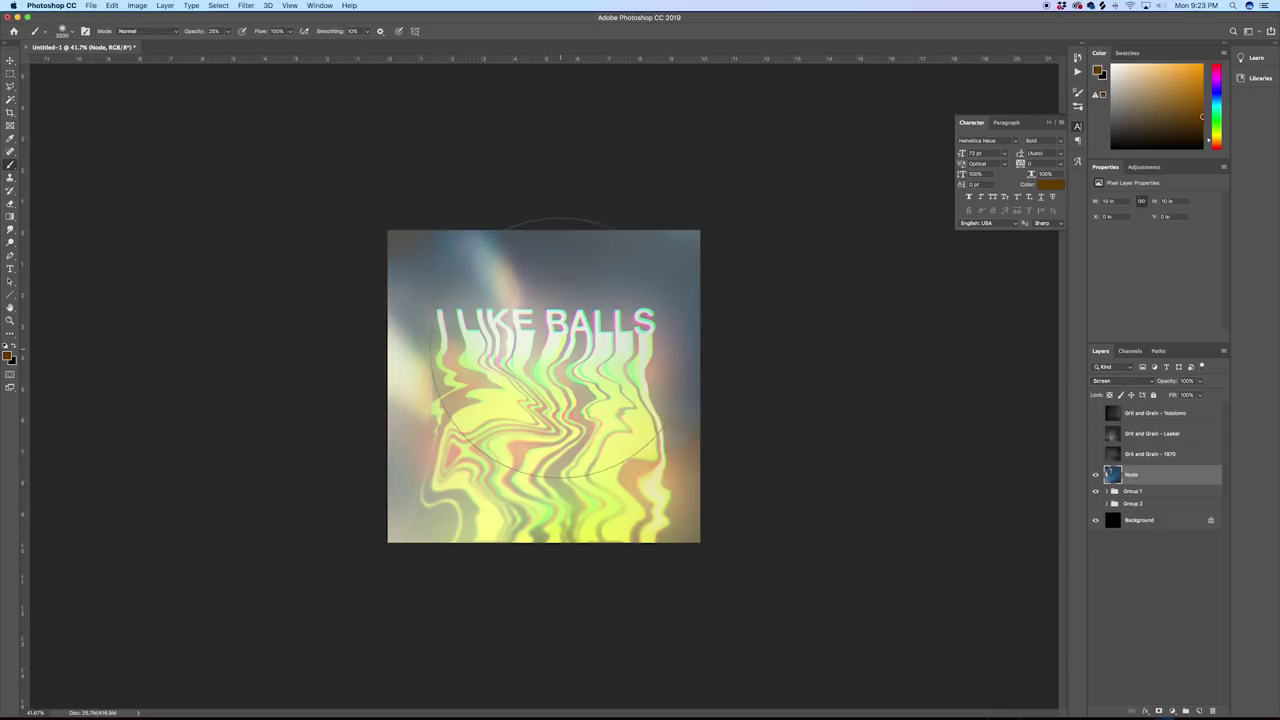
Step: Rotate the Node layer 90° counter-clockwise
left_click(10, 61)
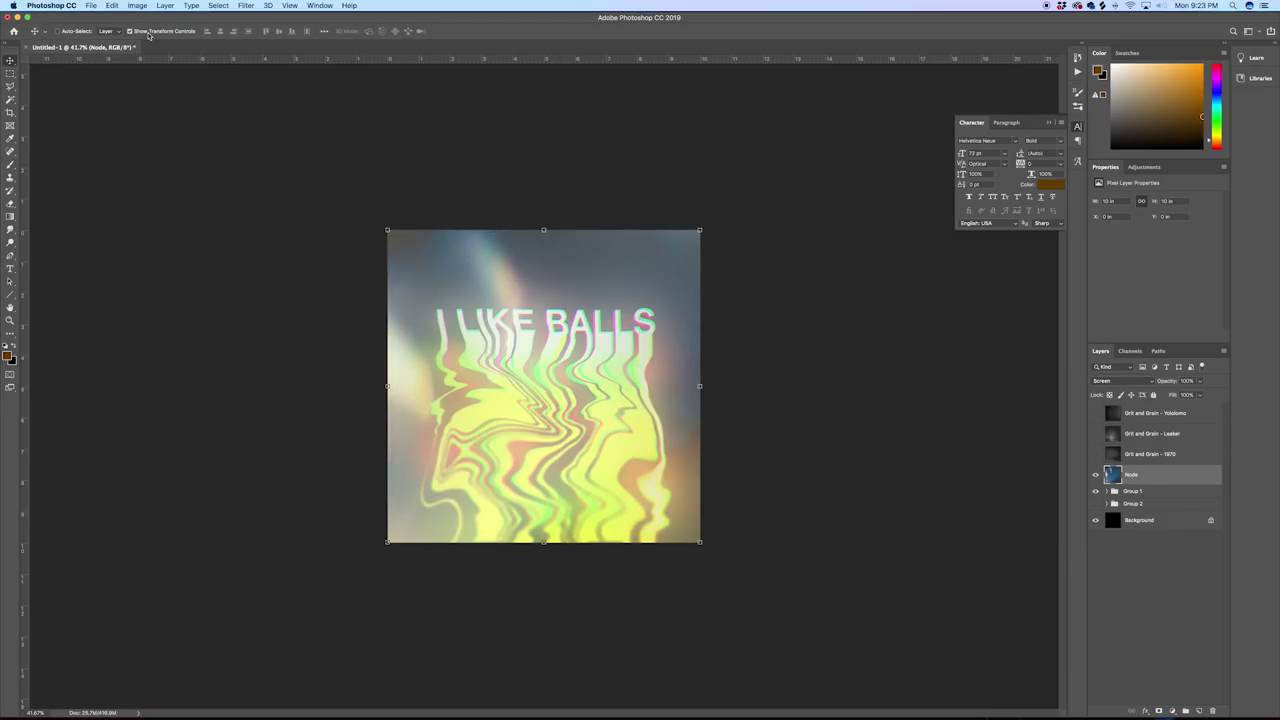
left_click_drag(704, 225, 313, 79)
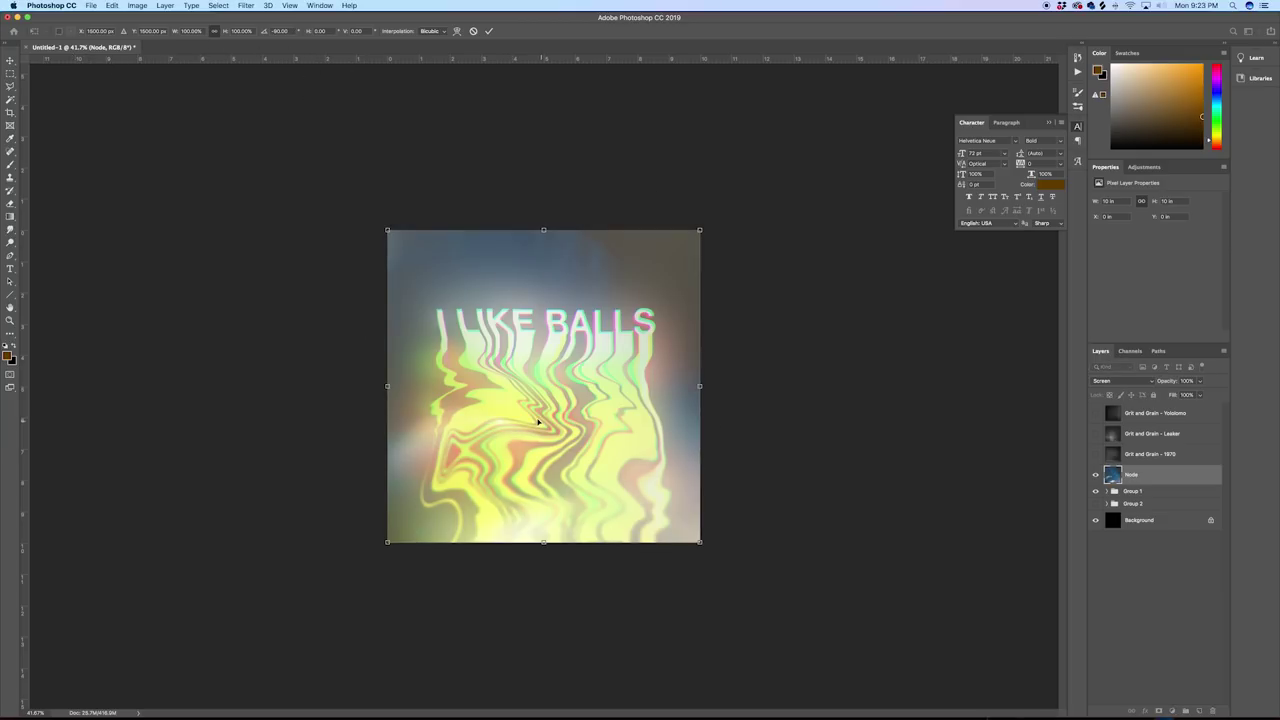
key("Return")
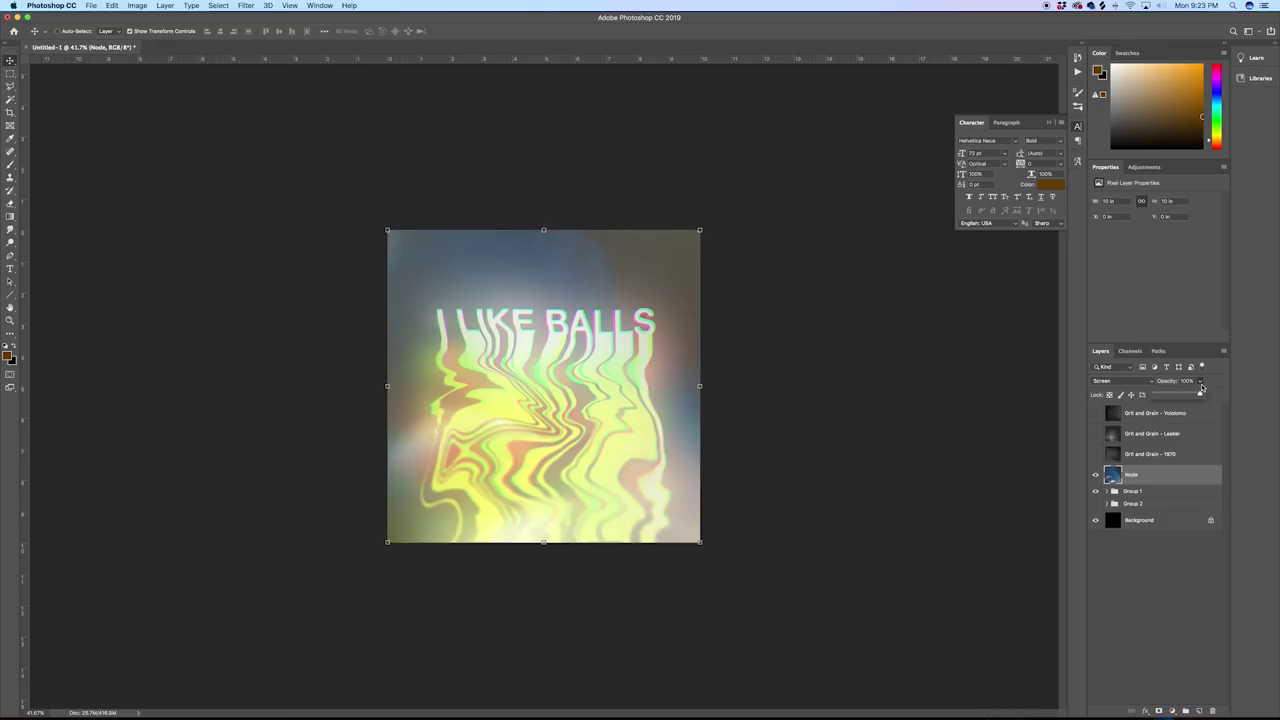
Step: Compare the artwork with and without the Node layer, keeping the layer visible at 100% opacity
left_click(1096, 476)
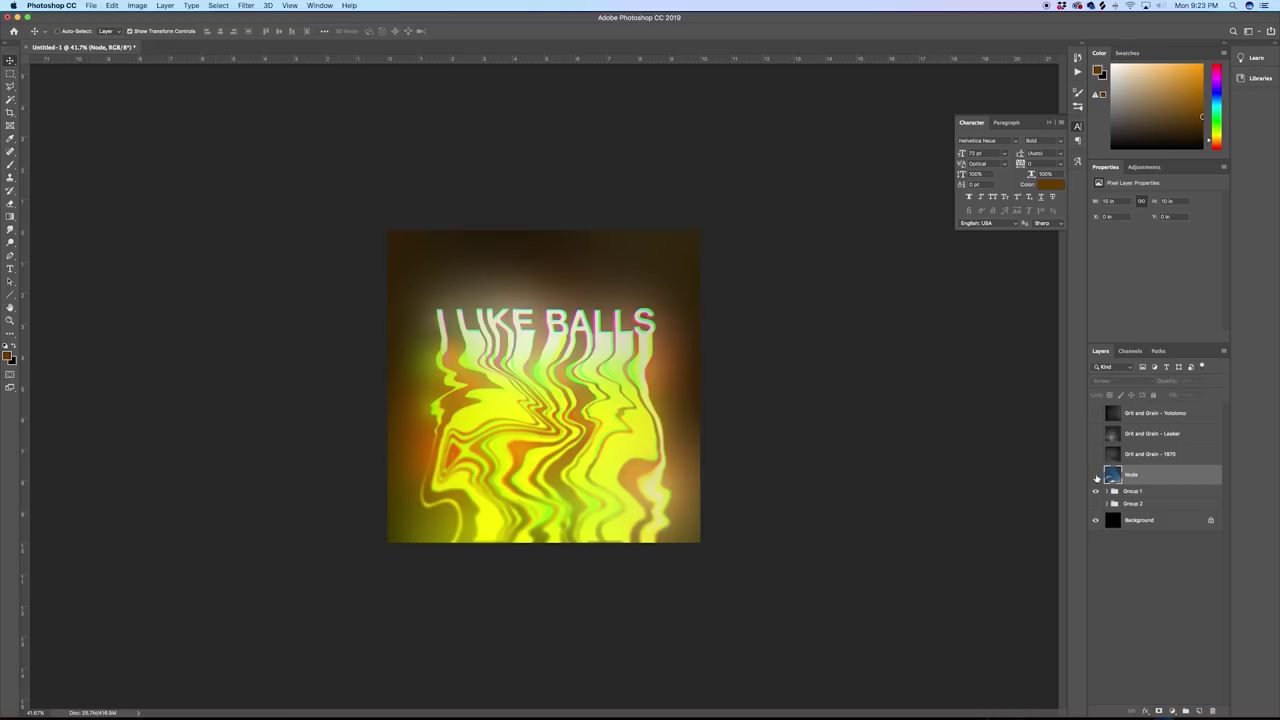
left_click(1096, 477)
left_click(1096, 477)
left_click(1096, 477)
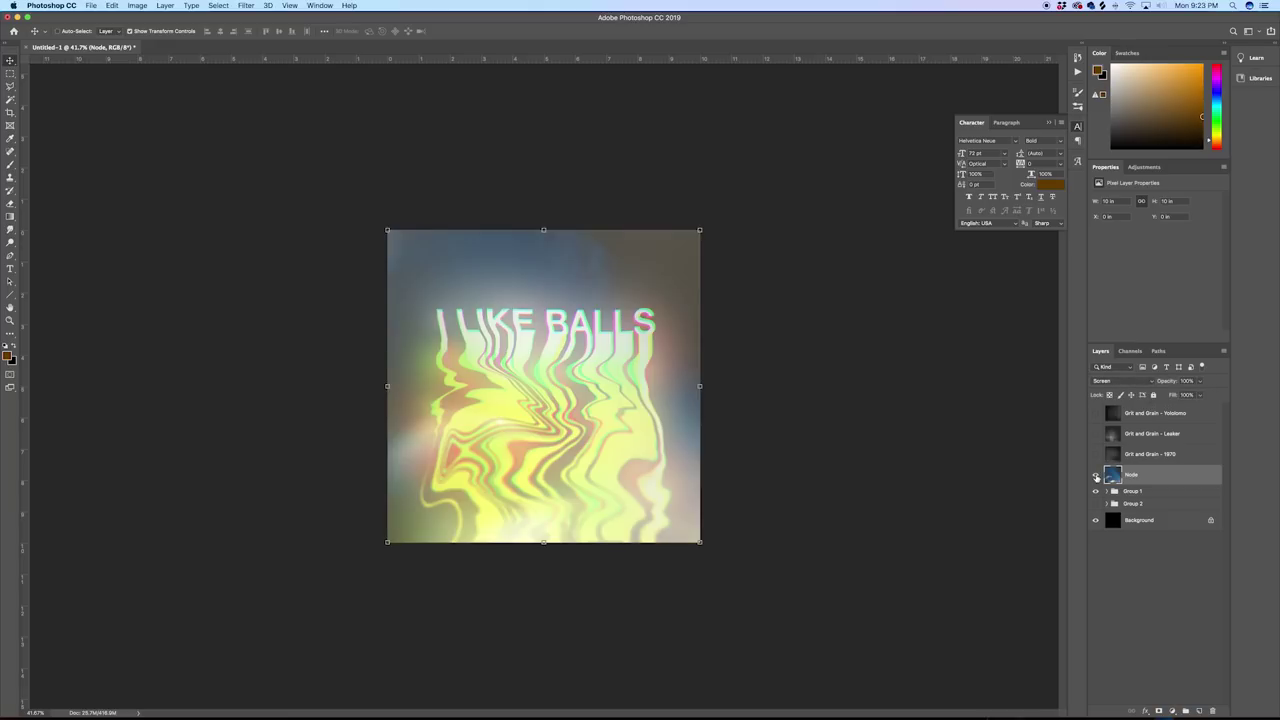
left_click(1096, 477)
left_click(1096, 477)
left_click(1200, 381)
mouse_move(1201, 396)
left_mouse_down()
mouse_move(1183, 397)
mouse_move(1201, 396)
left_mouse_up()
left_click(1096, 477)
left_click(1096, 477)
left_click(1096, 477)
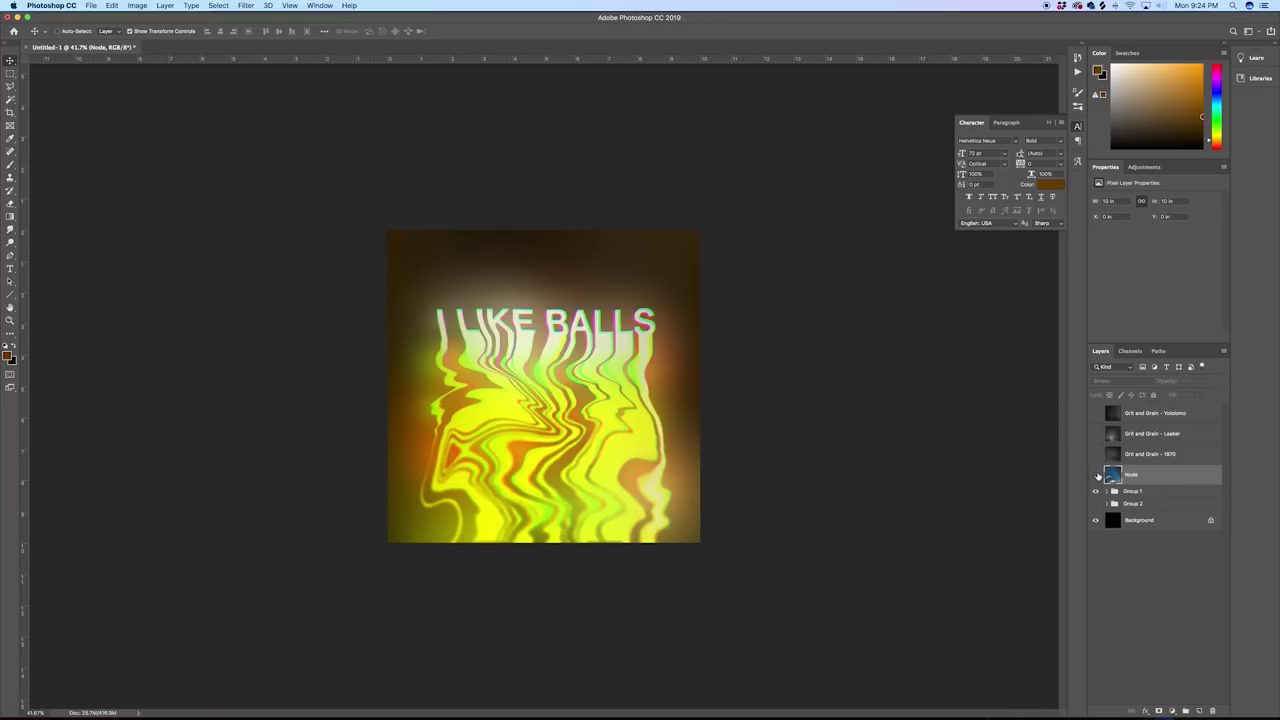
left_click(1096, 477)
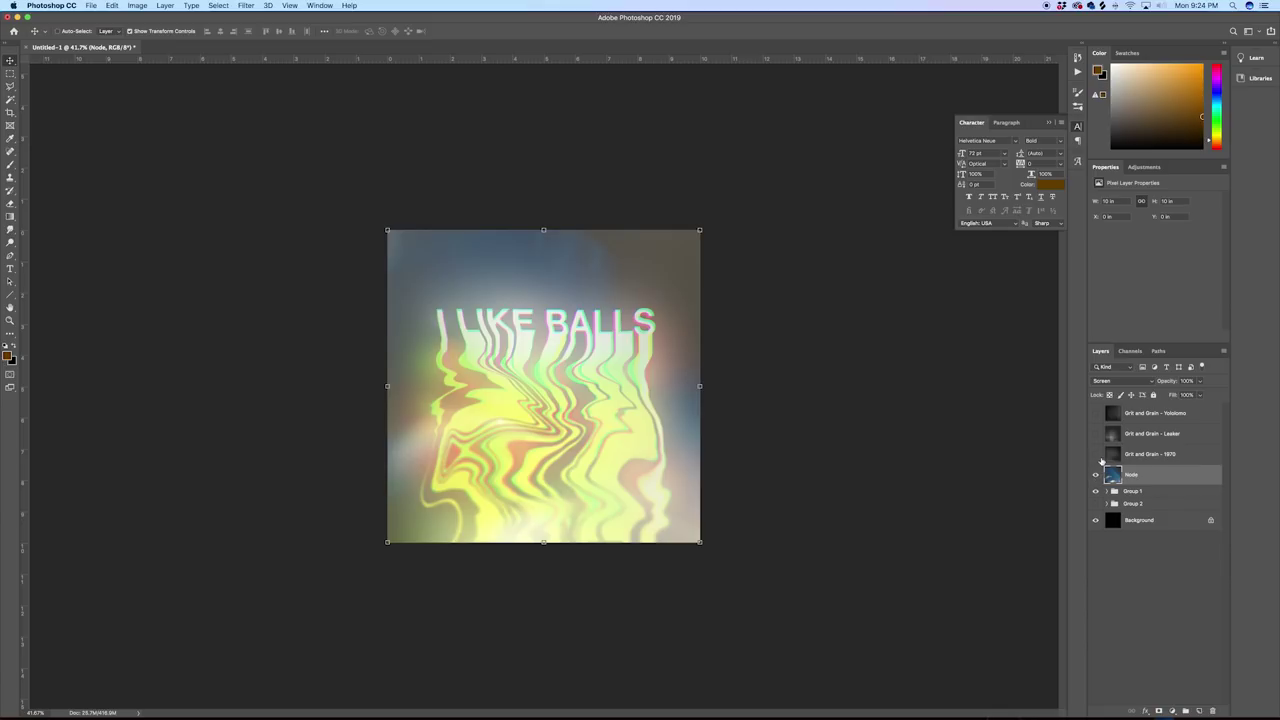
Step: Show the Grit and Grain - 1970 layer and set its blend mode to Color Dodge
left_click(1096, 454)
left_click(1168, 454)
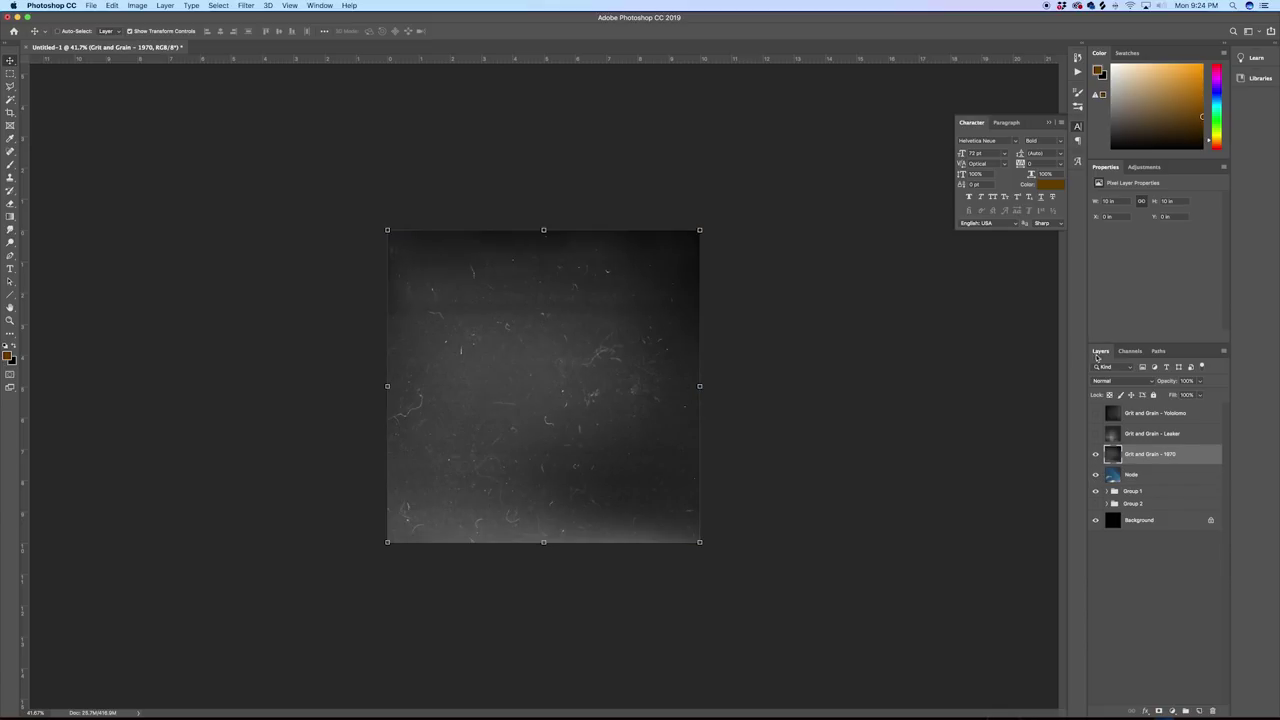
left_click(1124, 381)
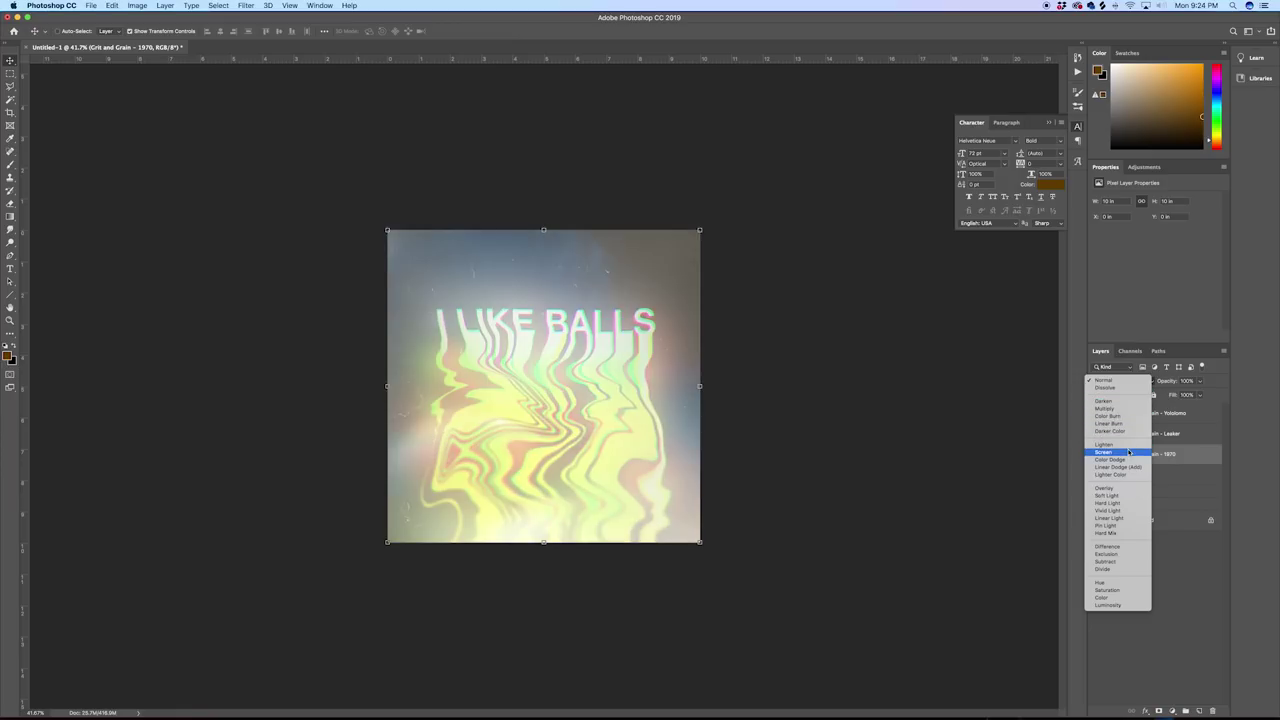
left_click(1130, 461)
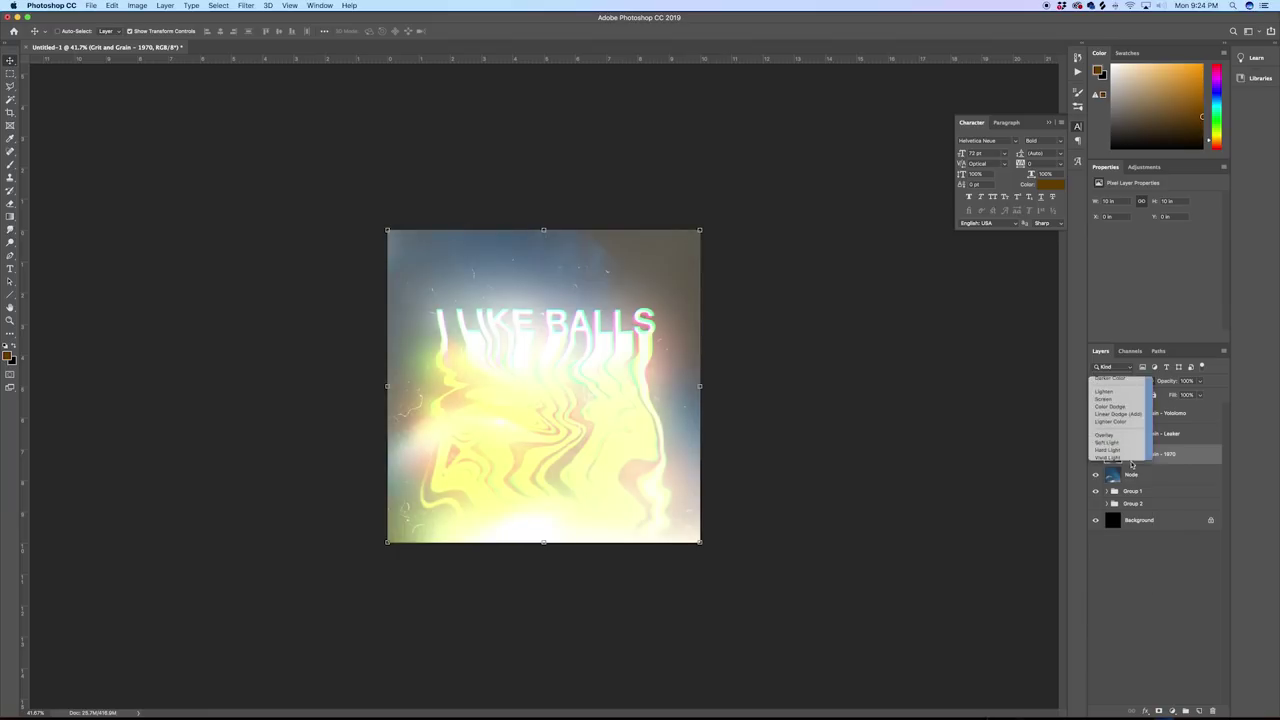
Step: Move the Grit and Grain - 1970 layer directly below Node and slightly lower its fill
mouse_move(1137, 455)
left_mouse_down()
mouse_move(1141, 484)
mouse_move(1148, 445)
mouse_move(1144, 478)
left_mouse_up()
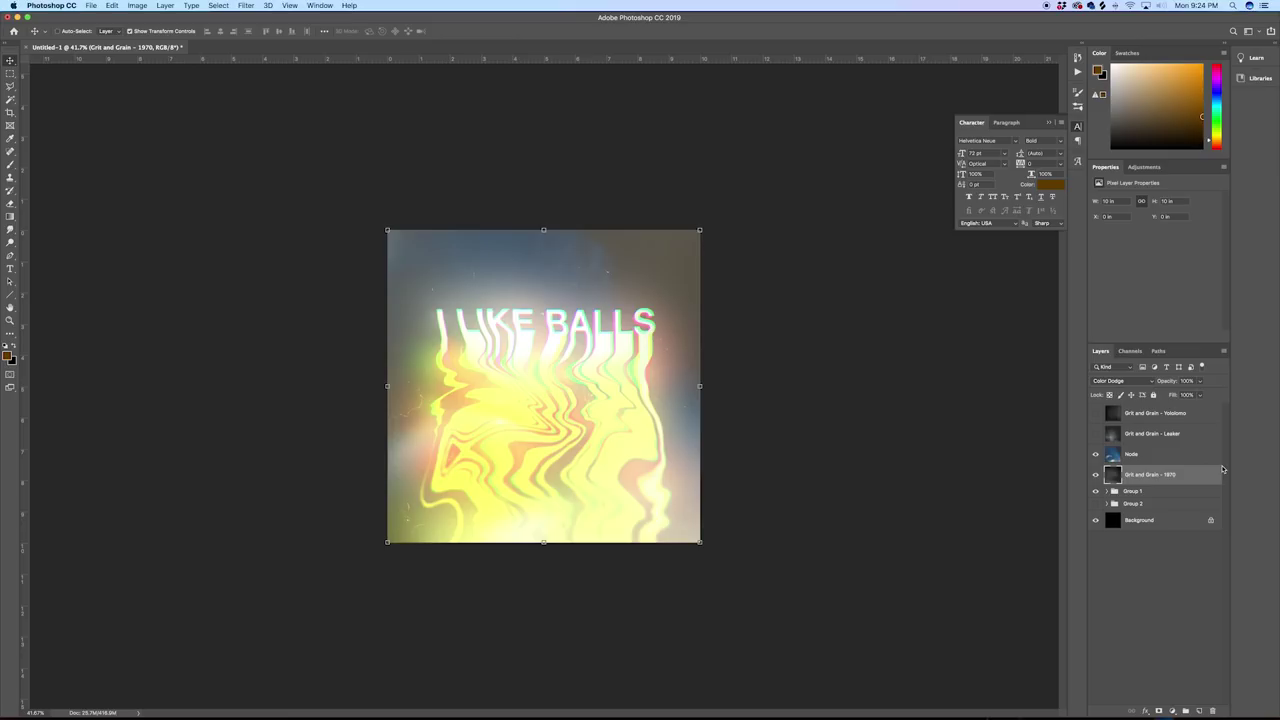
left_click(1199, 395)
mouse_move(1199, 394)
left_mouse_down()
mouse_move(1166, 404)
mouse_move(1191, 410)
left_mouse_up()
Step: Show the Grit and Grain - Leaker layer and try the Lighten blend mode on it, testing its opacity
left_click(1140, 435)
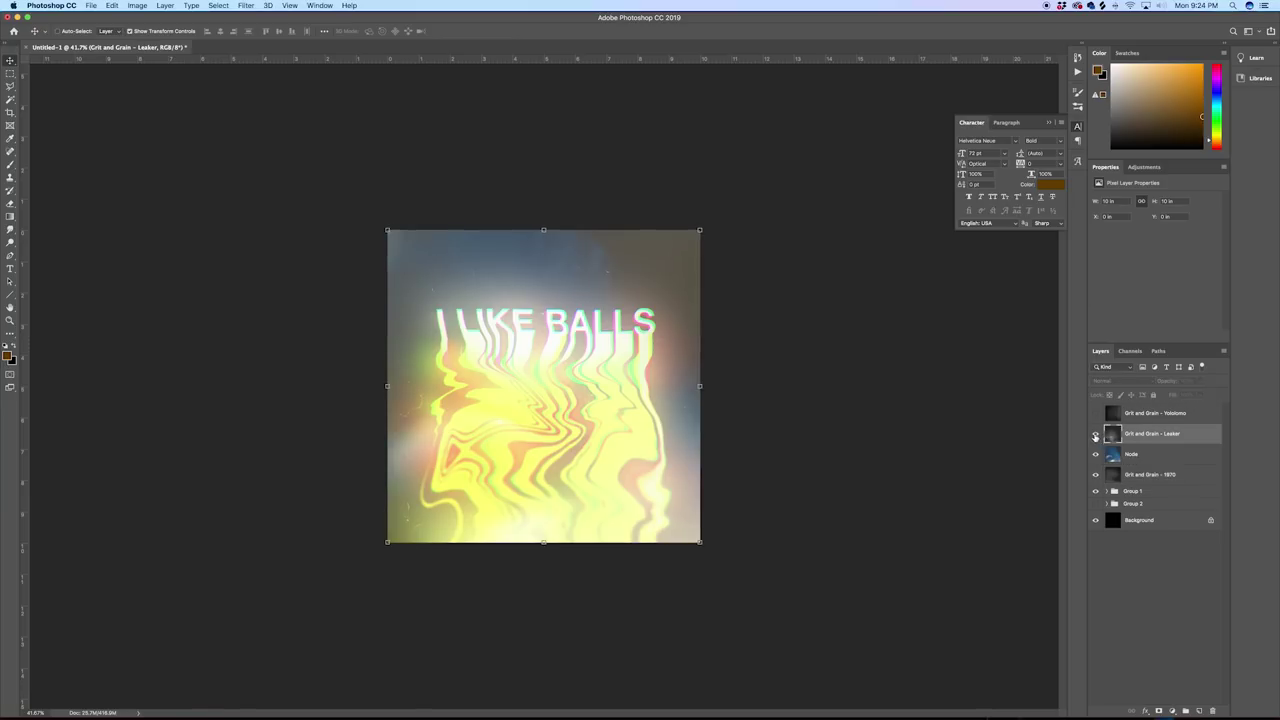
left_click(1095, 435)
left_click(1128, 382)
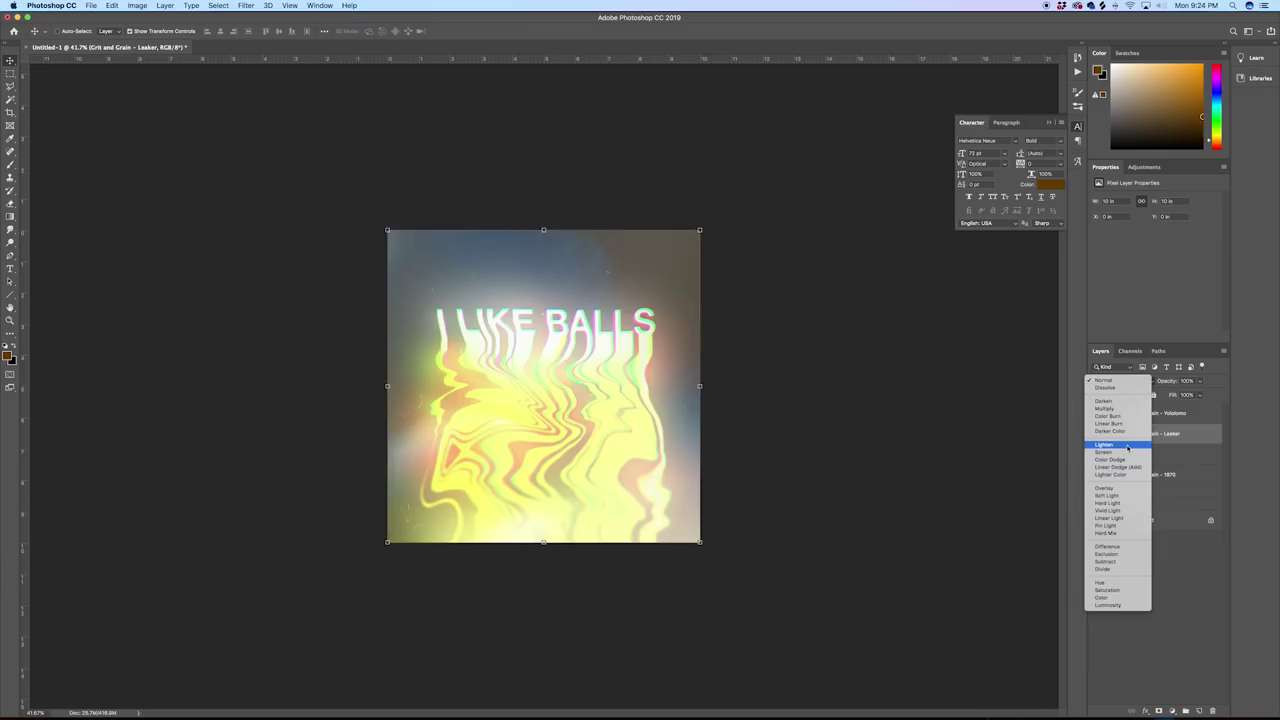
left_click(1128, 447)
left_click(1200, 381)
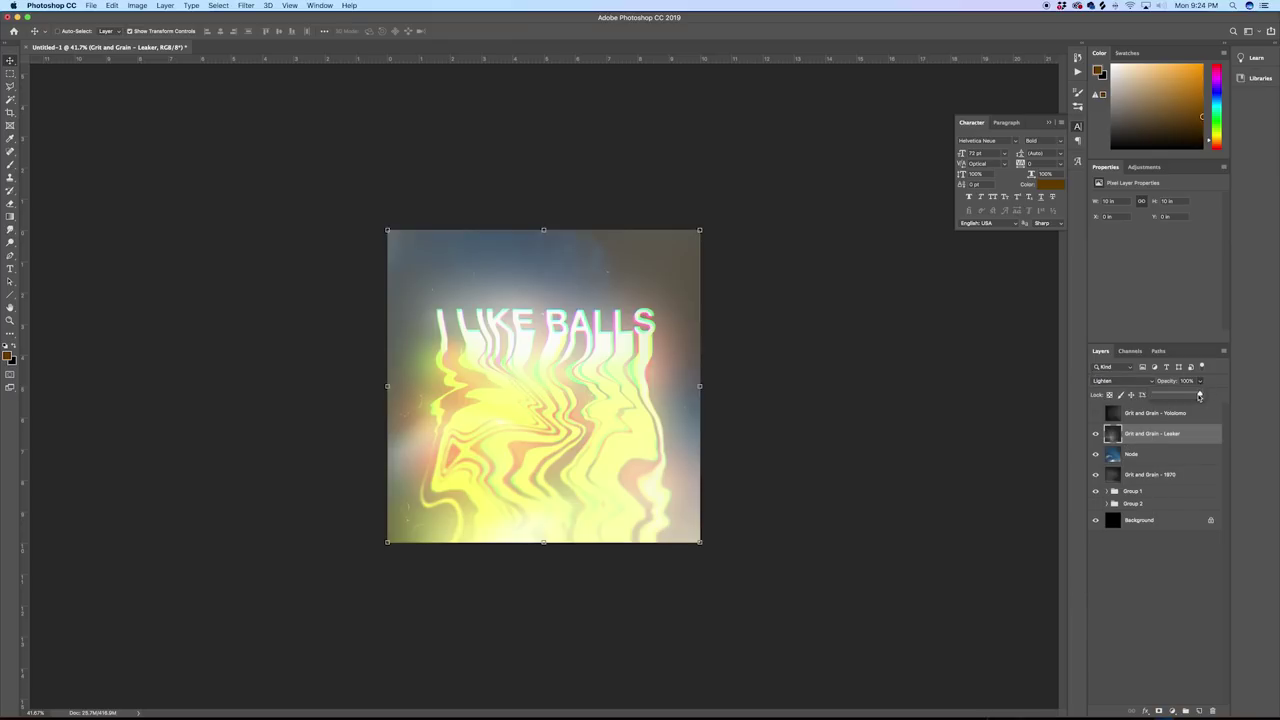
mouse_move(1201, 396)
left_mouse_down()
mouse_move(1165, 398)
mouse_move(1250, 402)
mouse_move(1190, 402)
mouse_move(1204, 404)
left_mouse_up()
Step: Try the Difference blend mode on the Grit and Grain - Leaker layer and delete the layer
left_click(1130, 381)
left_click(1126, 381)
left_click(1125, 383)
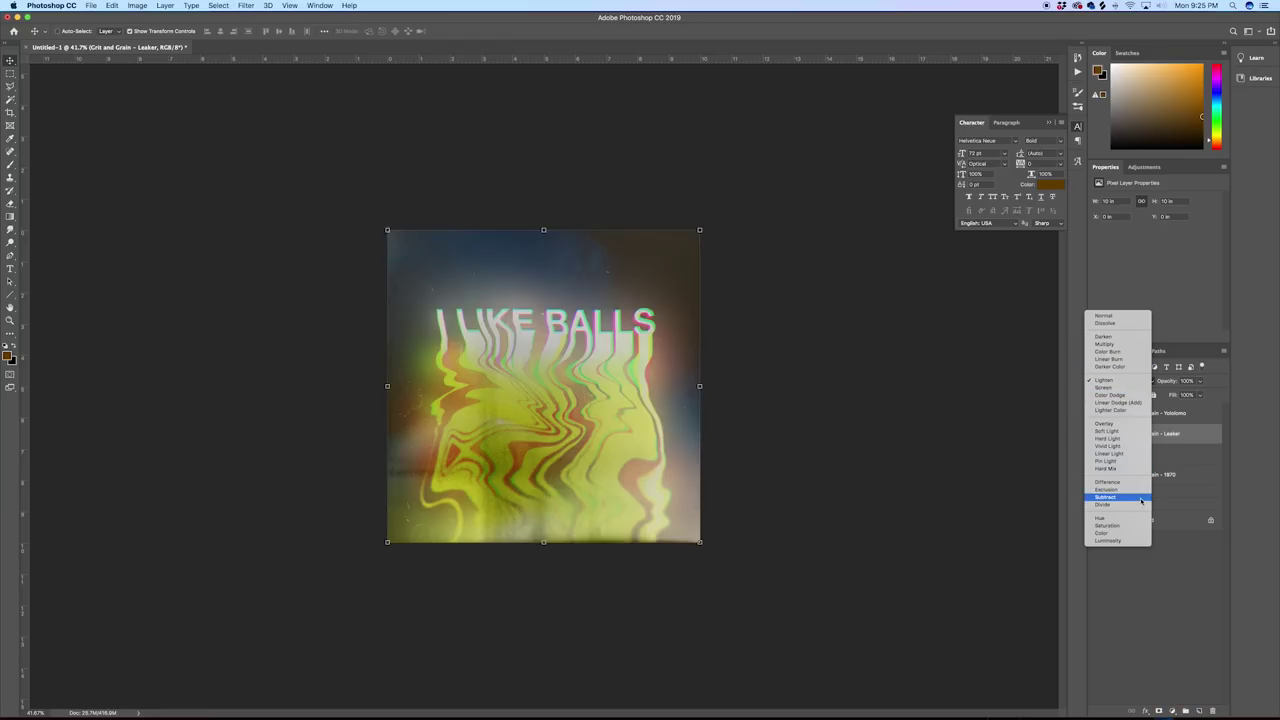
left_click(1132, 484)
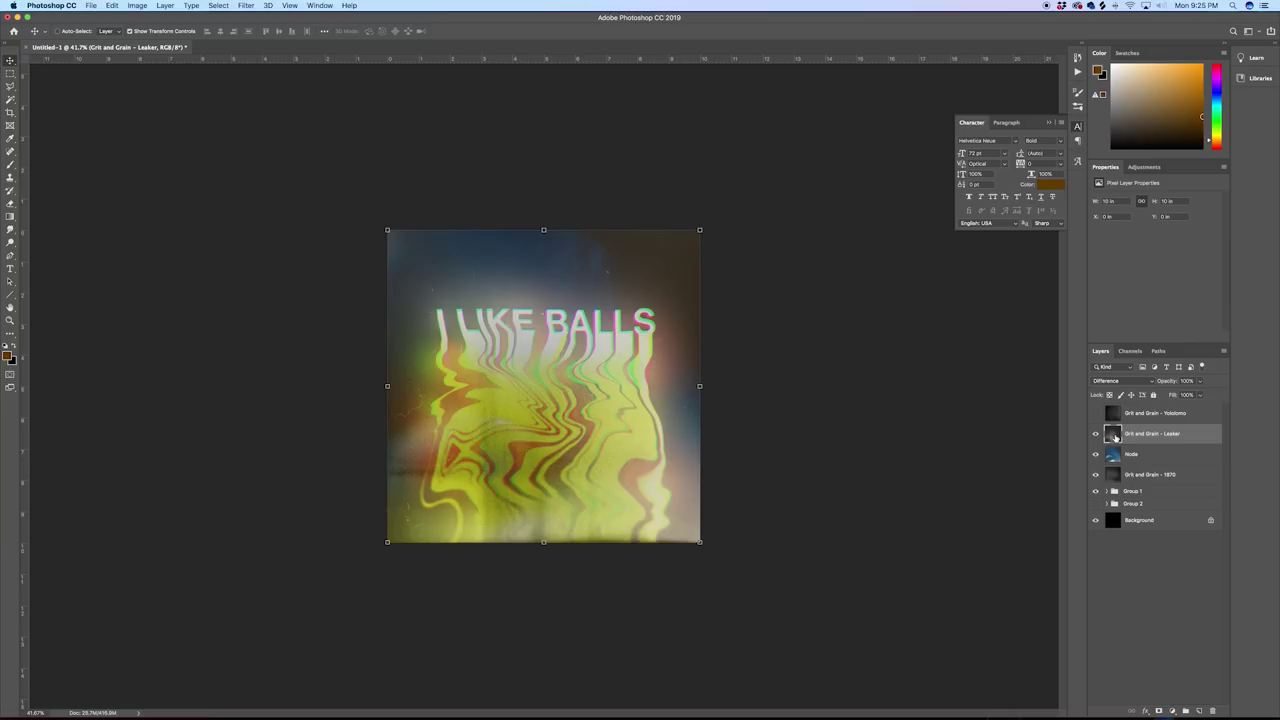
left_click(1212, 711)
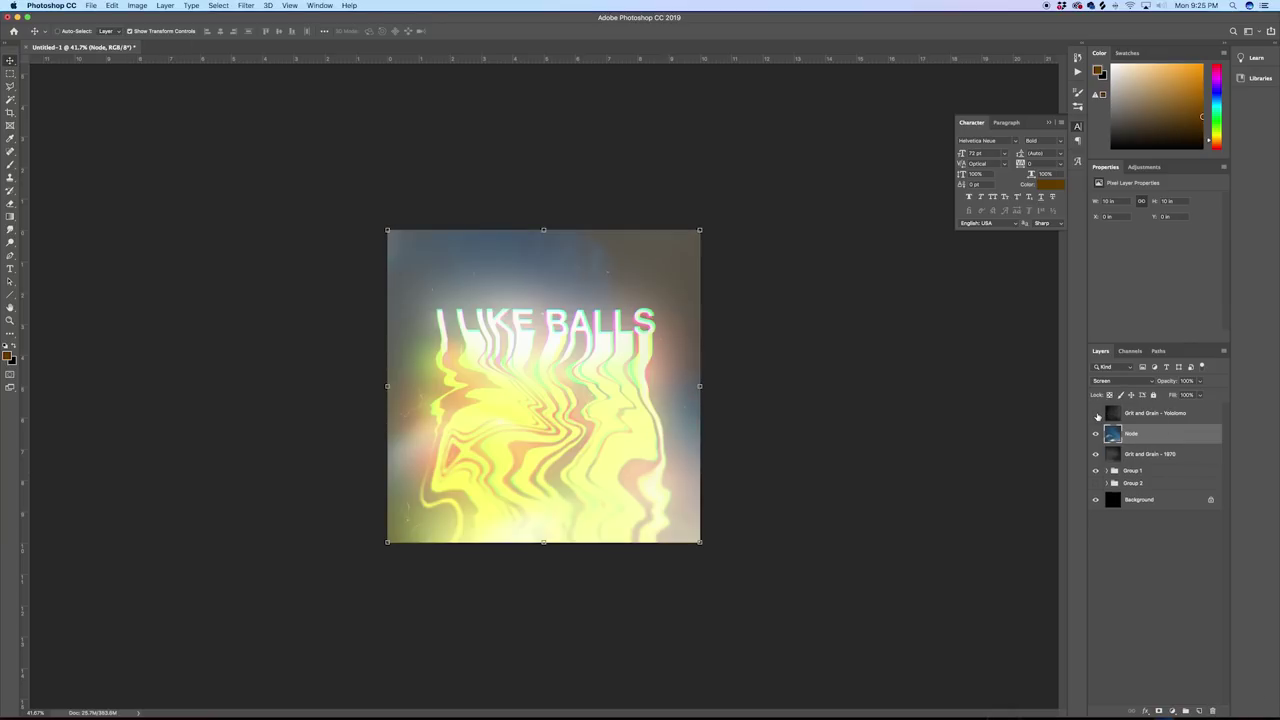
Step: Show the Grit and Grain - Yololomo layer and set its blend mode to Difference
left_click(1095, 413)
left_click(1150, 413)
left_click(1115, 381)
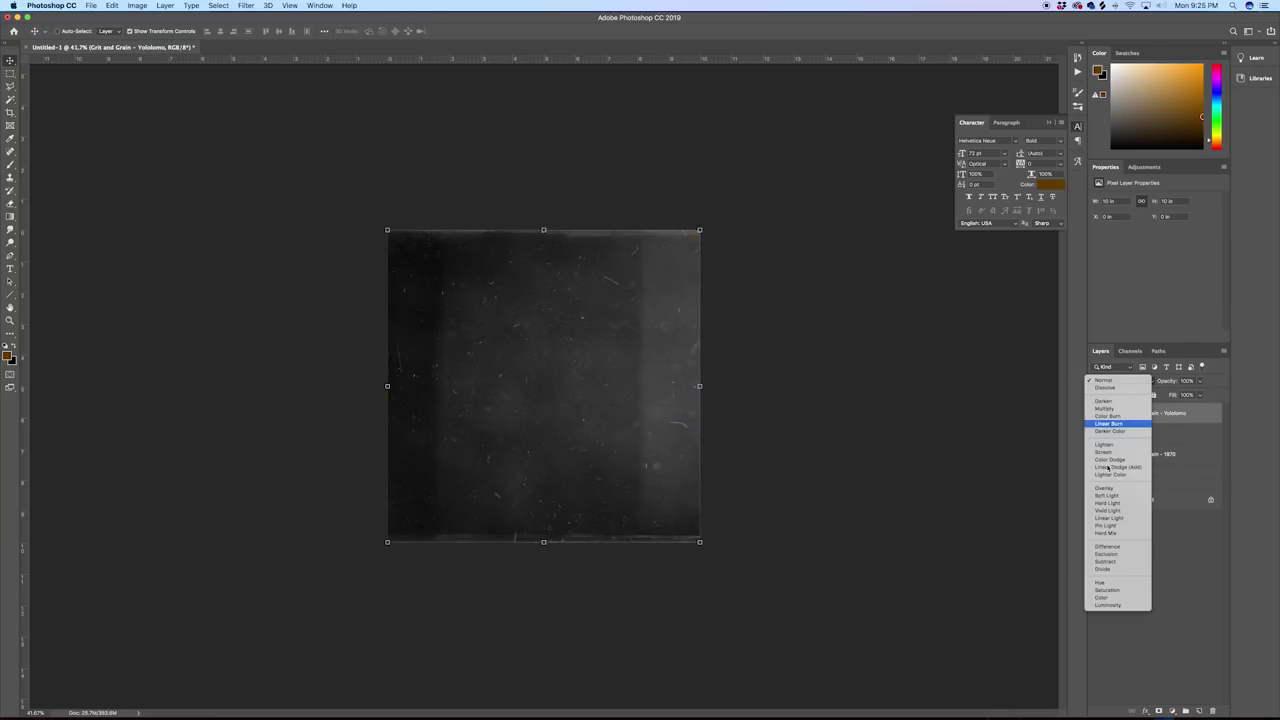
left_click(1108, 548)
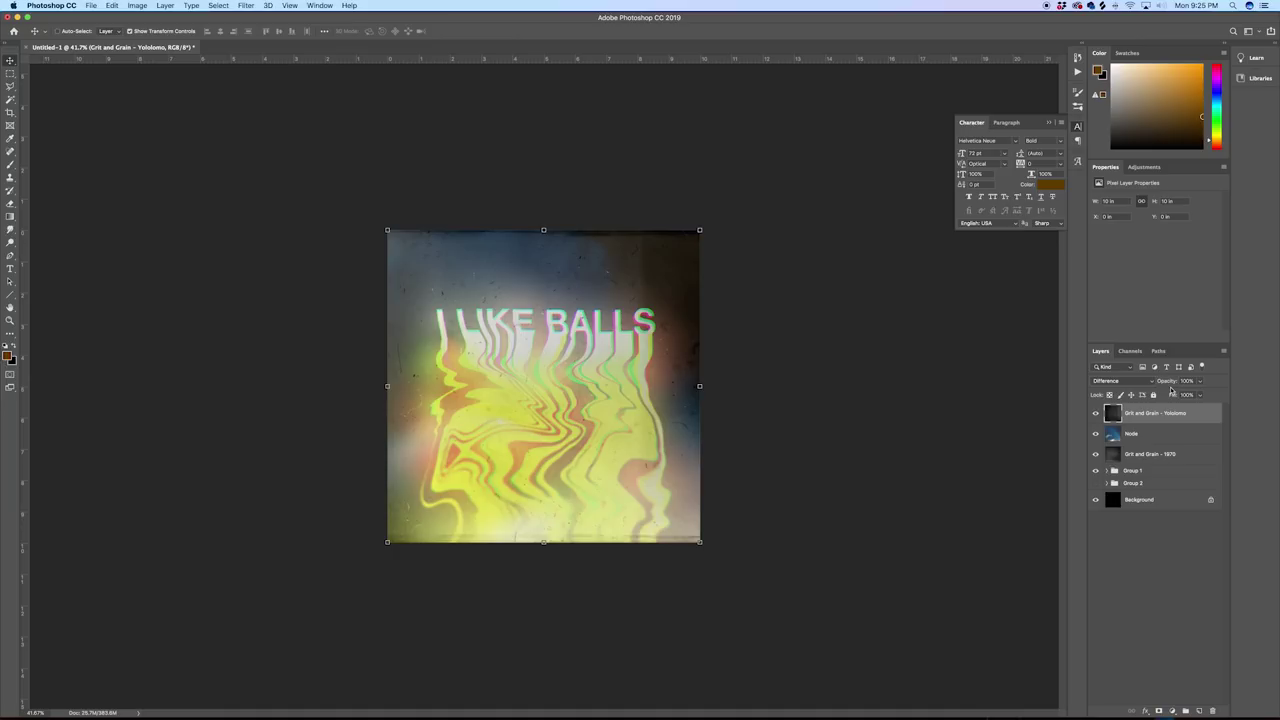
Step: Compare the artwork with and without the Yololomo layer and set the layer's opacity to 57%
left_click(1096, 413)
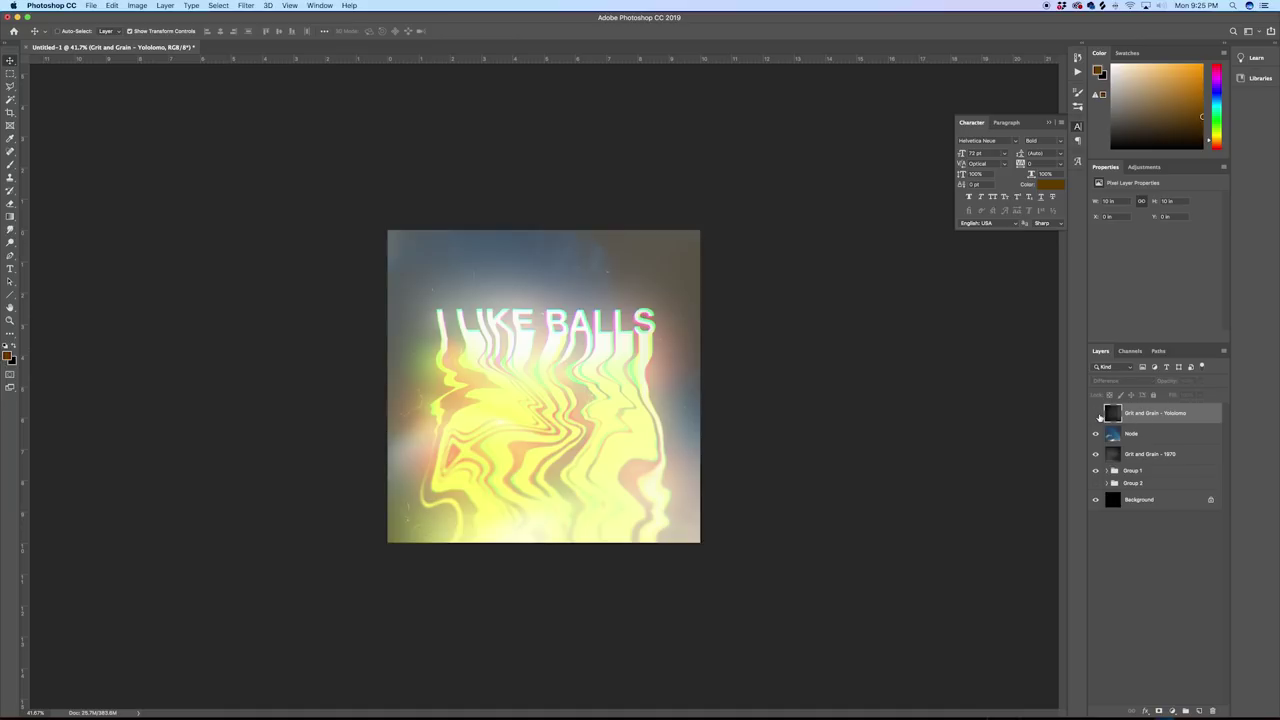
left_click(1096, 413)
left_click(1200, 381)
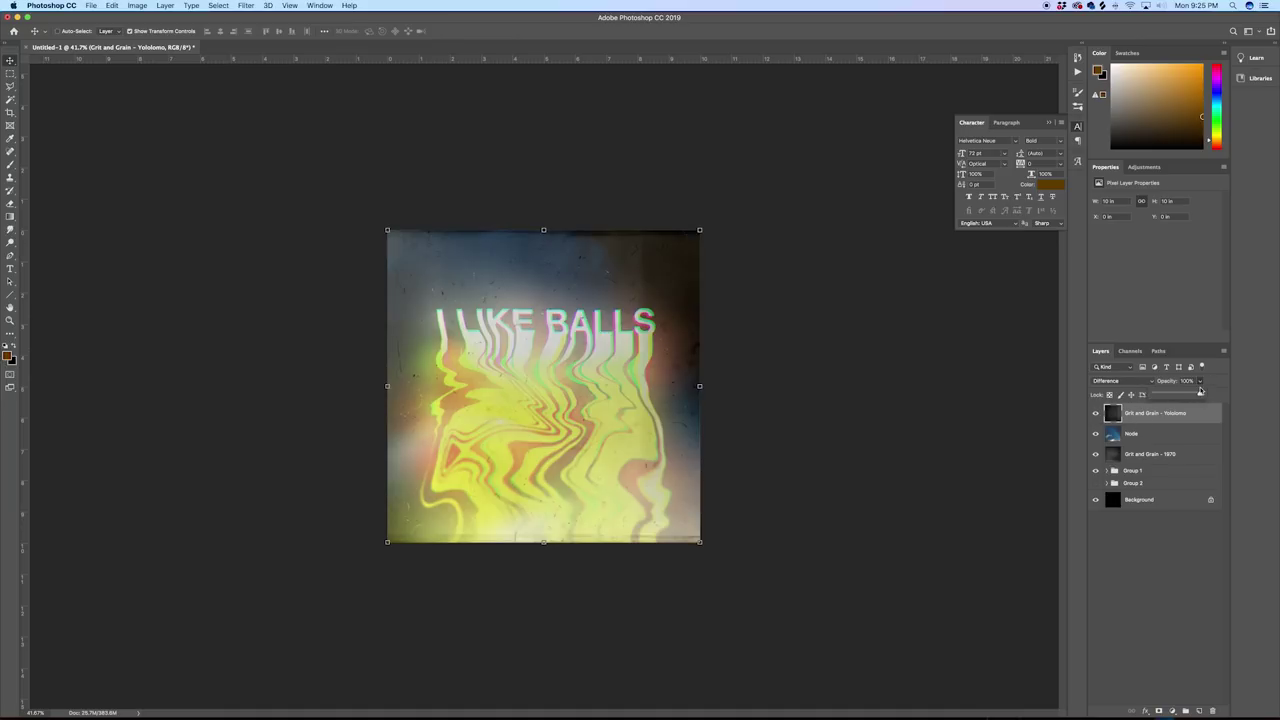
left_click_drag(1204, 396, 1180, 397)
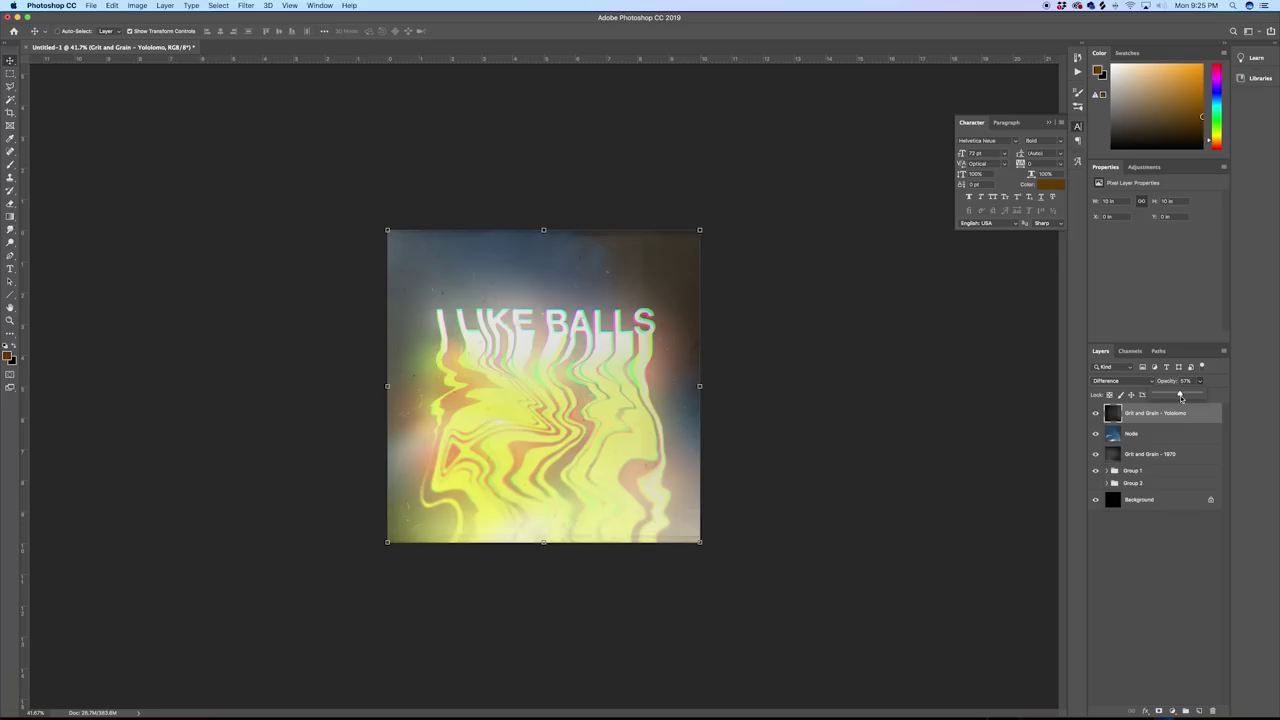
Step: Rotate the Yololomo layer 90° clockwise and enlarge it slightly past the canvas edges, to about 10.21 in square
left_click(708, 218)
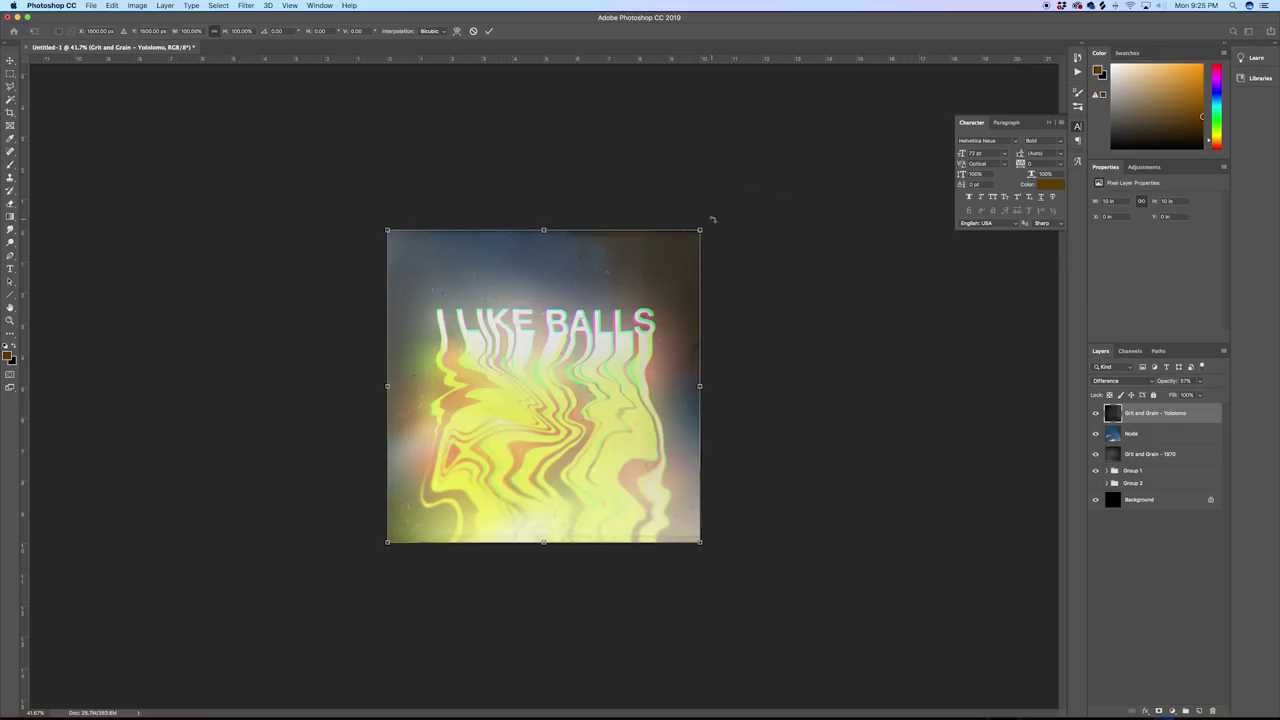
left_click_drag(712, 219, 711, 541)
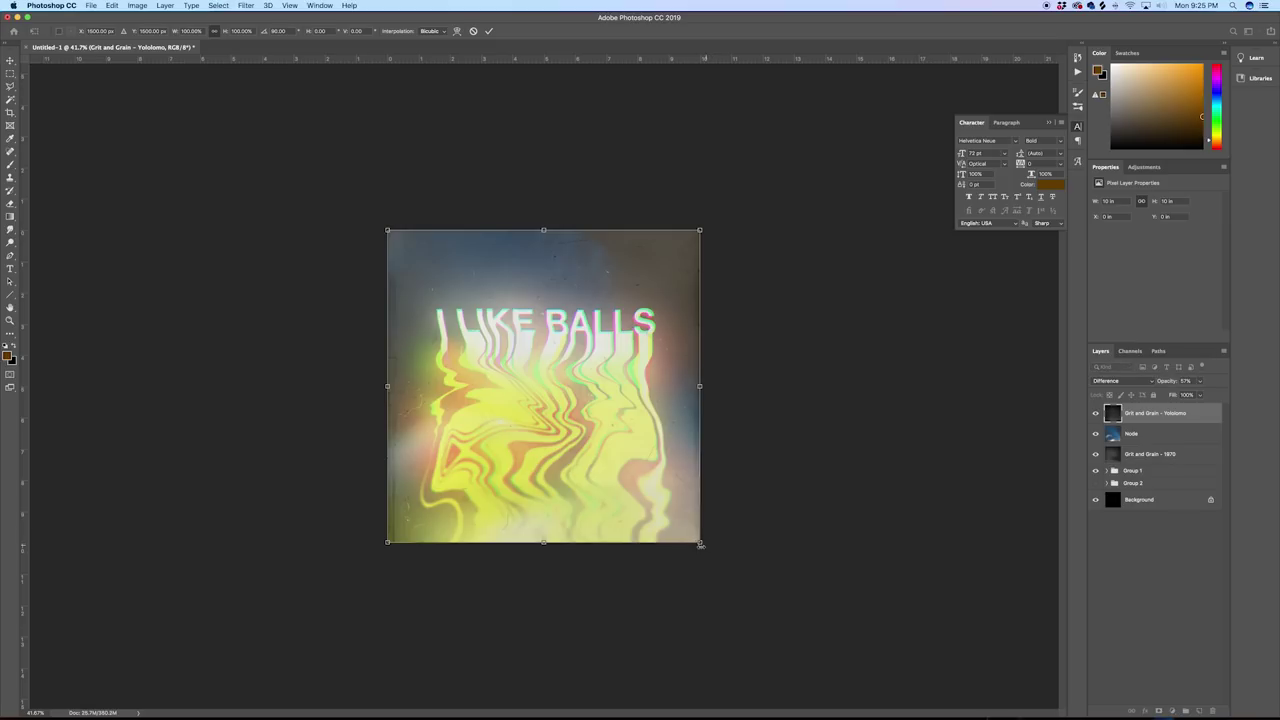
left_click_drag(701, 542, 704, 546)
key("Return")
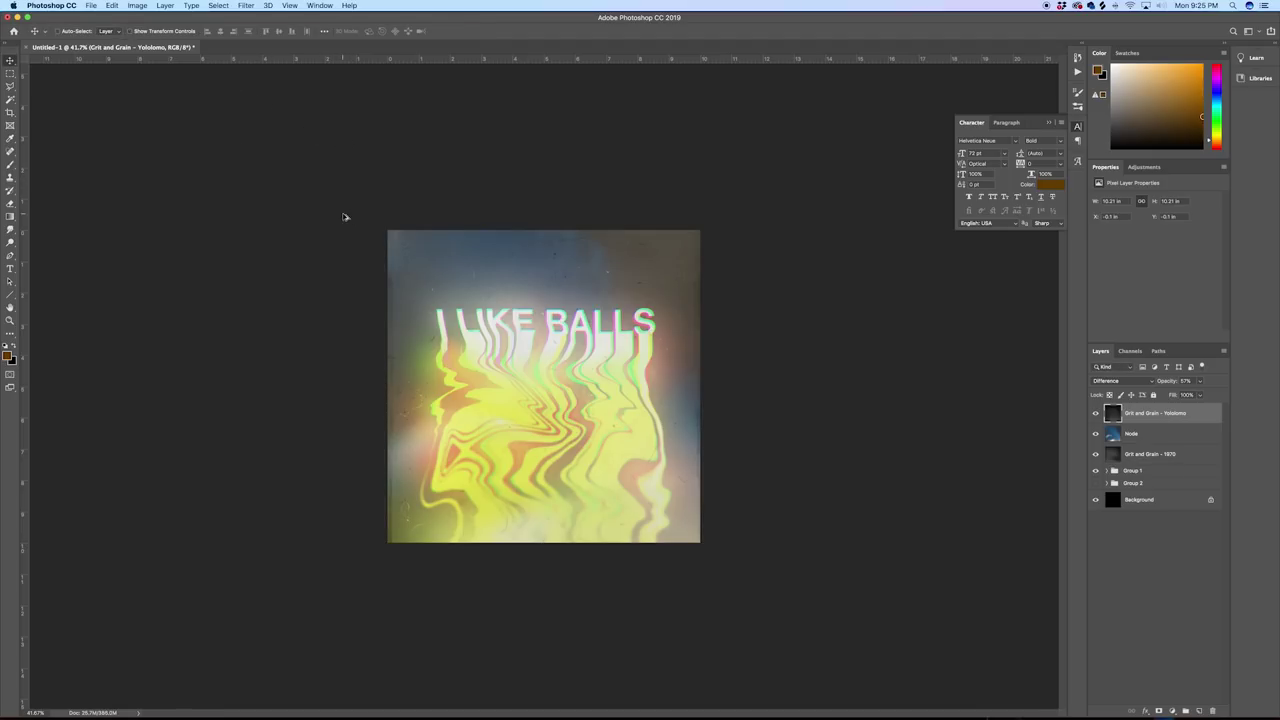
Step: Stamp all visible layers into a new merged layer at the top of the layer stack
scroll(344, 216, "down", 5)
scroll(344, 216, "up", 8)
scroll(343, 216, "down", 5)
scroll(343, 217, "down", 2)
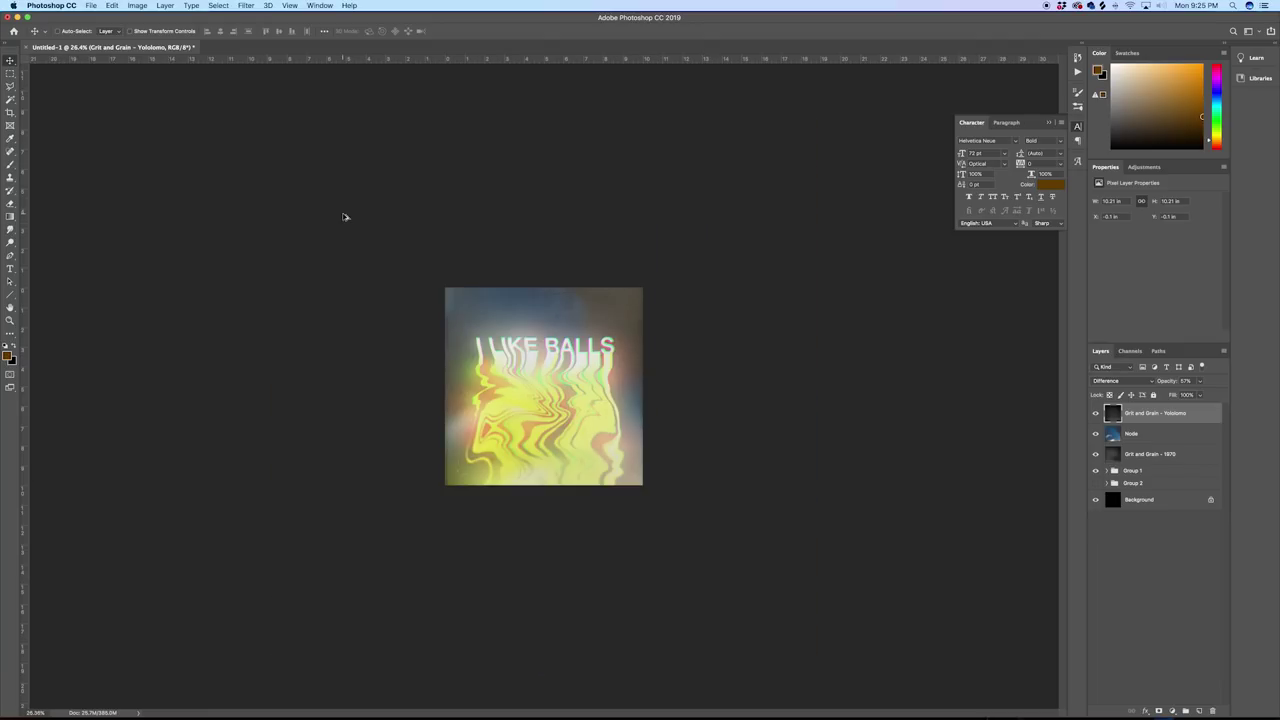
scroll(343, 217, "up", 1)
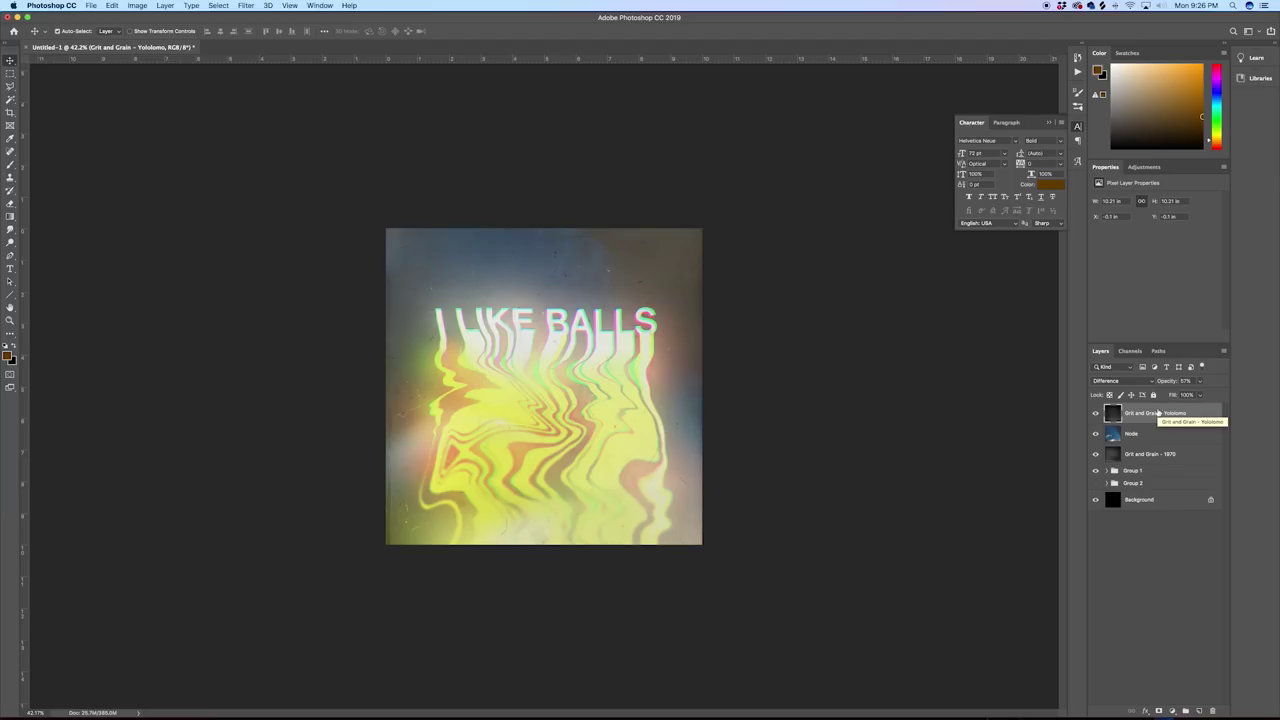
key("super+alt+shift+e")
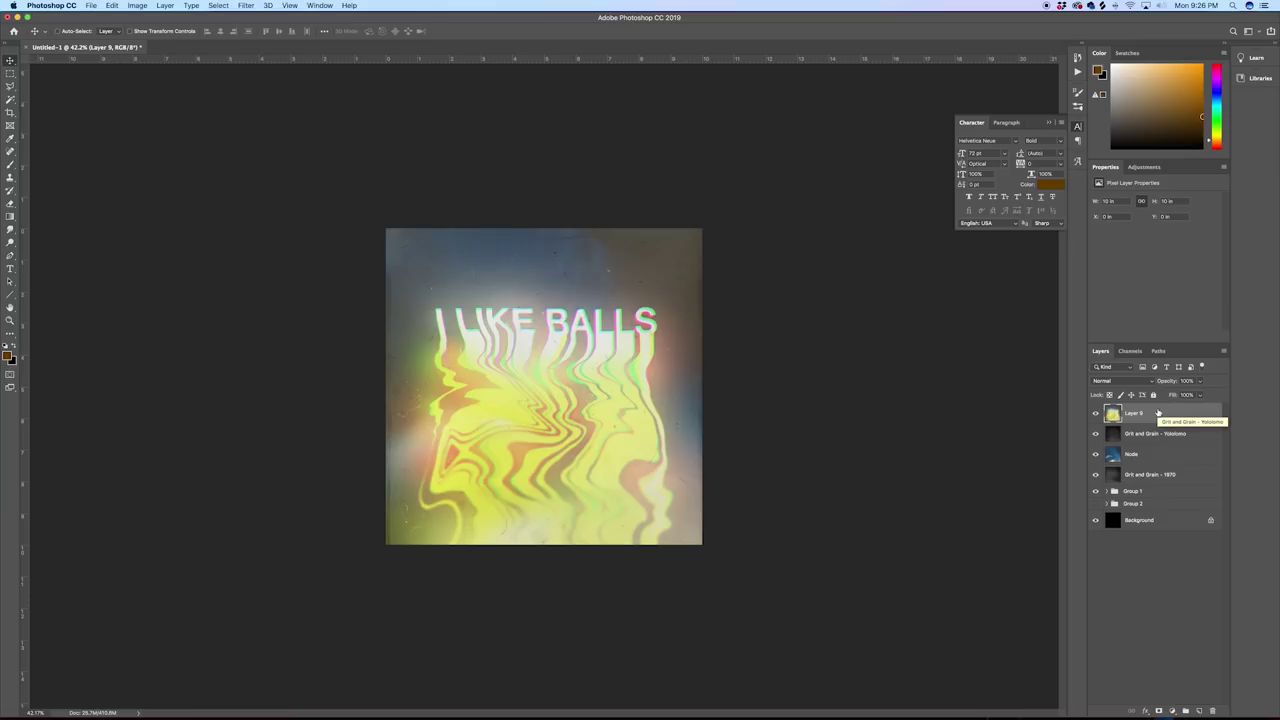
Step: Apply Camera Raw to the merged layer with Texture -78, Clarity +98, Dehaze -24, Vibrance +62 and Saturation +51
left_click(247, 5)
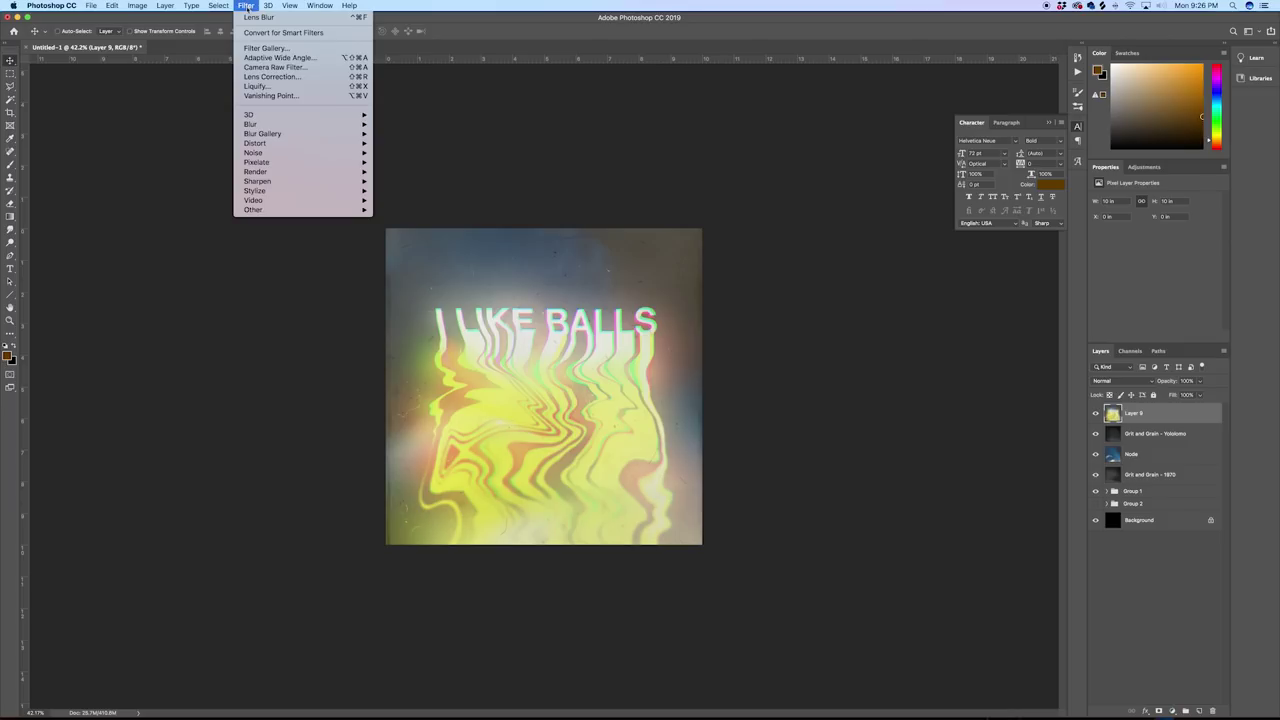
left_click(289, 68)
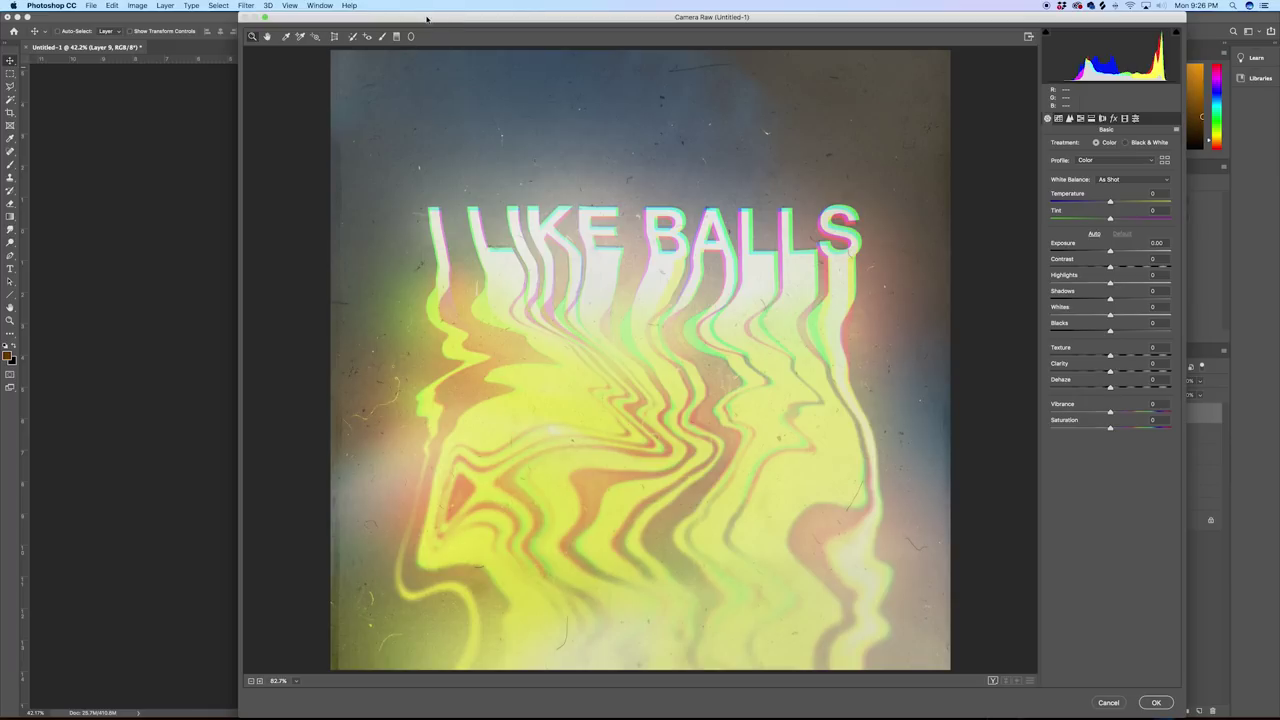
left_click_drag(428, 14, 305, 5)
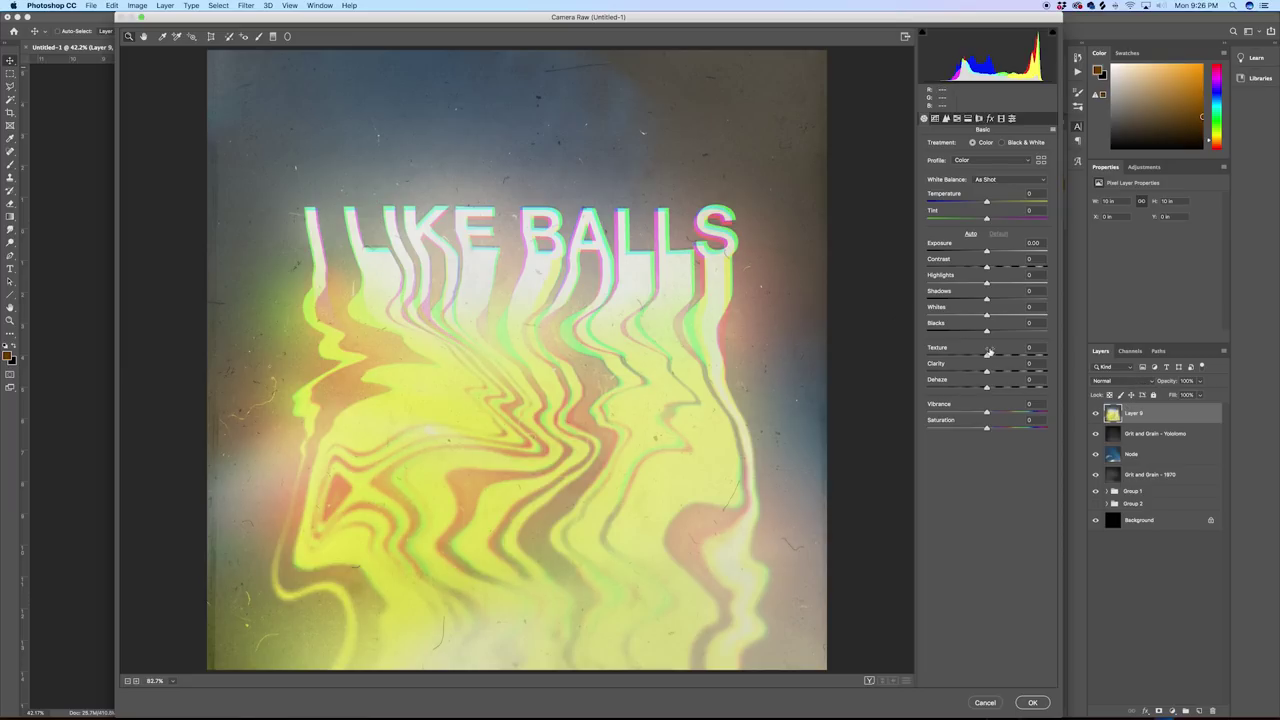
left_click_drag(987, 355, 1026, 428)
left_click_drag(934, 428, 1018, 433)
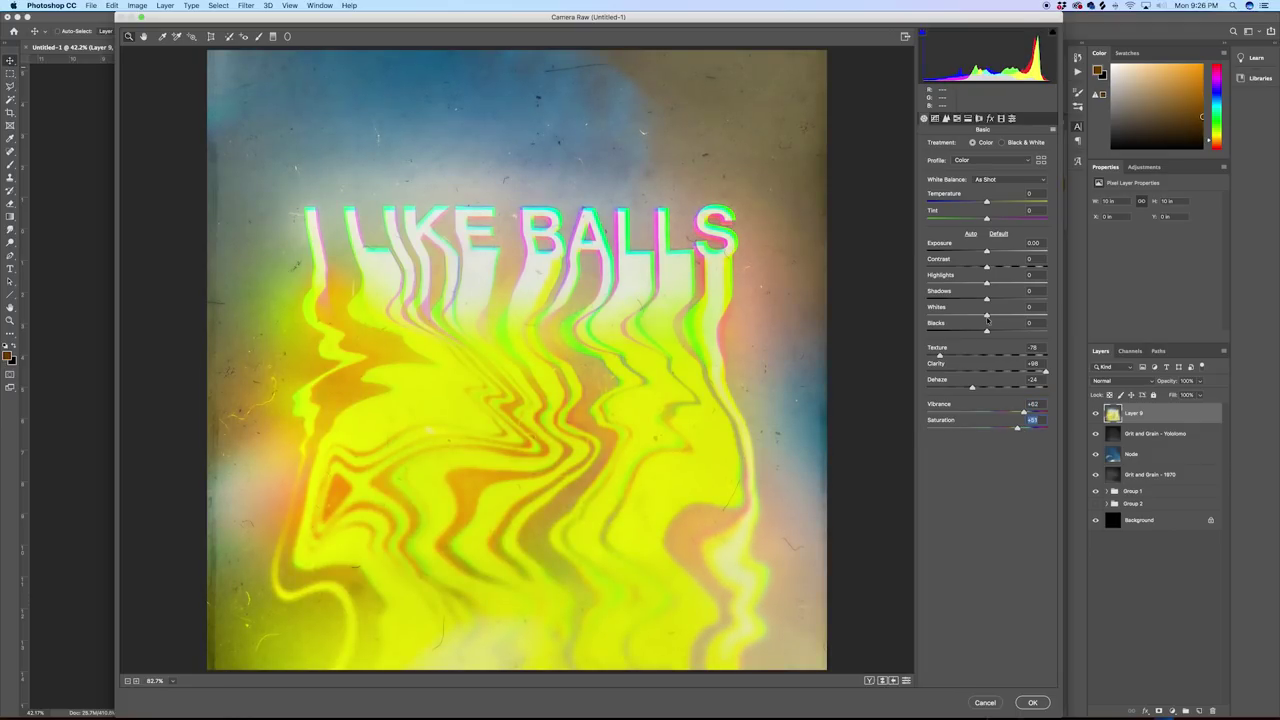
Step: Set Blacks to -73, Shadows to +93 and Whites to +43, and vary the Saturation, settling at about +65
left_click_drag(987, 331, 1042, 312)
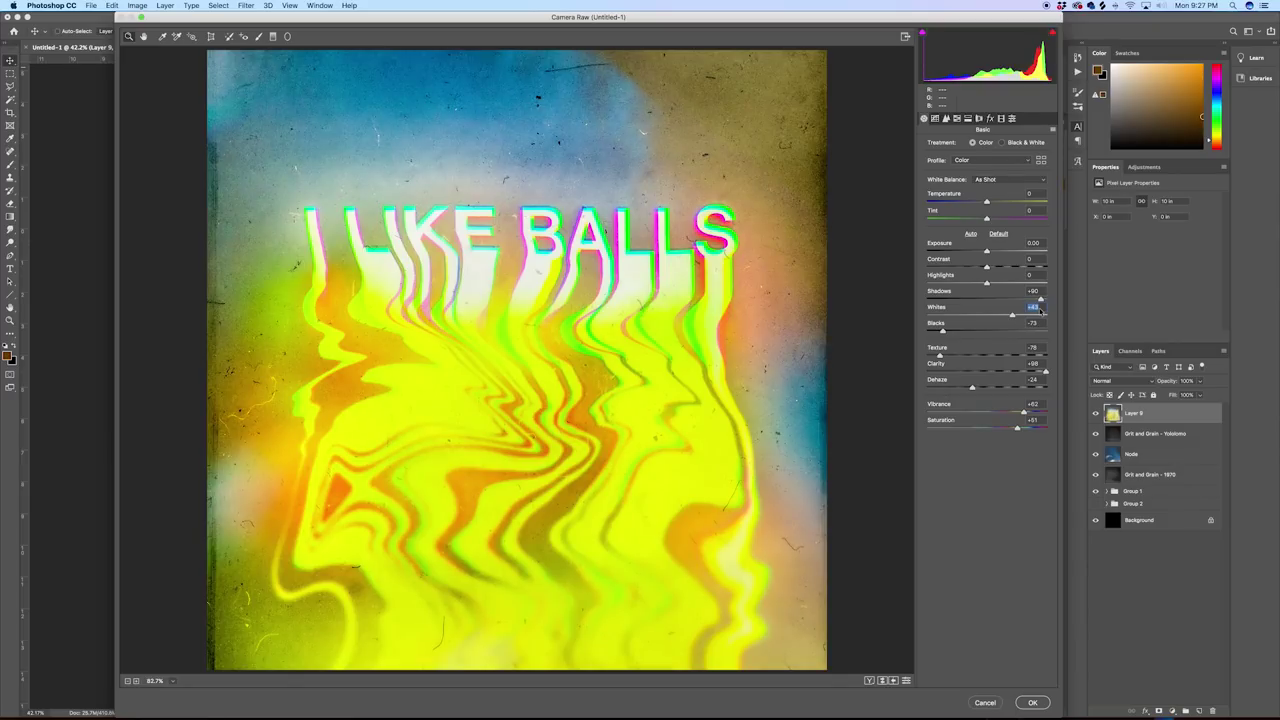
left_click_drag(1041, 312, 1036, 312)
left_click_drag(1017, 428, 879, 428)
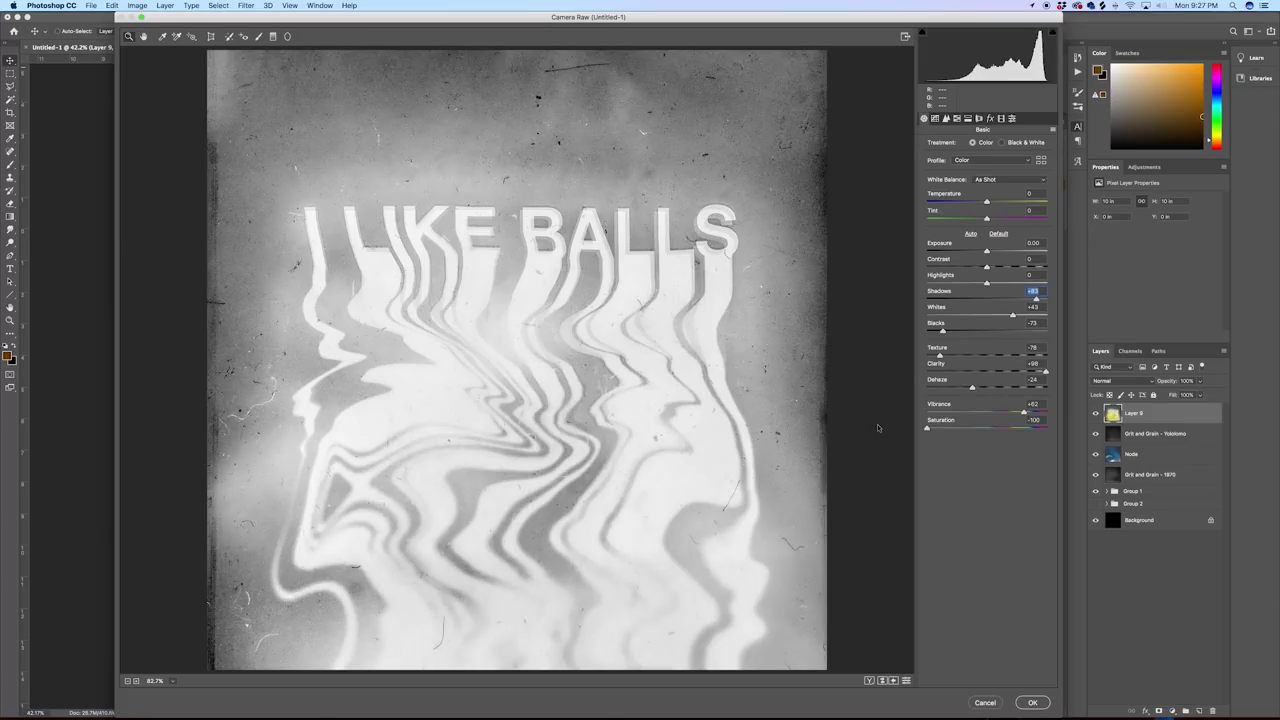
left_click_drag(877, 428, 1016, 428)
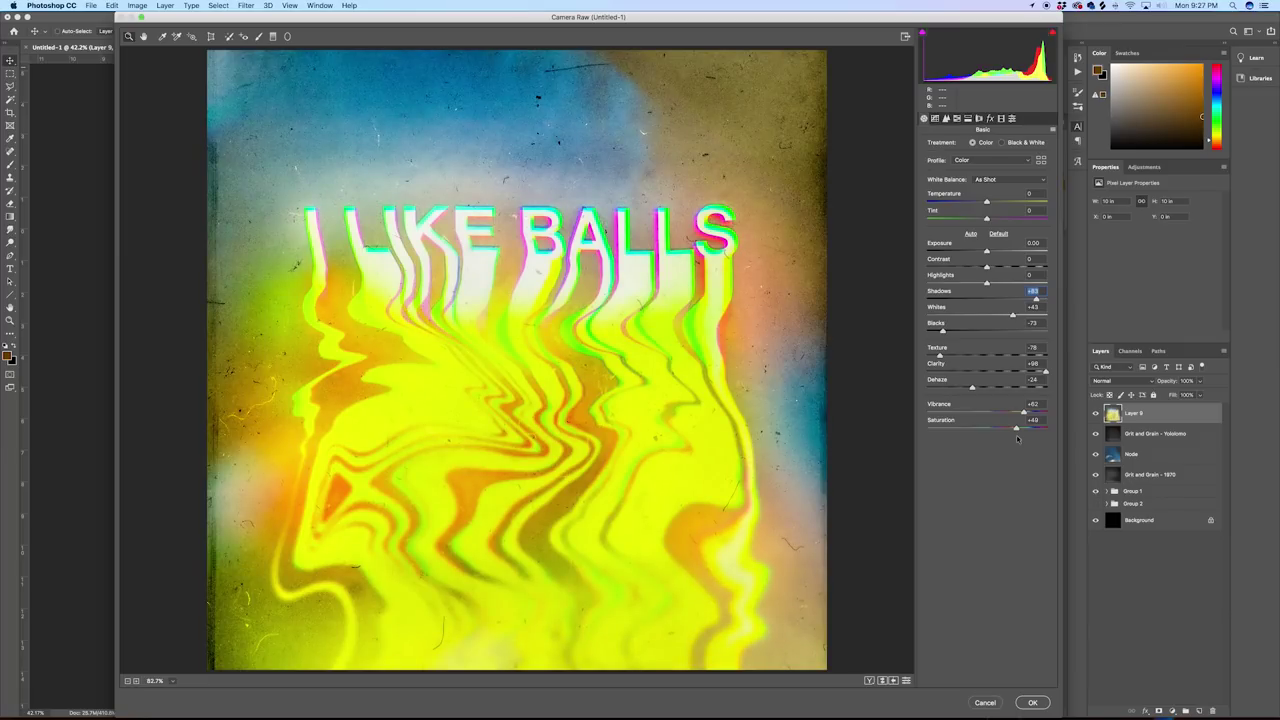
left_click_drag(1018, 438, 1026, 438)
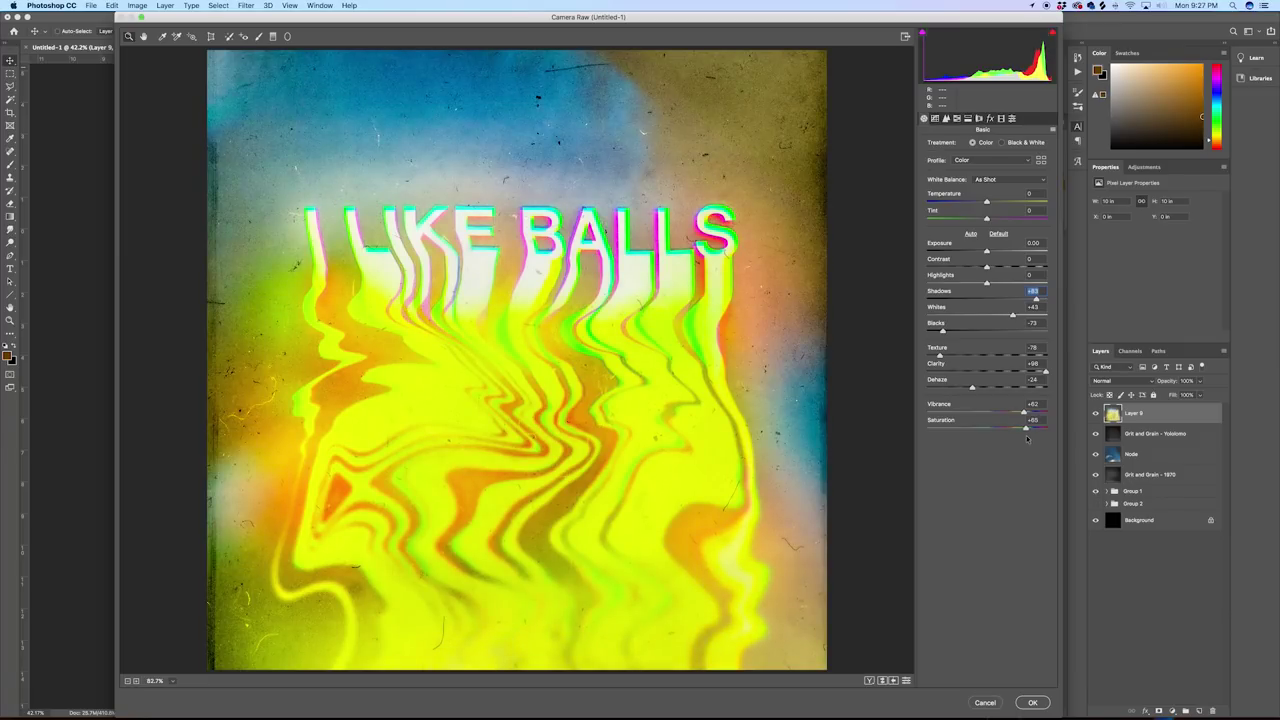
Step: Set Temperature to +3, Highlights and Shadows to +100, Whites to -93 and Contrast to +38
left_click_drag(986, 202, 987, 205)
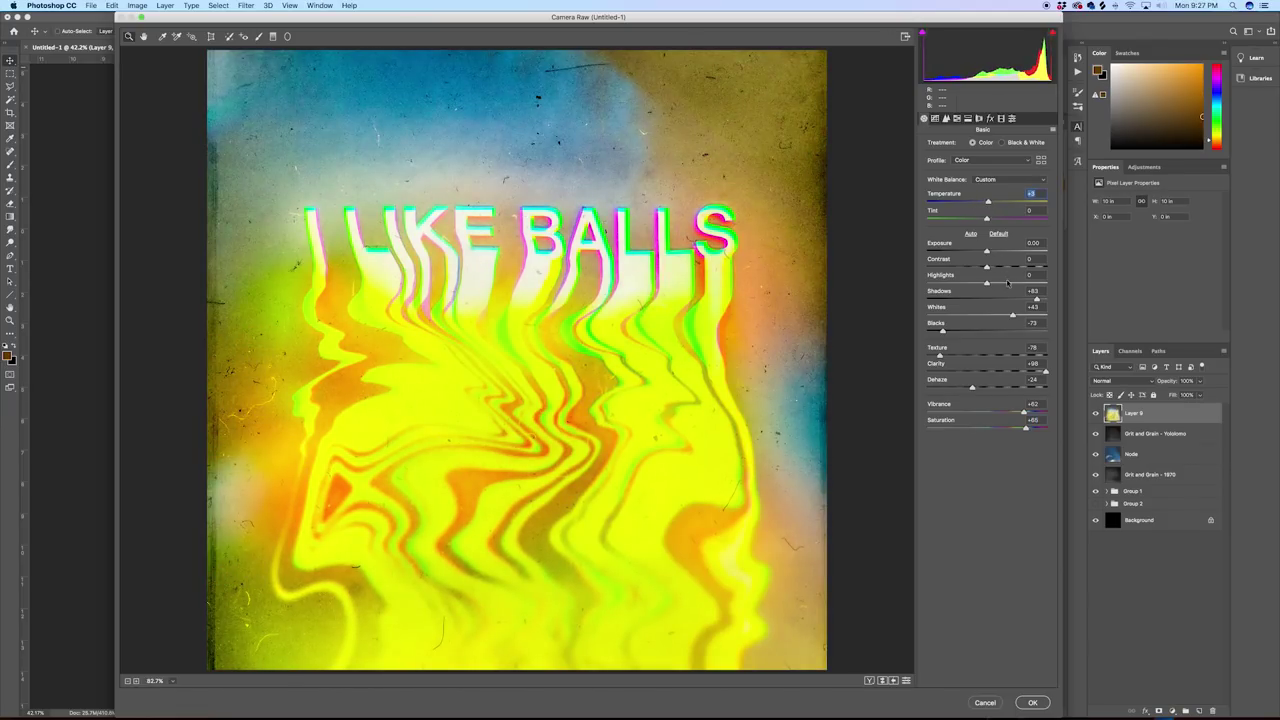
left_click_drag(1013, 314, 1062, 317)
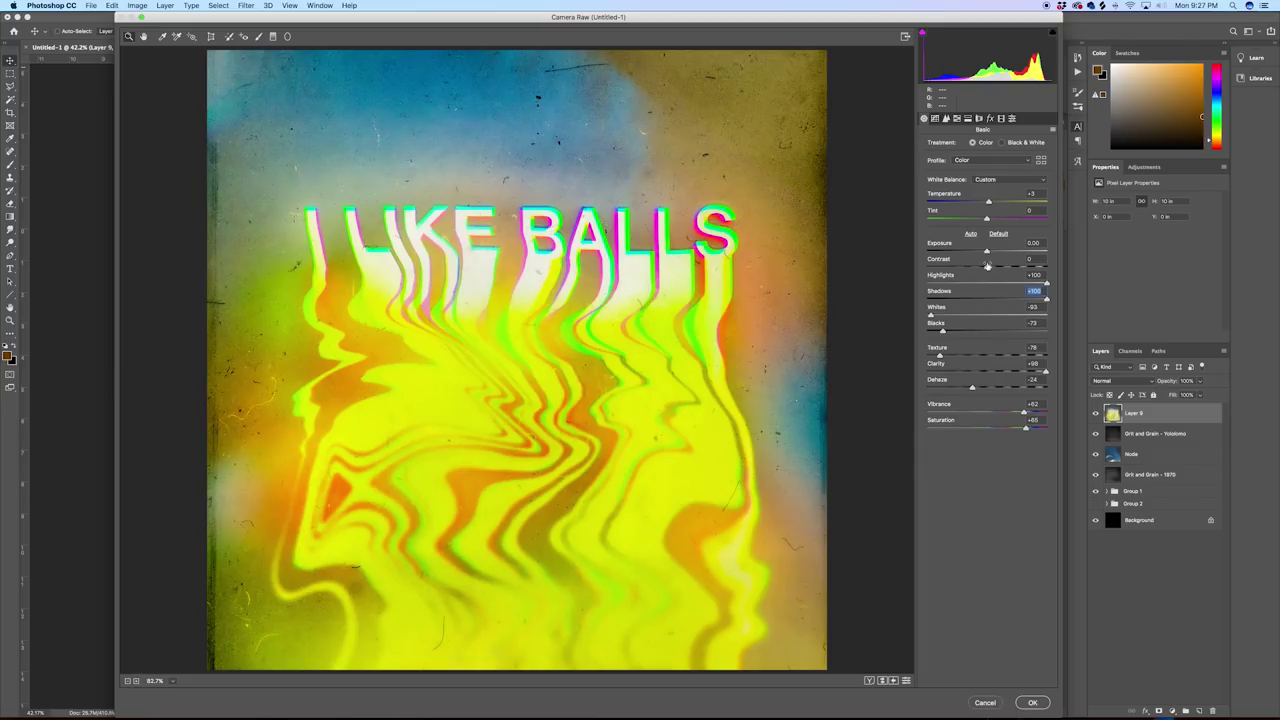
mouse_move(986, 268)
left_mouse_down()
mouse_move(968, 271)
mouse_move(1037, 272)
mouse_move(1010, 275)
left_mouse_up()
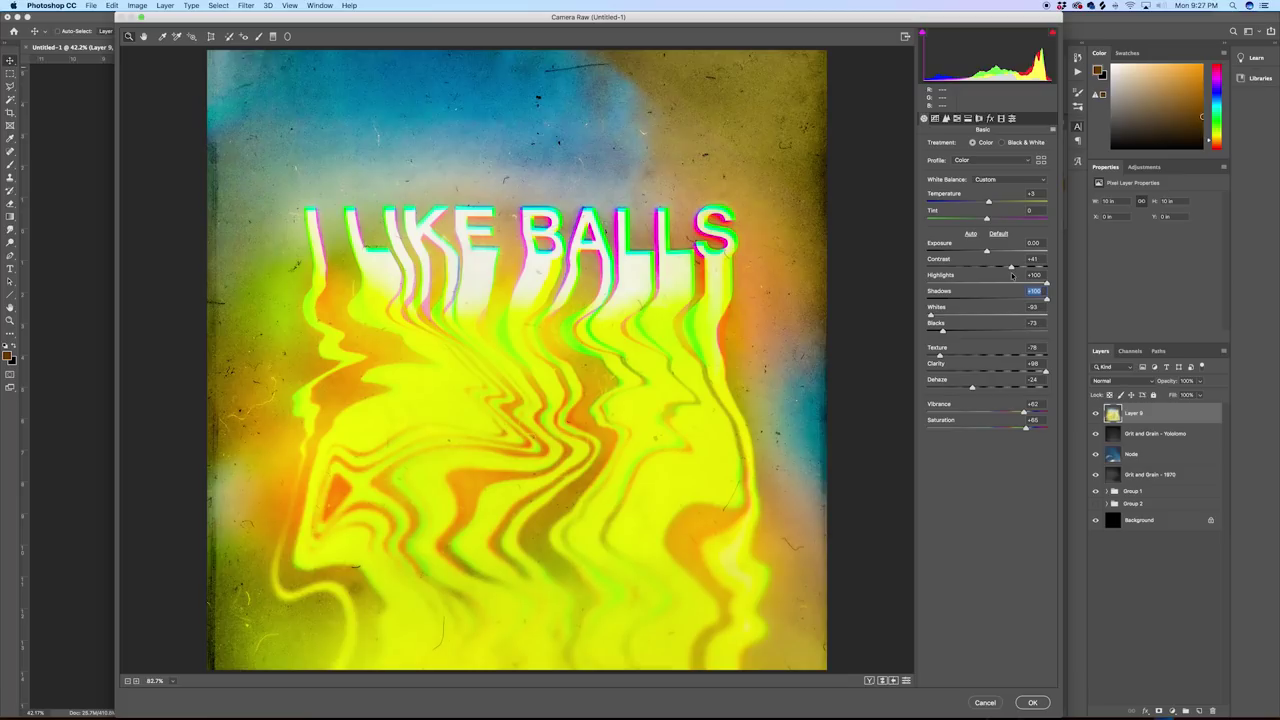
left_click(1010, 270)
Step: Lower the Exposure to about -1.80 and raise the Whites strongly to brighten the lettering again
left_click_drag(986, 252, 965, 252)
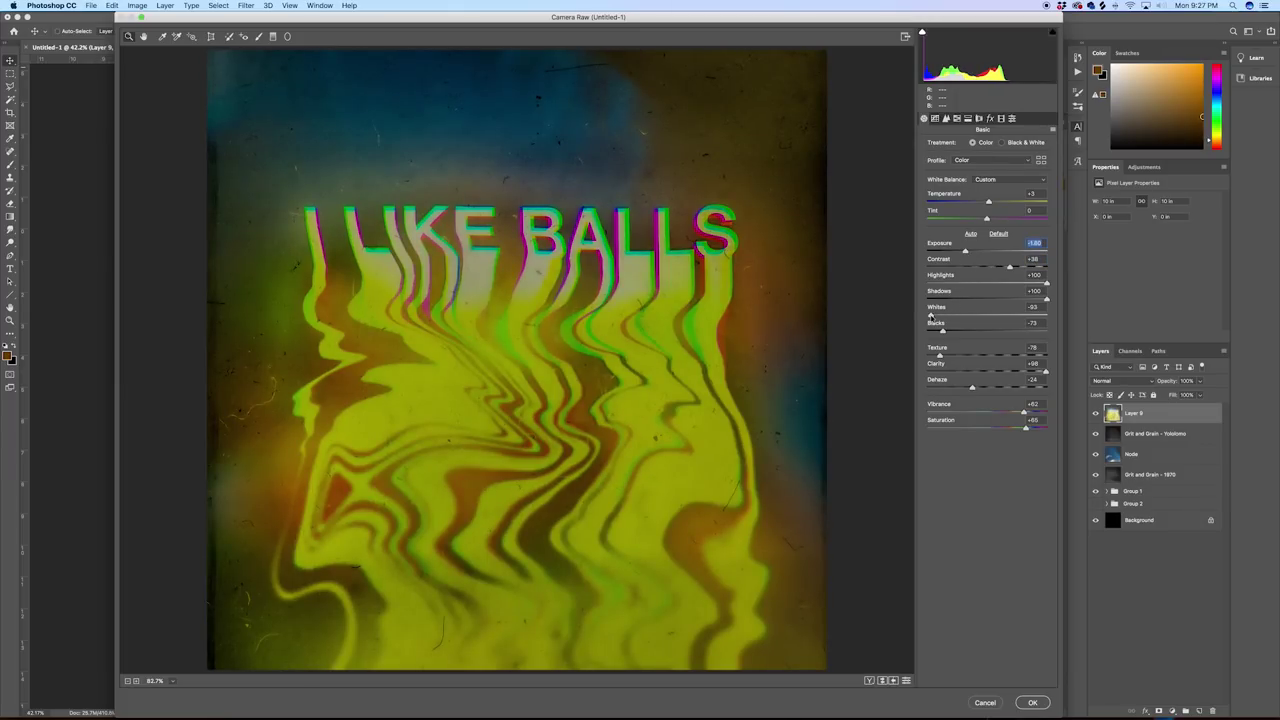
left_click_drag(931, 315, 1033, 322)
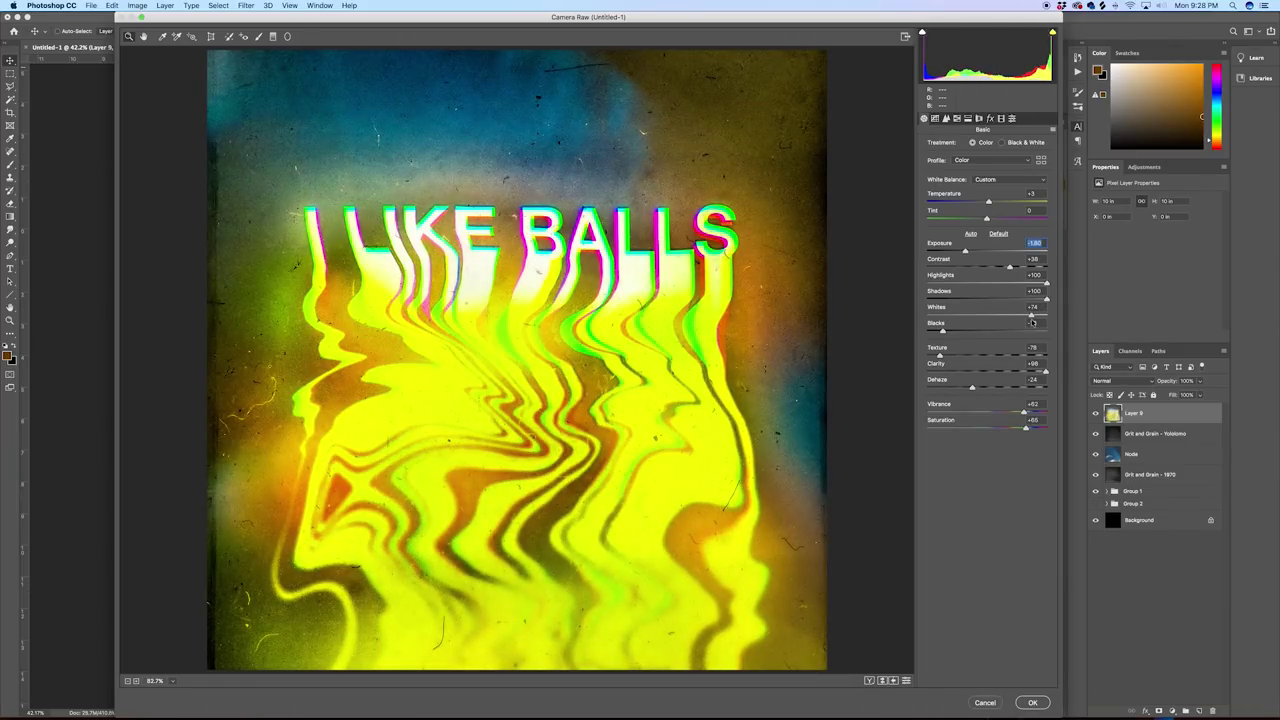
left_click_drag(1031, 320, 1029, 318)
Step: Darken the RGB point tone curve's midtones and shadows, with points at about input 201, output 180 and input 49, output 12
left_click(935, 118)
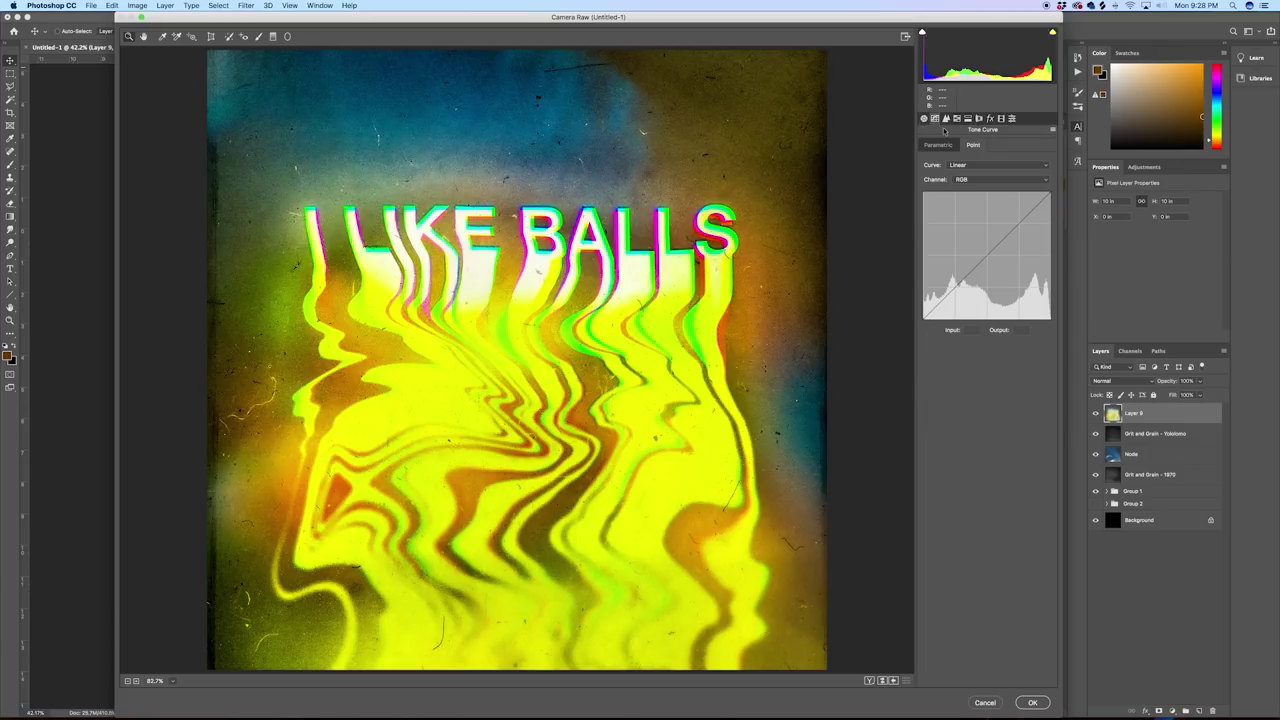
left_click(988, 256)
left_click_drag(988, 256, 1024, 232)
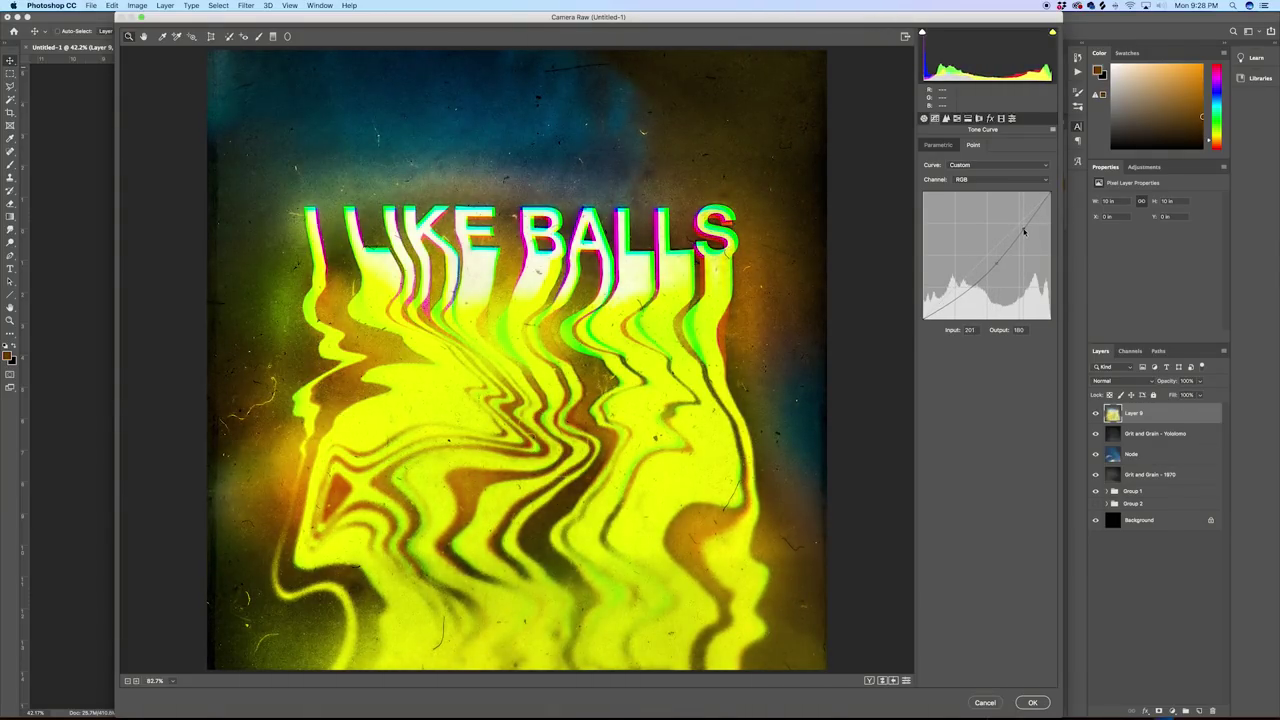
left_click_drag(960, 296, 947, 313)
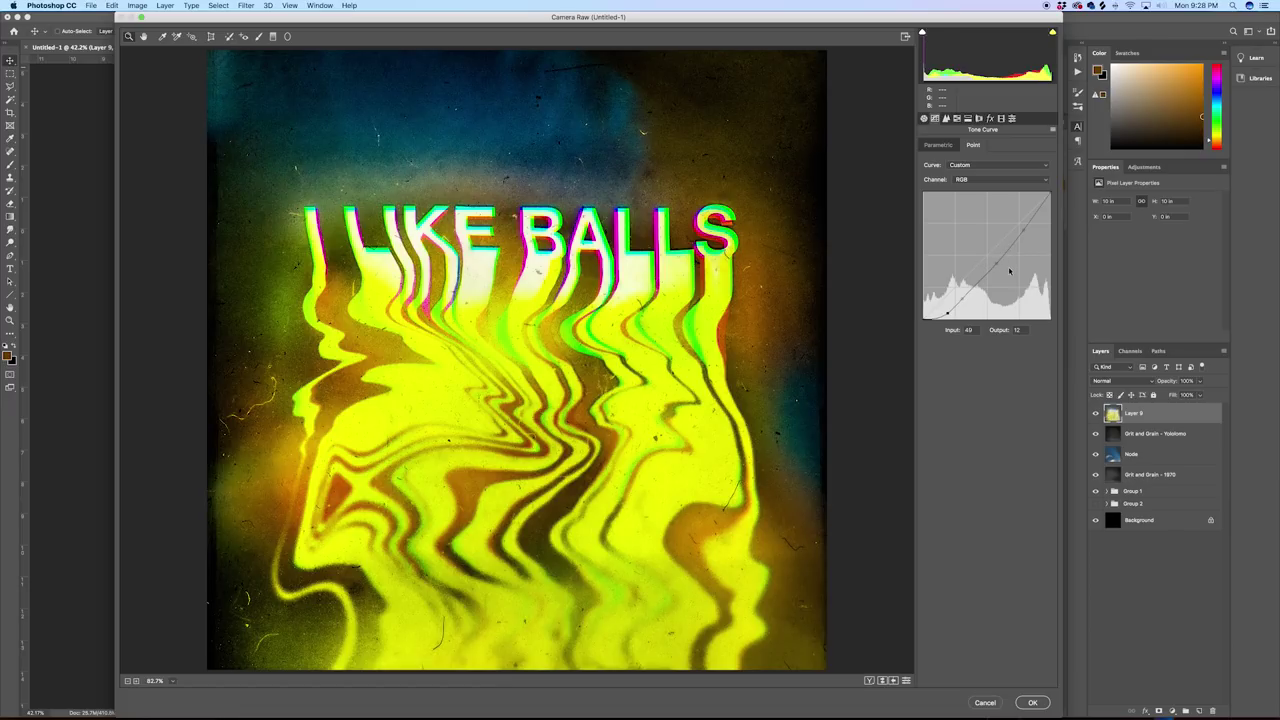
Step: Raise the RGB curve's lower midtones and move its shadow point to about input 59, output 10
left_click_drag(998, 262, 963, 296)
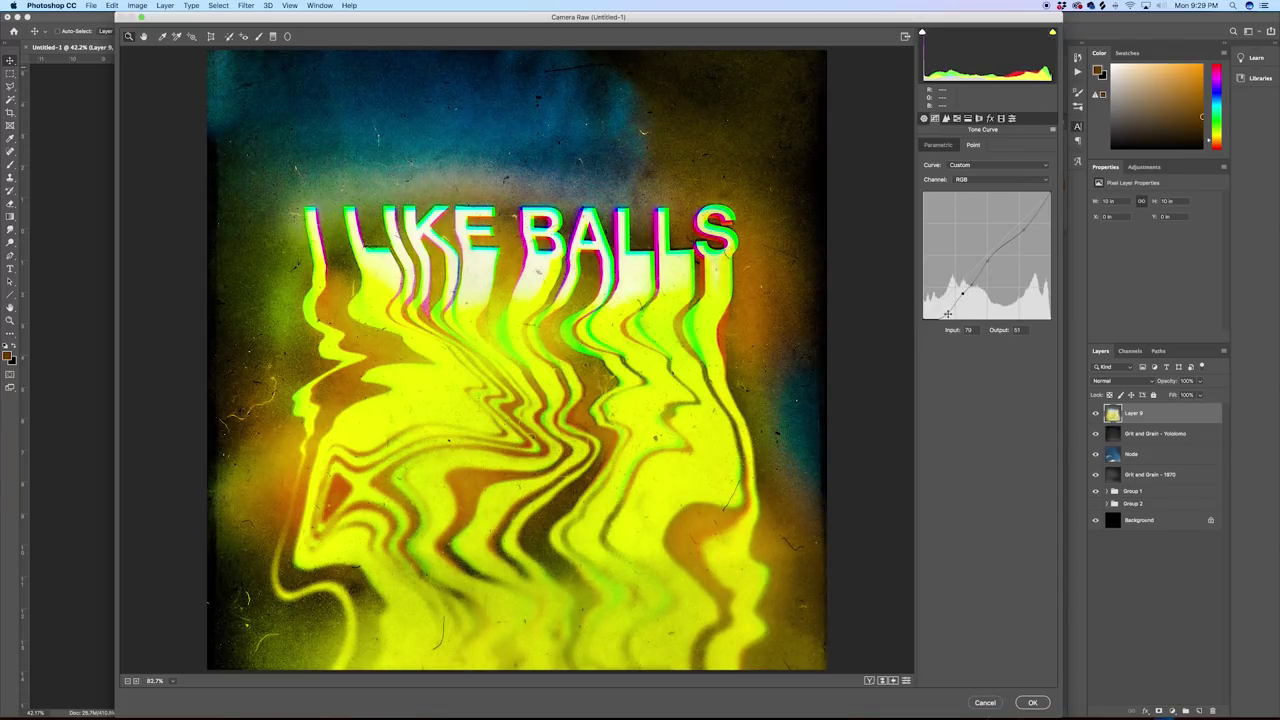
left_click(946, 300)
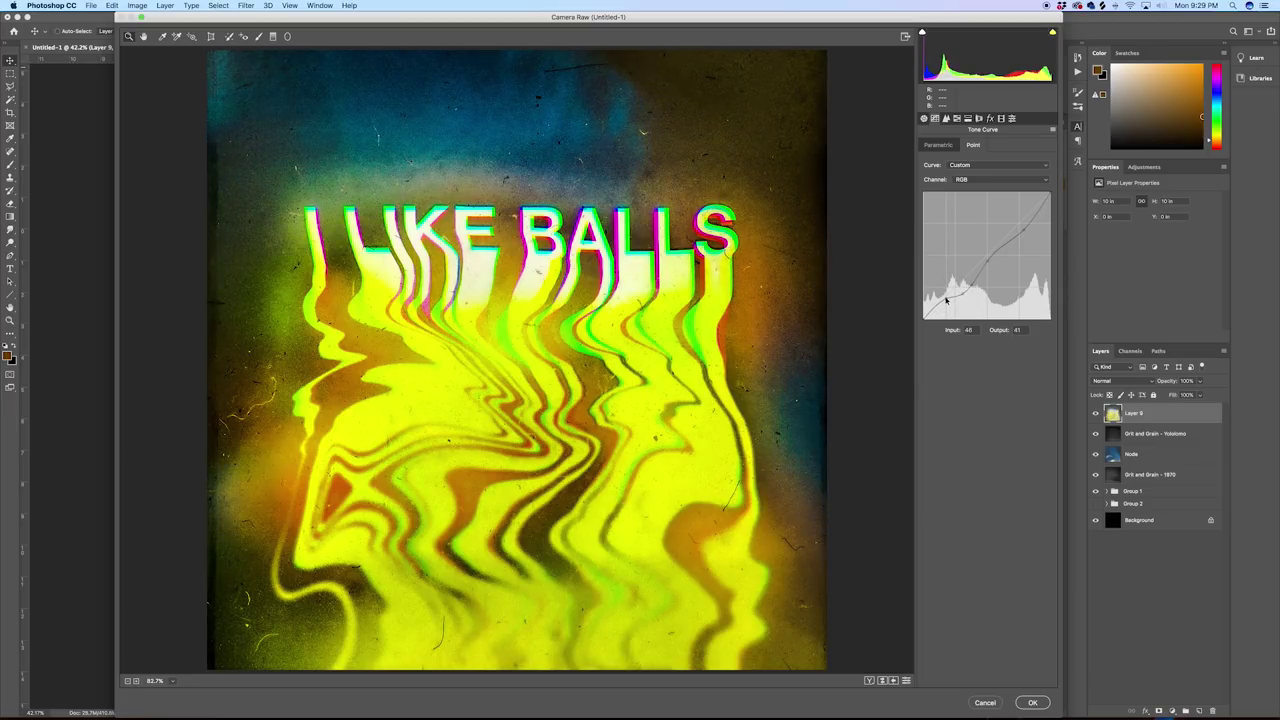
mouse_move(946, 300)
left_mouse_down()
mouse_move(922, 211)
mouse_move(938, 267)
mouse_move(926, 318)
mouse_move(939, 323)
mouse_move(939, 290)
mouse_move(951, 306)
left_mouse_up()
left_click_drag(952, 320, 952, 313)
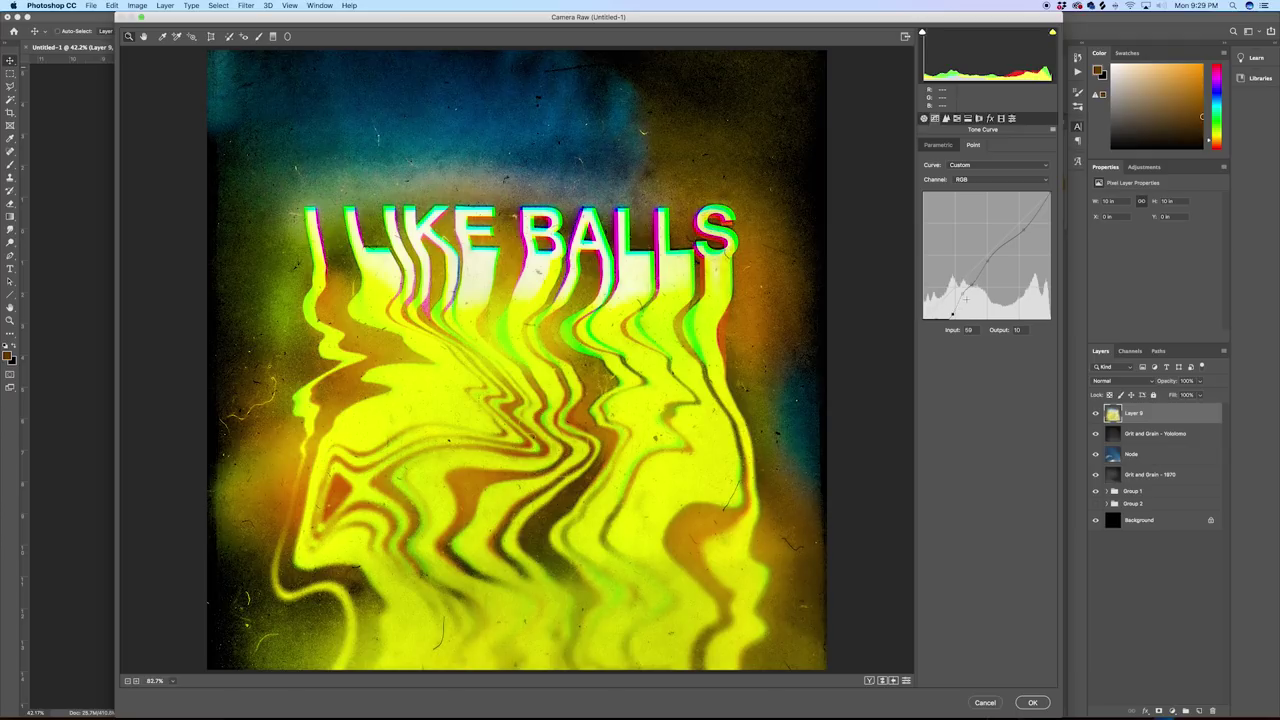
Step: Raise the Red channel tone curve with points at about input 99, output 120 and input 168, output 195
left_click(984, 184)
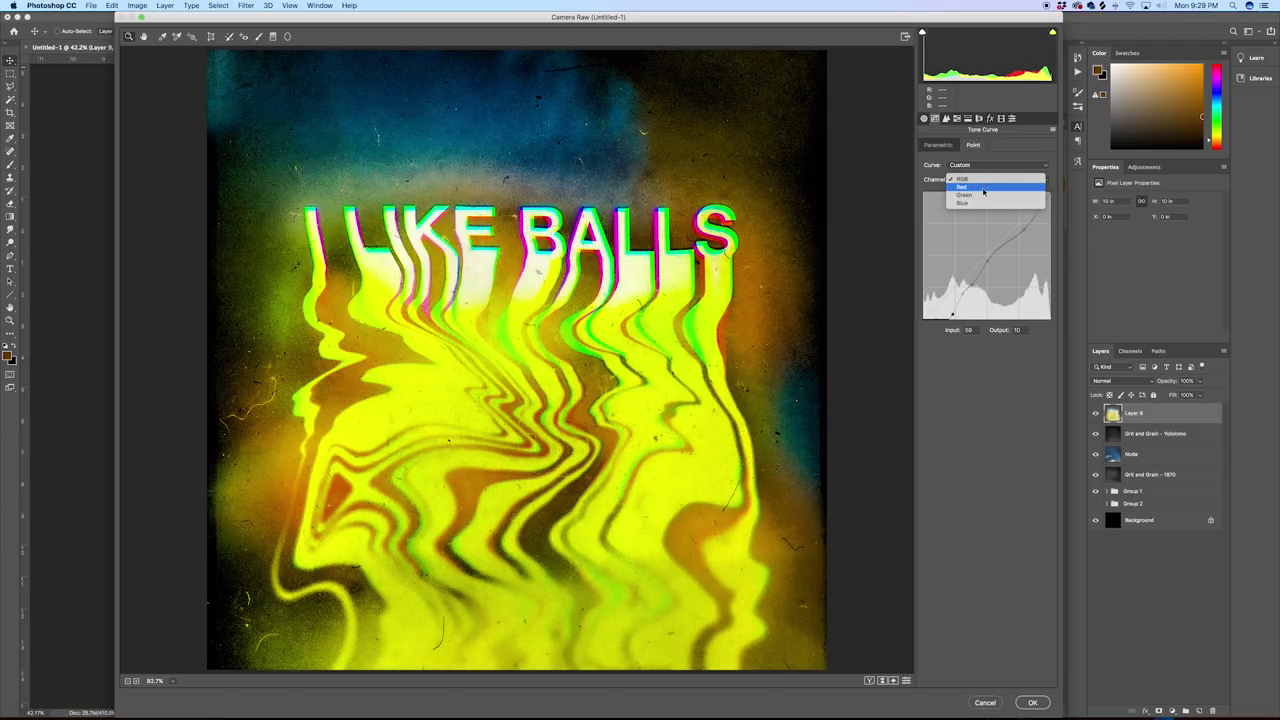
left_click(984, 188)
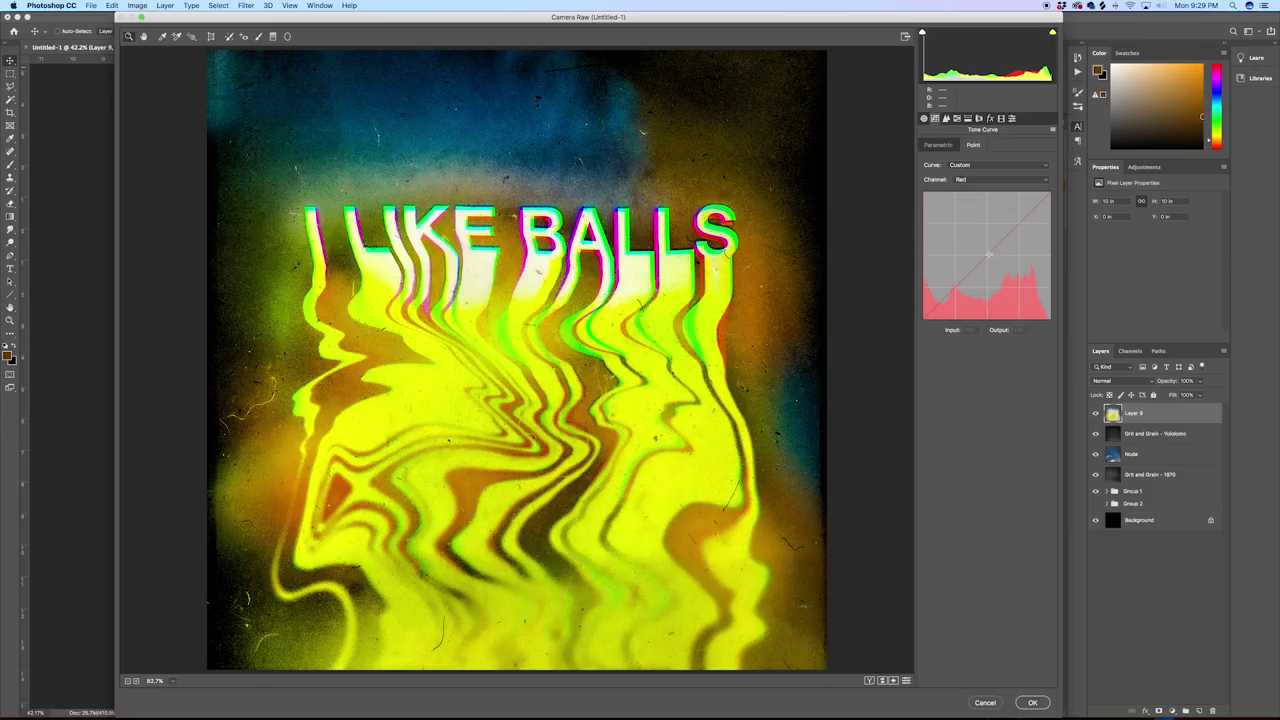
mouse_move(988, 254)
left_mouse_down()
mouse_move(976, 290)
mouse_move(964, 249)
mouse_move(998, 298)
mouse_move(966, 245)
mouse_move(966, 264)
left_mouse_up()
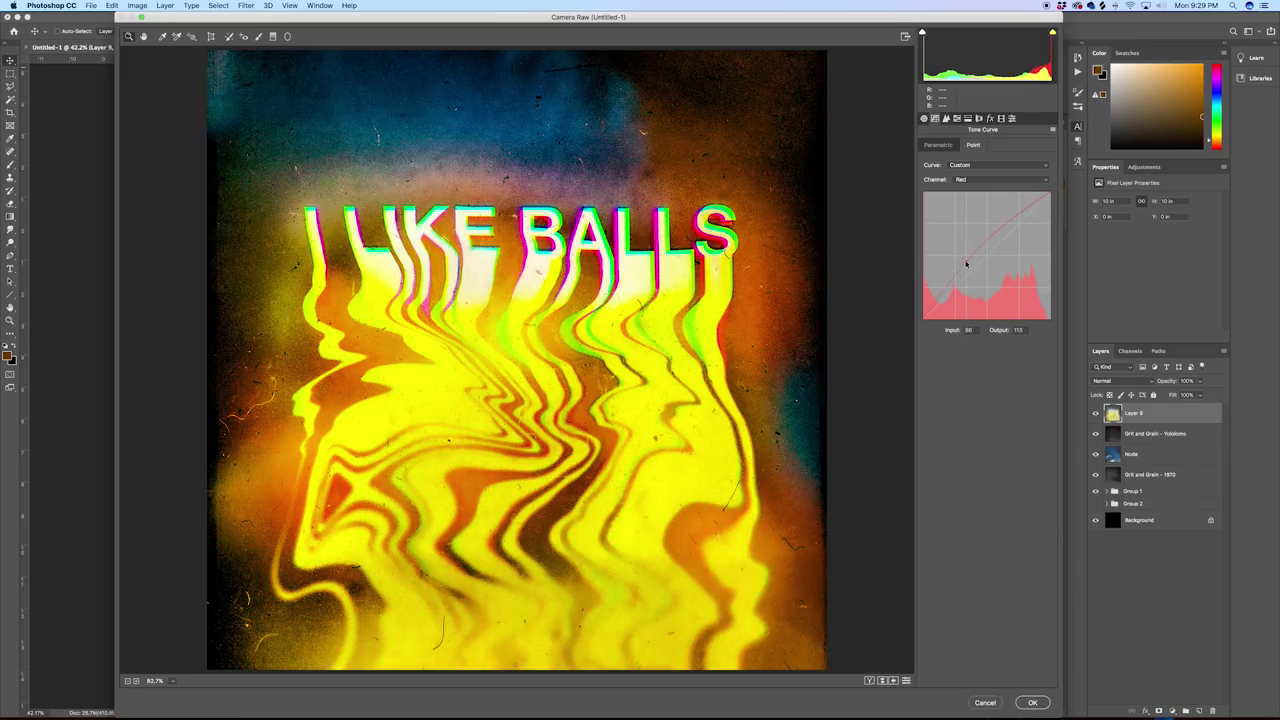
mouse_move(1007, 223)
left_mouse_down()
mouse_move(1026, 263)
mouse_move(1007, 220)
left_mouse_up()
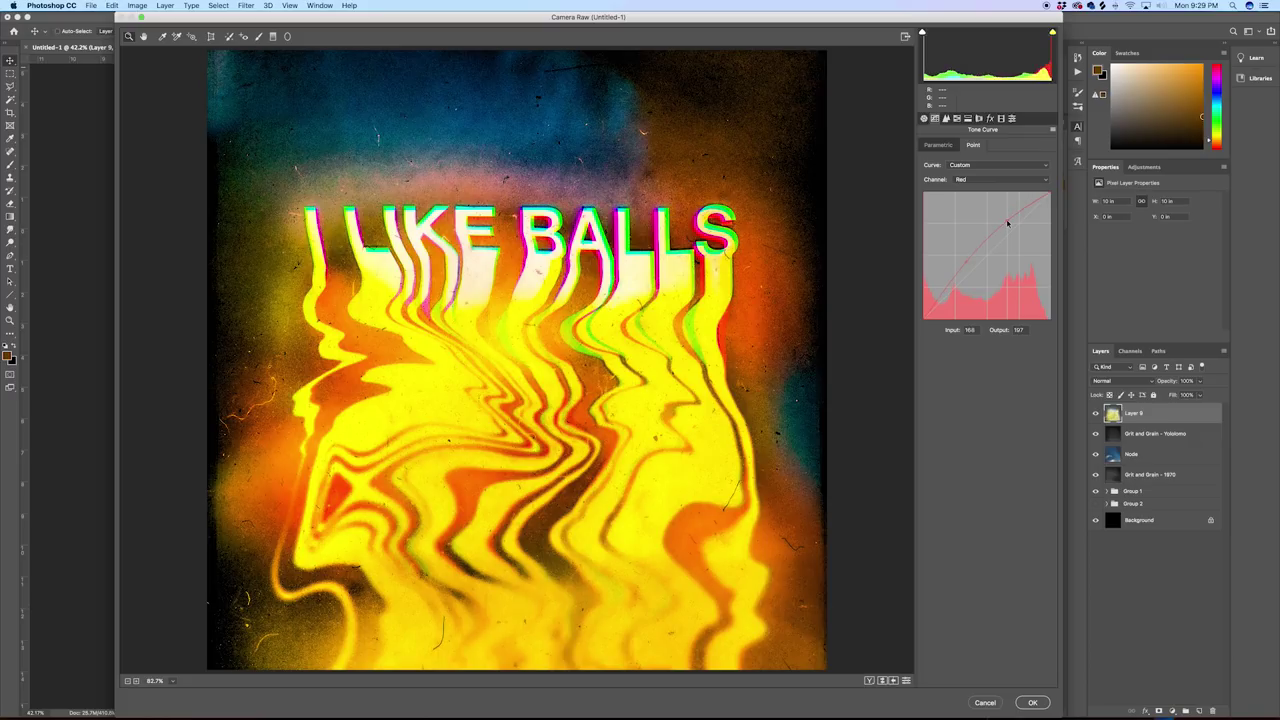
mouse_move(925, 318)
left_mouse_down()
mouse_move(925, 291)
mouse_move(931, 336)
left_mouse_up()
left_click_drag(947, 285, 973, 263)
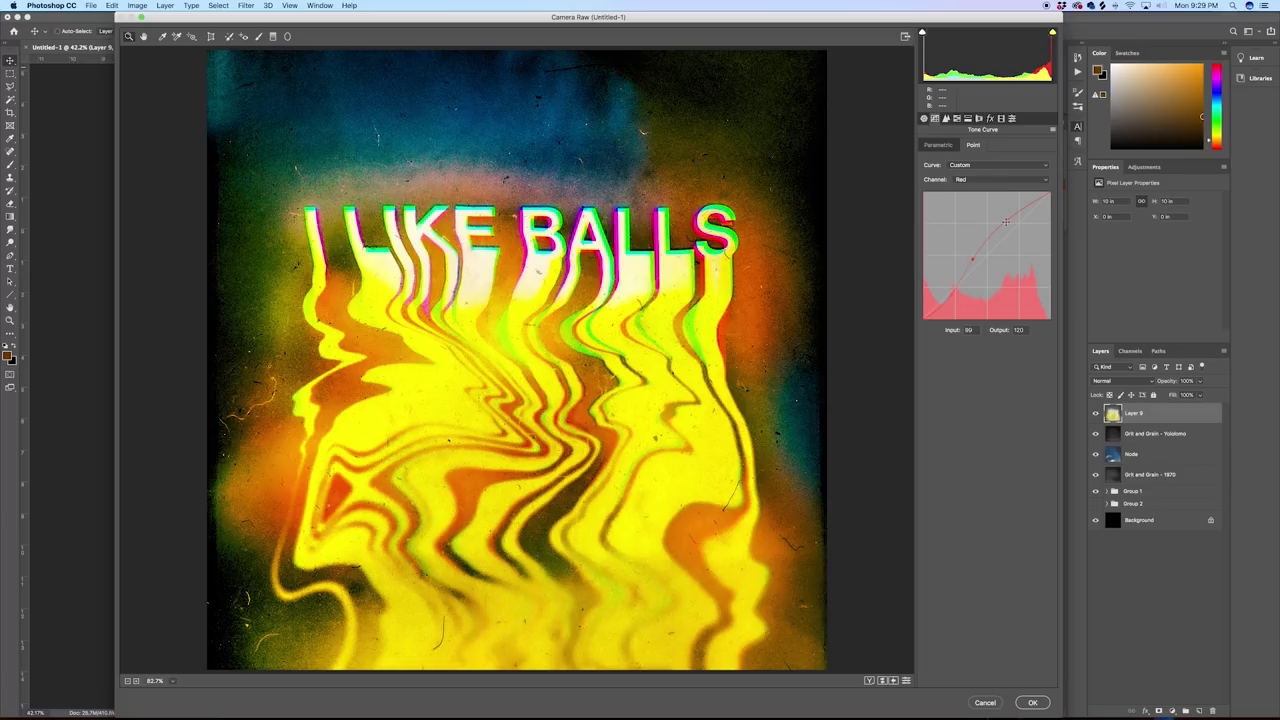
mouse_move(1006, 222)
left_mouse_down()
mouse_move(1010, 234)
mouse_move(1007, 222)
left_mouse_up()
Step: Shape the Green channel curve with points at about input 72, output 75 and input 205, output 133
left_click(983, 181)
left_click(983, 189)
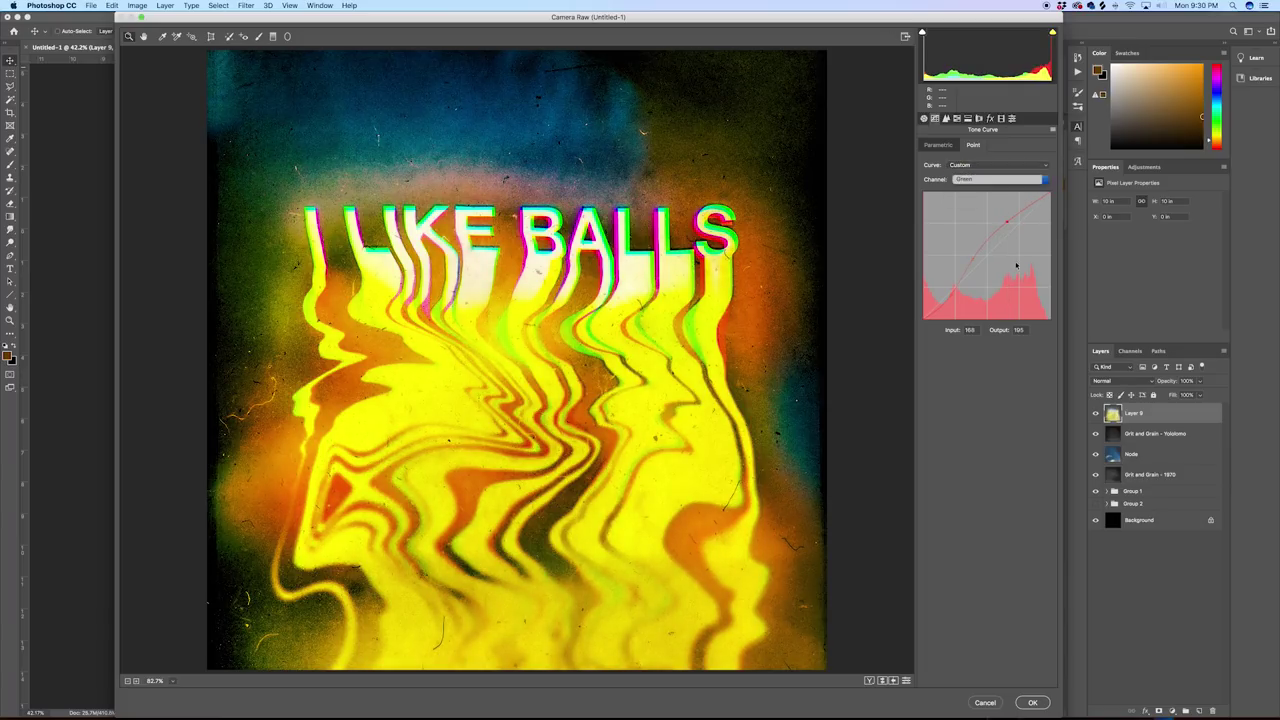
left_click_drag(992, 259, 959, 284)
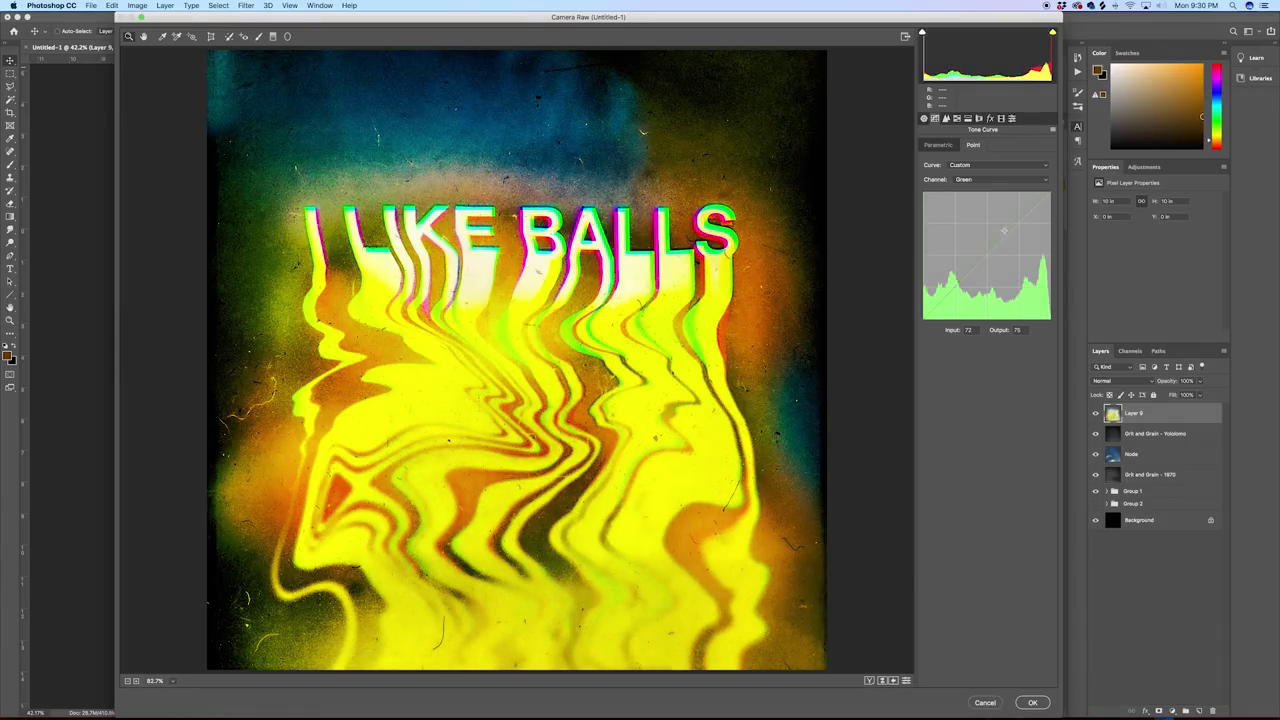
left_click_drag(1012, 226, 1026, 257)
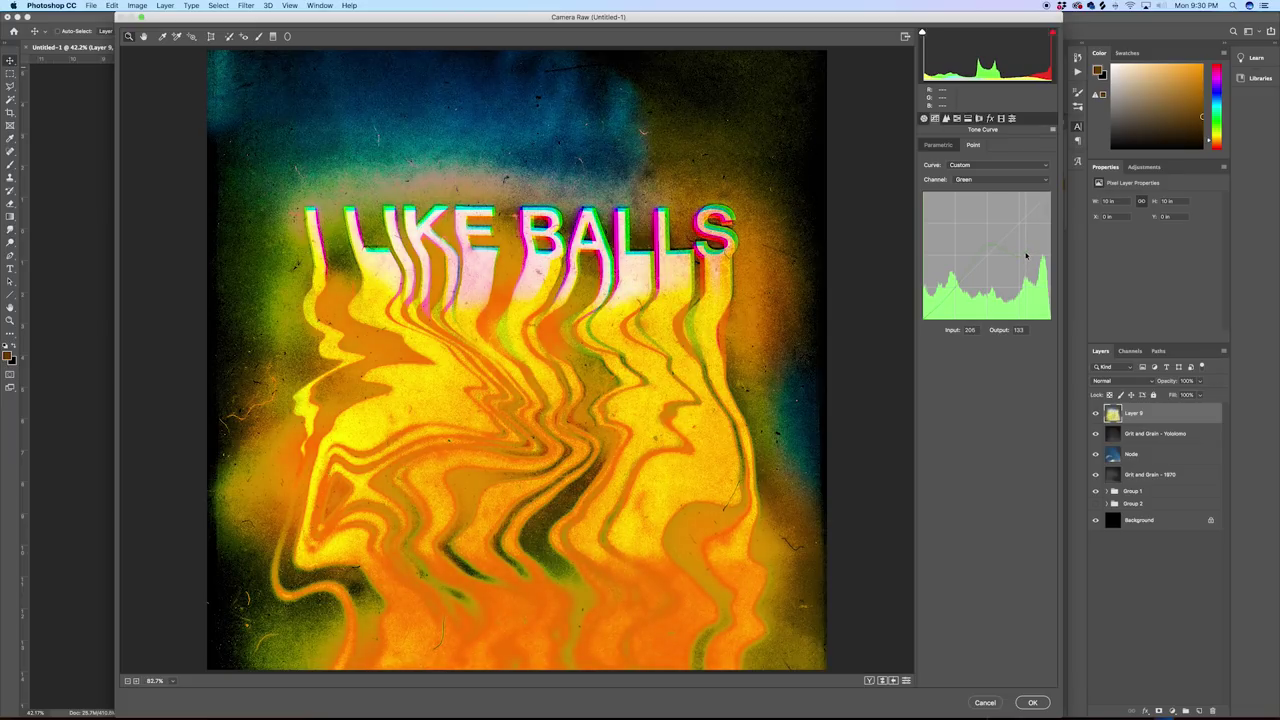
Step: Bend the Blue channel curve into a wave with raised shadows and upper midtones pulled down to input 170, output 0
left_click(984, 180)
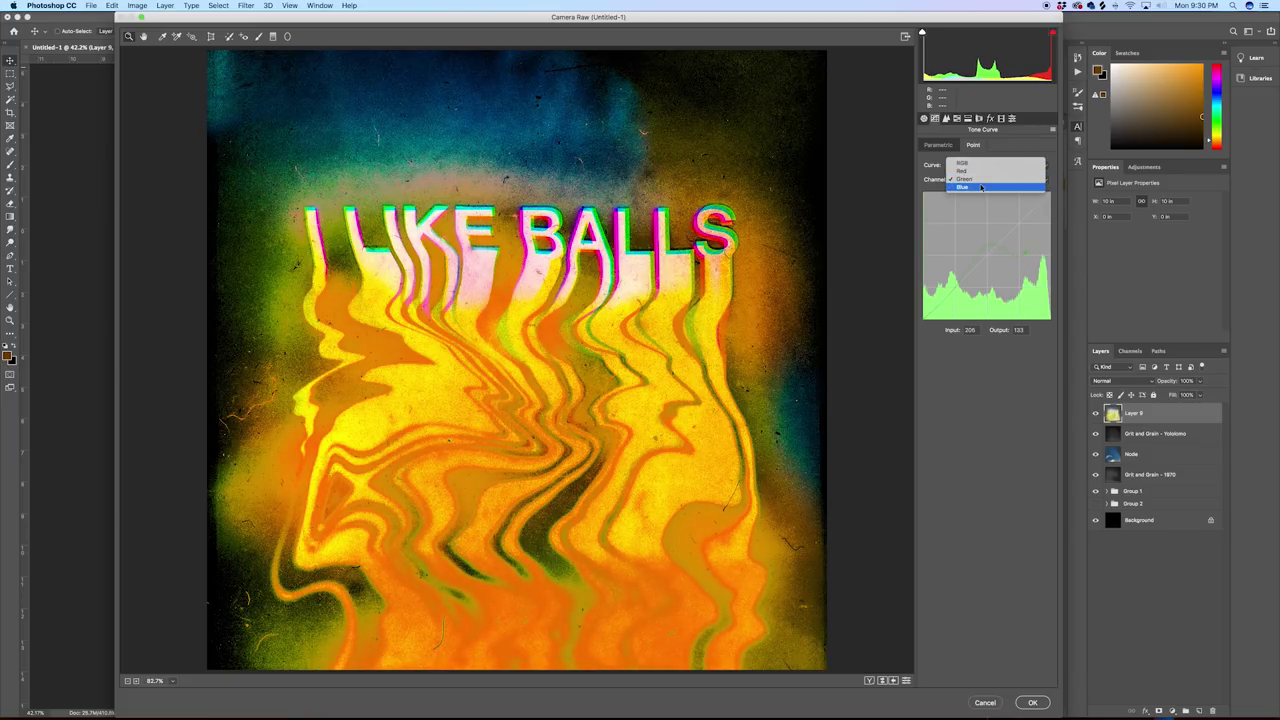
left_click(980, 190)
left_click_drag(988, 255, 947, 247)
left_click_drag(1021, 213, 1016, 273)
left_click_drag(969, 231, 987, 292)
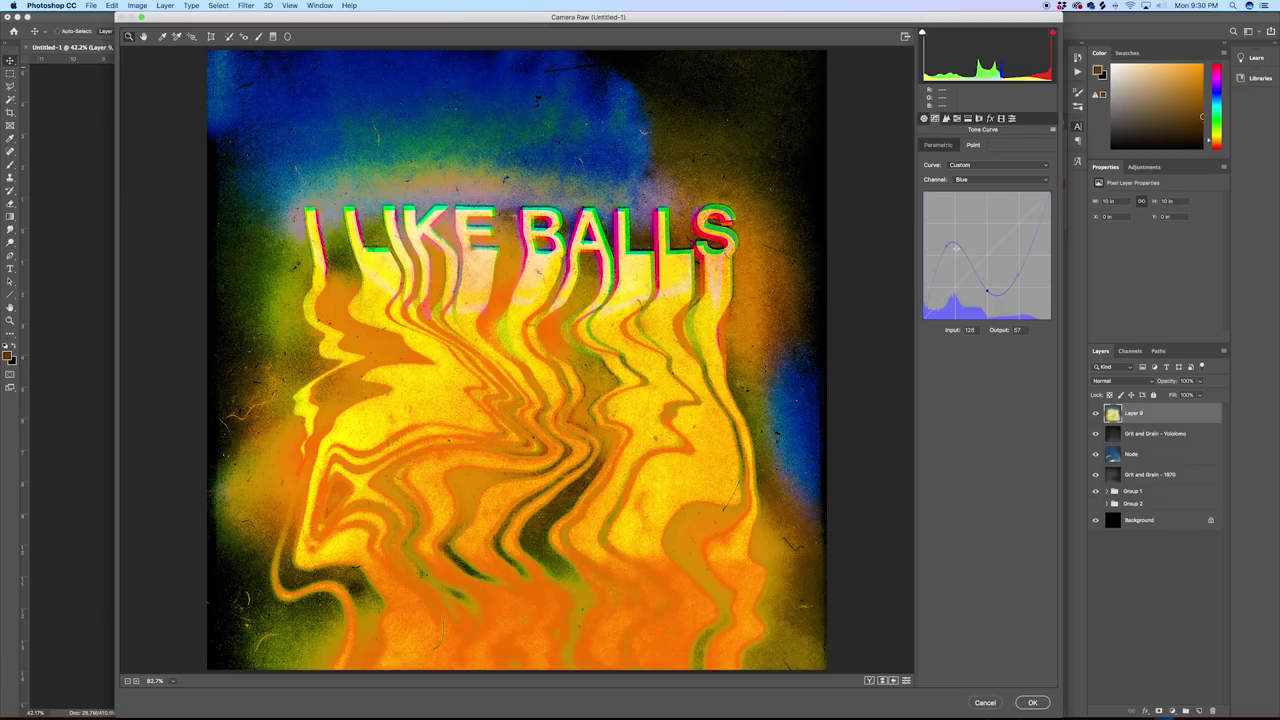
left_click_drag(954, 247, 959, 275)
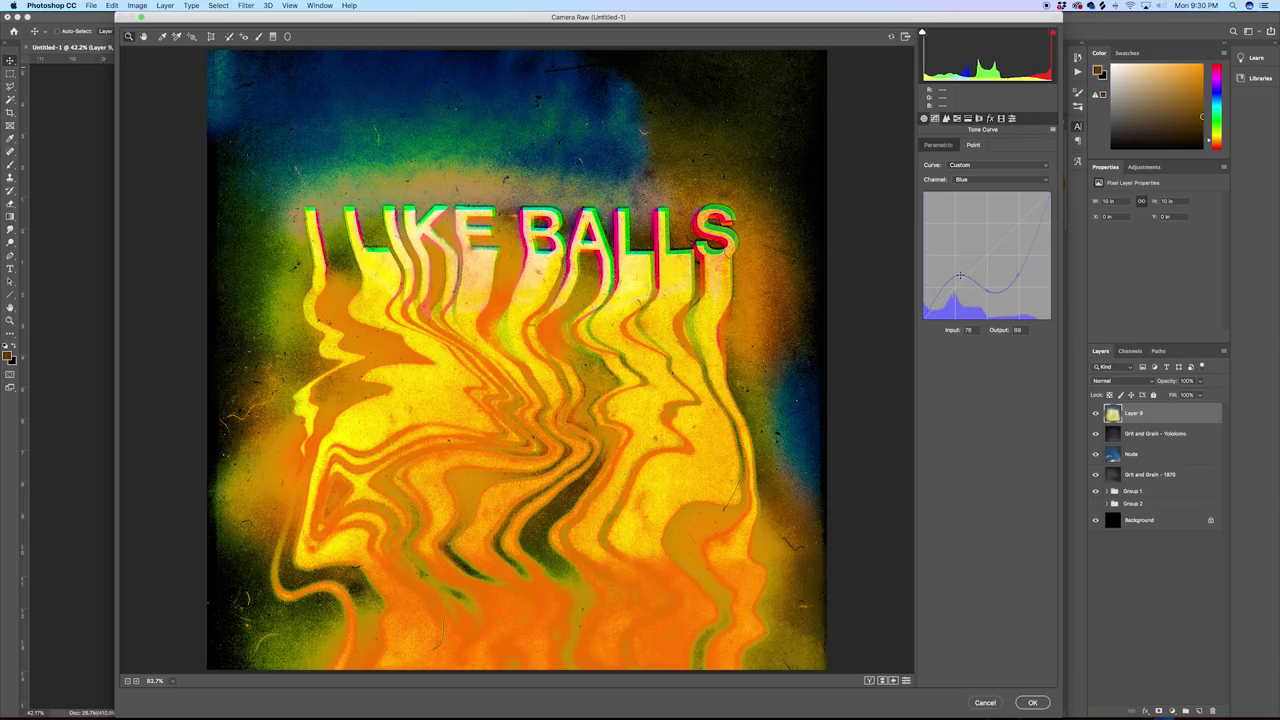
mouse_move(1036, 229)
left_mouse_down()
mouse_move(1028, 215)
mouse_move(1020, 225)
mouse_move(1052, 221)
left_mouse_up()
left_click_drag(1002, 289, 1008, 322)
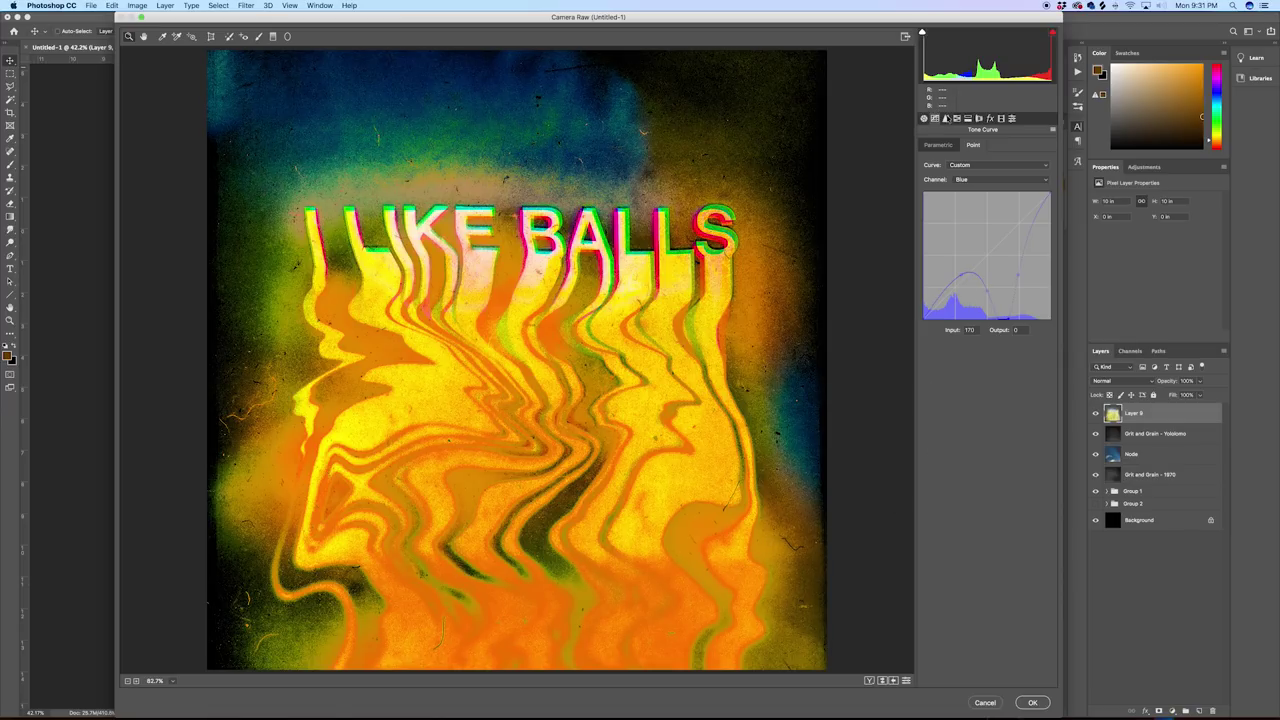
Step: Try out the noise reduction among the Detail settings
left_click(1004, 179)
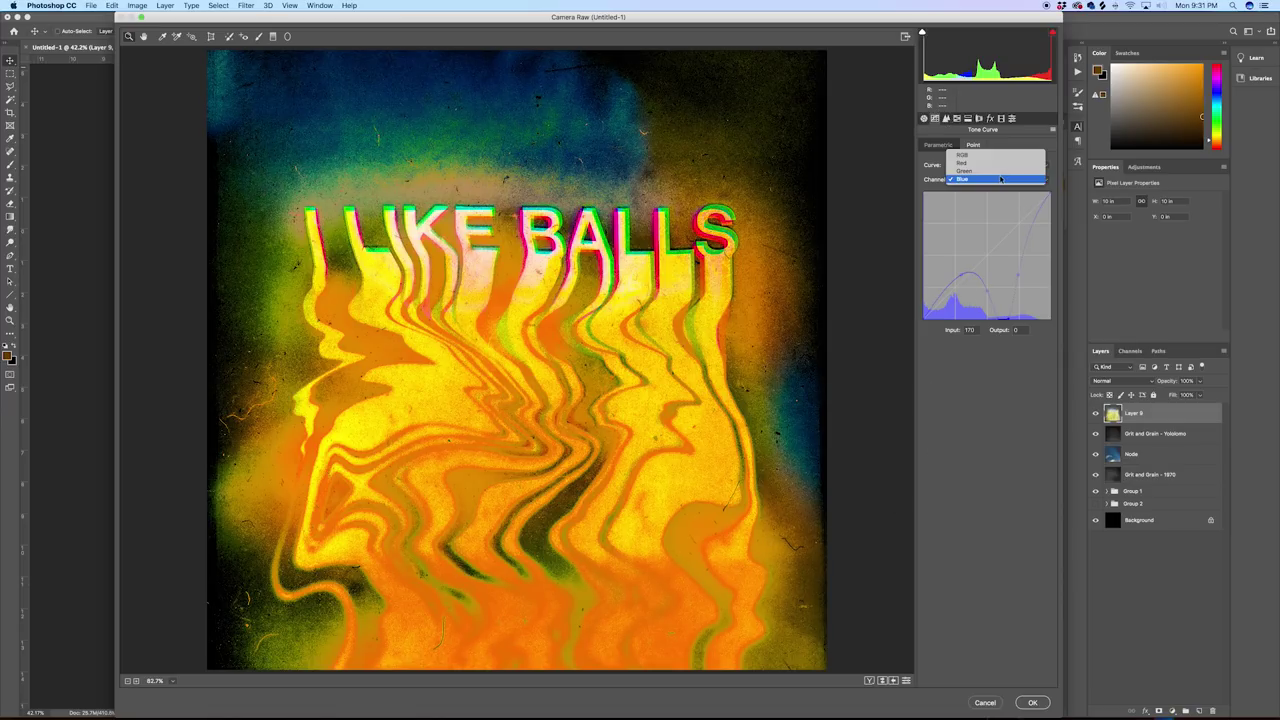
left_click(936, 157)
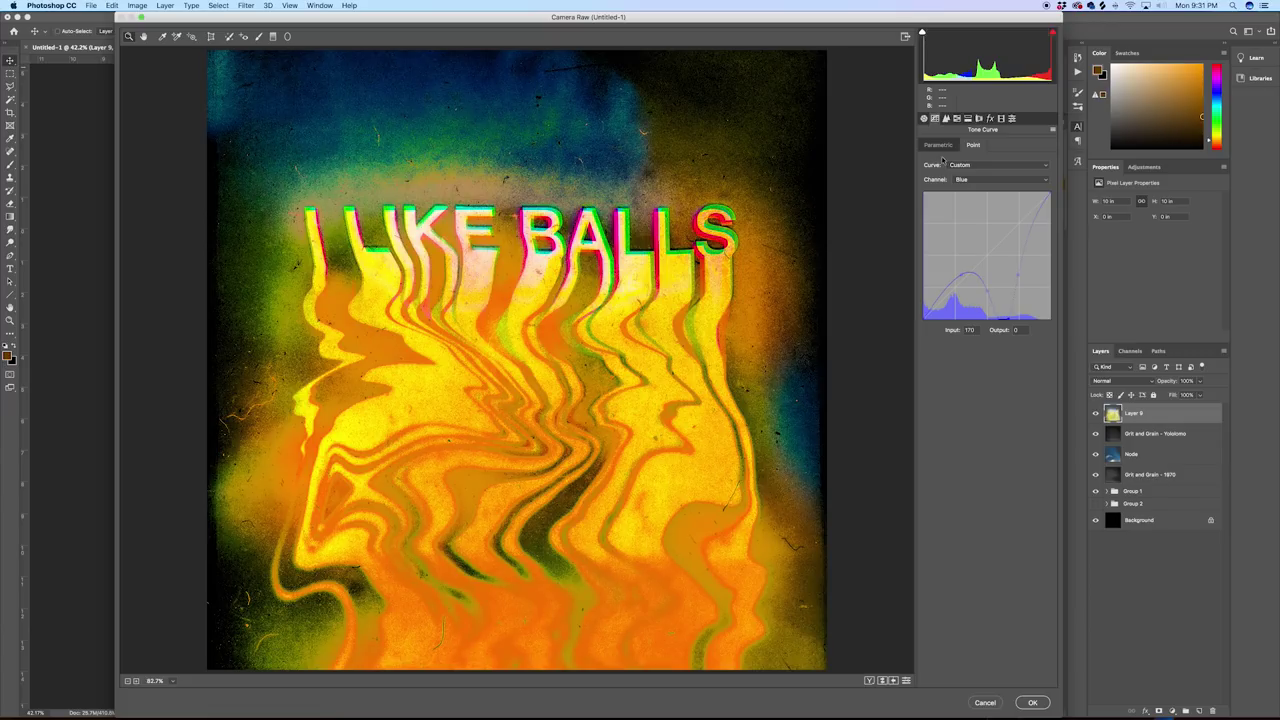
left_click(946, 118)
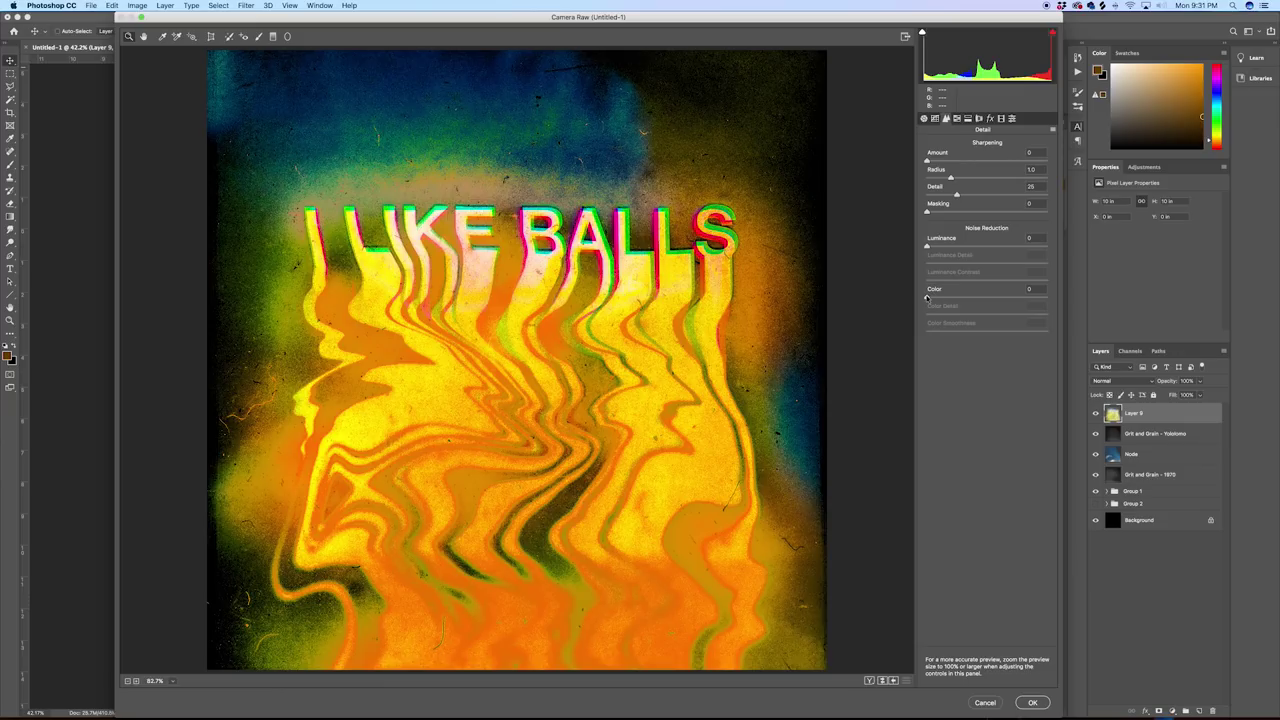
left_click_drag(927, 246, 919, 300)
Step: Set the HSL hues to Reds +42, Oranges -23, Yellows -28, Greens +68, Aquas -8, Blues -53, Purples +15 and Magentas +100
left_click(961, 119)
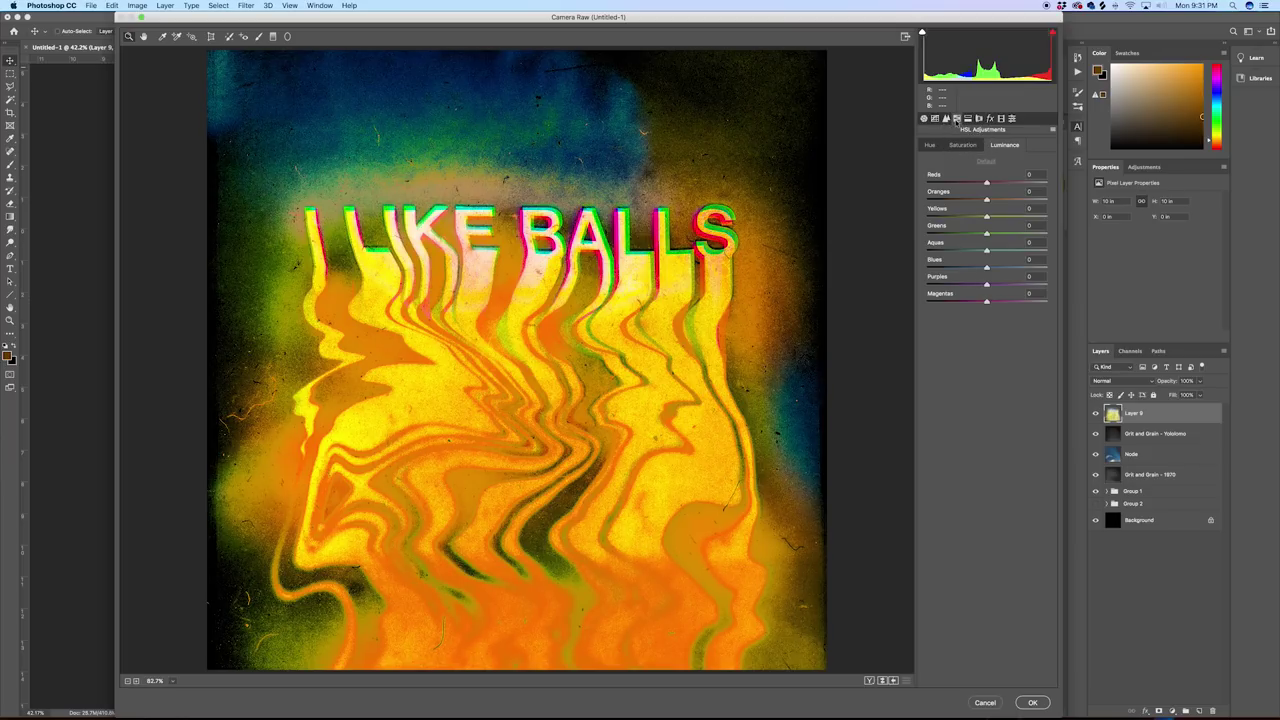
left_click(930, 146)
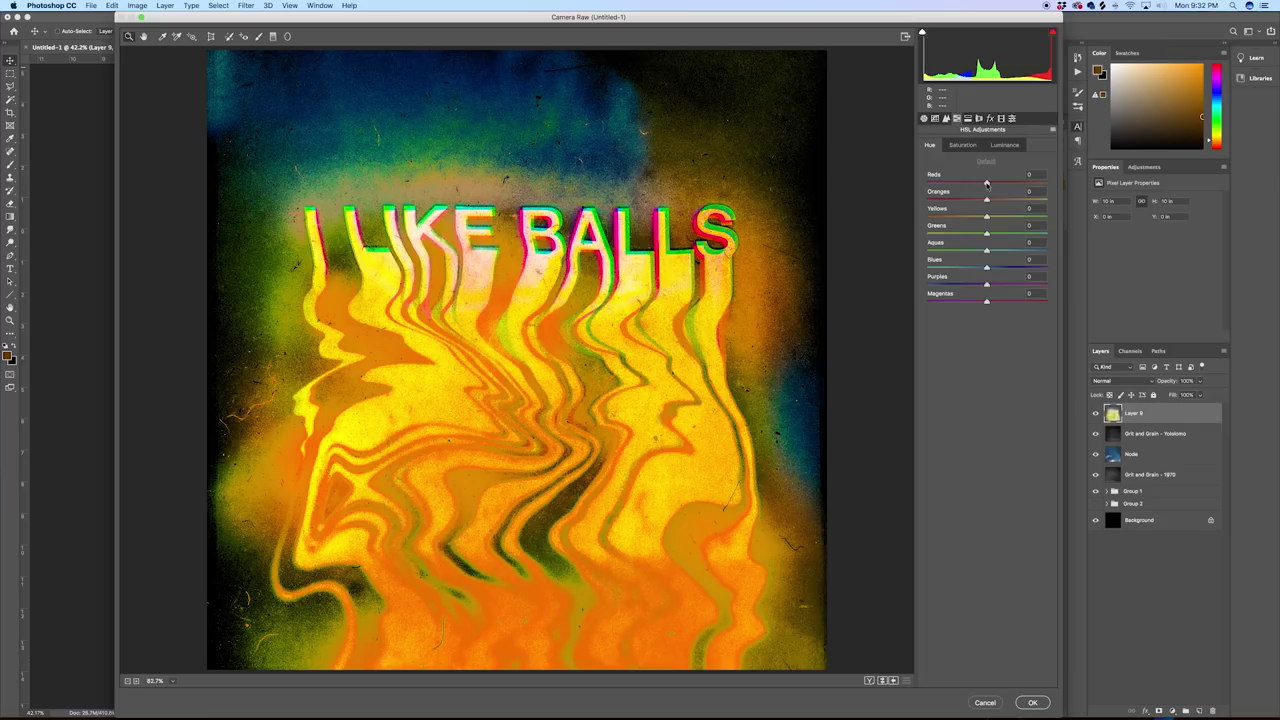
left_click_drag(987, 184, 1022, 246)
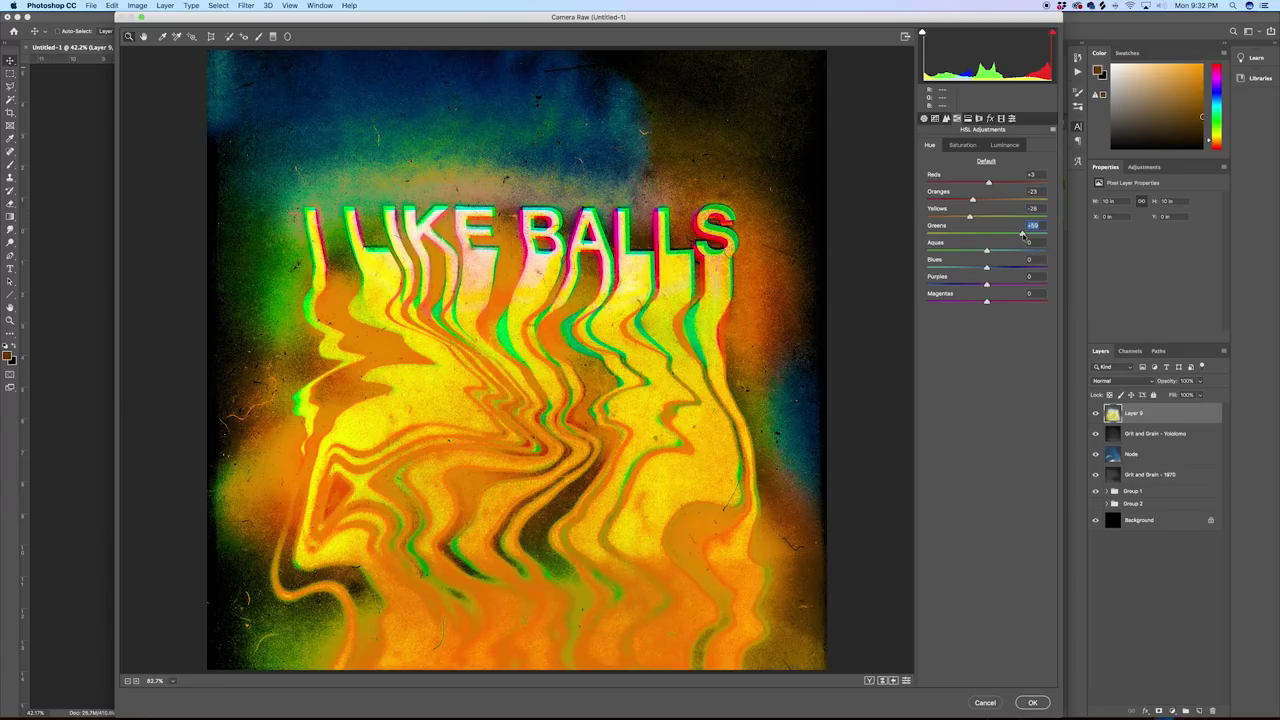
mouse_move(1022, 236)
left_mouse_down()
mouse_move(1040, 237)
mouse_move(958, 252)
mouse_move(1021, 256)
left_mouse_up()
left_click_drag(1021, 256, 1046, 303)
left_click(982, 257)
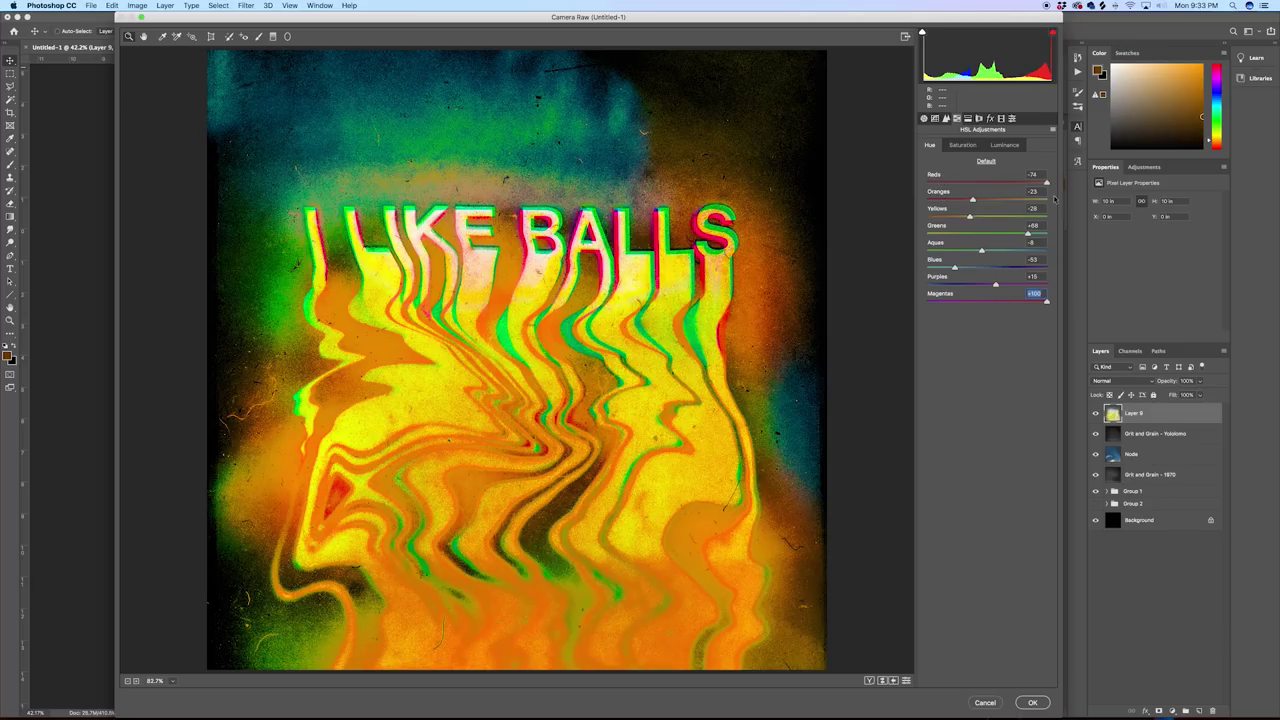
left_click_drag(988, 184, 1013, 199)
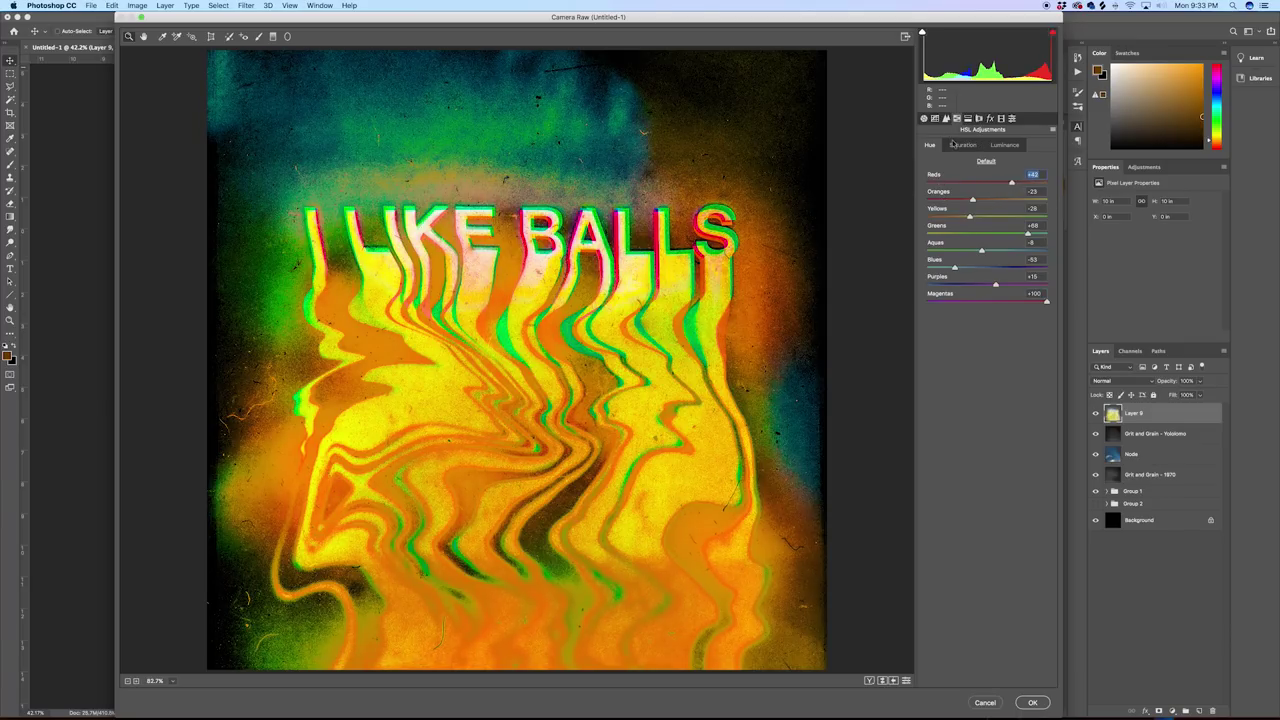
Step: Set the HSL saturation to Oranges -100, Yellows -91, Greens +63, Aquas +23, Blues +78, Purples +54 and Magentas +38, leaving Reds at 0
left_click(955, 145)
left_click_drag(987, 184, 919, 203)
left_click_drag(999, 212, 910, 206)
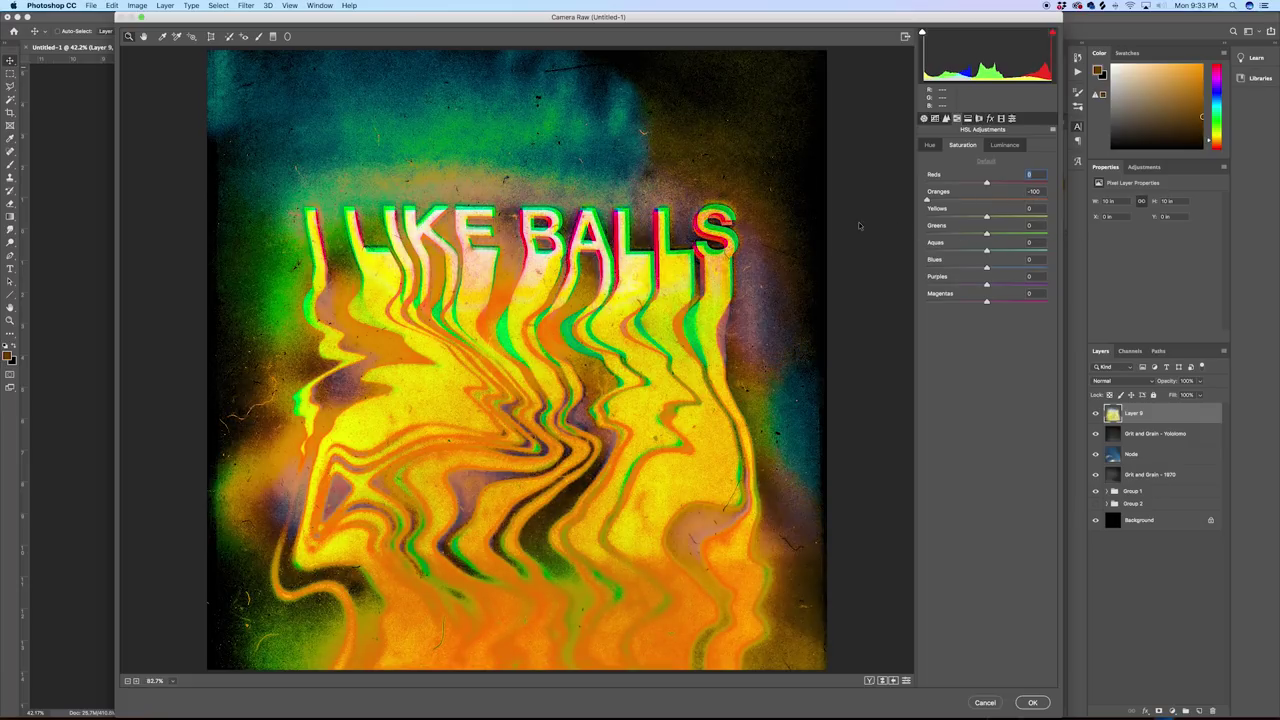
key("Tab")
left_click_drag(986, 216, 1032, 317)
left_click_drag(951, 315, 1009, 302)
Step: Set the luminance of Reds +33, Oranges -30, Yellows +27, Aquas -61, Blues +10, Purples -100 and Magentas +53, and readjust the Magentas saturation
left_click(1004, 146)
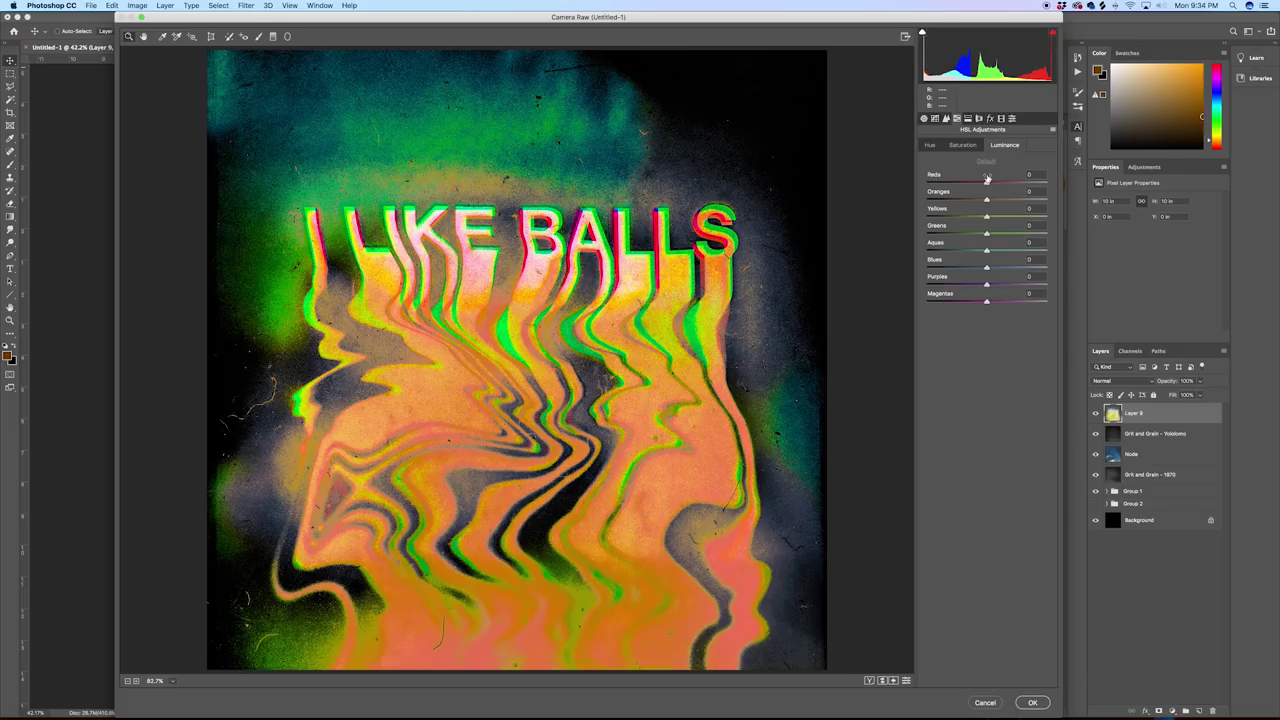
left_click_drag(987, 183, 925, 183)
mouse_move(1051, 198)
left_mouse_down()
mouse_move(1072, 199)
mouse_move(926, 201)
mouse_move(1038, 211)
left_mouse_up()
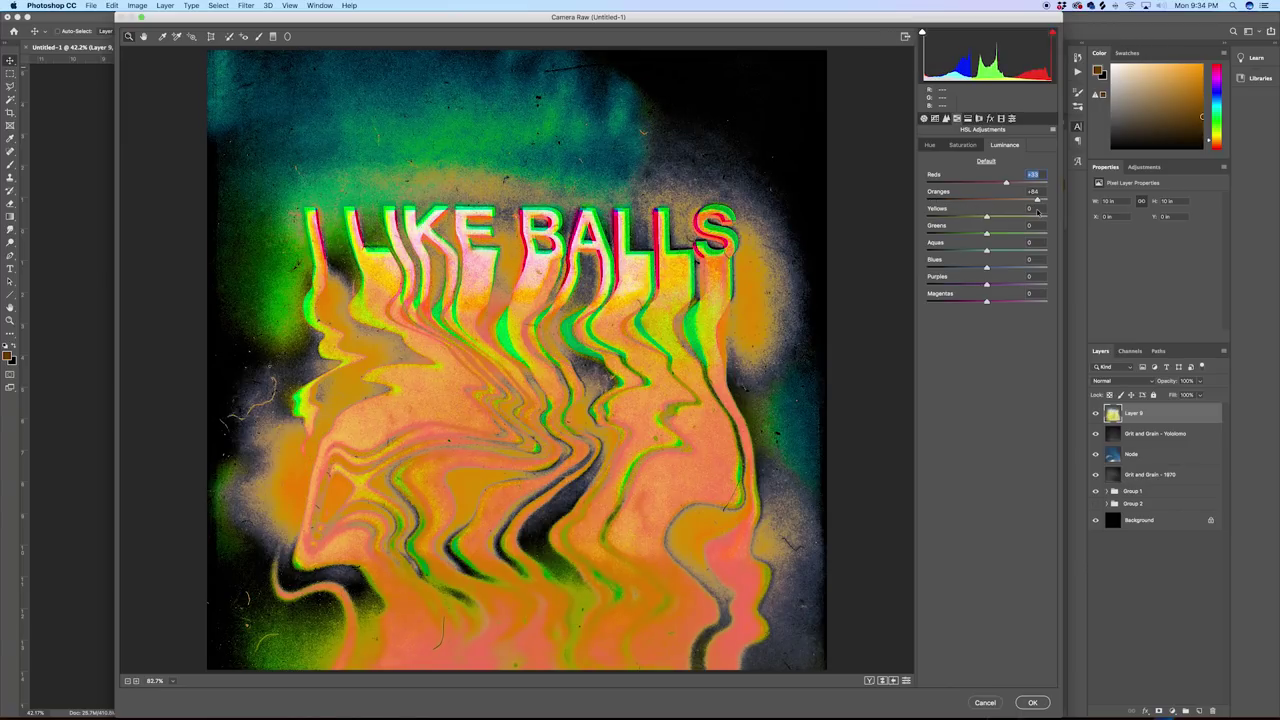
mouse_move(951, 208)
left_mouse_down()
mouse_move(917, 205)
mouse_move(967, 211)
left_mouse_up()
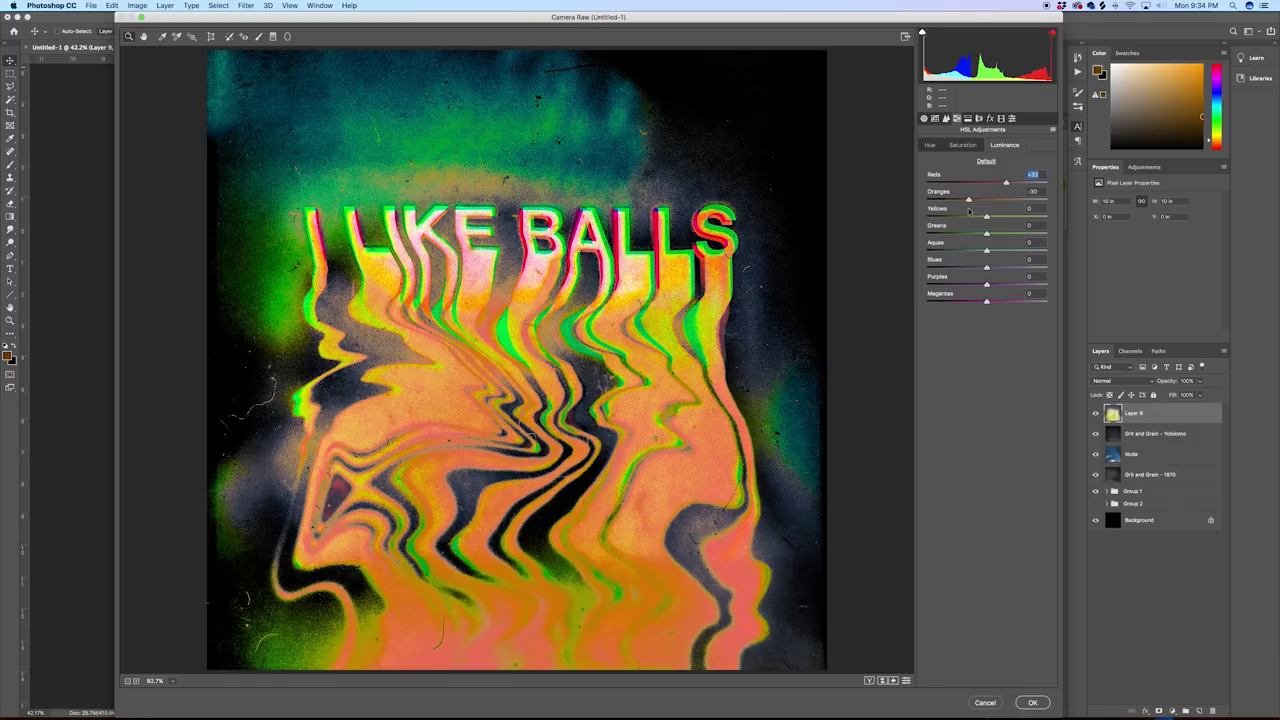
key("Tab")
left_click_drag(988, 217, 936, 292)
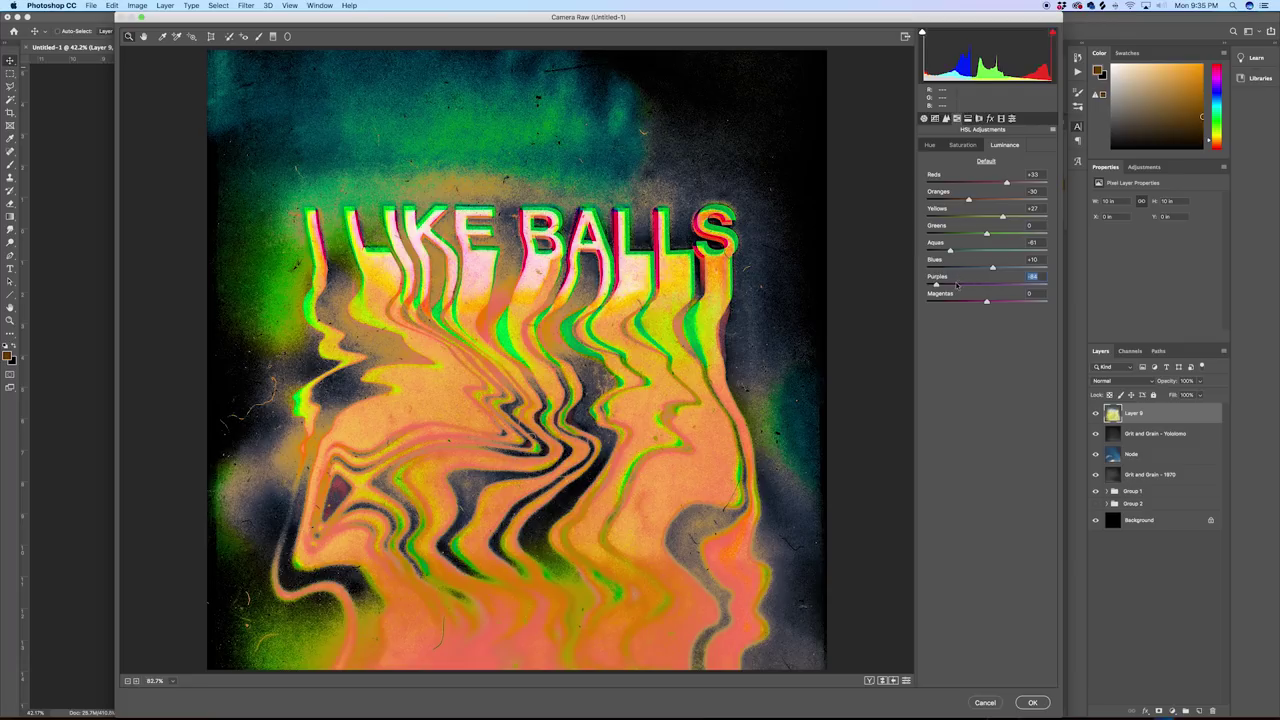
mouse_move(1031, 297)
left_mouse_down()
mouse_move(925, 297)
mouse_move(1042, 305)
mouse_move(959, 307)
mouse_move(1049, 319)
mouse_move(990, 313)
mouse_move(1019, 314)
left_mouse_up()
left_click(1019, 313)
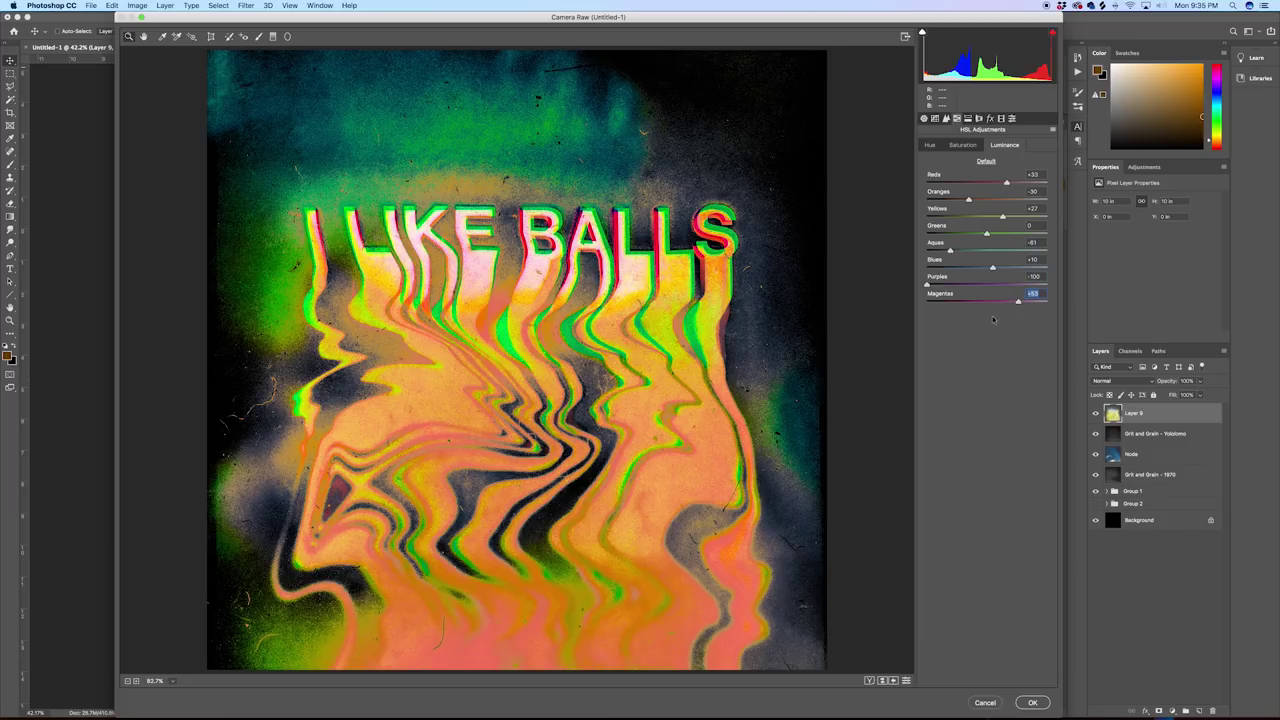
left_click(975, 145)
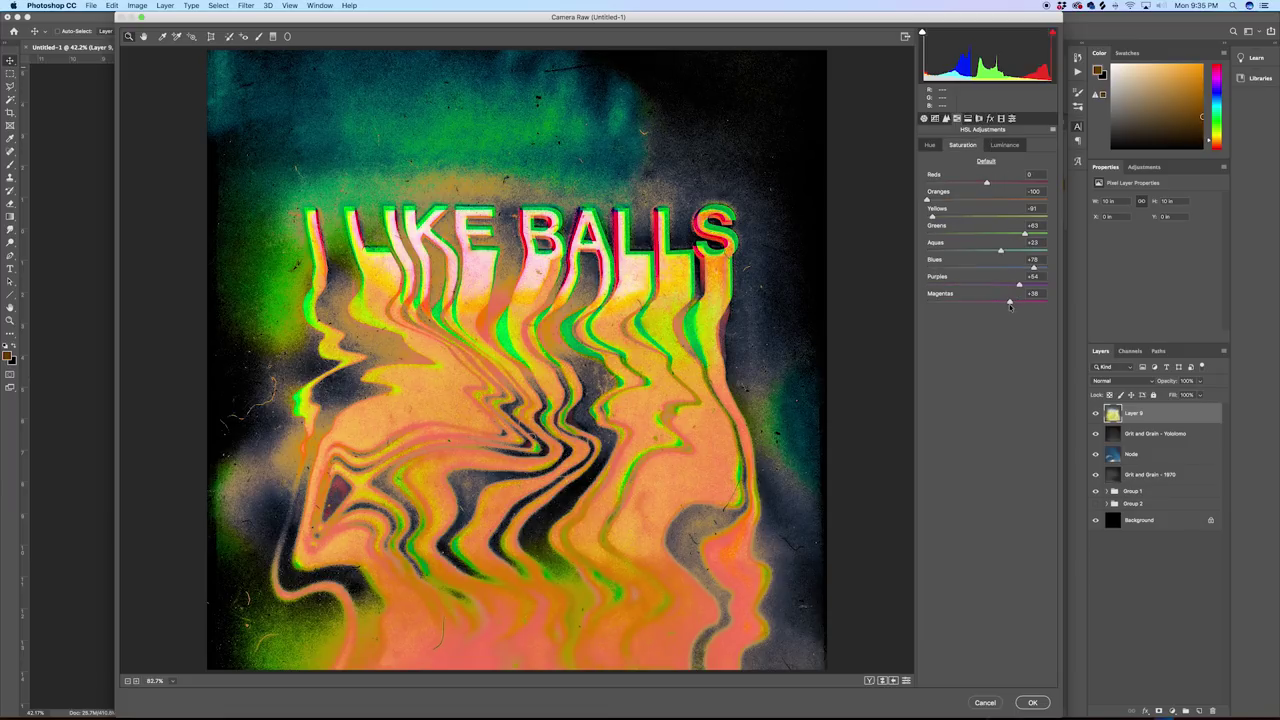
left_click_drag(1010, 302, 967, 306)
Step: Split-tone the highlights with hue 53 and saturation 73, and the shadows with hue 273 and raised saturation
left_click(967, 119)
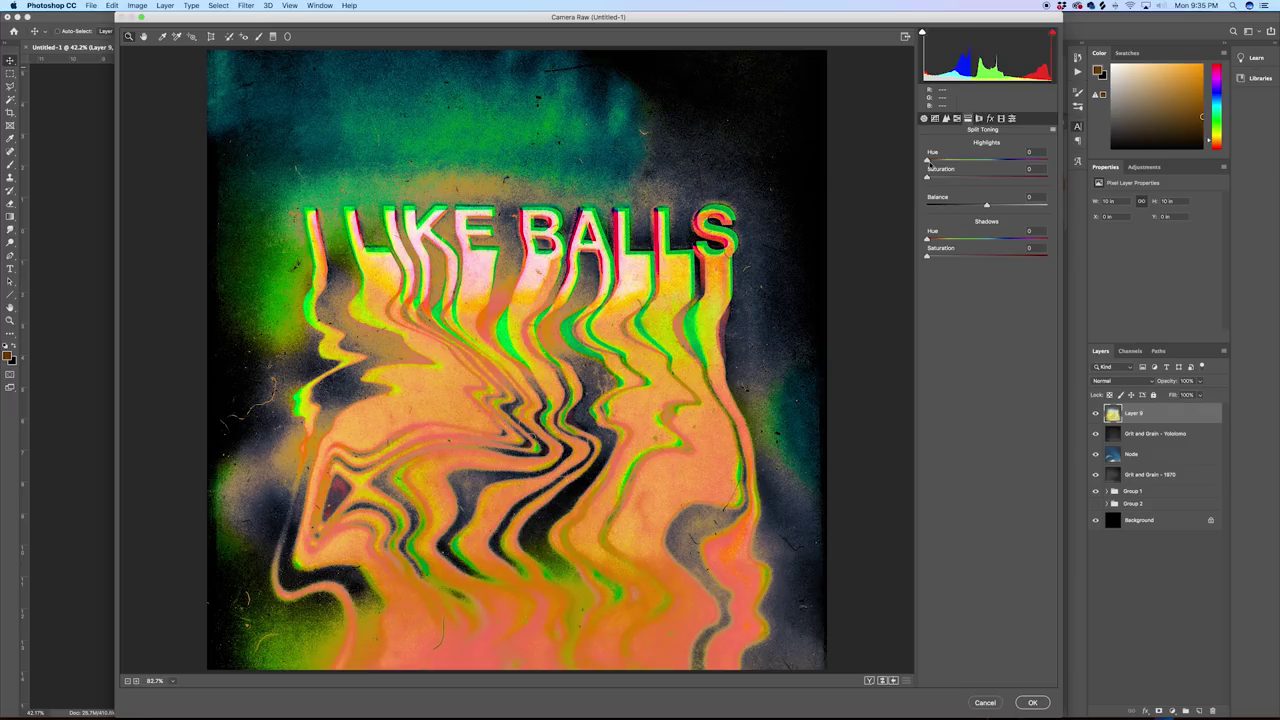
left_click_drag(927, 160, 995, 173)
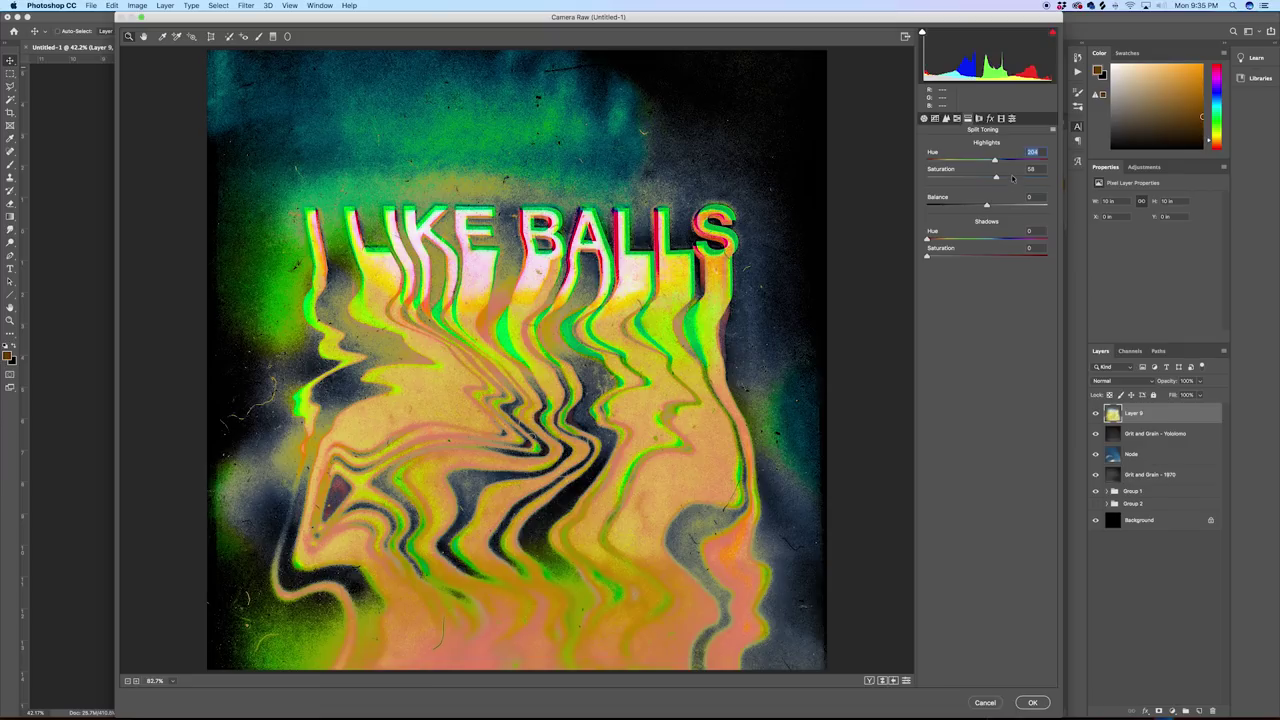
mouse_move(995, 161)
left_mouse_down()
mouse_move(941, 161)
mouse_move(1014, 178)
left_mouse_up()
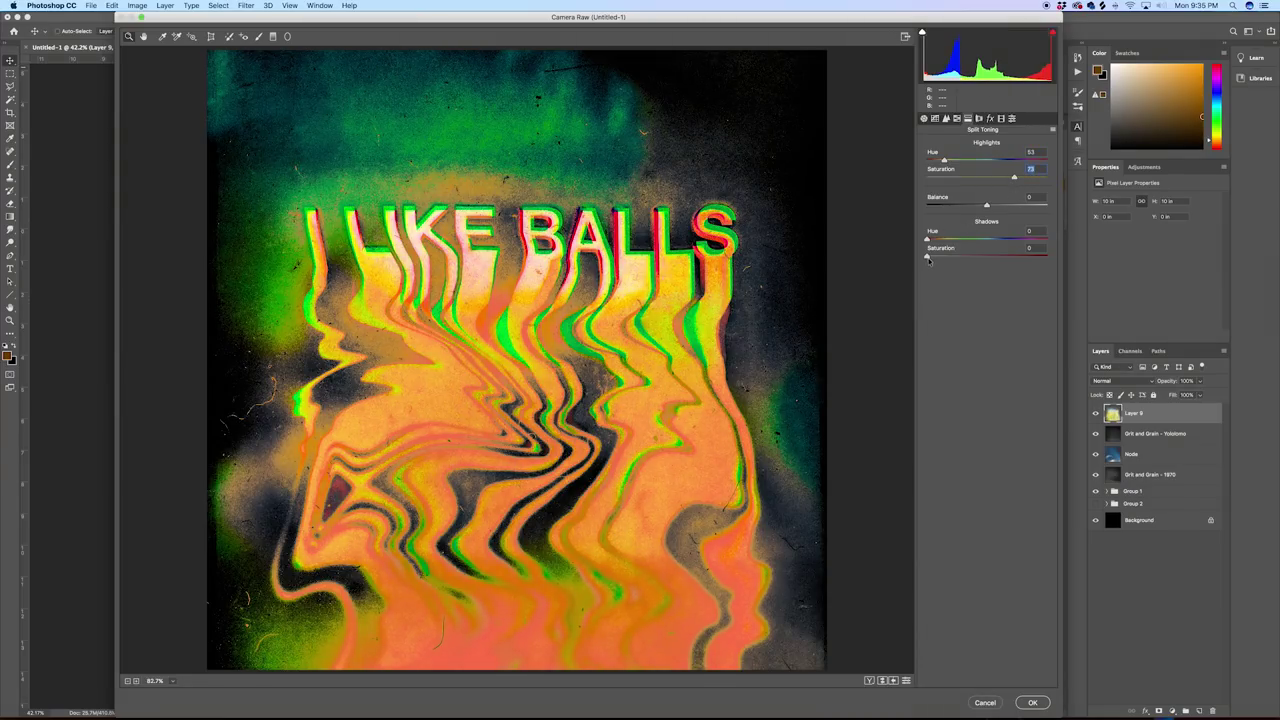
left_click_drag(928, 255, 1000, 256)
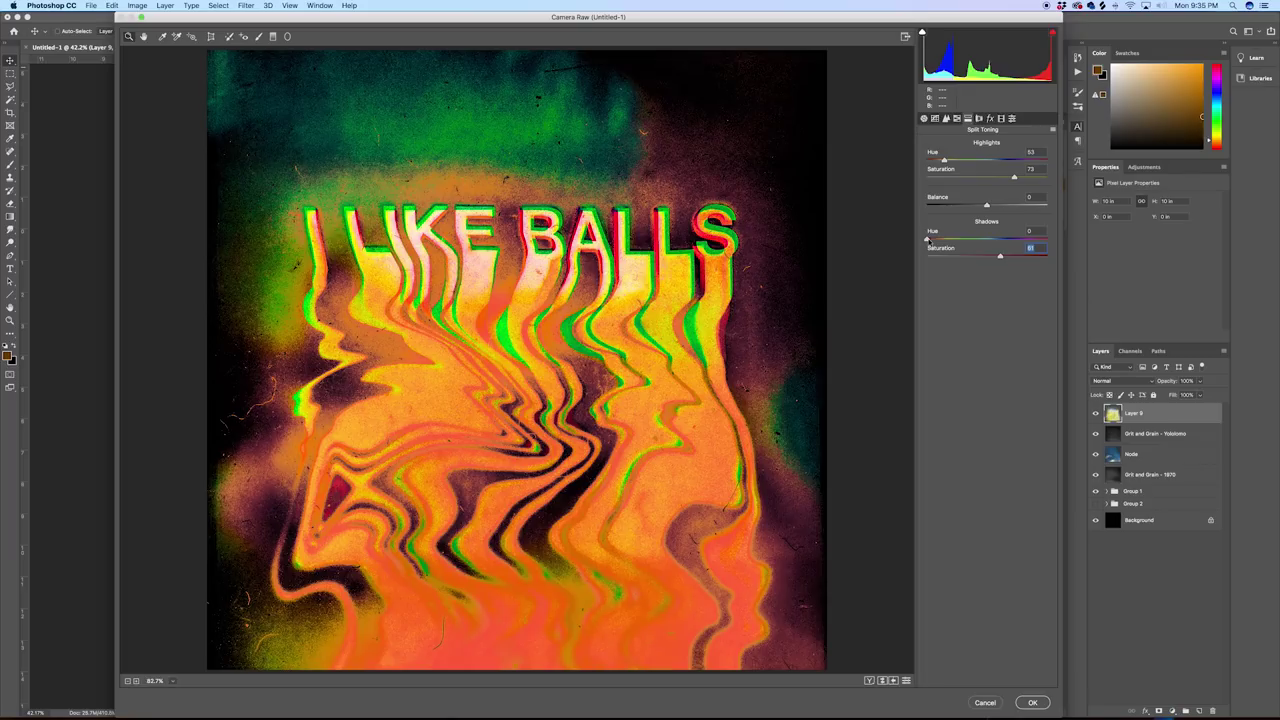
left_click_drag(927, 239, 1020, 253)
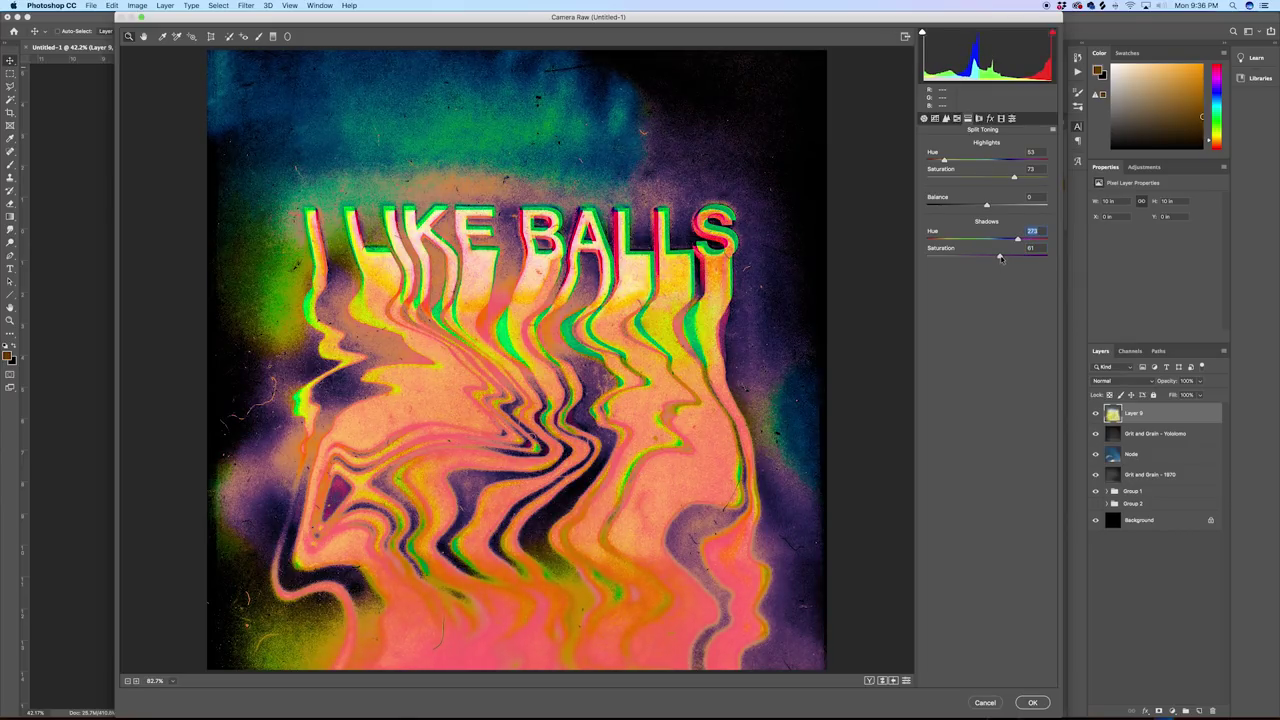
mouse_move(1000, 257)
left_mouse_down()
mouse_move(922, 257)
mouse_move(1005, 267)
left_mouse_up()
Step: Try out the purple defringe amount among the lens corrections
left_click(980, 119)
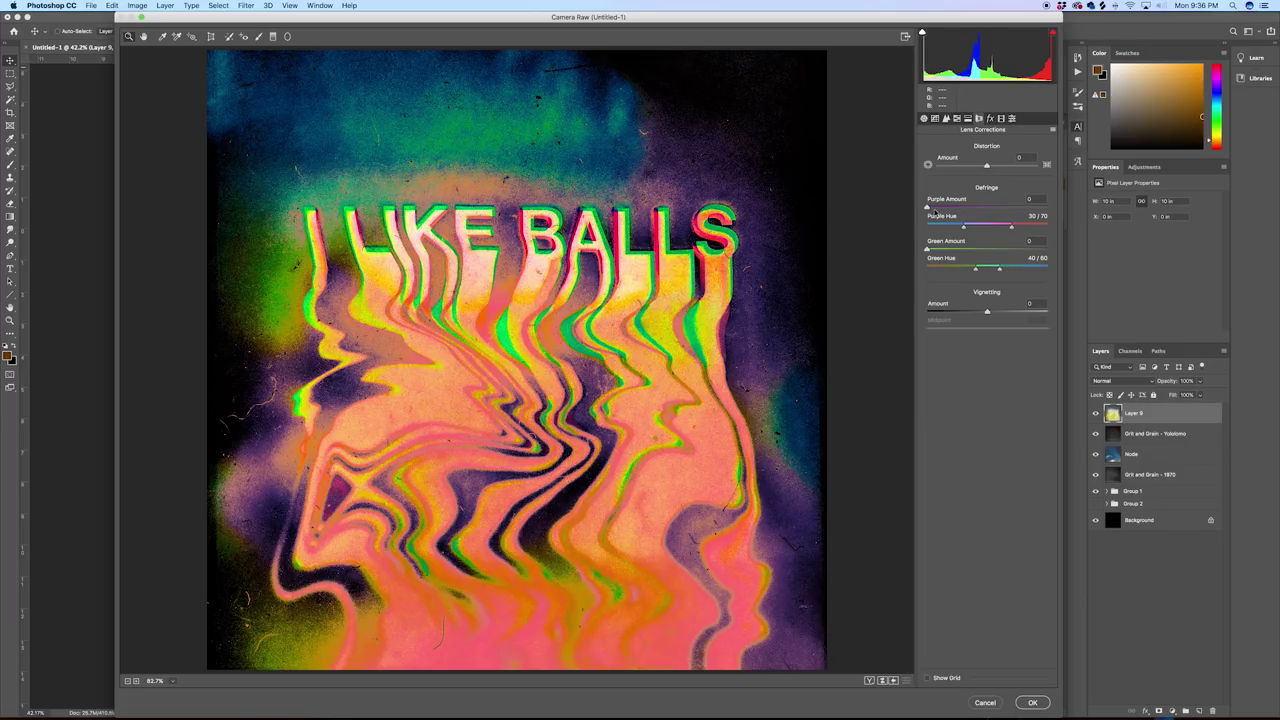
left_click_drag(974, 211, 926, 208)
Step: Add grain to the image with an amount of 45, judging it on a magnified area beside the lettering
left_click(989, 118)
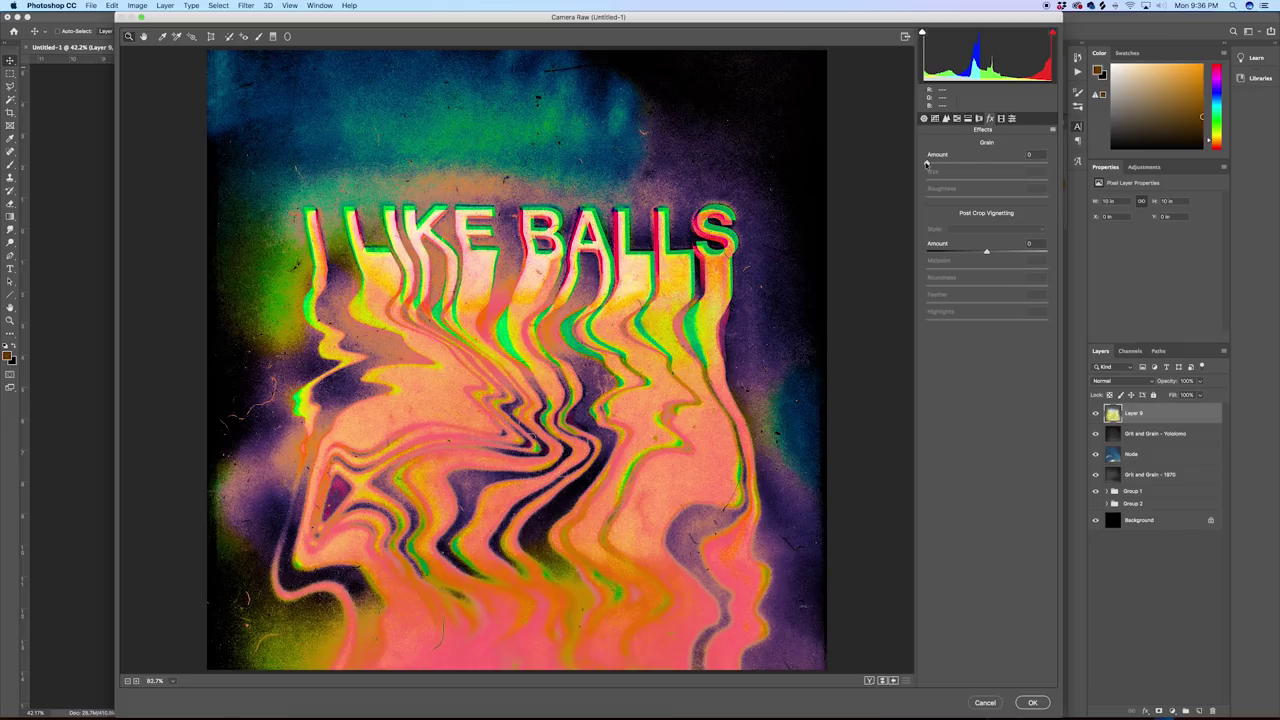
left_click(688, 172)
left_click(688, 172)
left_click(703, 260)
left_click(701, 268)
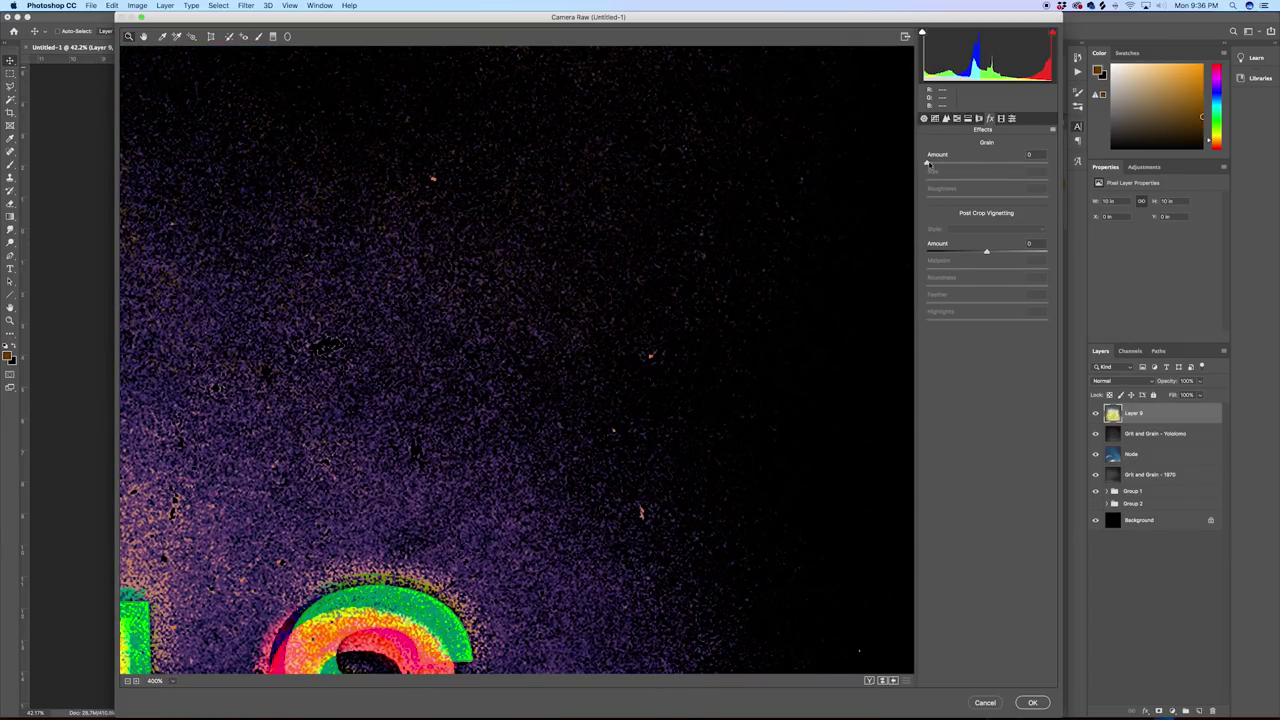
left_click_drag(928, 163, 982, 166)
Step: Examine the grain texture up close around the final letters and across the whole image
left_click(520, 514)
left_click_drag(587, 339, 528, 601)
left_click_drag(558, 431, 553, 561)
scroll(553, 561, "down", 5)
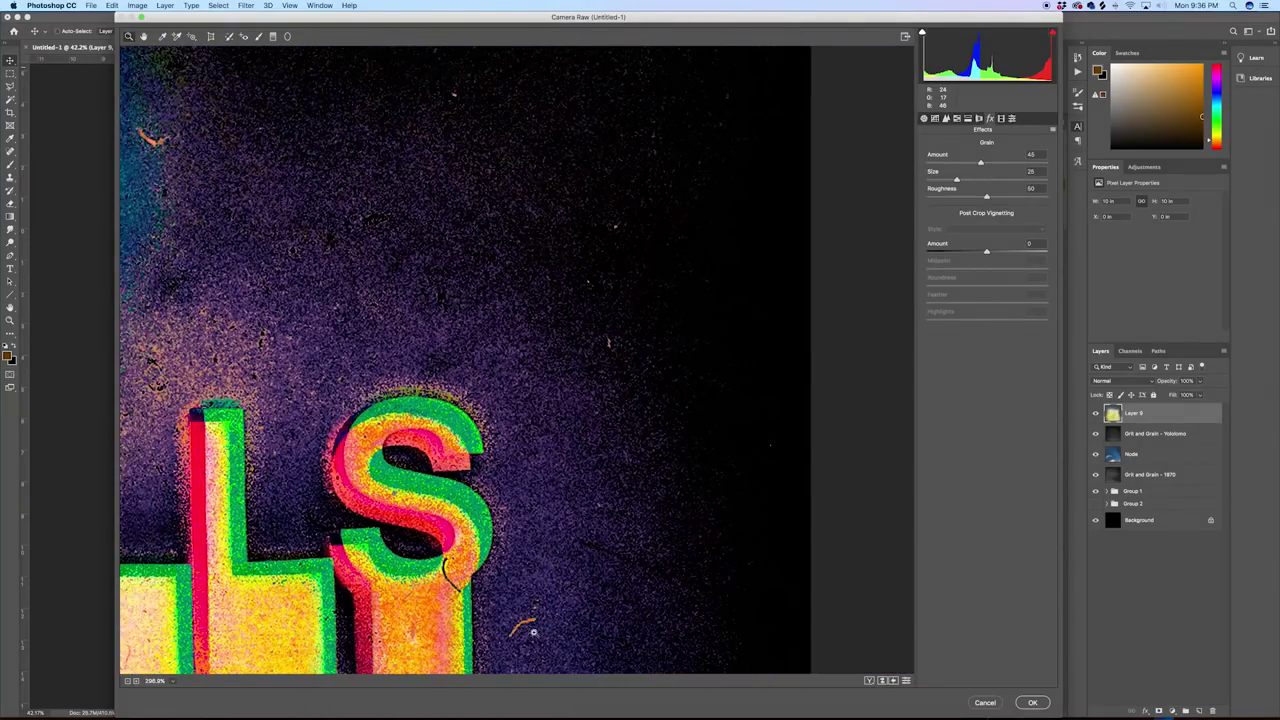
left_click_drag(551, 676, 515, 404)
scroll(480, 263, "down", 5)
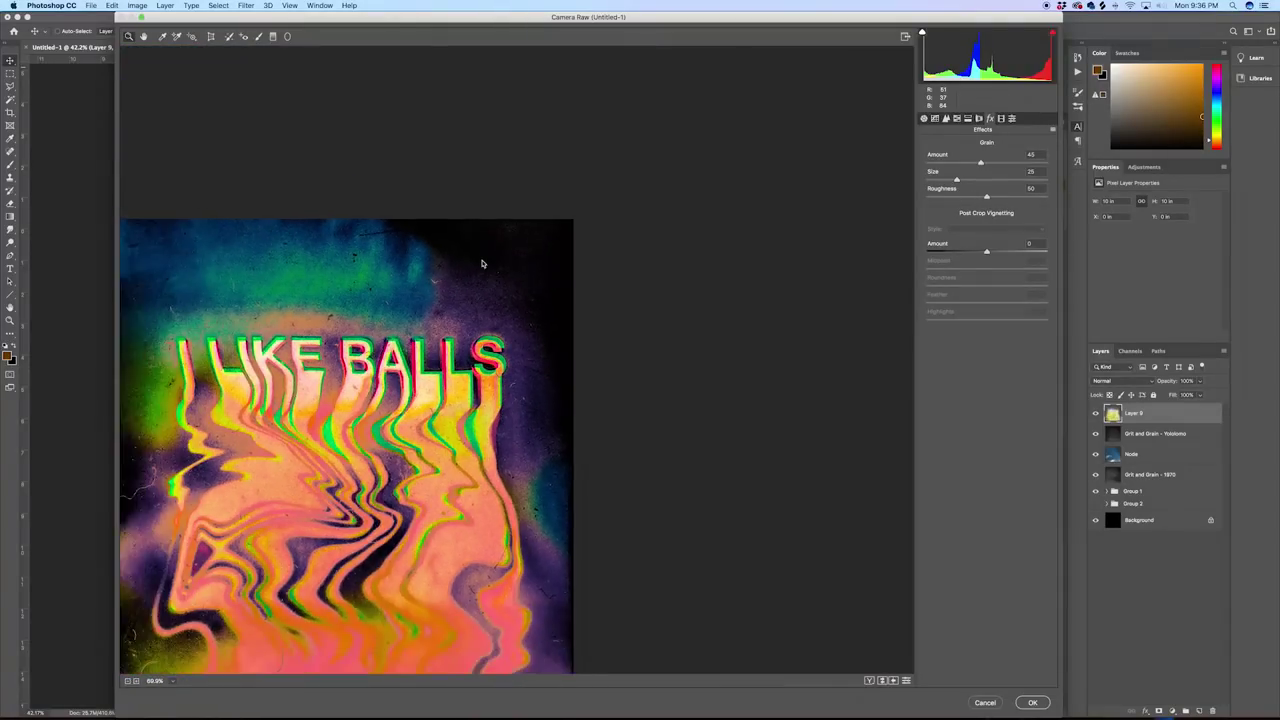
scroll(500, 234, "up", 2)
scroll(500, 234, "down", 3)
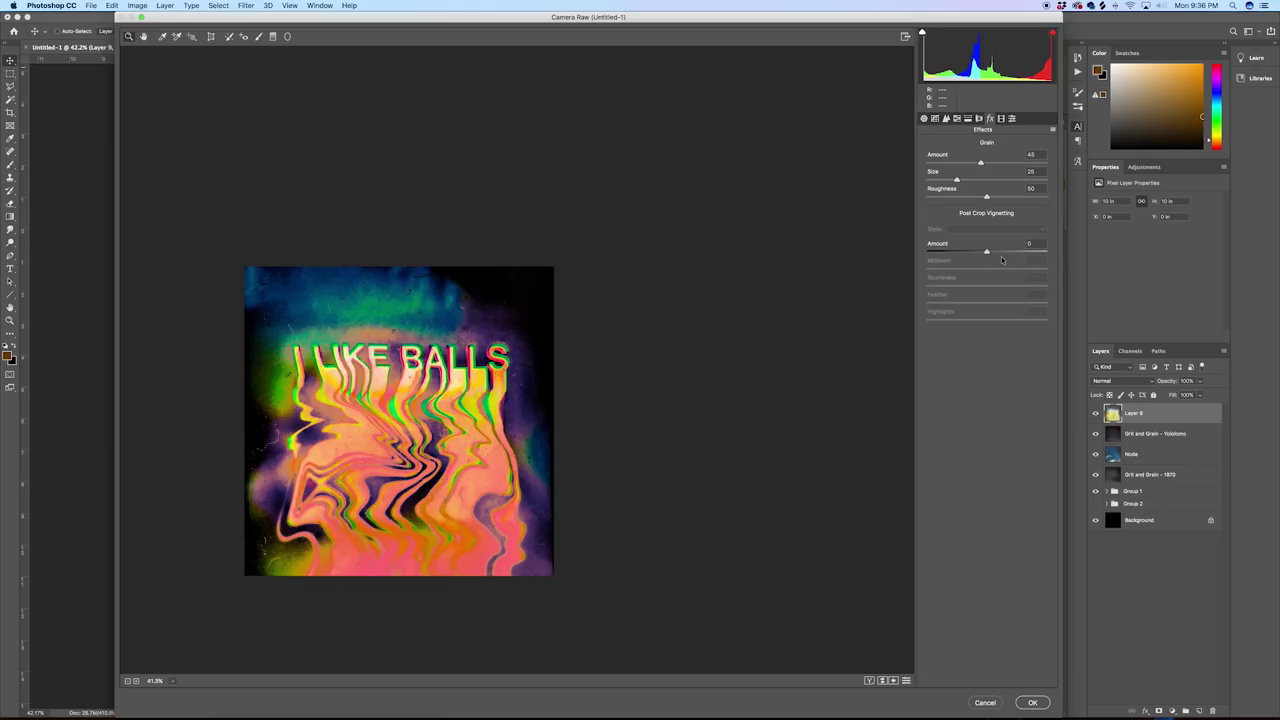
Step: Calibrate the colors with Shadows Tint +24, Red Primary Hue -20 and Green Primary Hue +18, keeping Blue Primary Hue at 0
left_click(1011, 118)
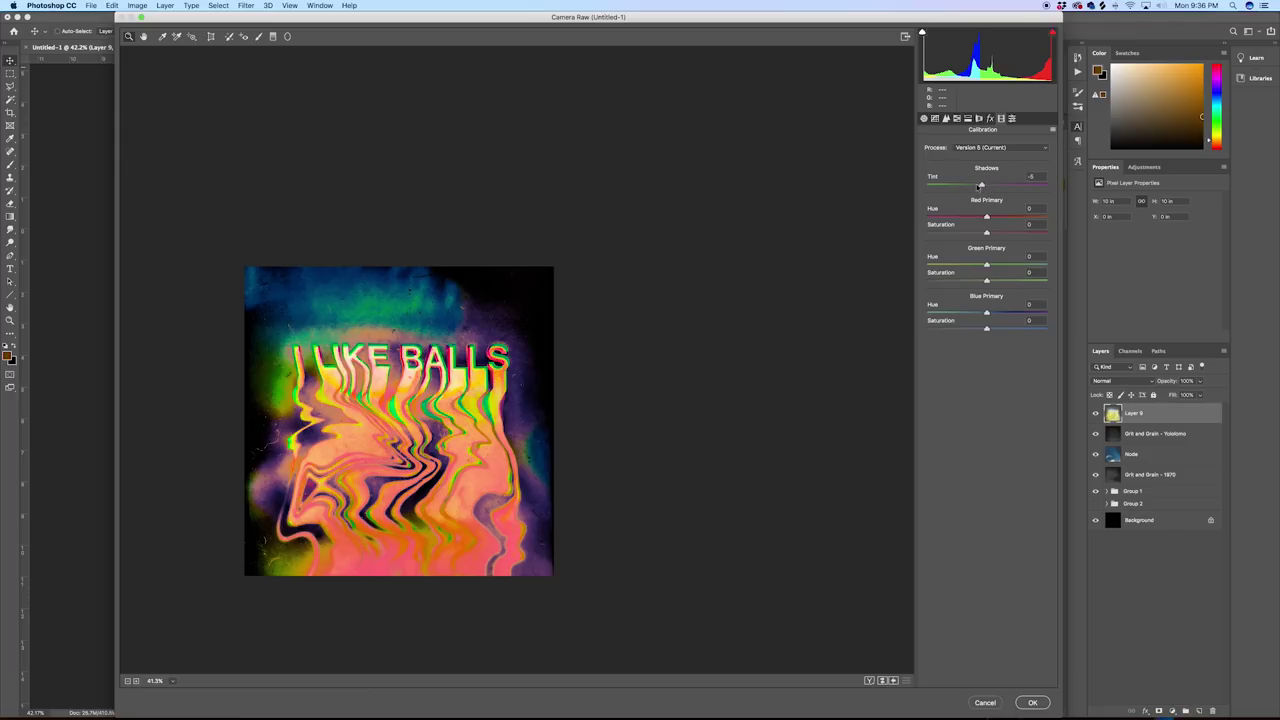
left_click_drag(987, 186, 999, 271)
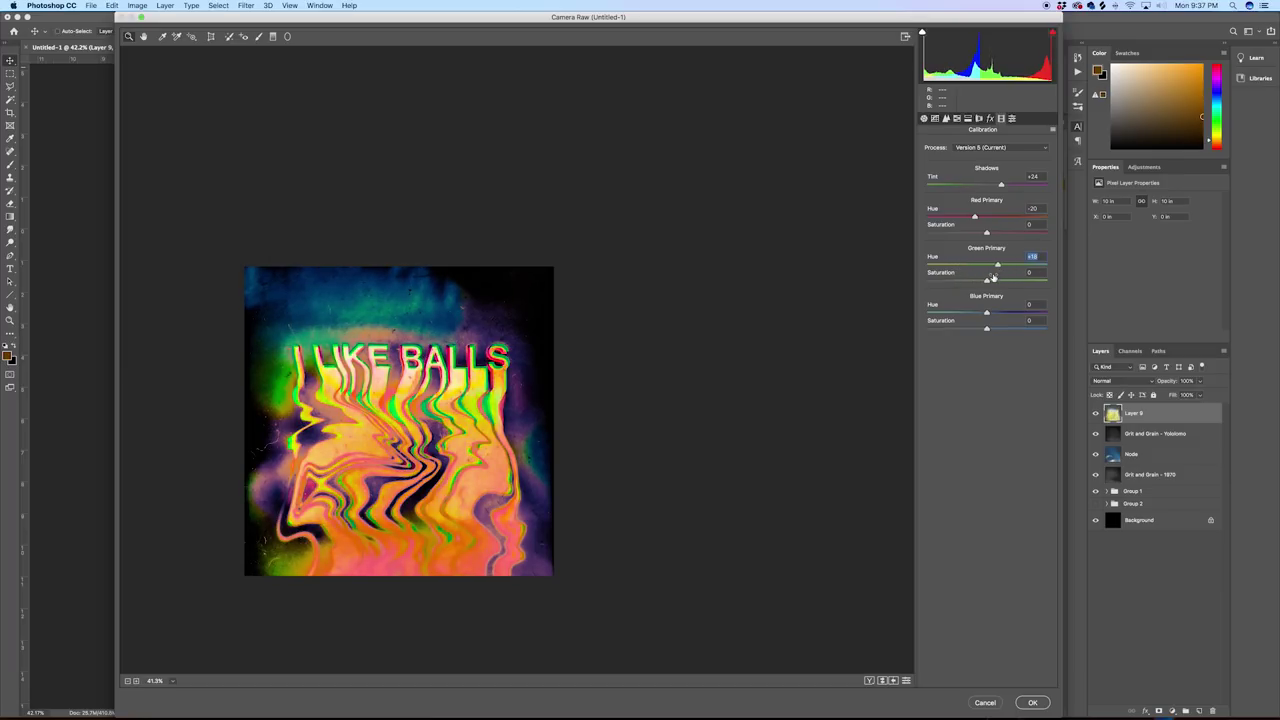
mouse_move(987, 313)
left_mouse_down()
mouse_move(959, 314)
mouse_move(1011, 316)
mouse_move(986, 320)
left_mouse_up()
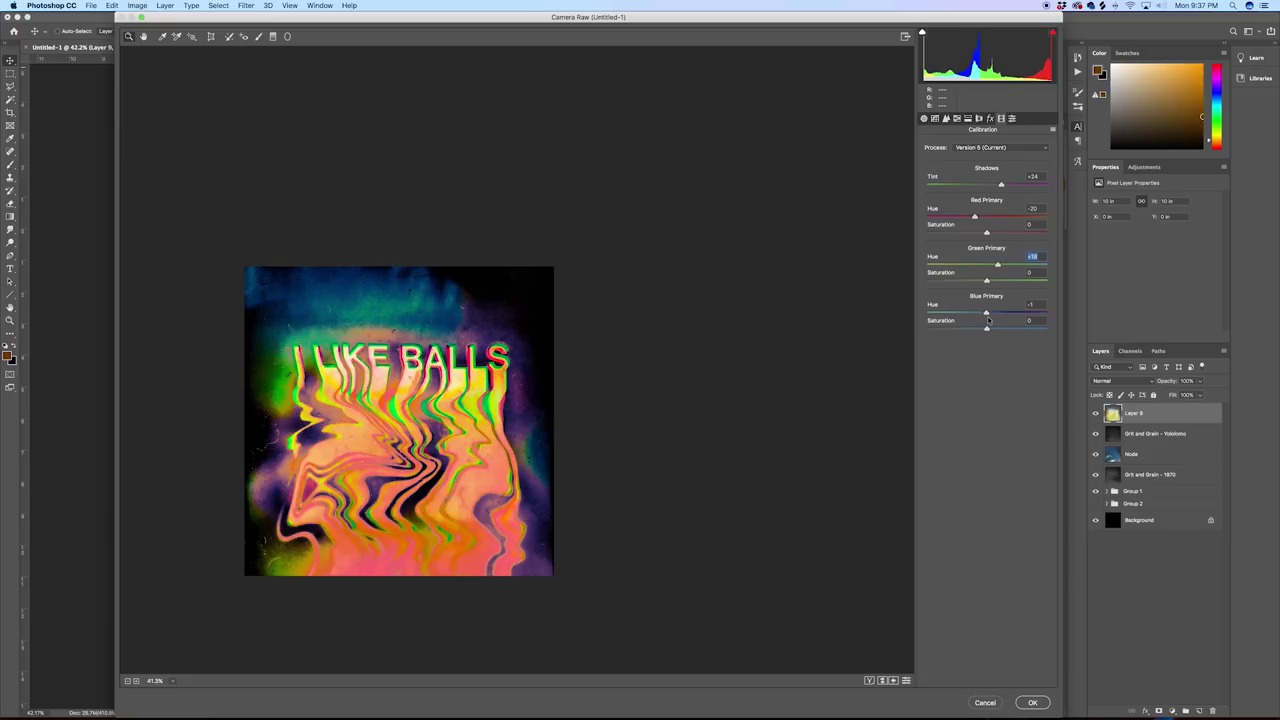
left_click_drag(988, 319, 988, 320)
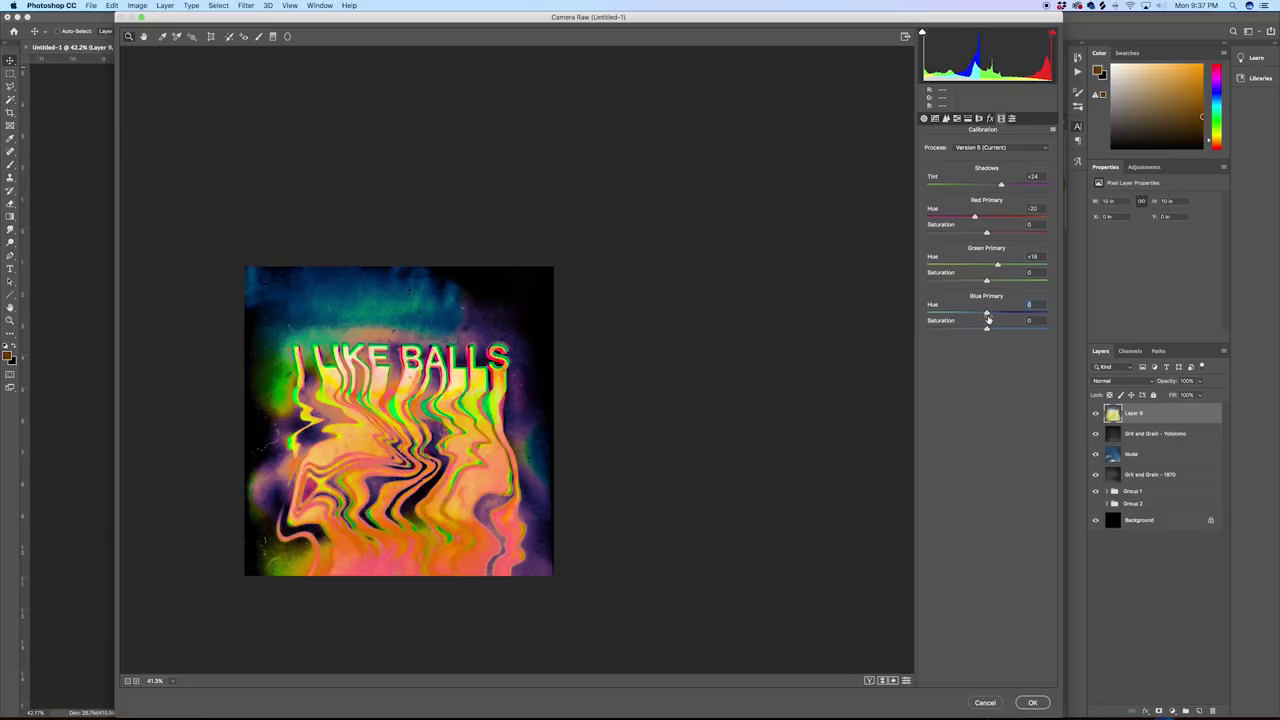
Step: Set the overall Saturation among the Basic settings to +45 and apply the Camera Raw adjustments to the layer
left_click(1011, 119)
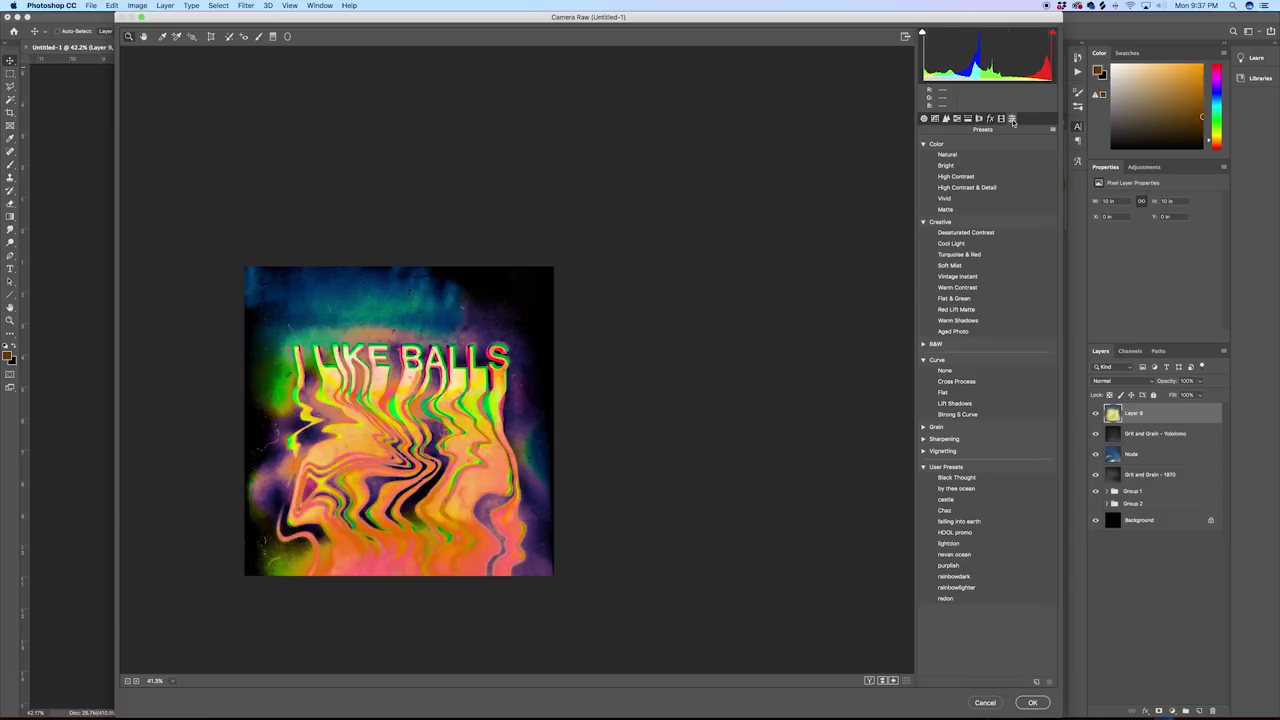
left_click(925, 119)
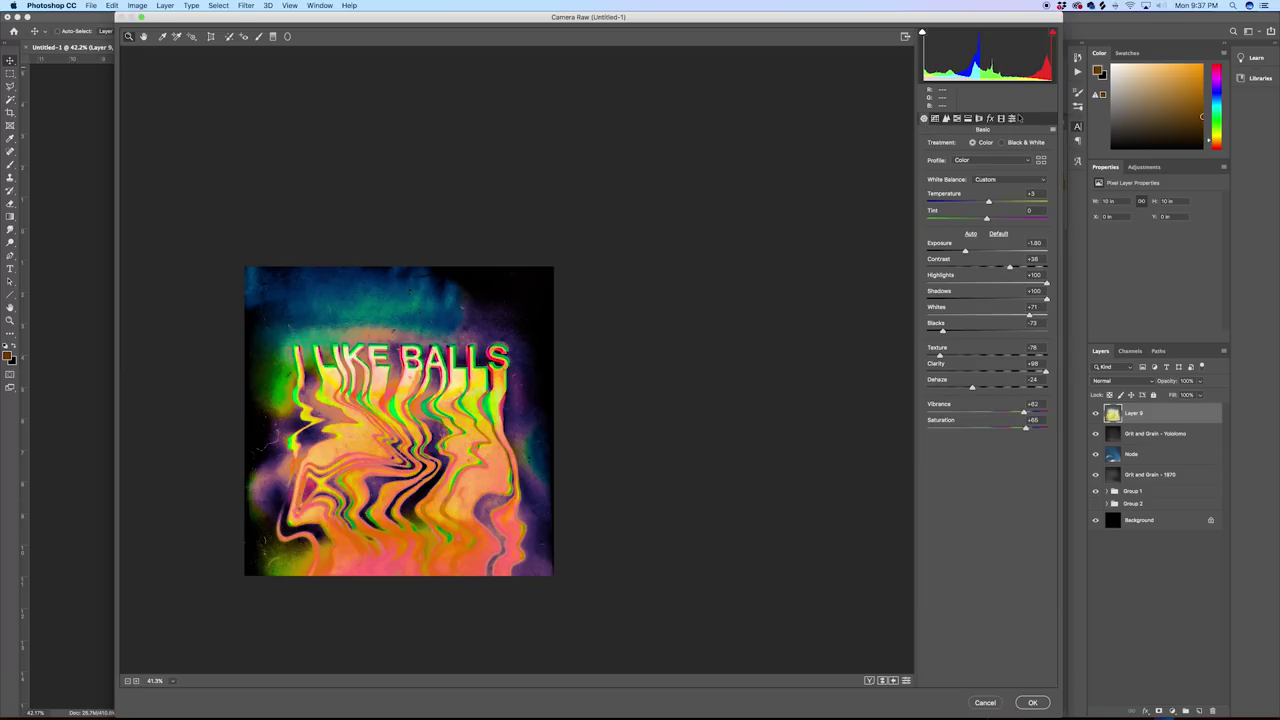
left_click(1012, 119)
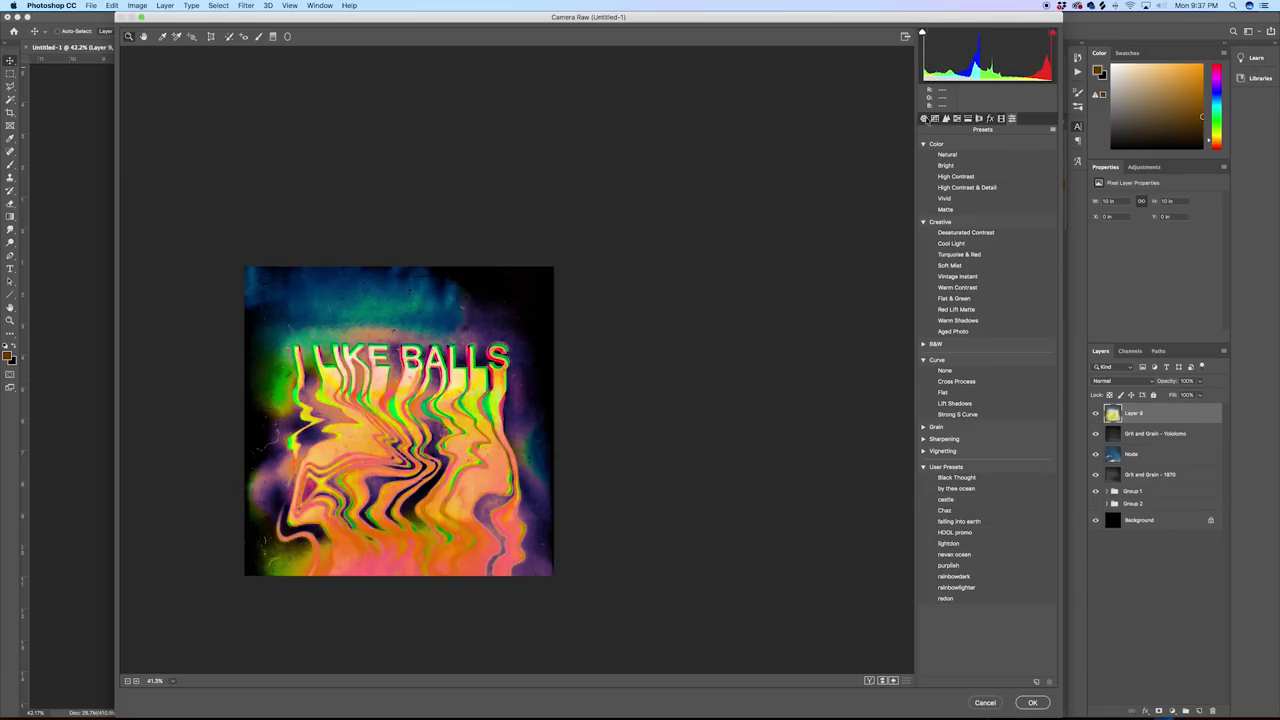
left_click(925, 119)
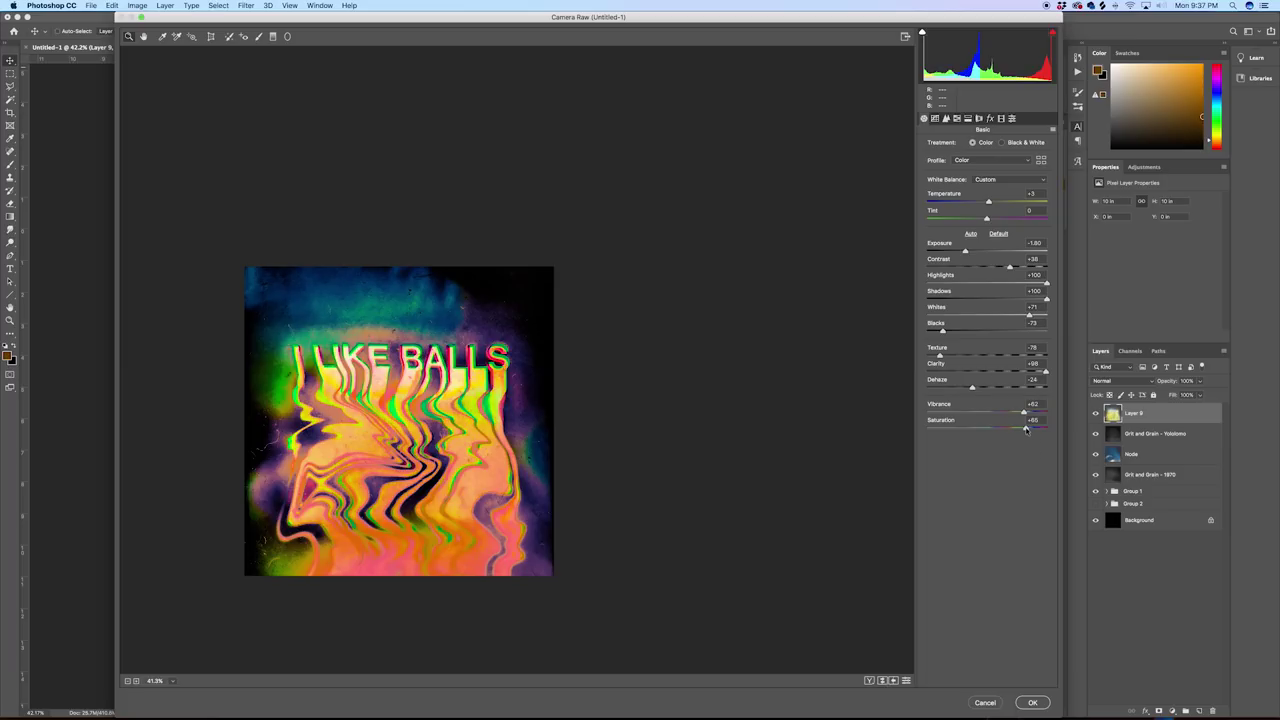
mouse_move(1025, 429)
left_mouse_down()
mouse_move(899, 442)
mouse_move(1013, 432)
left_mouse_up()
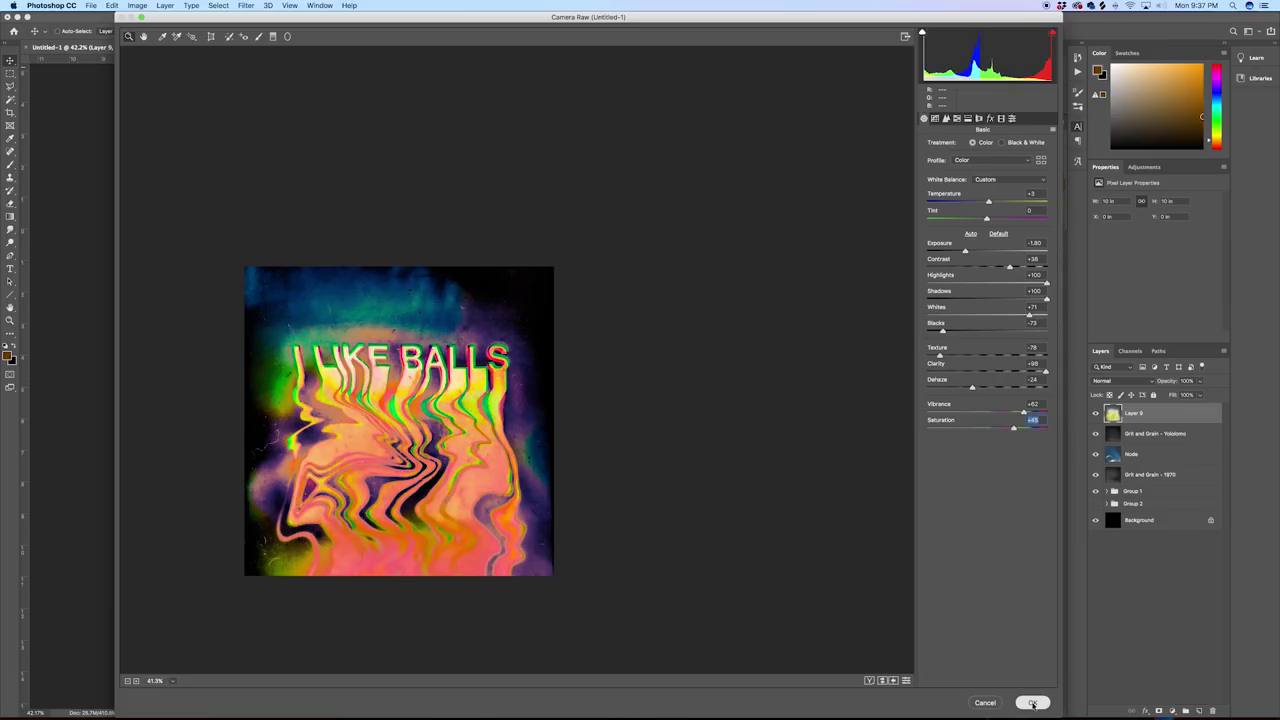
left_click(1033, 703)
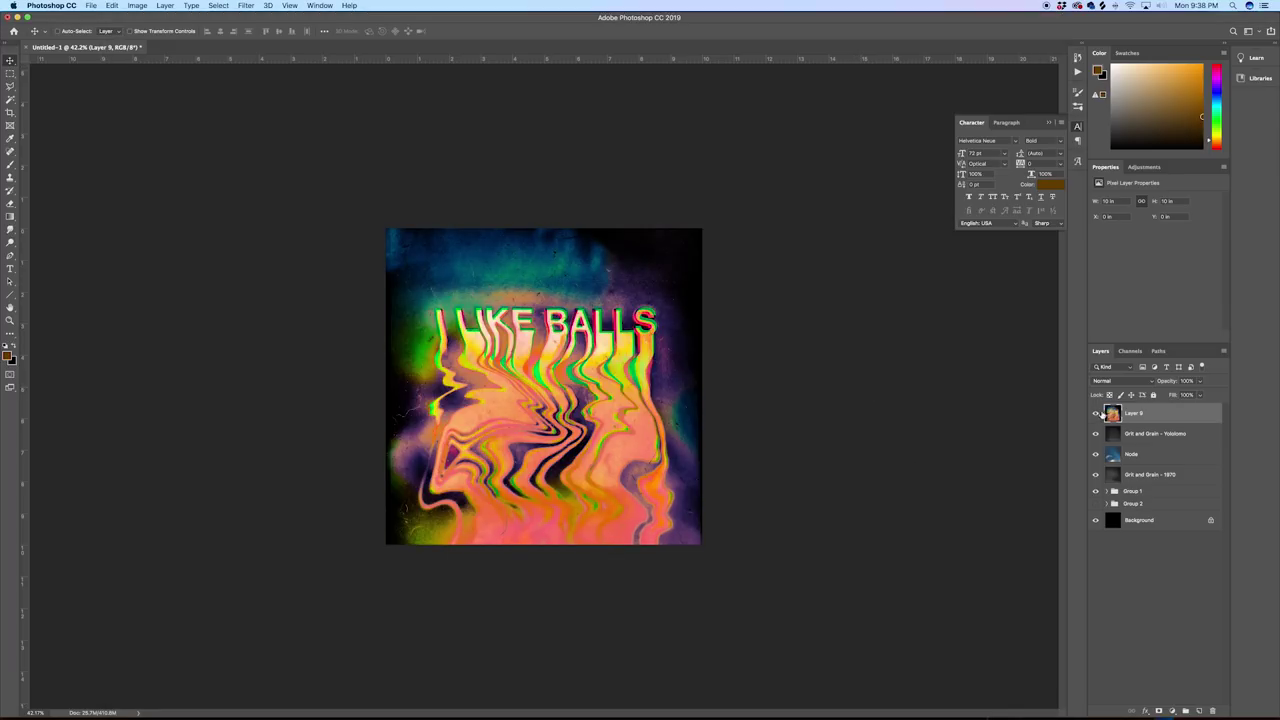
Step: Compare the artwork with the graded top layer hidden and shown
left_click(1096, 414)
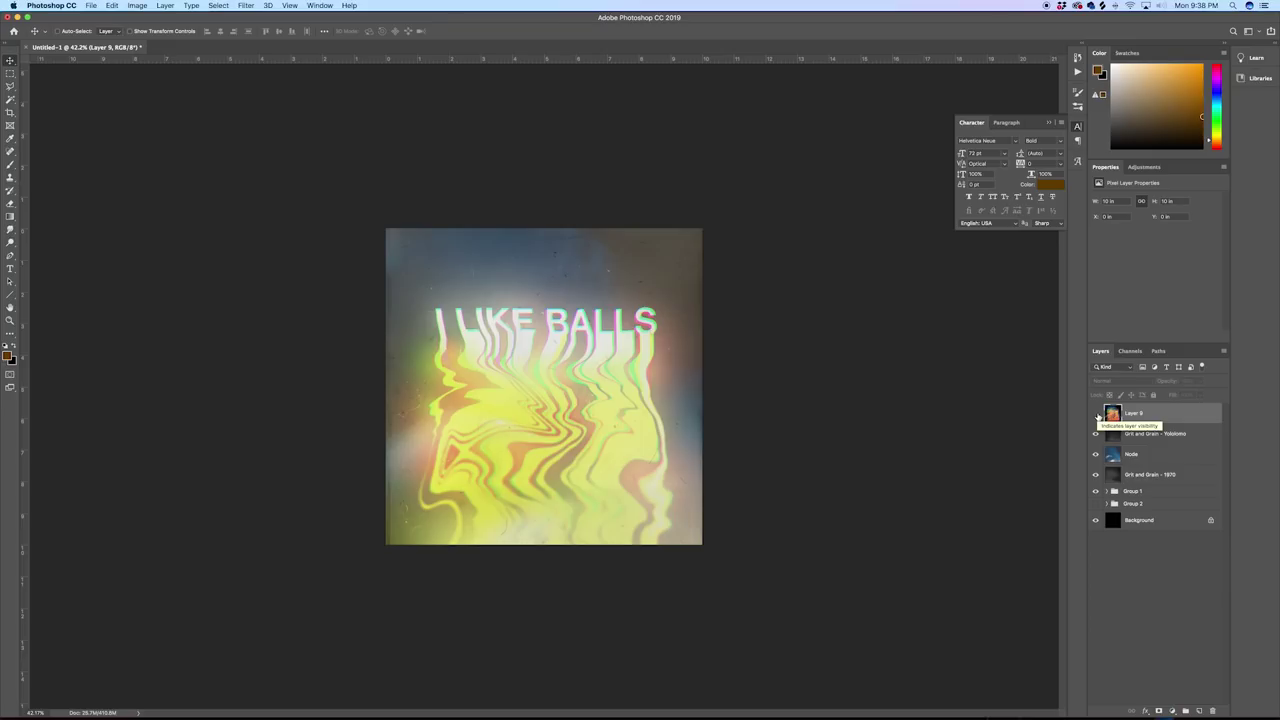
left_click(1096, 414)
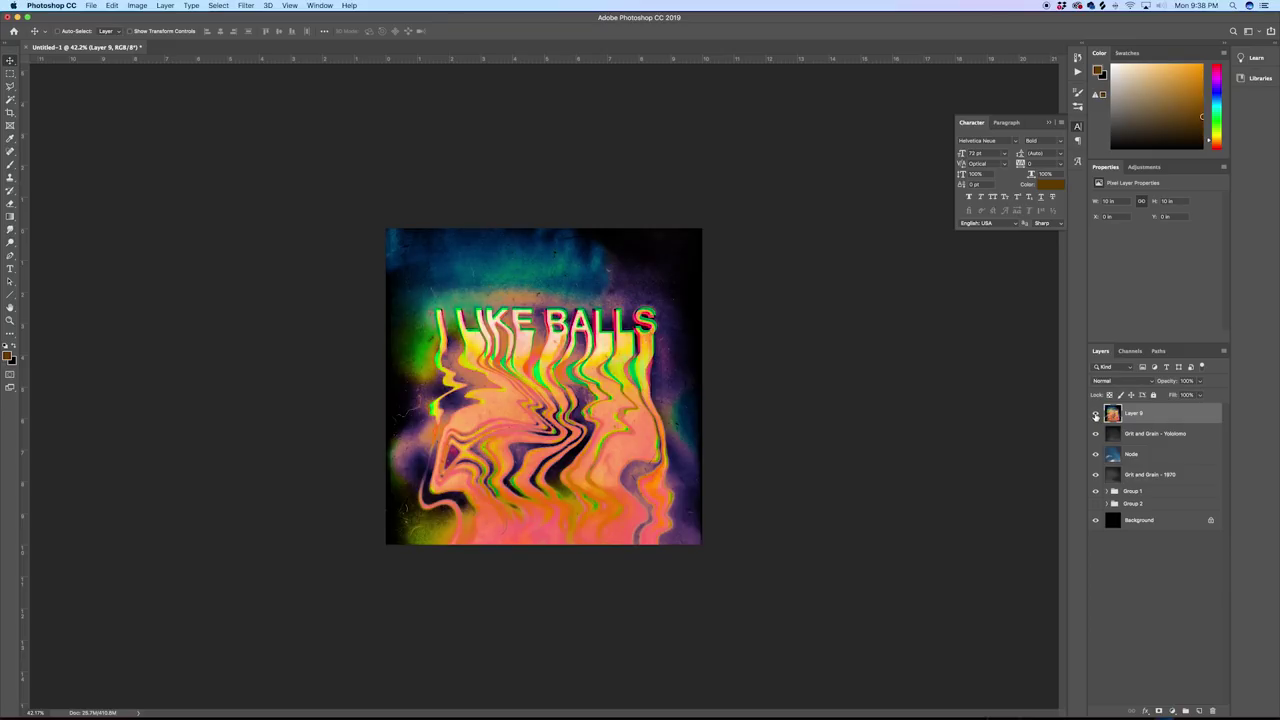